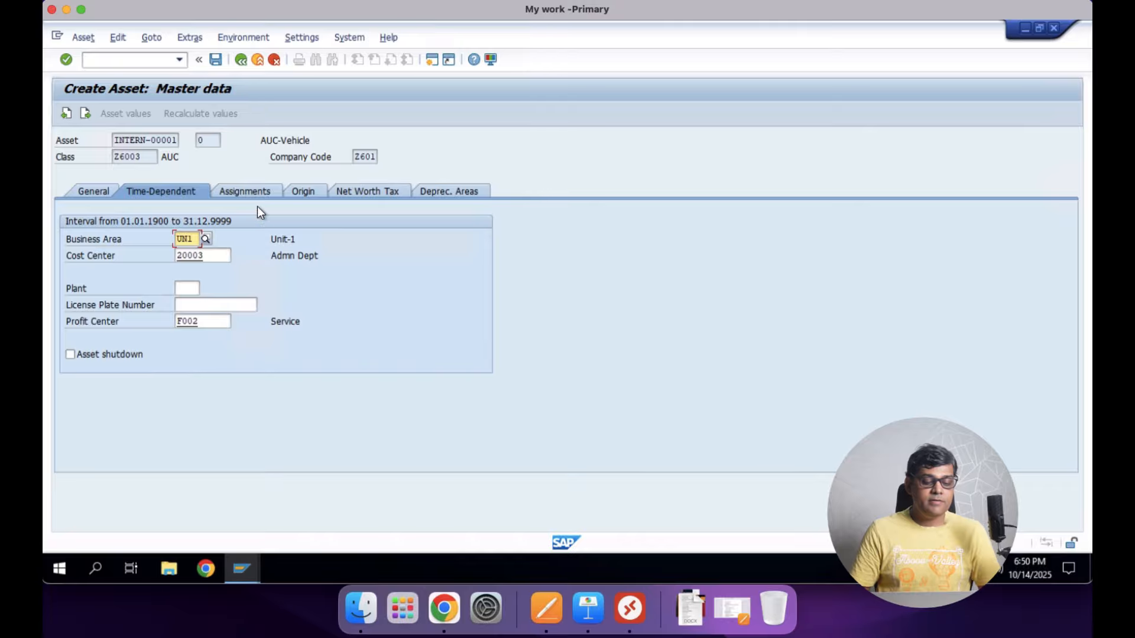
Save the AUC-Vehicle asset and start another asset master record in asset class Z6004.
left_click(221, 59)
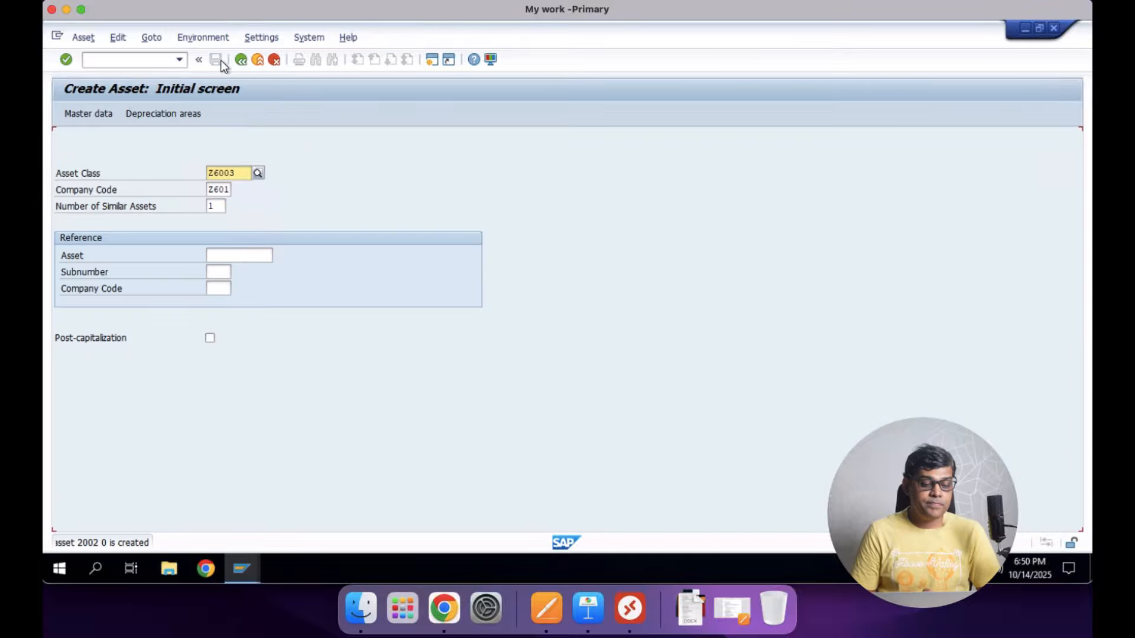
left_click(242, 177)
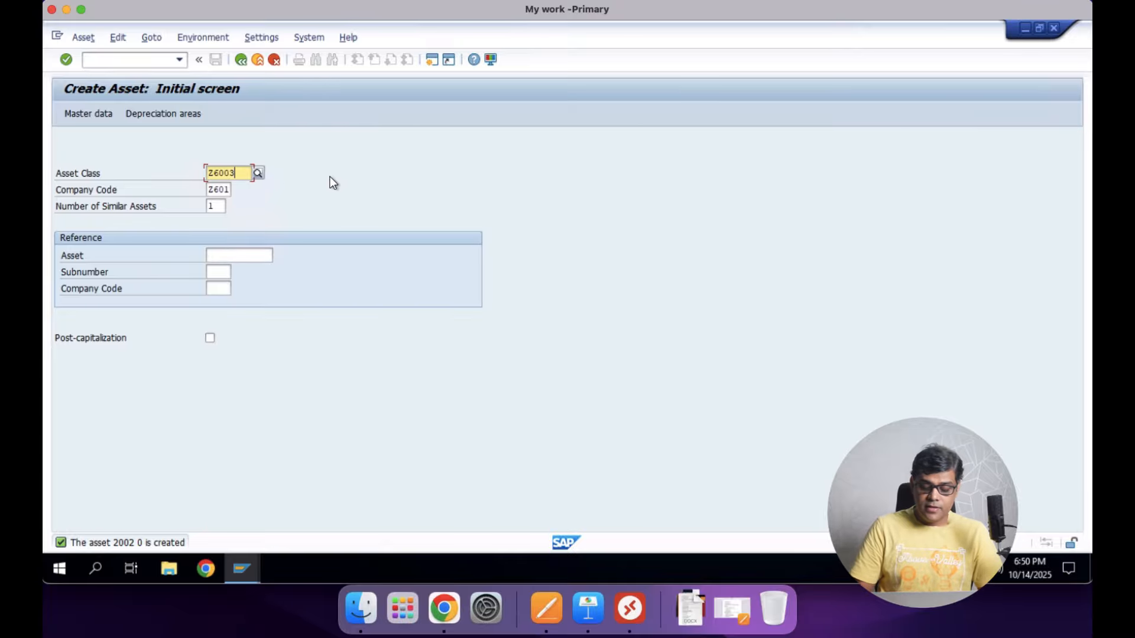
key("BackSpace")
type("4")
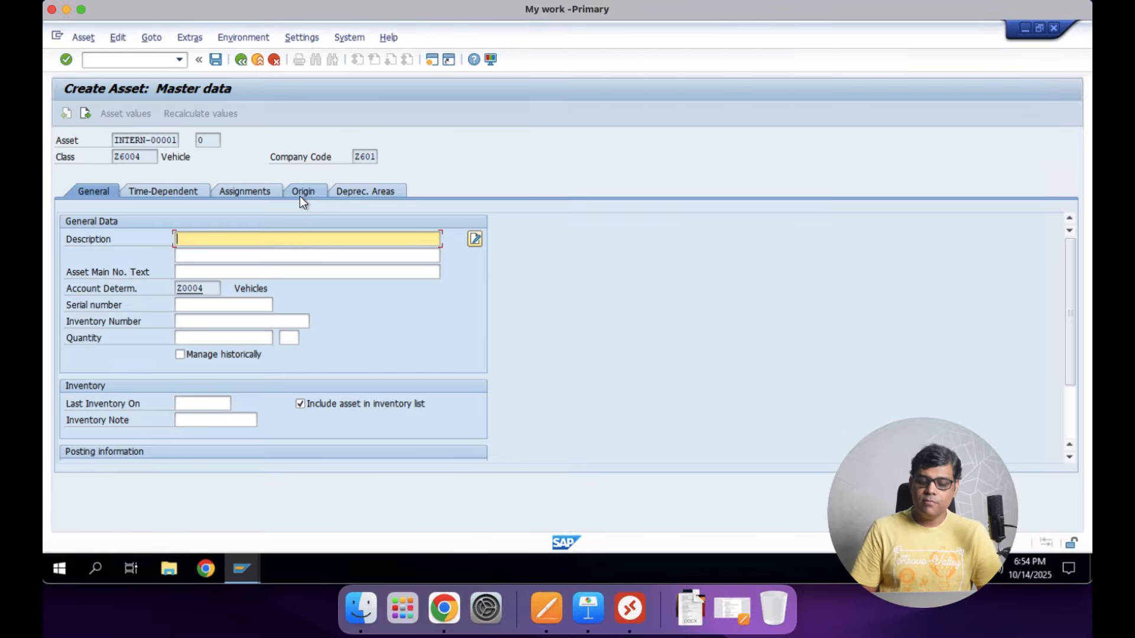
Enter "Delivery Vehcile-TATA" as the new vehicle asset's description.
type("Deli")
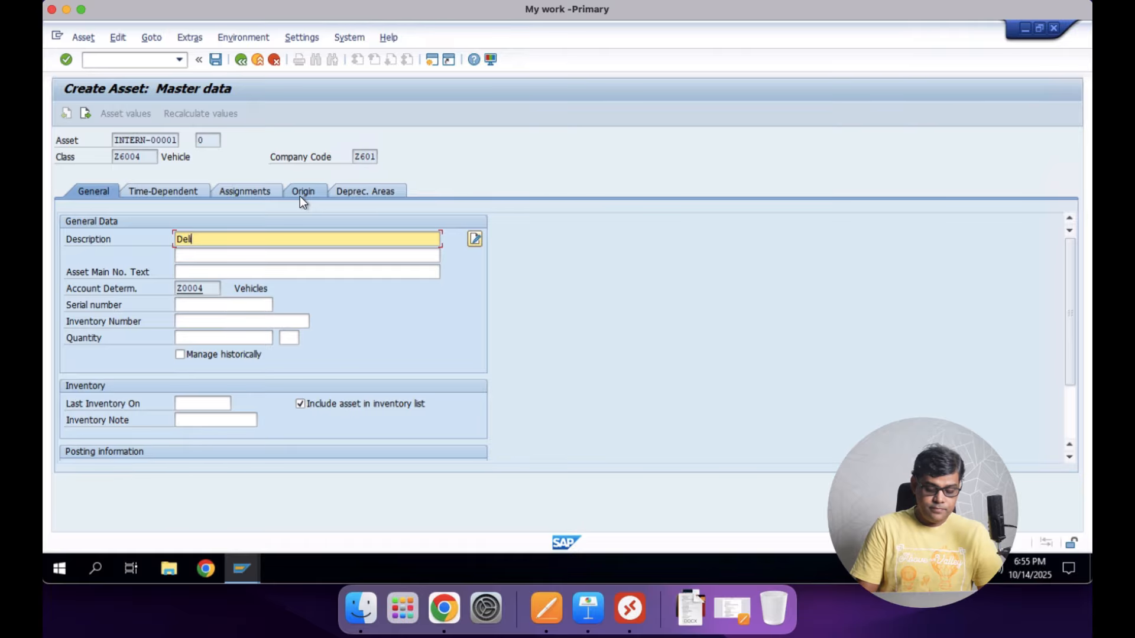
type("very ")
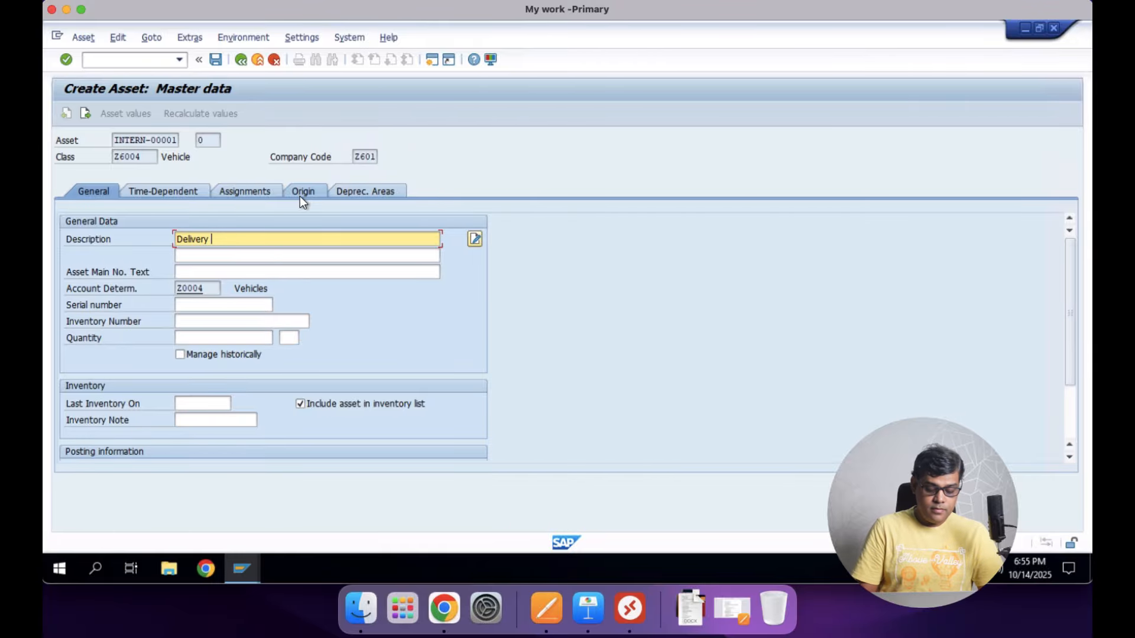
type("Vehc")
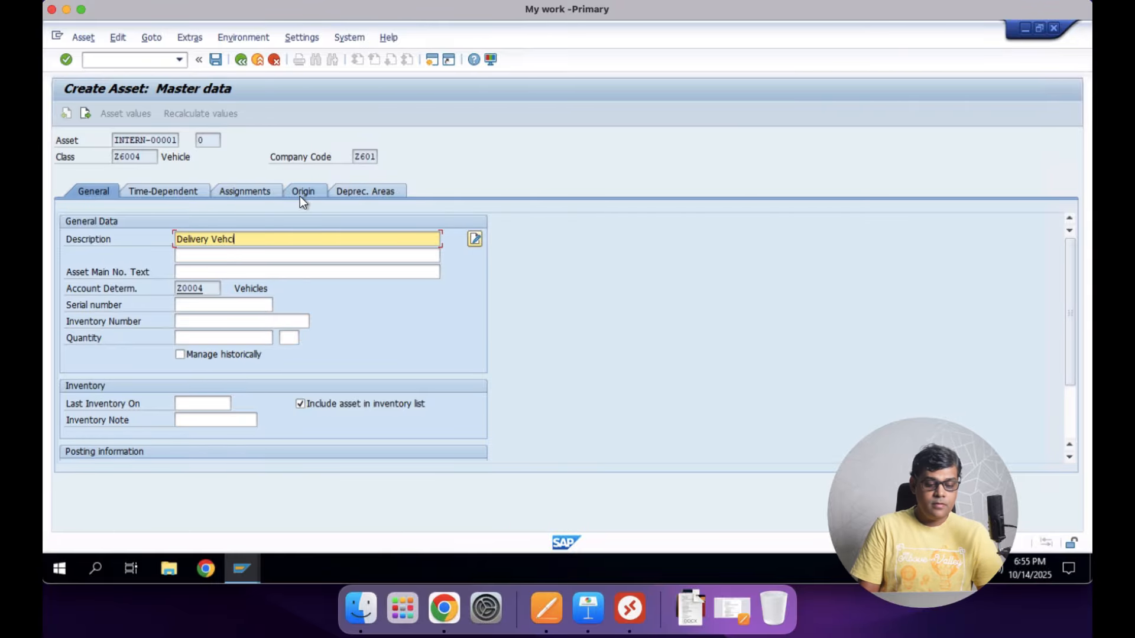
type("ile-tata")
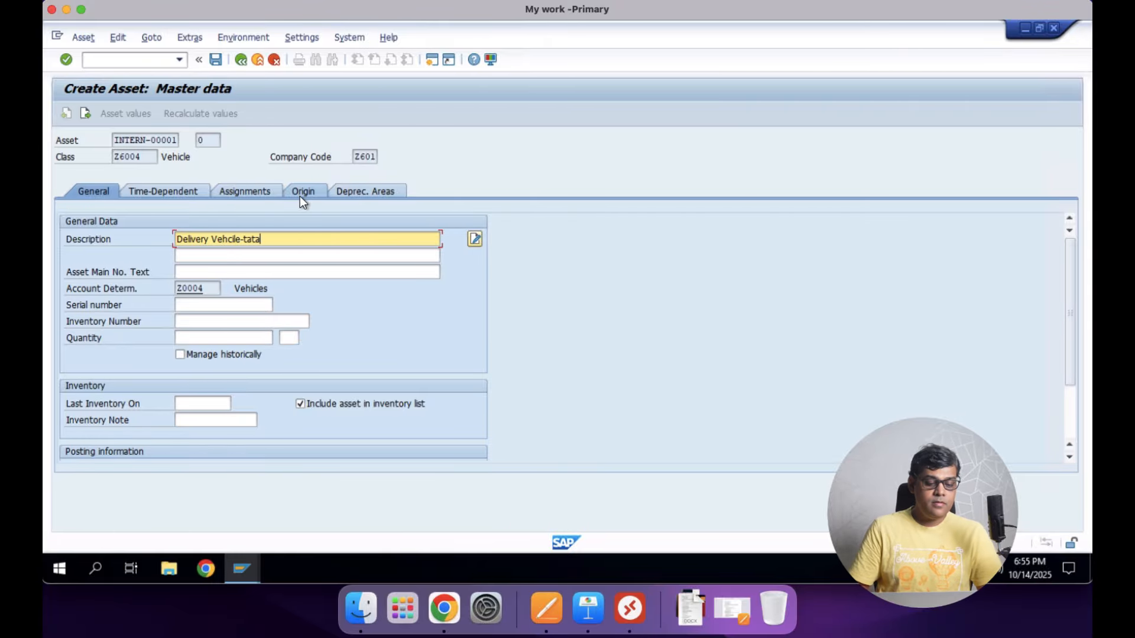
key("BackSpace")
key("BackSpace")
key("BackSpace")
key("BackSpace")
type("TATA")
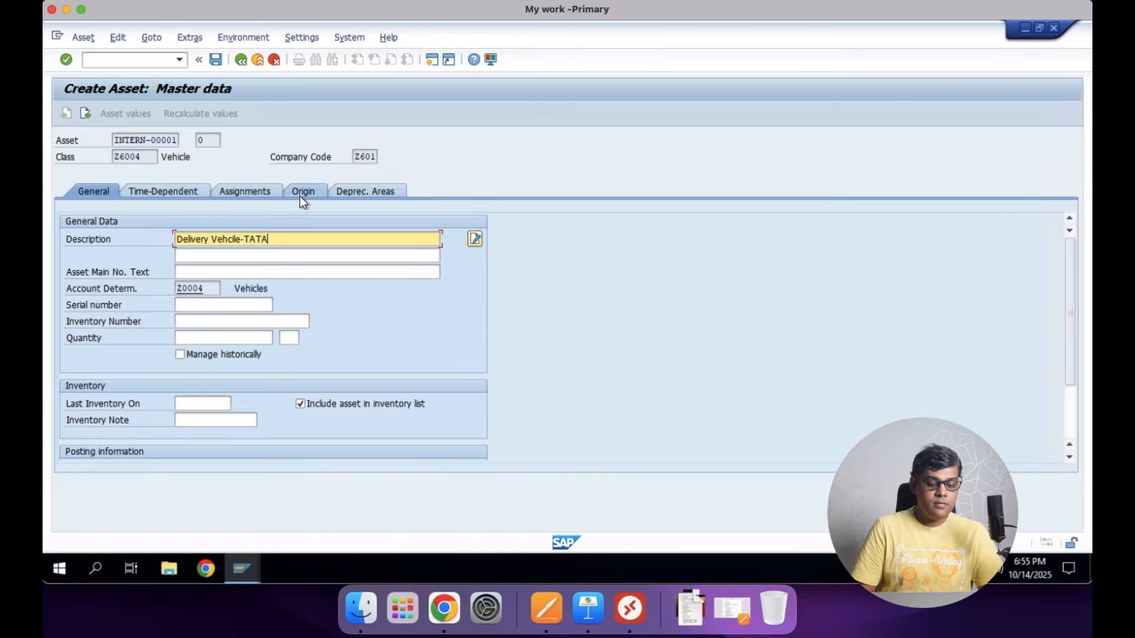
Assign cost center 20003 (ADMN DEPT) in the vehicle asset's time-dependent data.
left_click(173, 187)
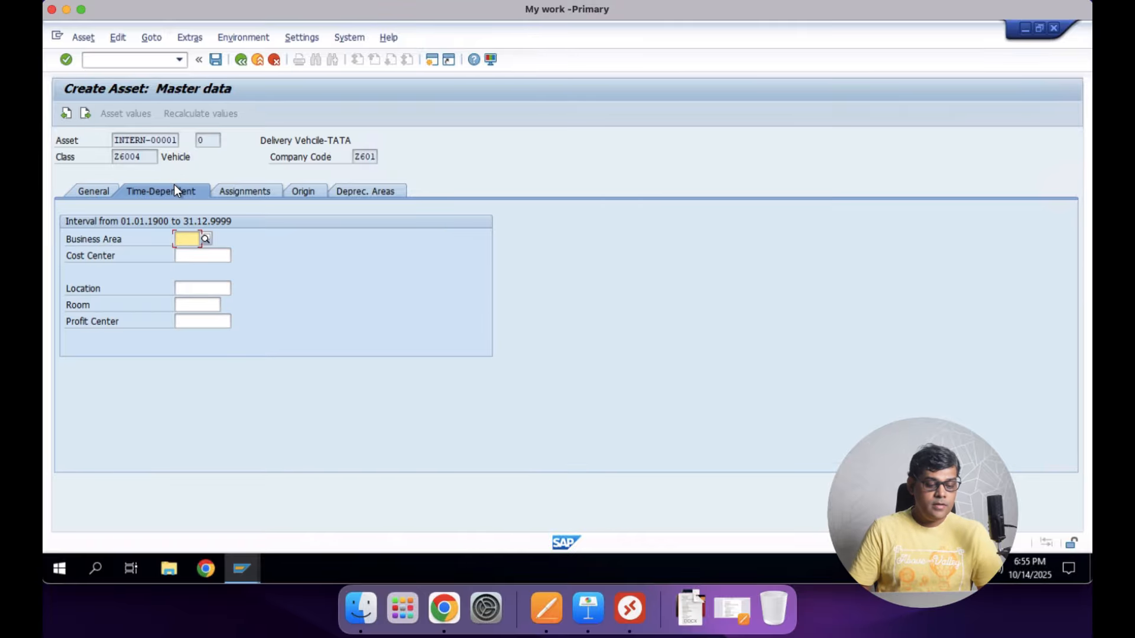
left_click(223, 256)
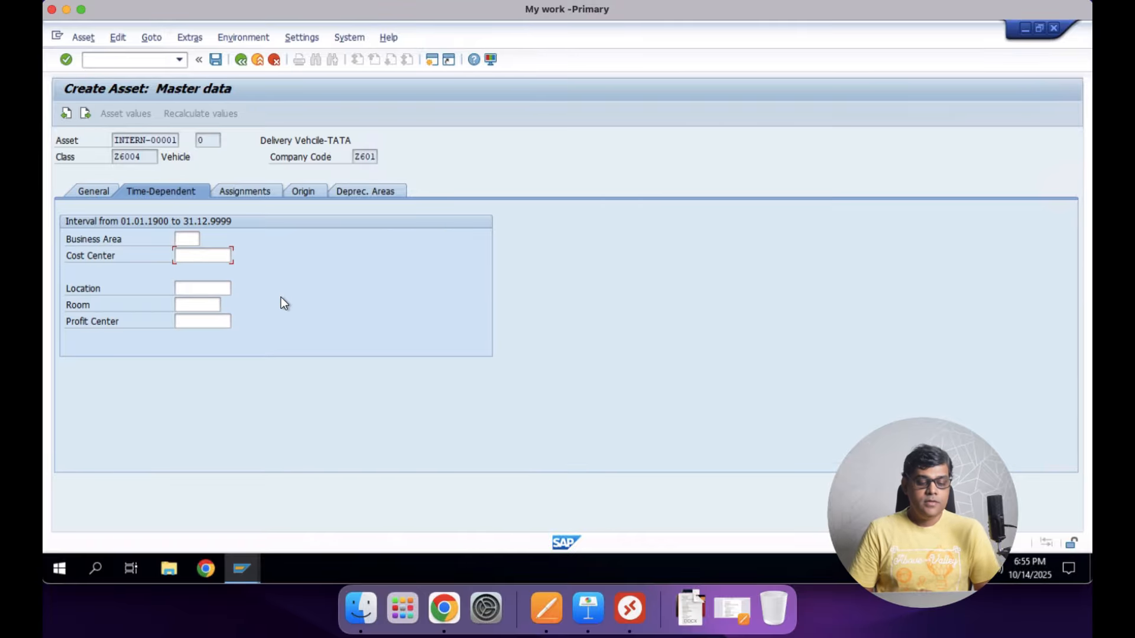
key("F4")
key("Return")
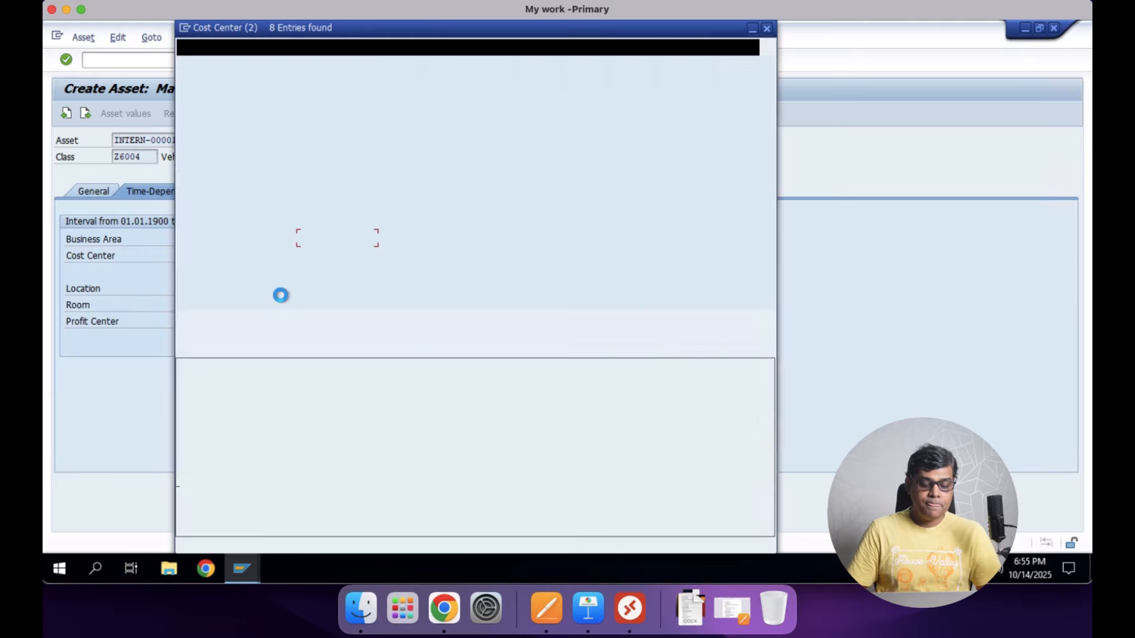
double_click(465, 188)
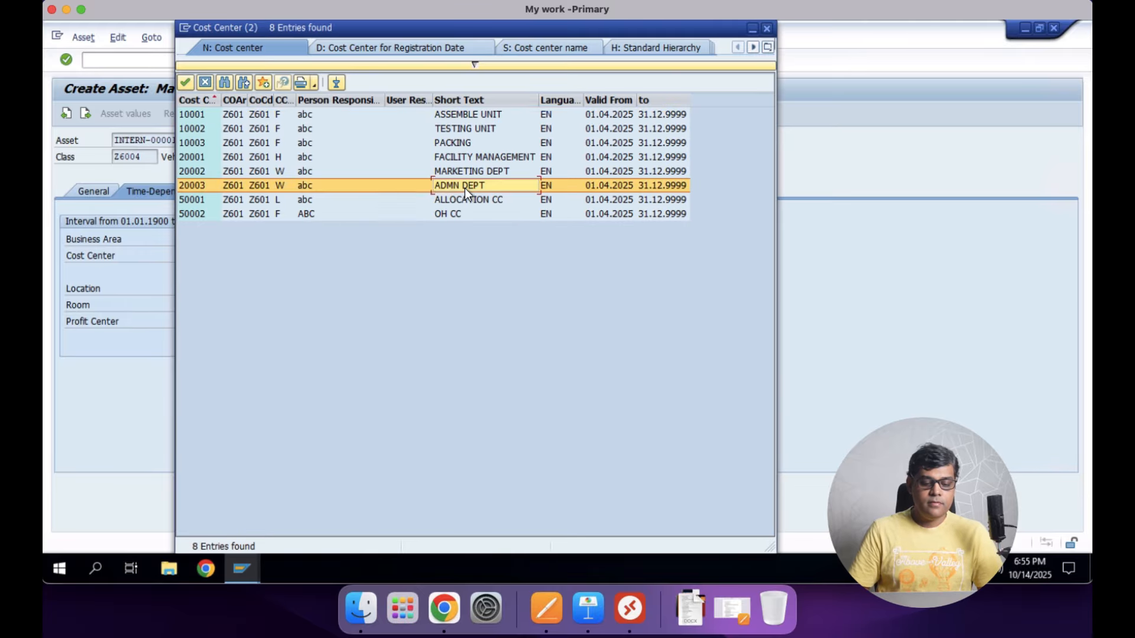
key("Return")
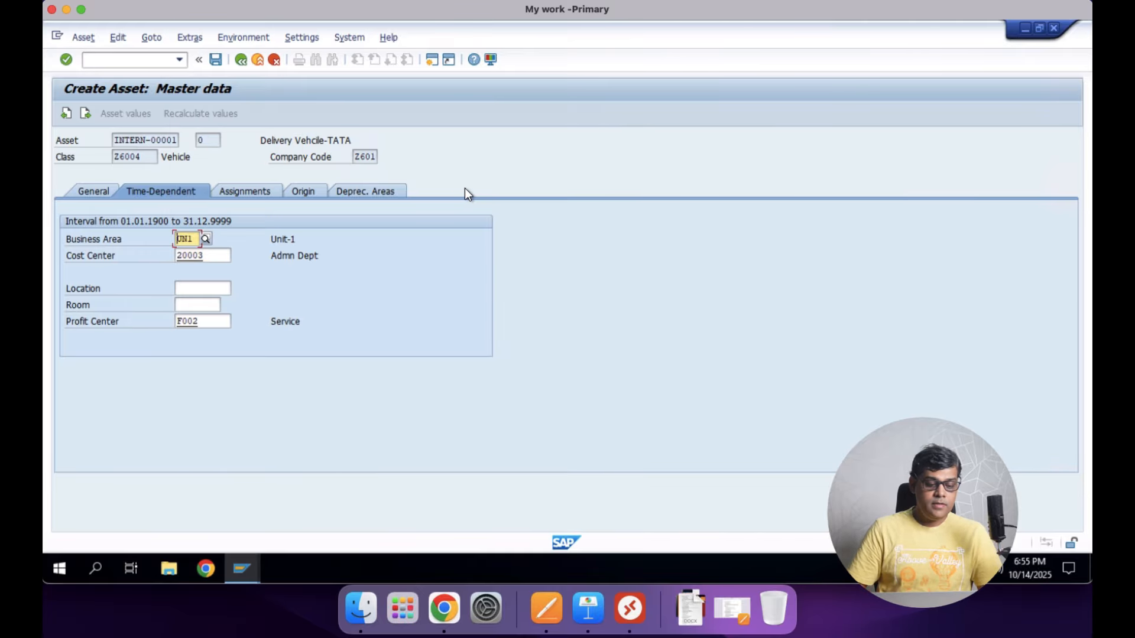
Set the useful life to 10 years for the Book deprec. and Tax depreciation areas, and save the asset.
left_click(372, 190)
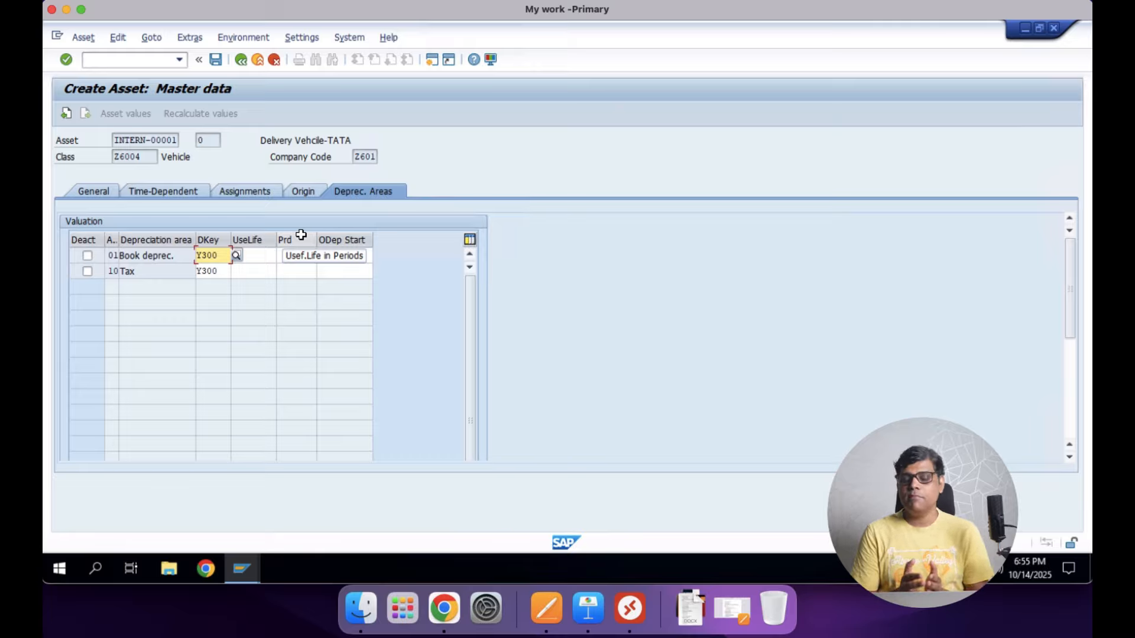
key("Tab")
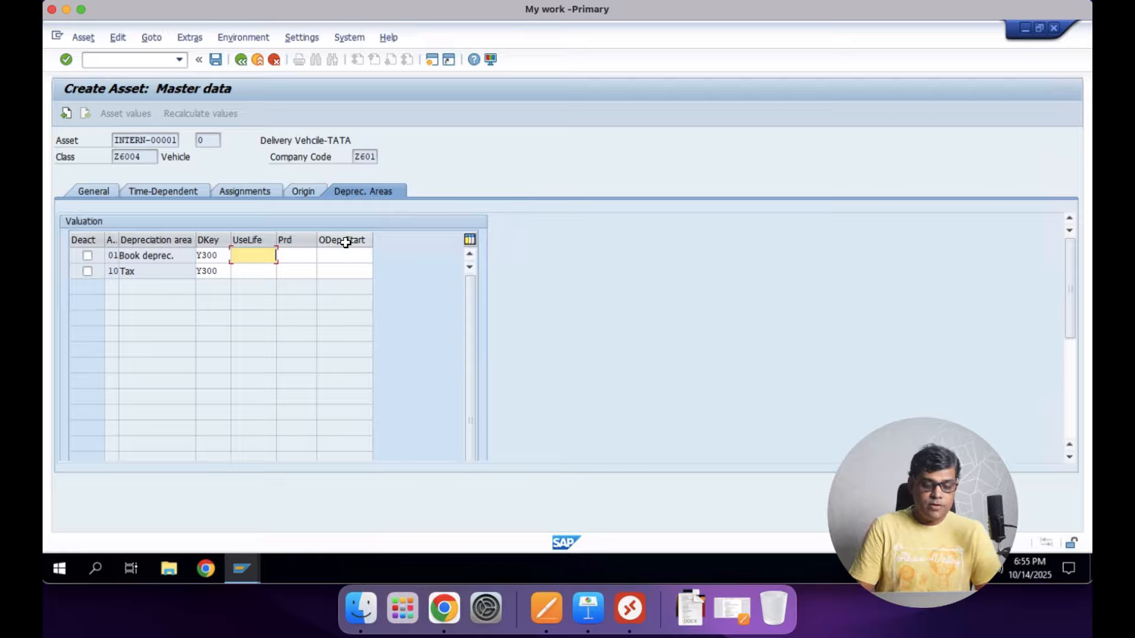
type("10")
key("Tab")
left_click(254, 271)
type("10")
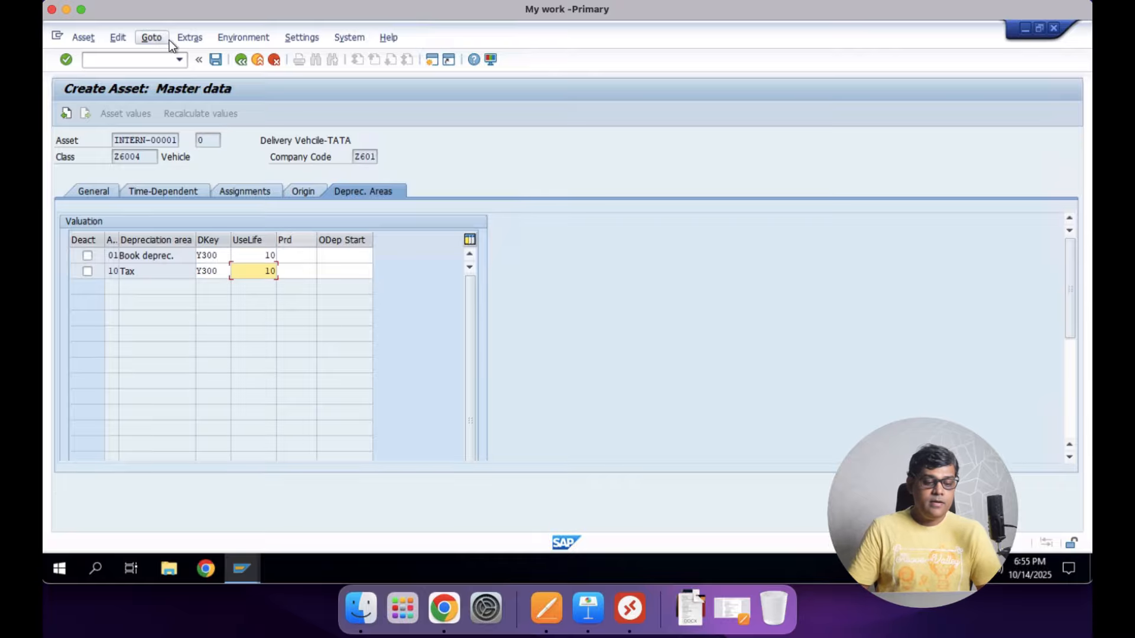
left_click(216, 59)
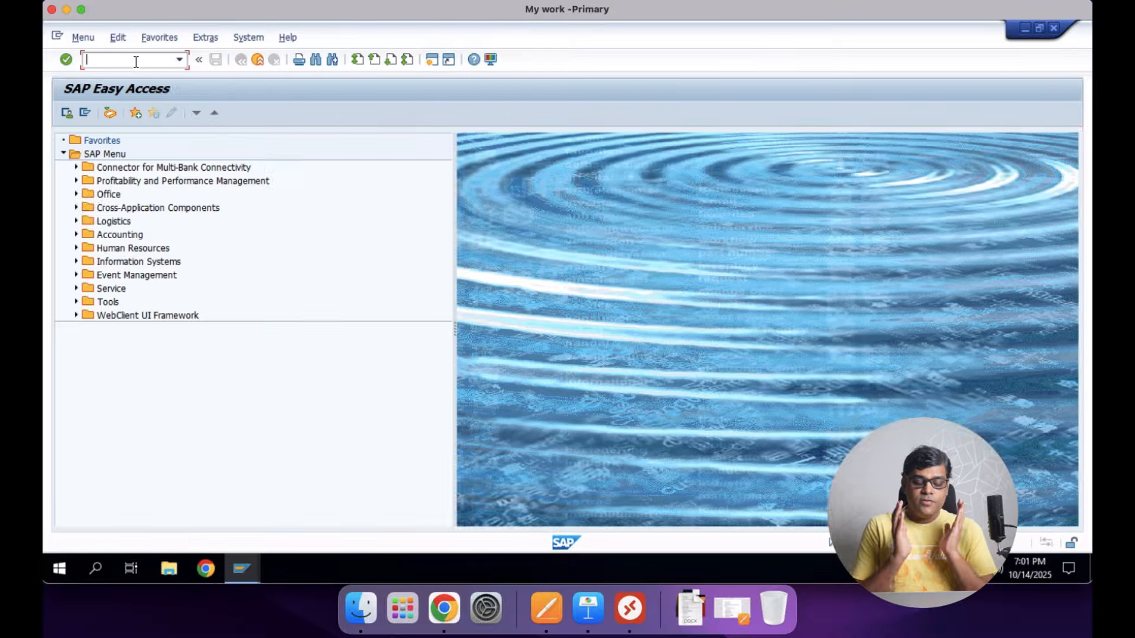
Open the Create Purchase Order transaction and choose TATA Motors as supplier from the suppliers of company code Z601.
type("ME21")
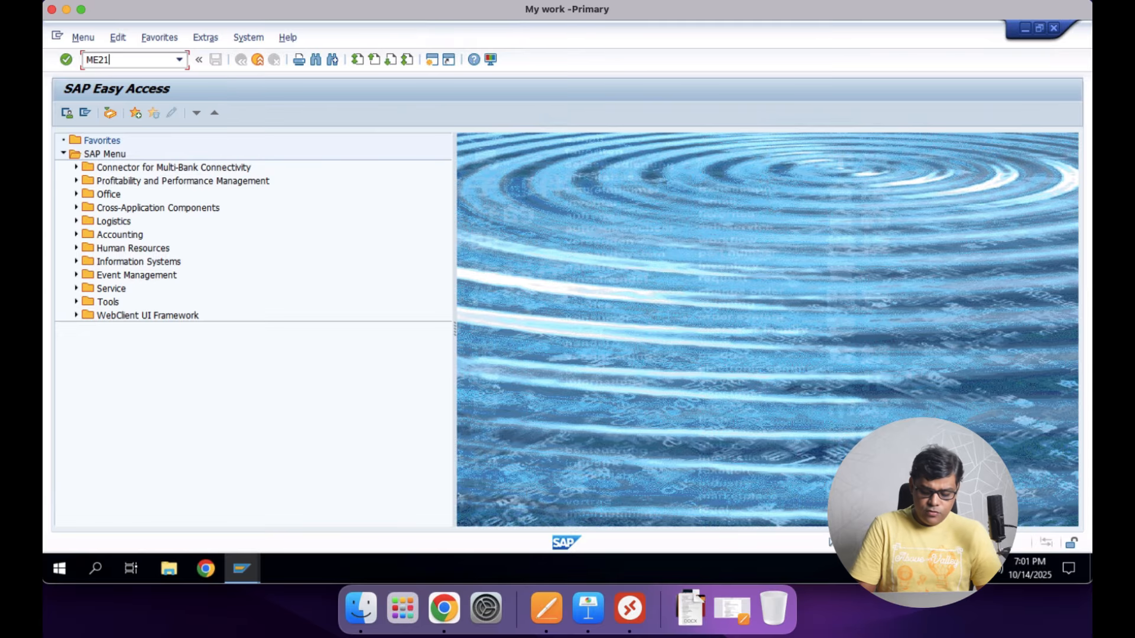
key("Return")
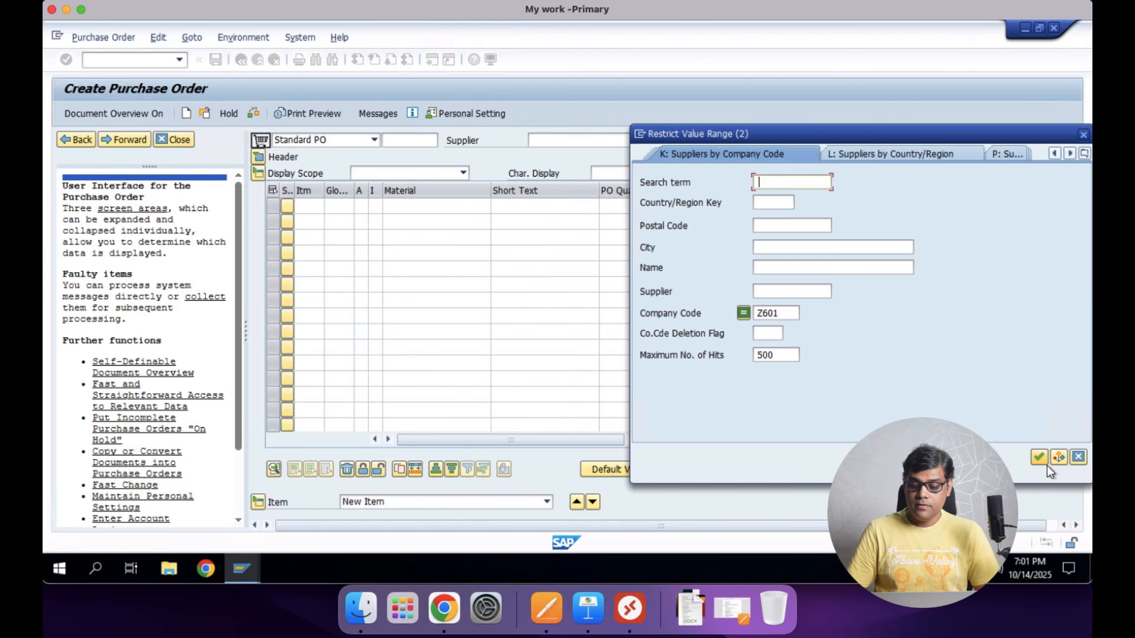
left_click(1039, 457)
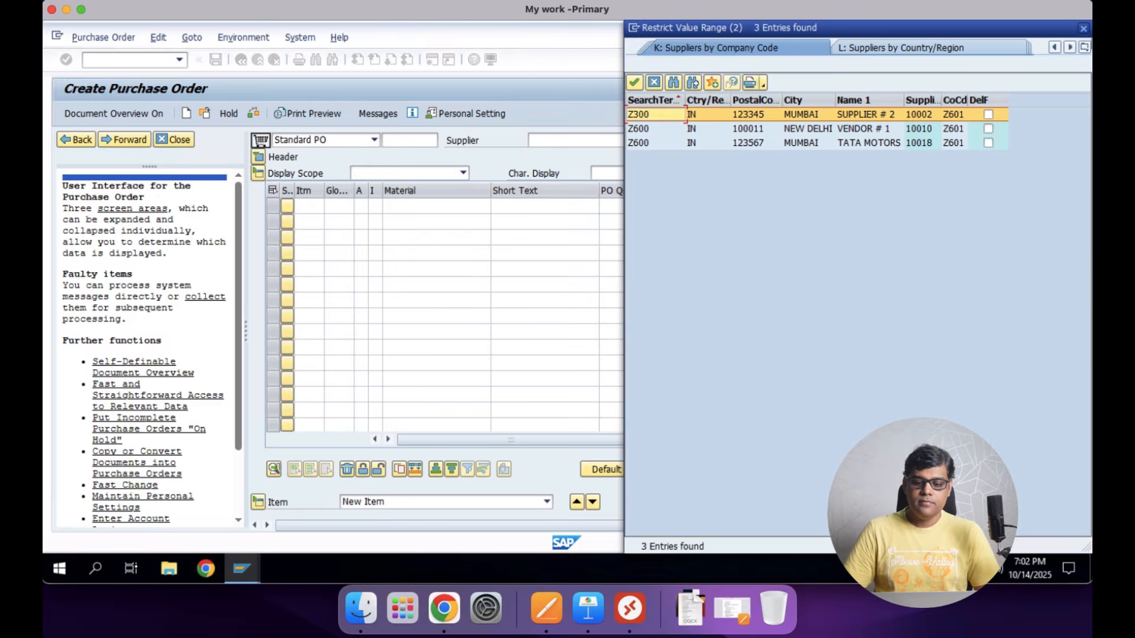
double_click(846, 148)
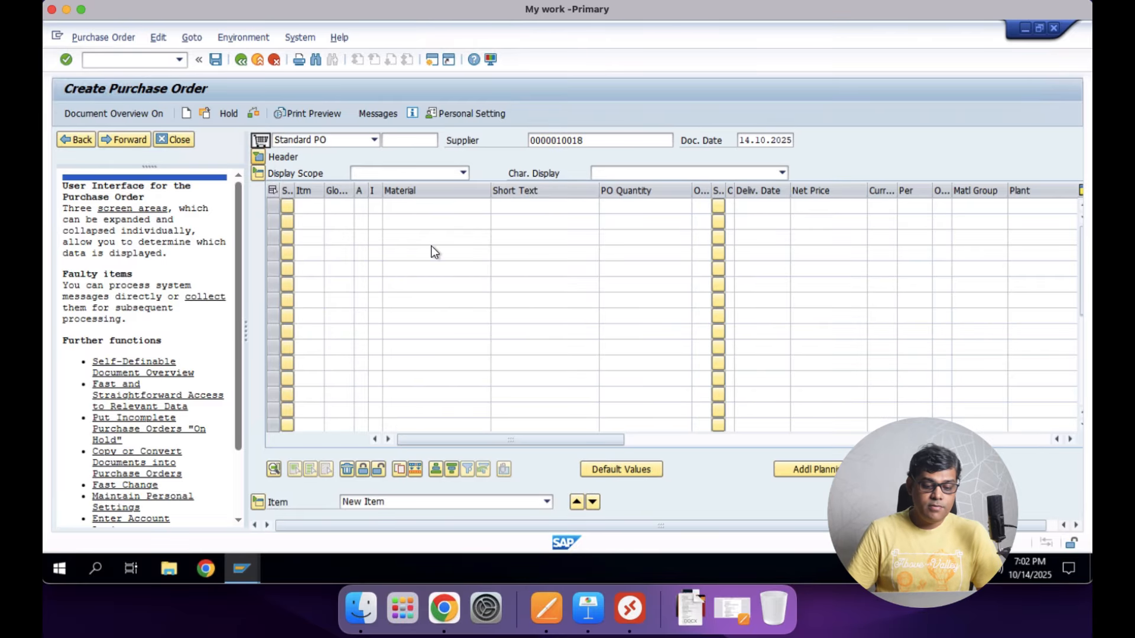
key("Return")
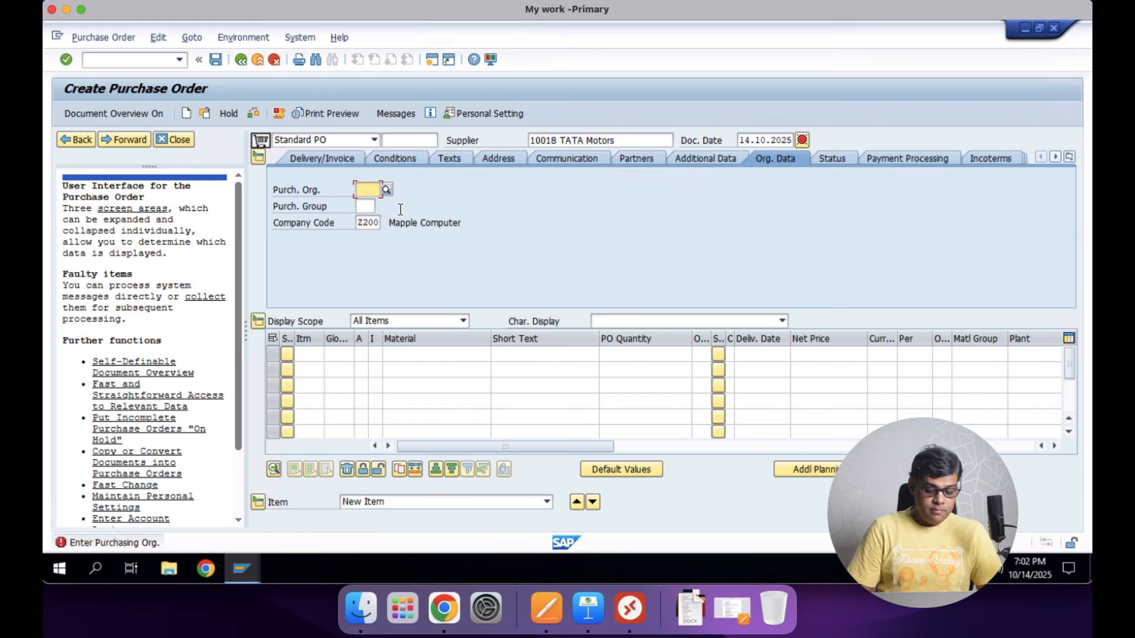
Set the order's organizational data to purchasing organization Z6PO, purchasing group TEP and company code Z601.
type("Z6")
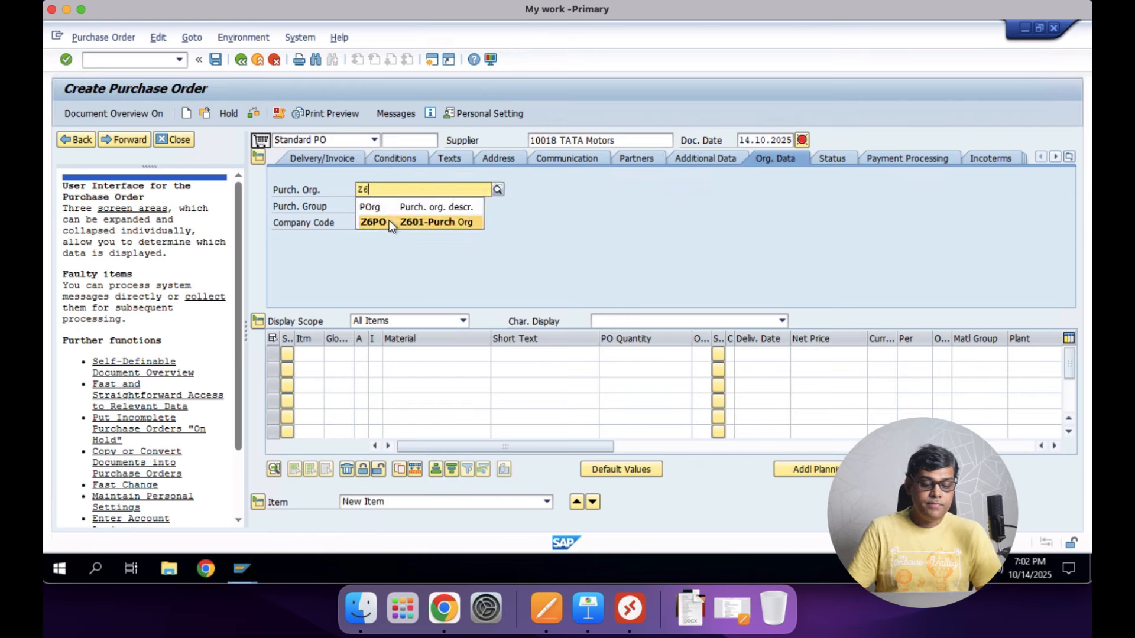
left_click(389, 221)
left_click(366, 206)
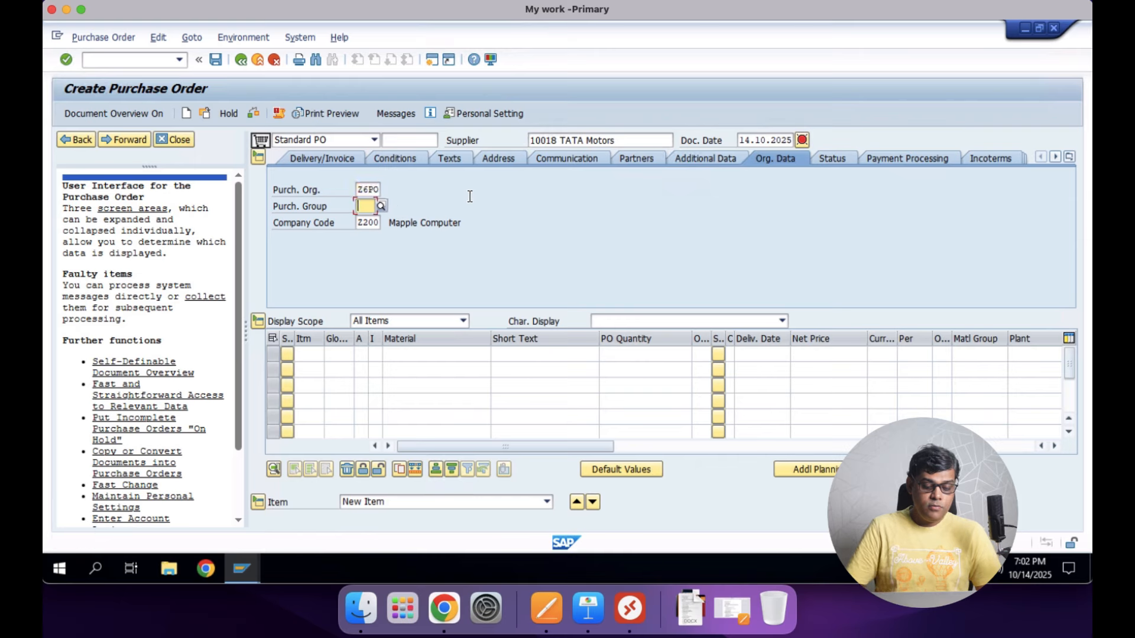
type("TEP")
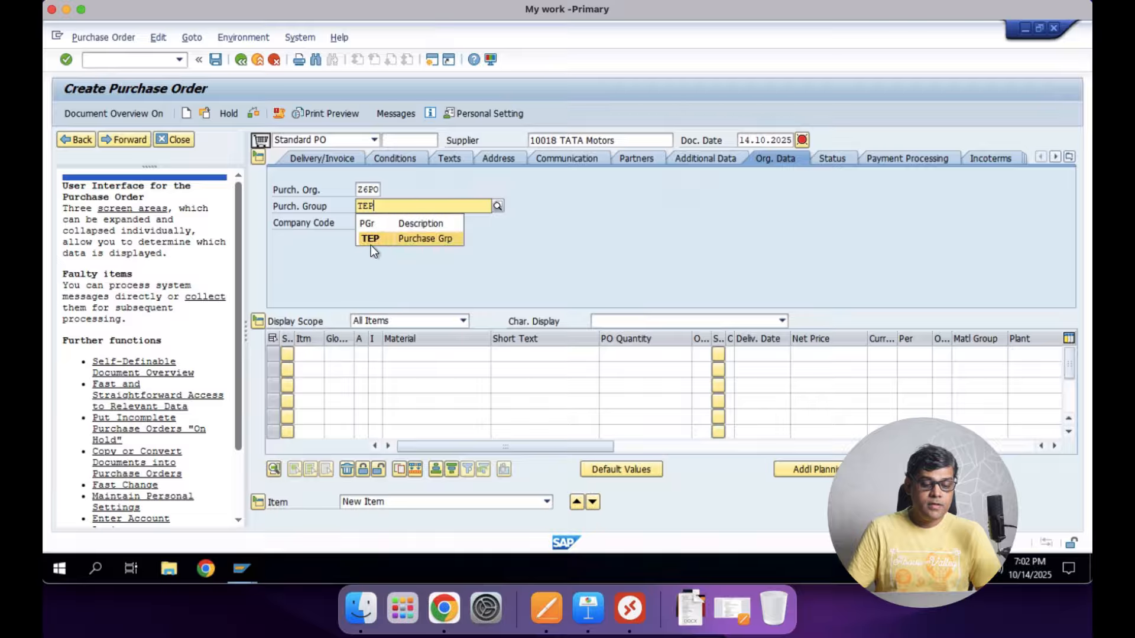
left_click(371, 239)
key("Tab")
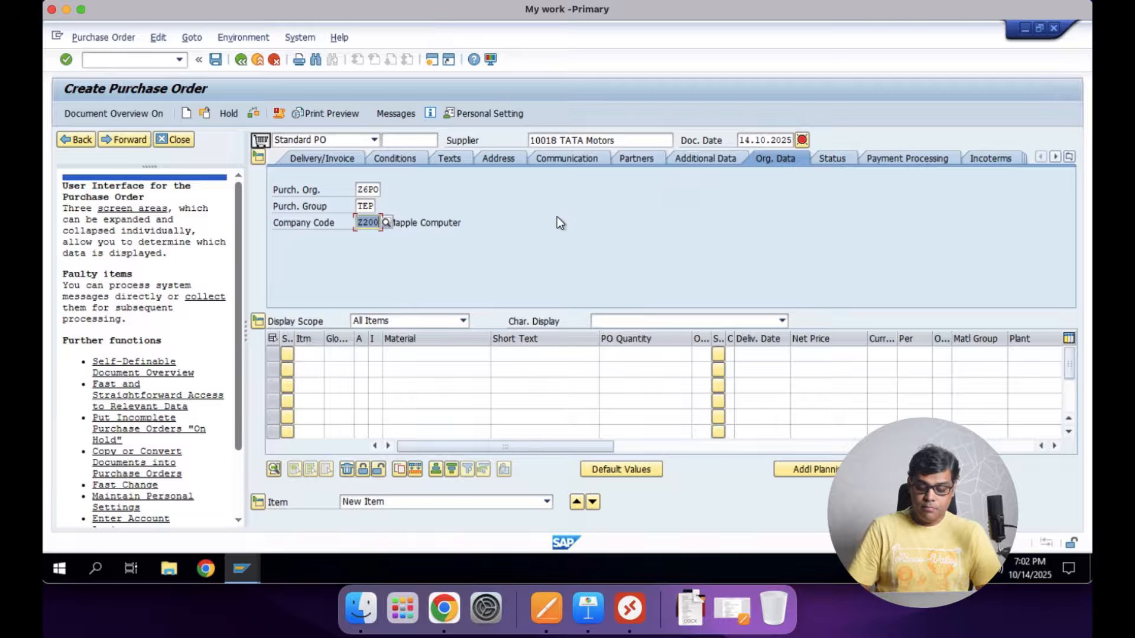
type("Z601")
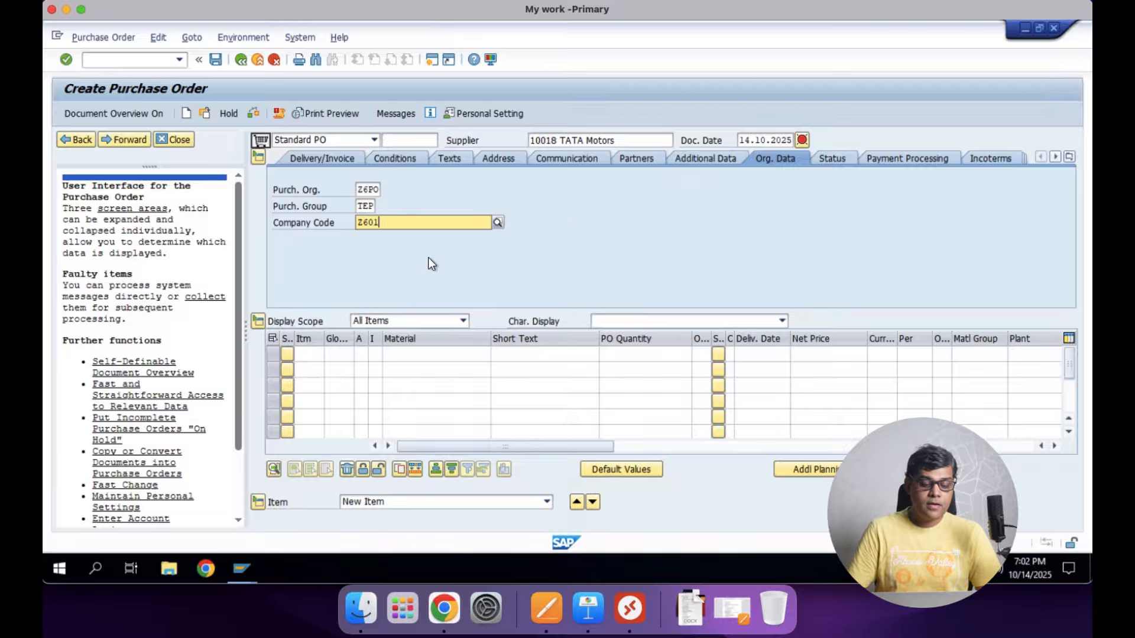
left_click(388, 254)
Add item 10 to the purchase order with account assignment category A (Asset).
left_click(313, 357)
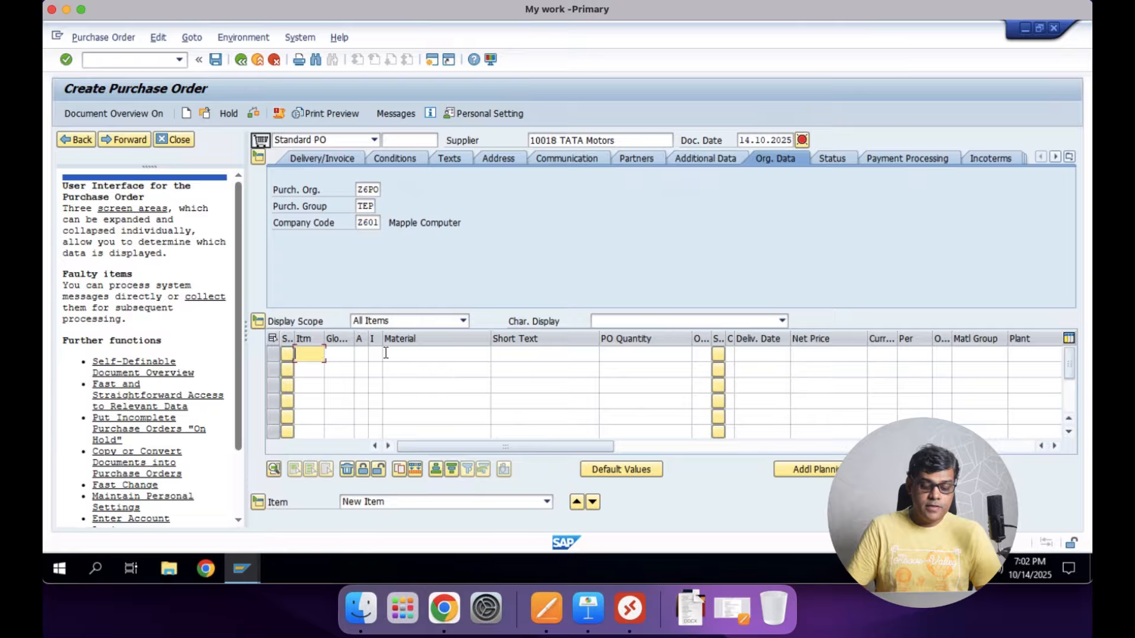
type("10")
key("Tab")
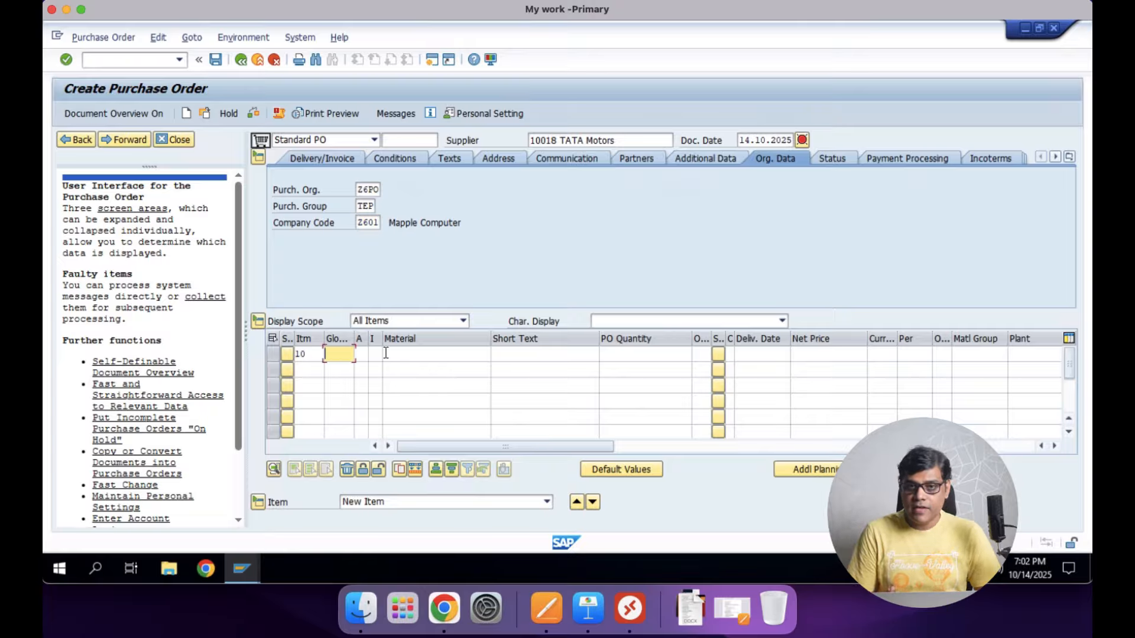
key("Tab")
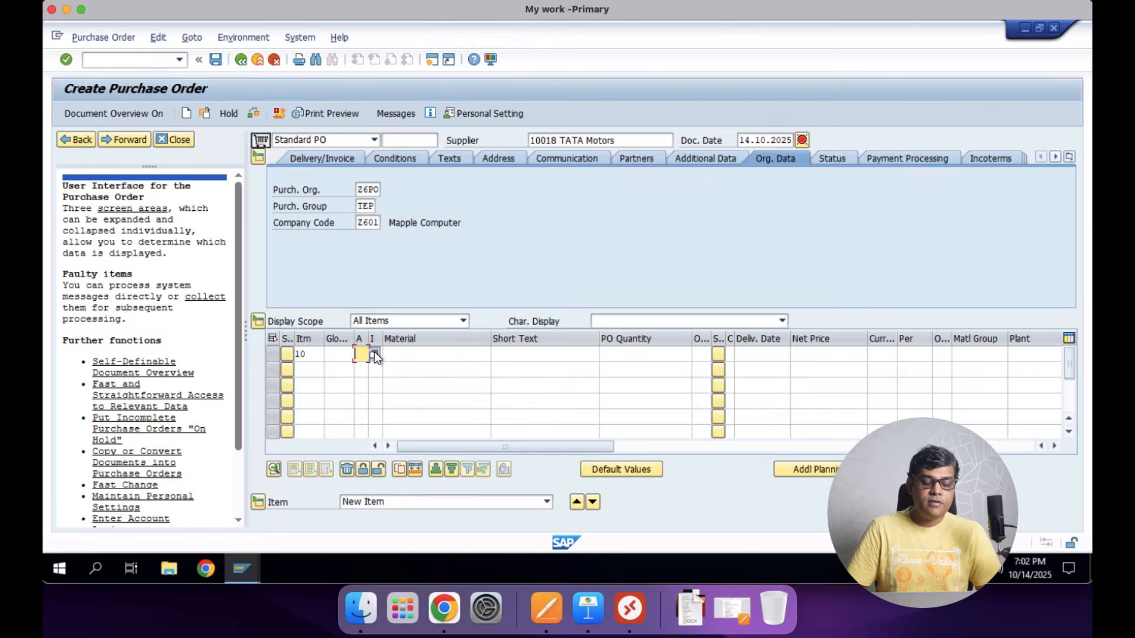
left_click(375, 354)
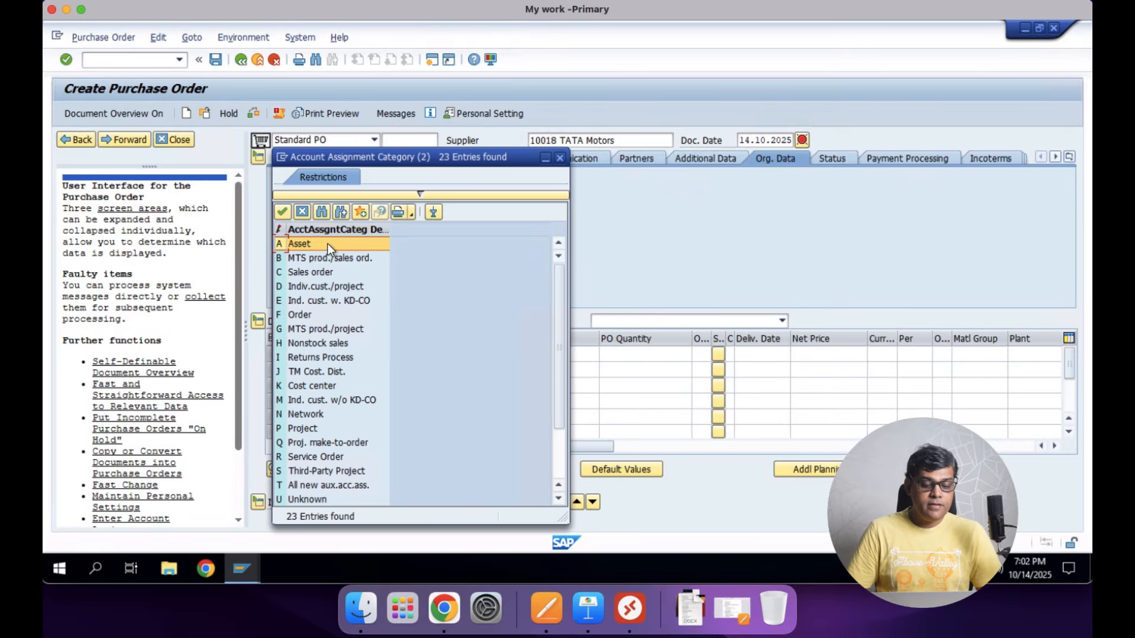
double_click(327, 244)
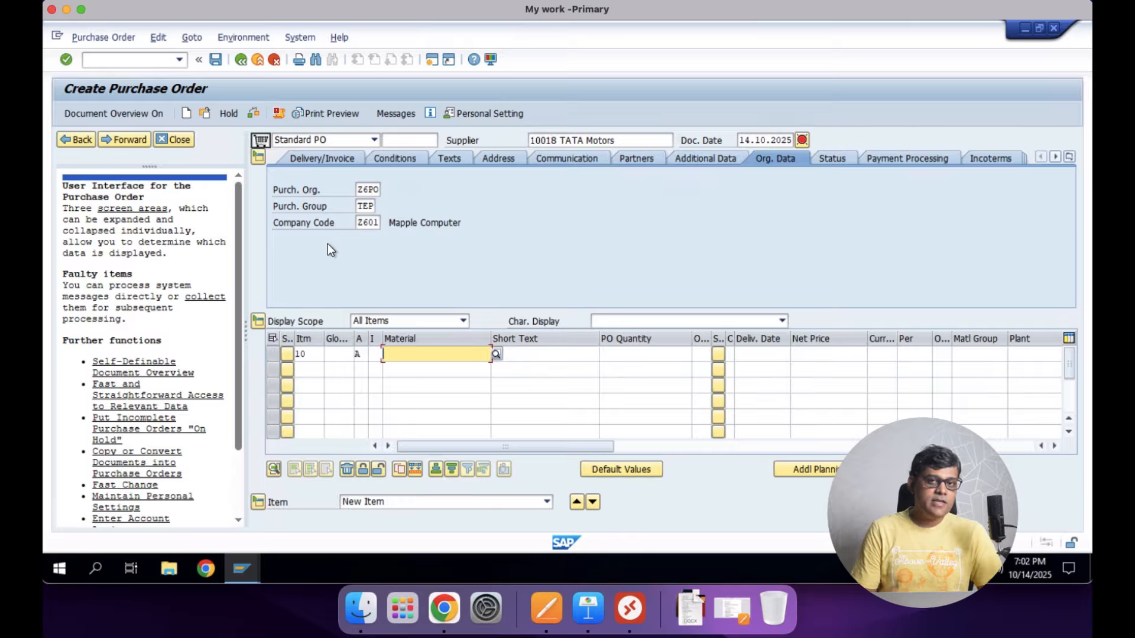
Enter material 69 with a purchase order quantity of 1 for item 10.
type("69")
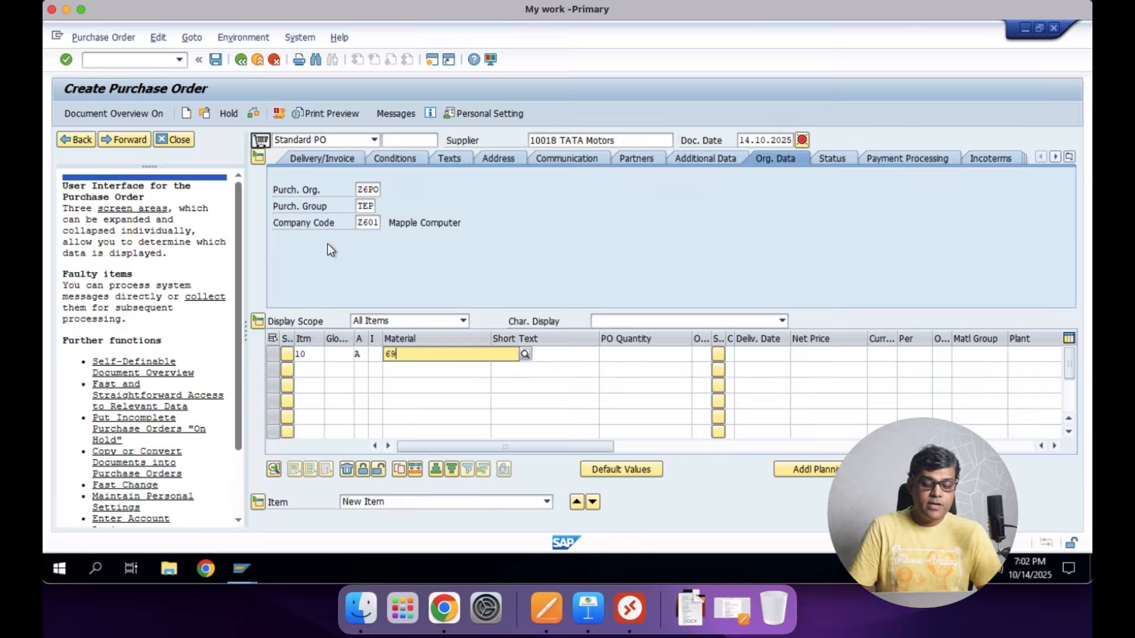
left_click(450, 389)
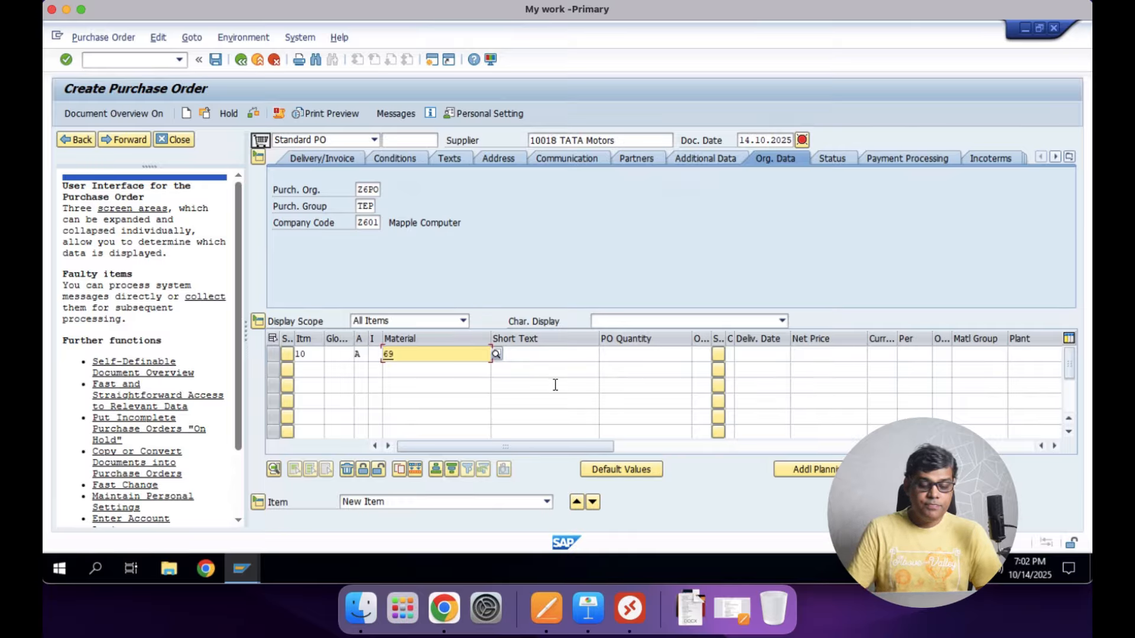
key("Tab")
key("Tab")
type("1")
key("Tab")
key("Tab")
key("Tab")
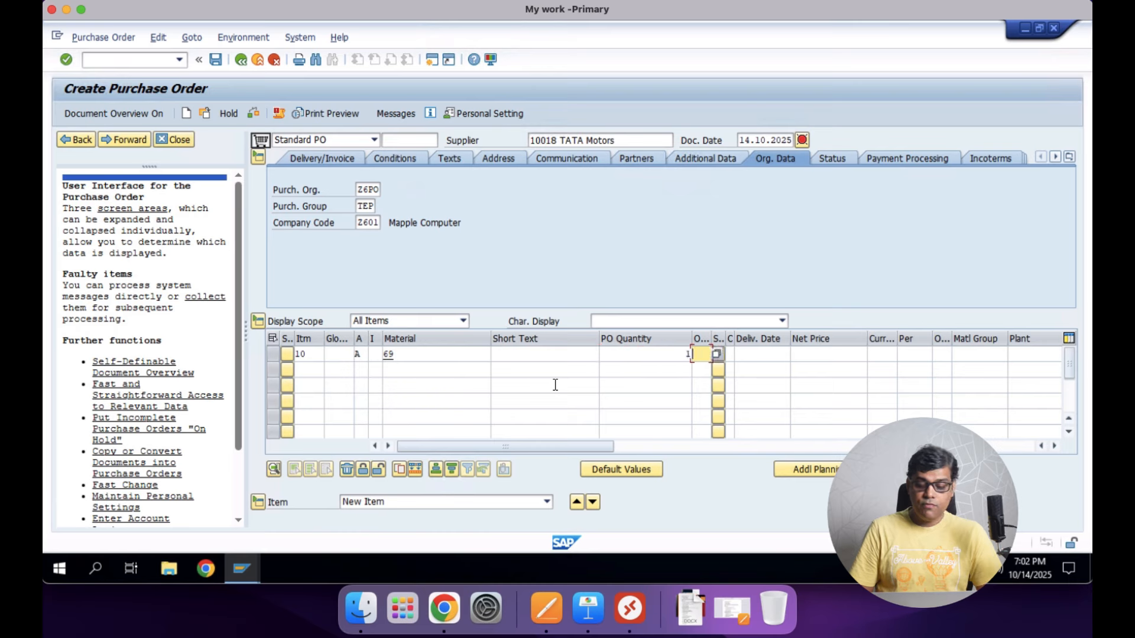
Set item 10's delivery date to 14.10.2025 and its currency to INR.
left_click(797, 353)
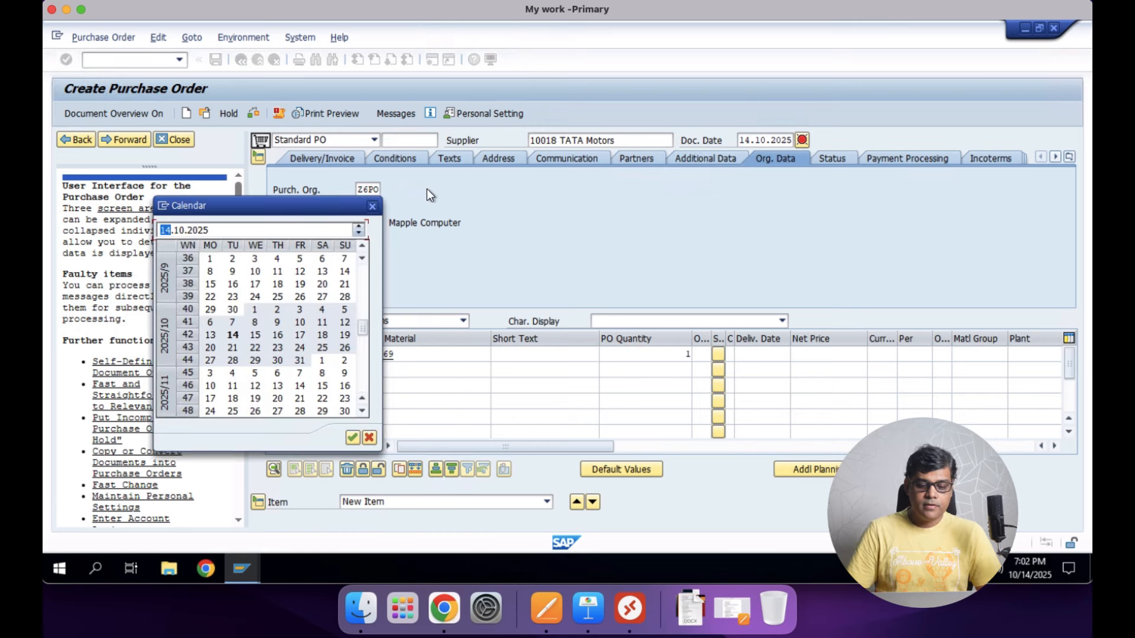
double_click(238, 335)
key("Tab")
key("Tab")
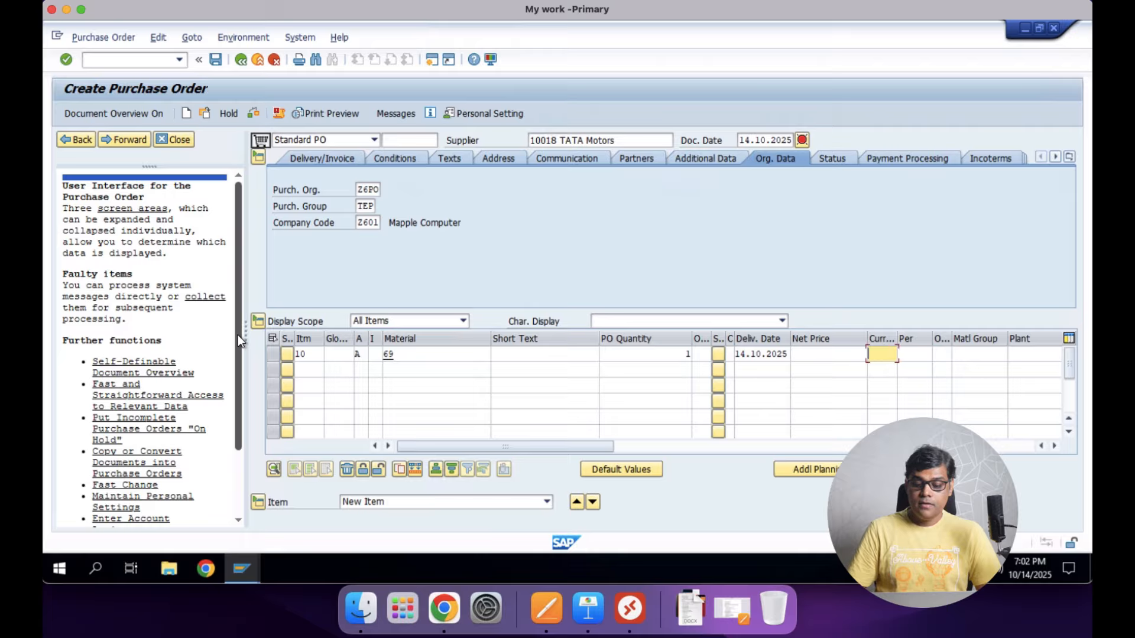
key("Tab")
key("Tab")
key("Tab")
key("Tab")
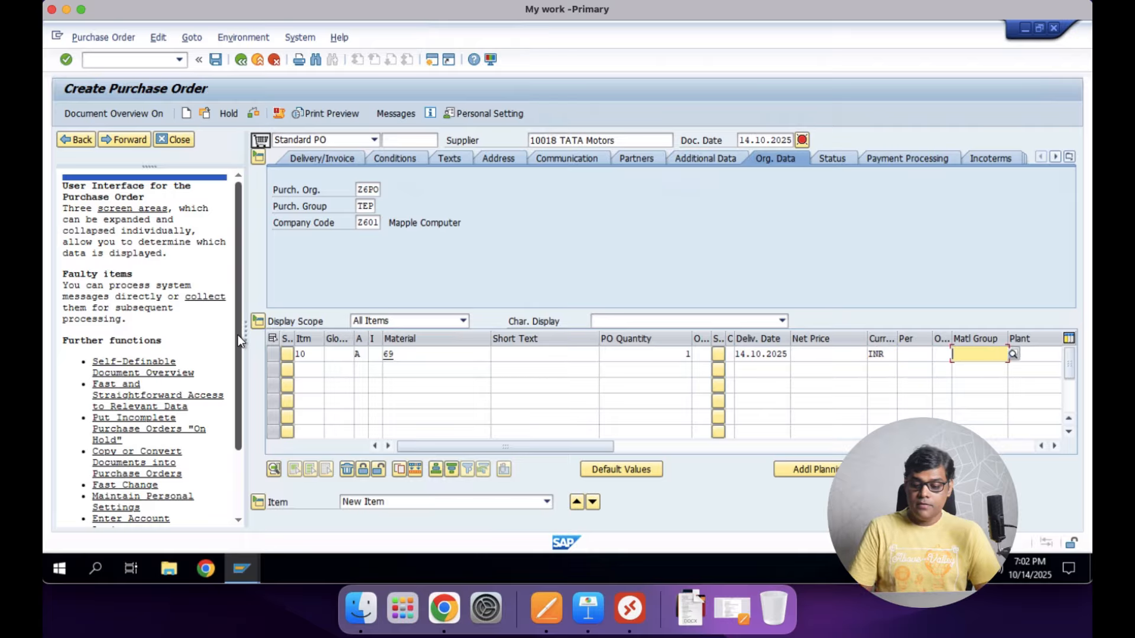
Enter plant Z6L1 and storage location Z6S2 for item 10.
type("Z6L1")
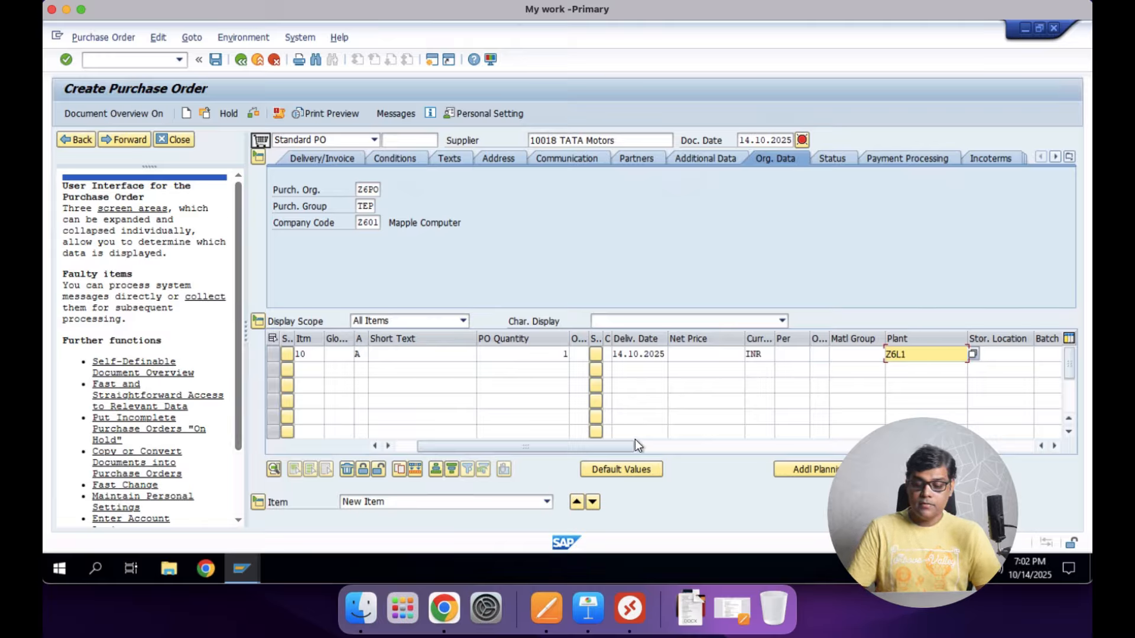
key("Tab")
type("Z6")
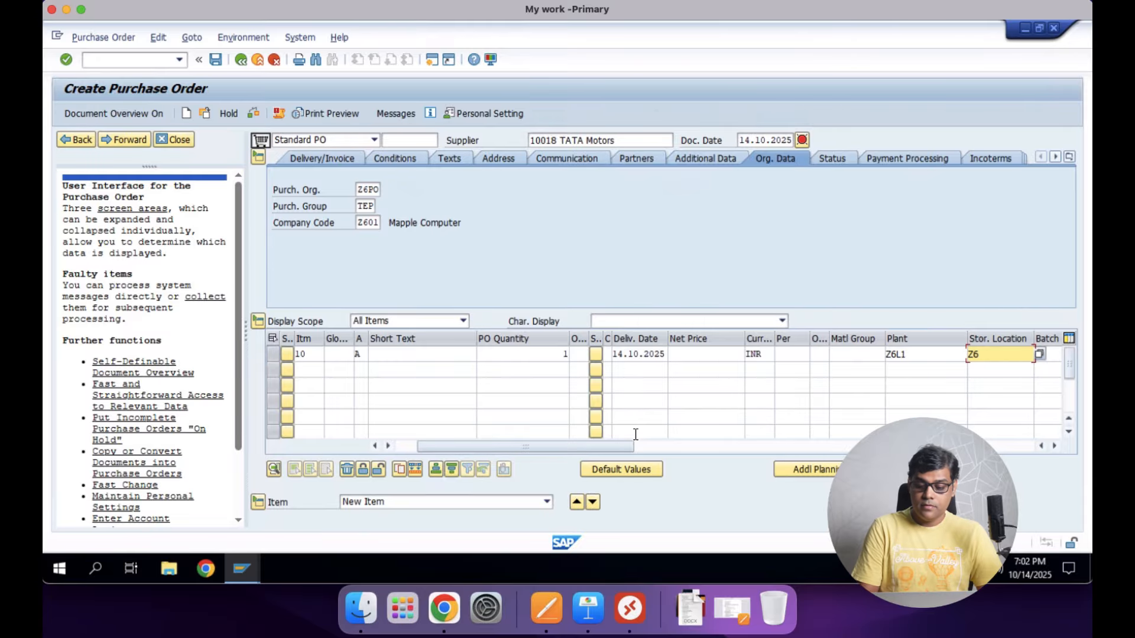
type("S2")
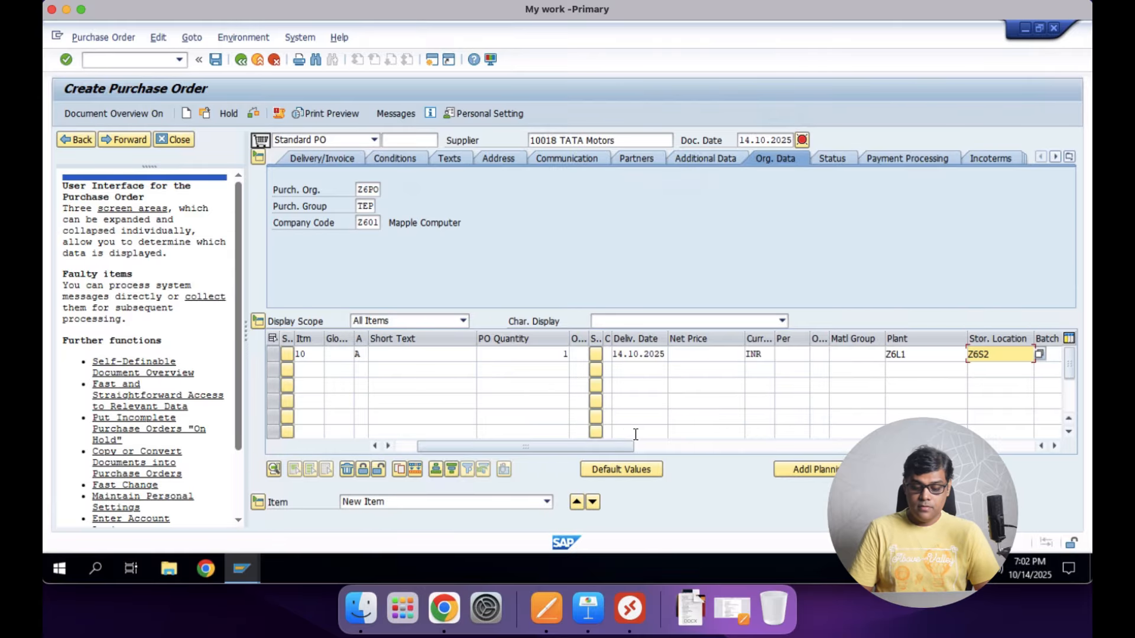
key("Return")
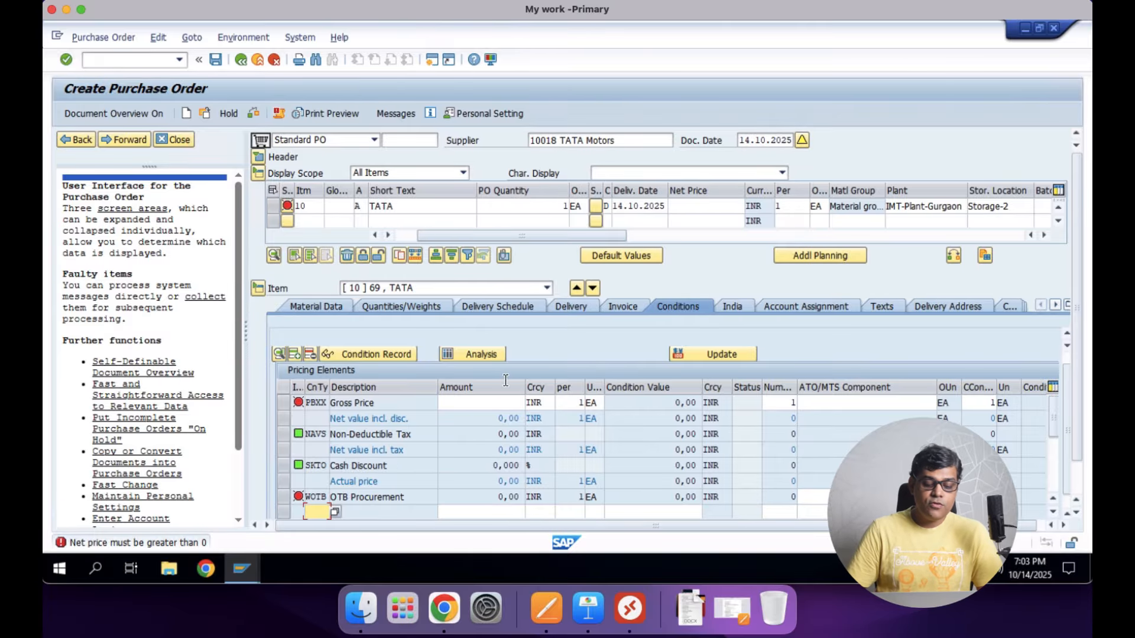
Enter a gross price of 10000 INR in item 10's conditions and open its account assignment.
left_click(475, 403)
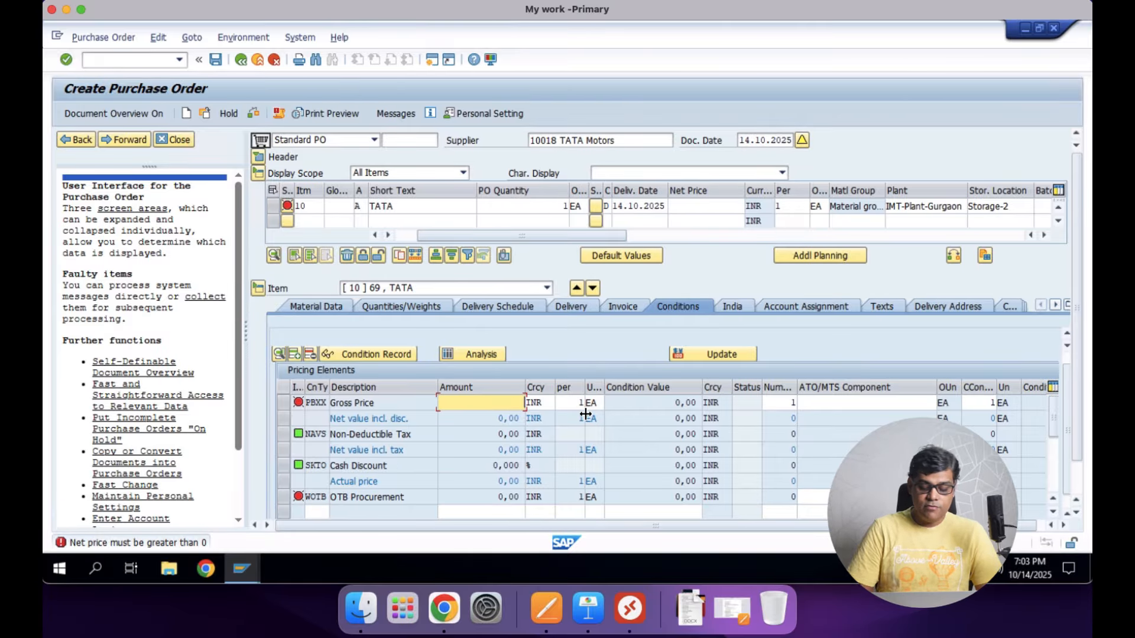
type("10000")
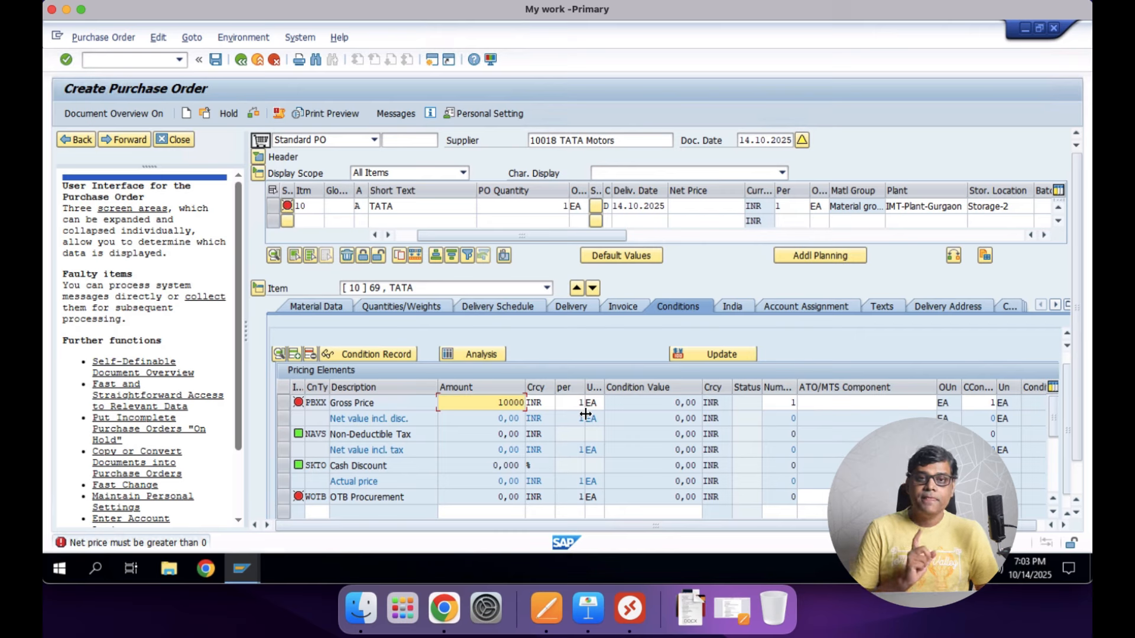
left_click(819, 307)
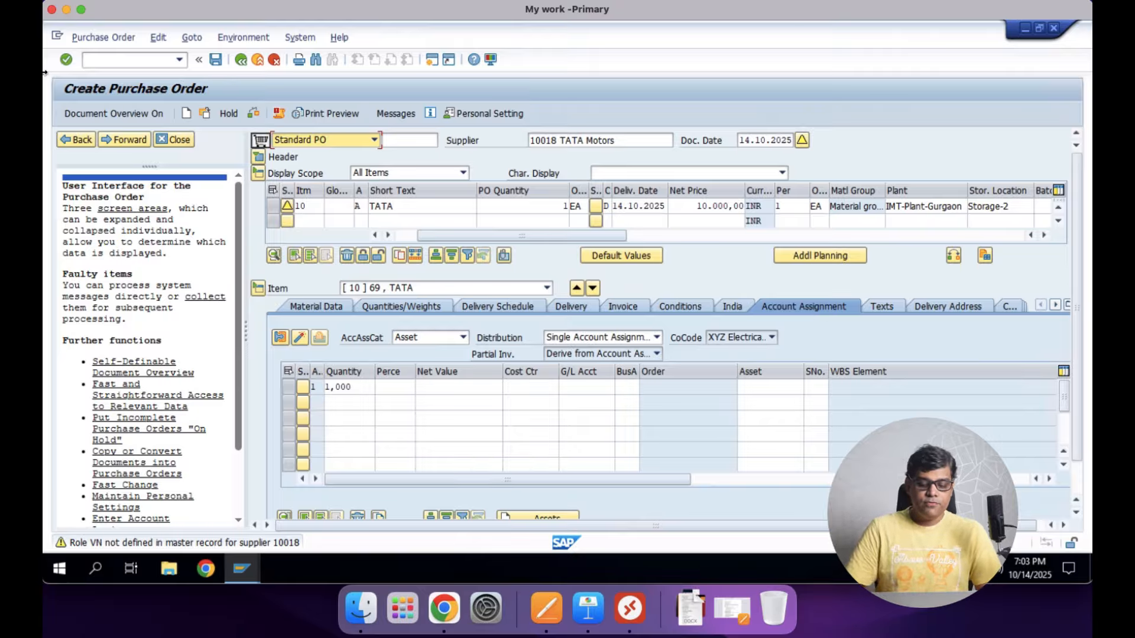
Try to assign main asset 1003 from the asset value list to item 10's account assignment.
left_click(771, 388)
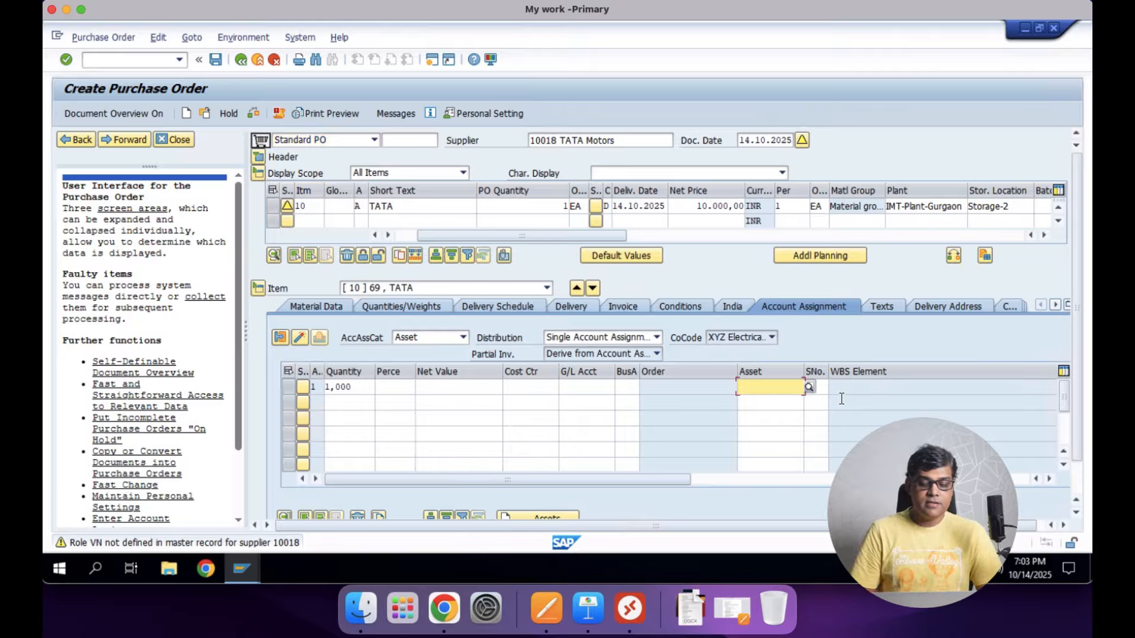
left_click(810, 387)
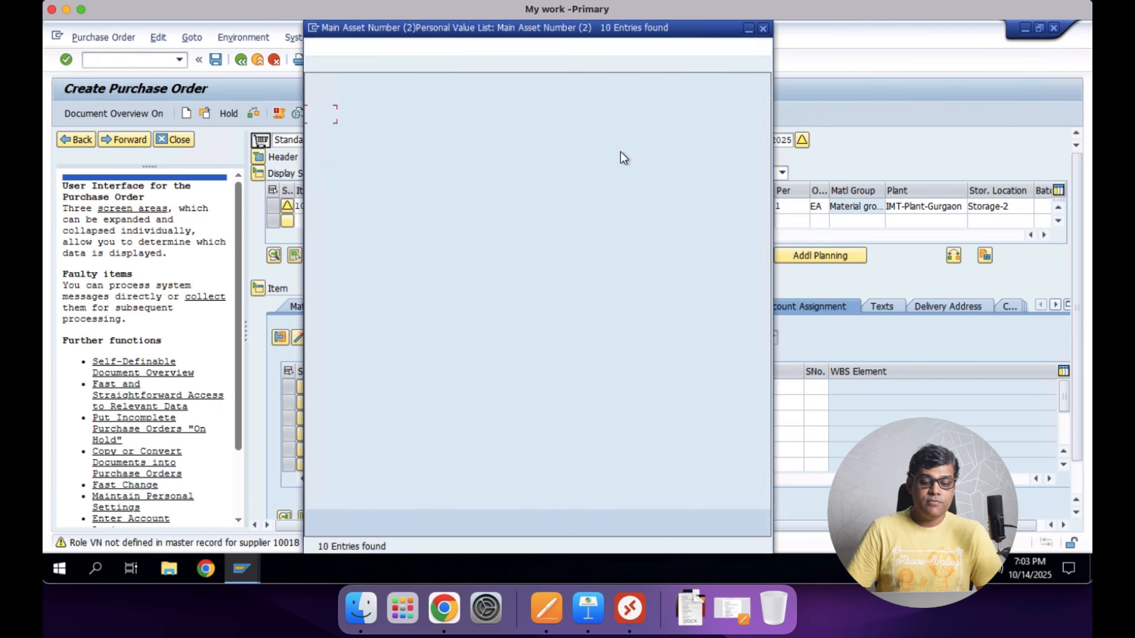
double_click(406, 241)
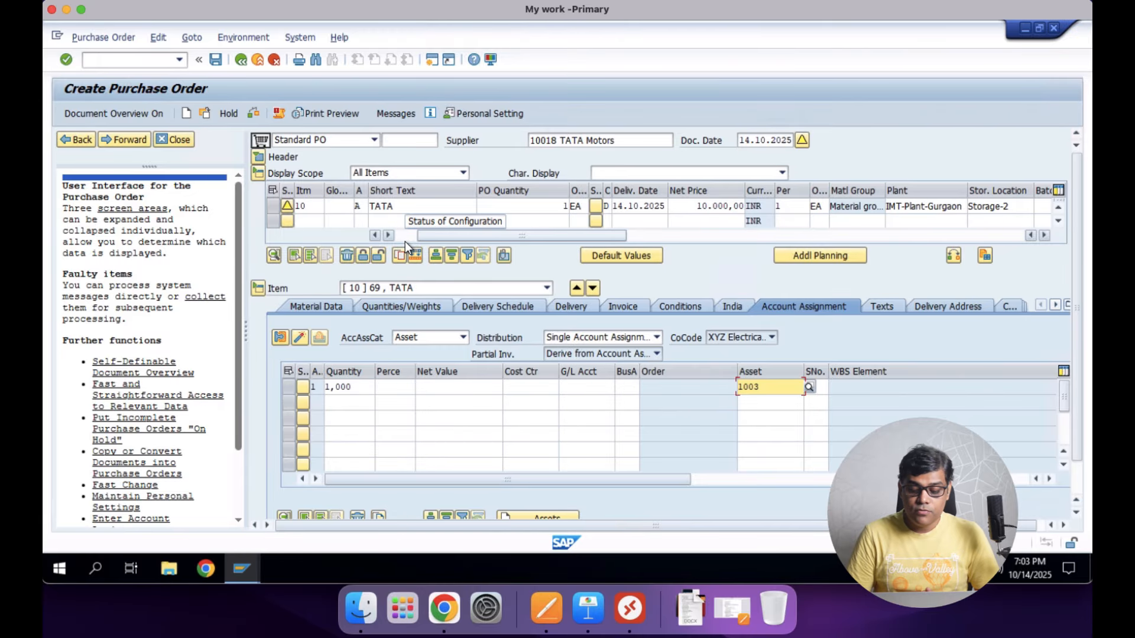
key("Return")
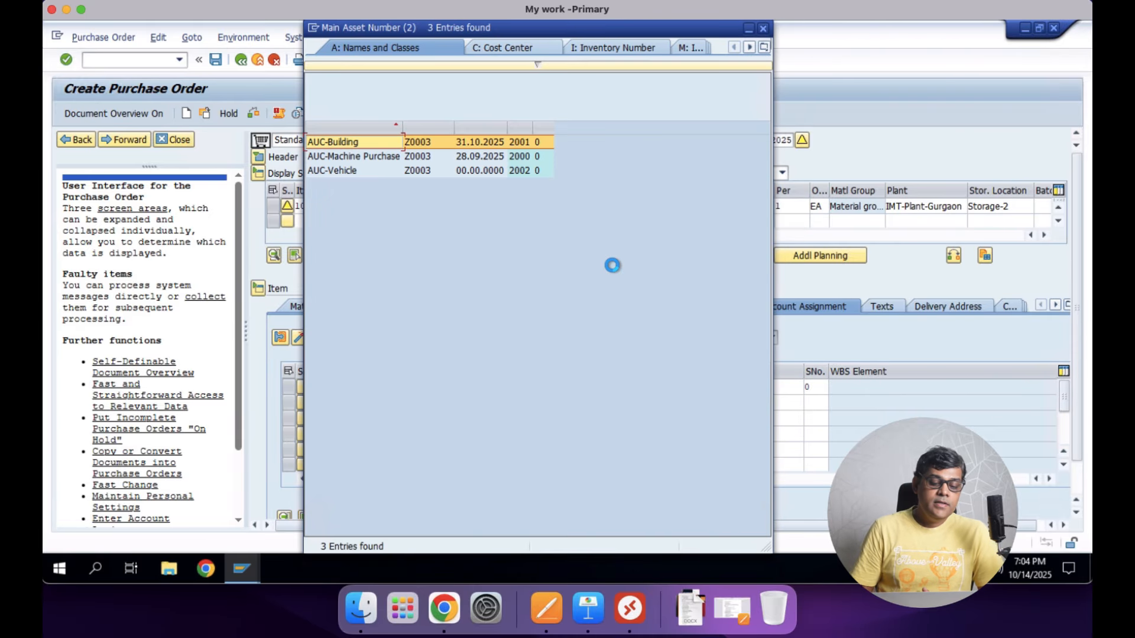
Assign the AUC-Vehicle asset 2002 to item 10's account assignment line.
double_click(353, 171)
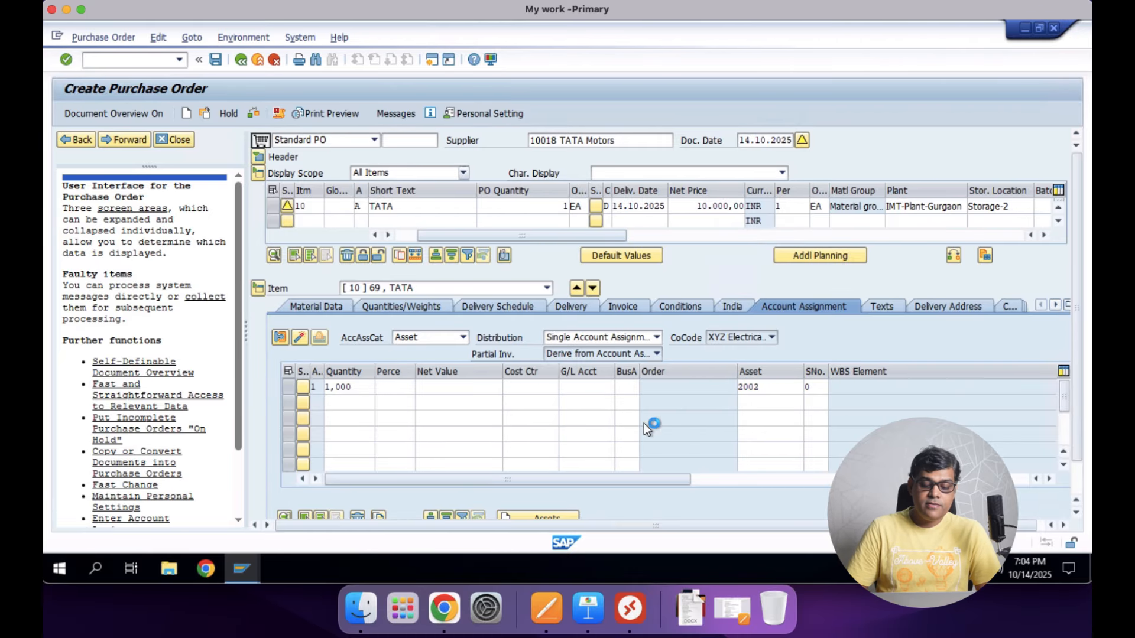
key("Return")
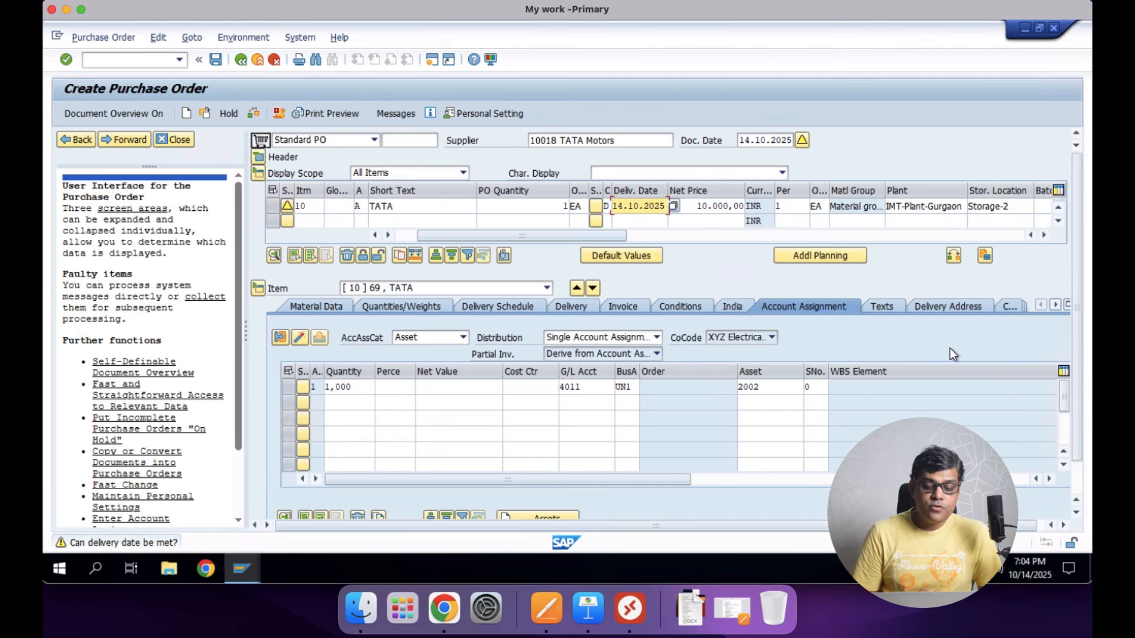
Set the down payment category in item 10's invoice data to Mandatory Down Payment.
left_click(627, 306)
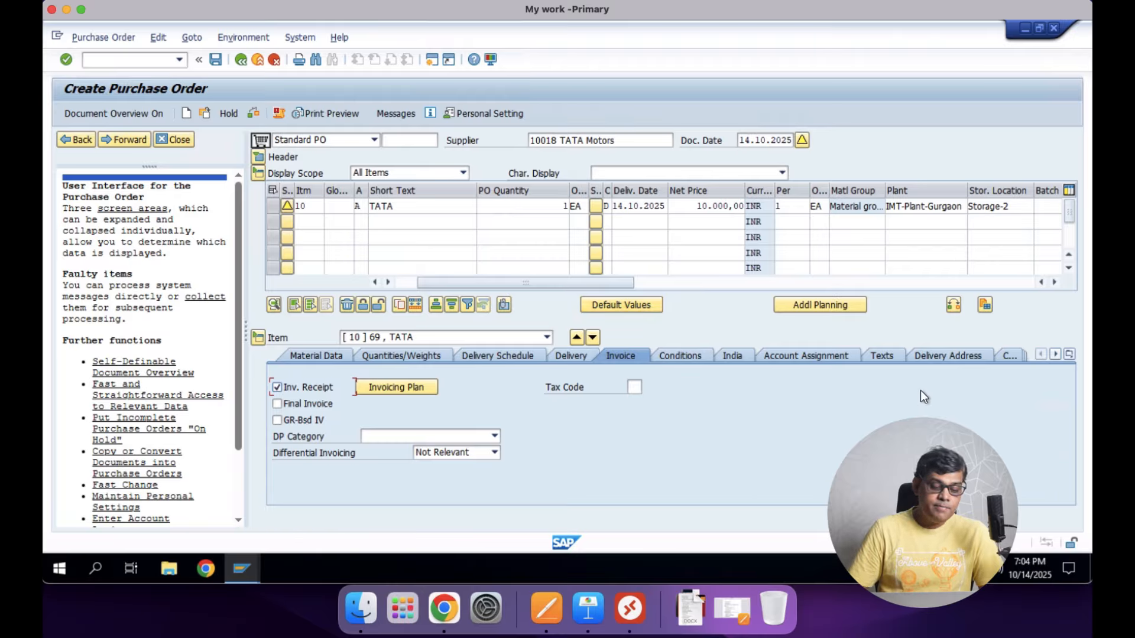
left_click(406, 437)
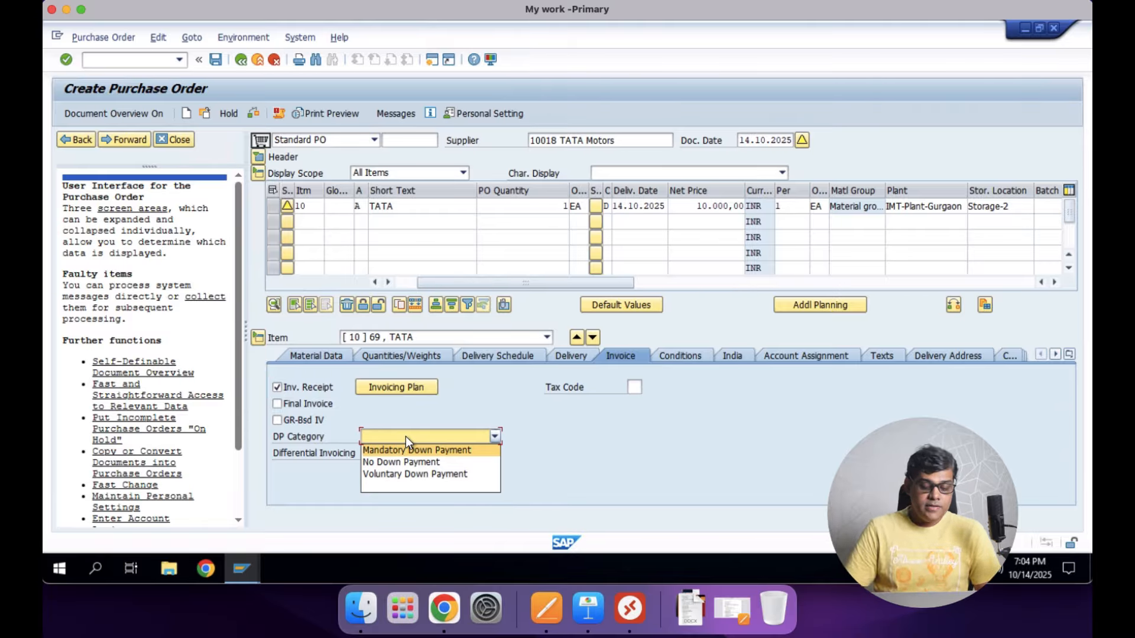
left_click(414, 451)
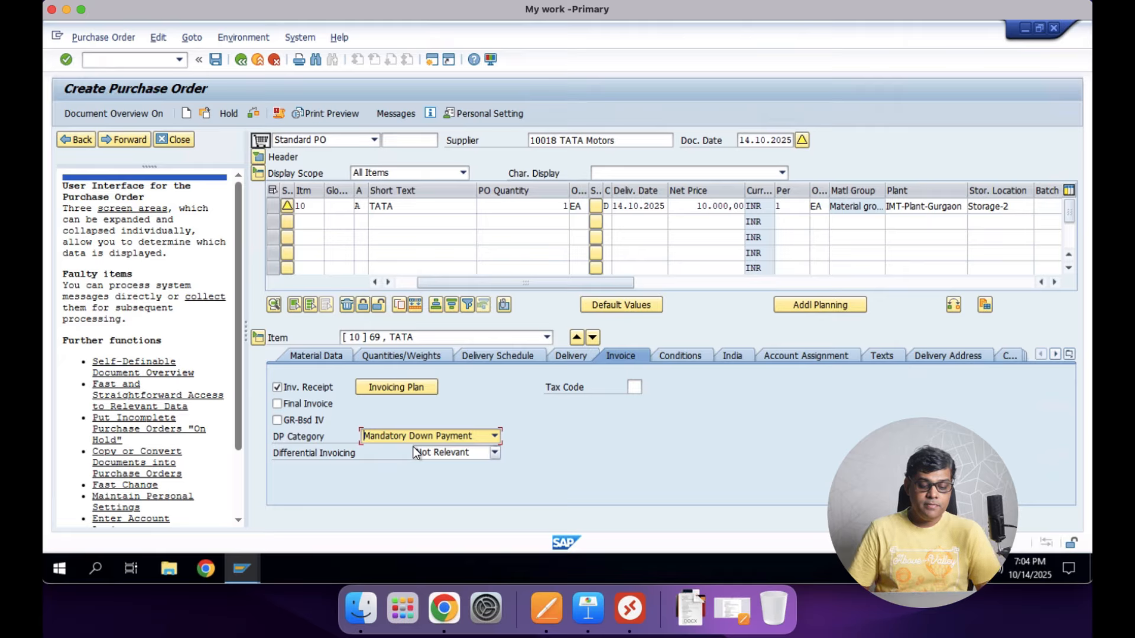
key("Return")
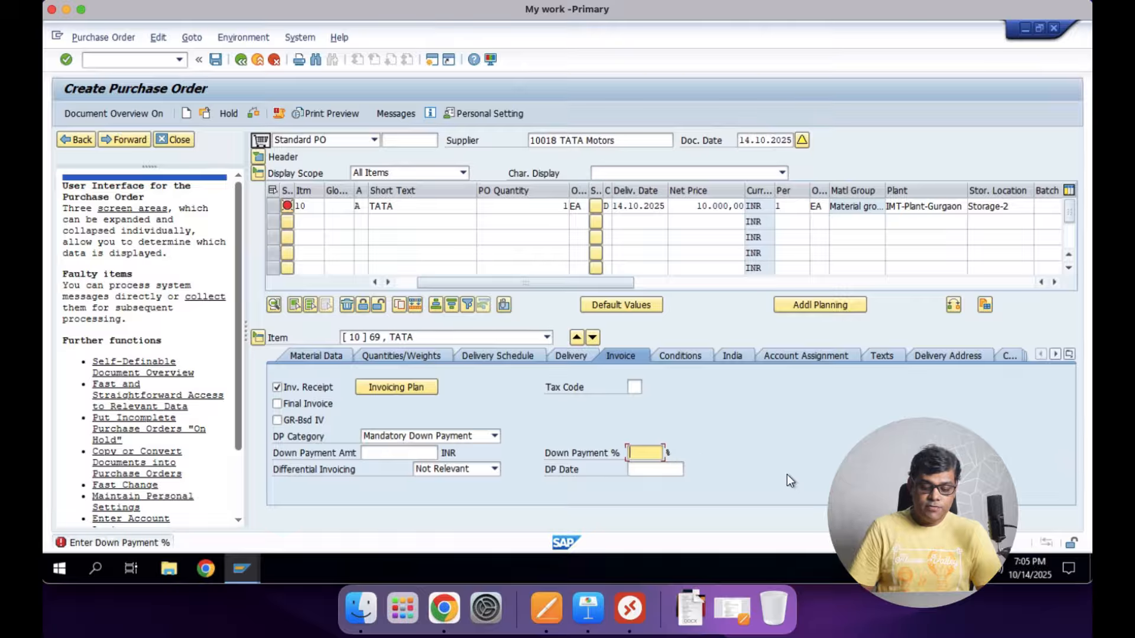
Set item 10's down payment percentage to 60.
type("50")
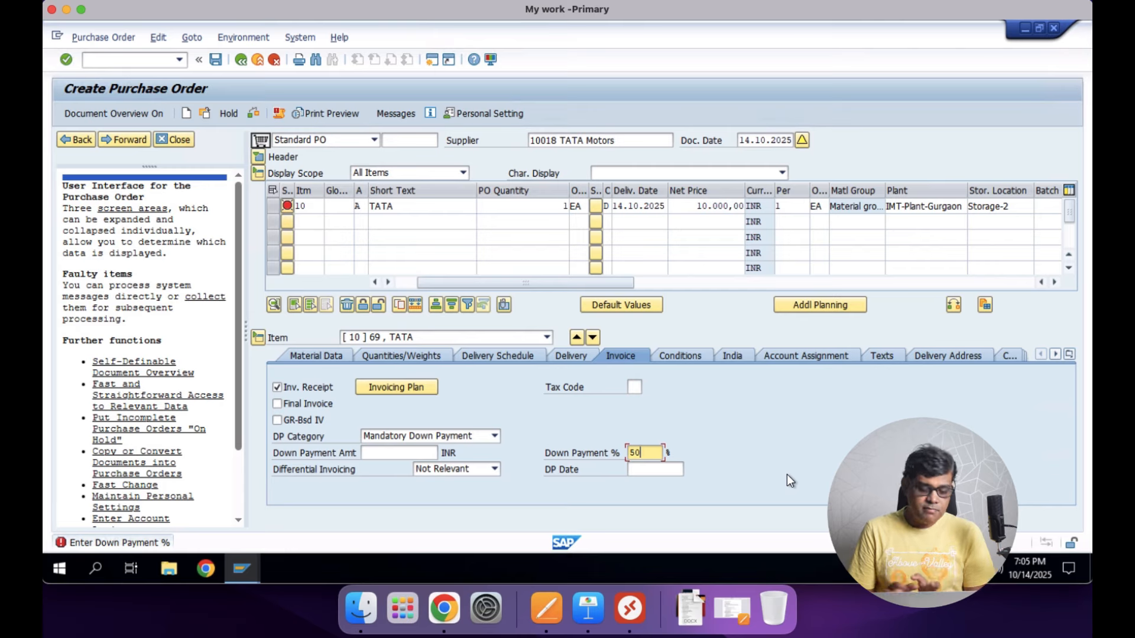
key("BackSpace")
key("BackSpace")
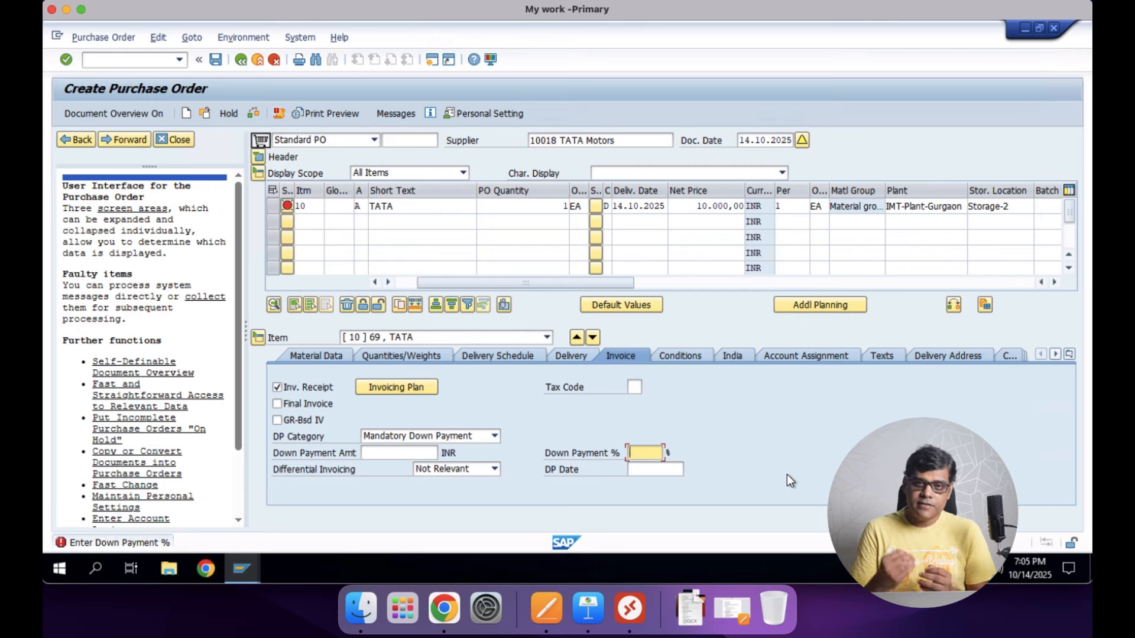
type("60")
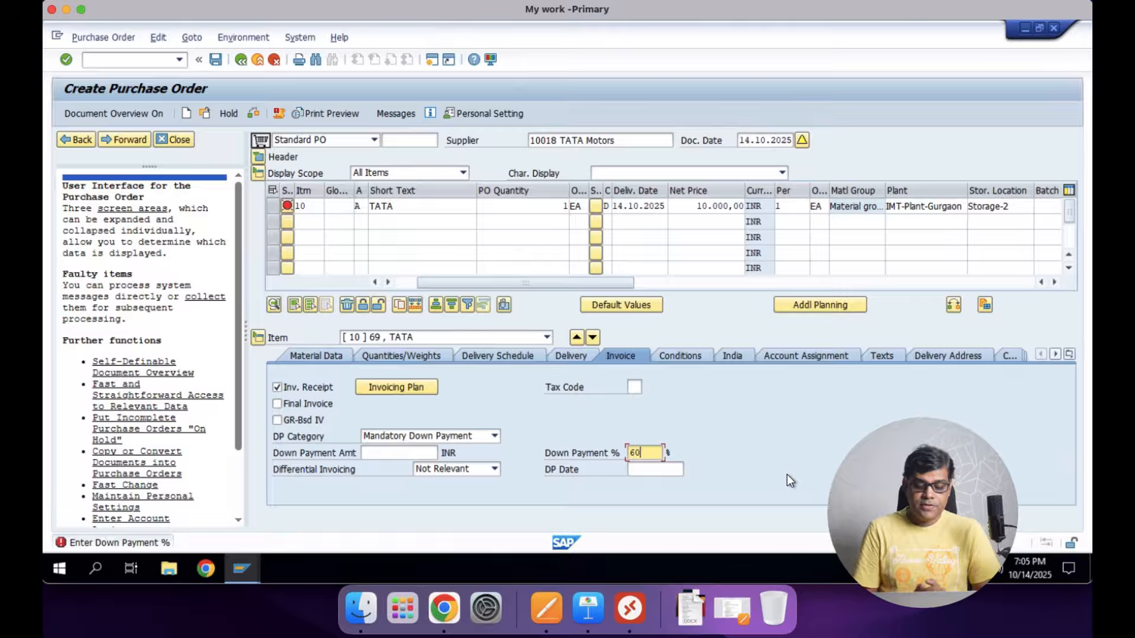
key("Return")
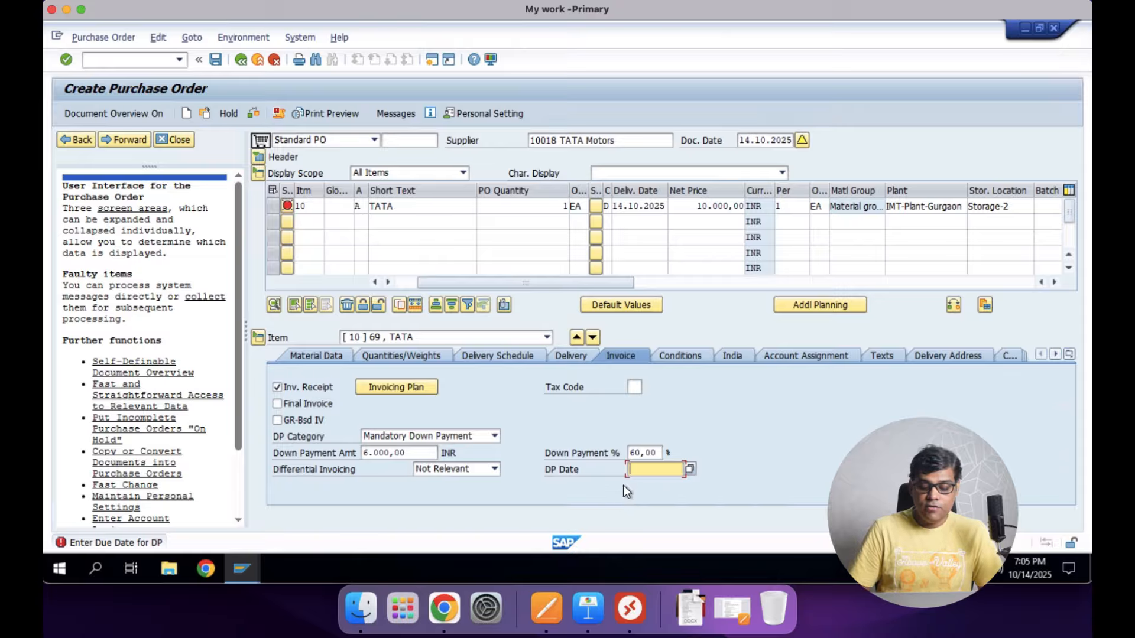
Set the down payment due date to 14.10.2025 and save the purchase order.
left_click(690, 471)
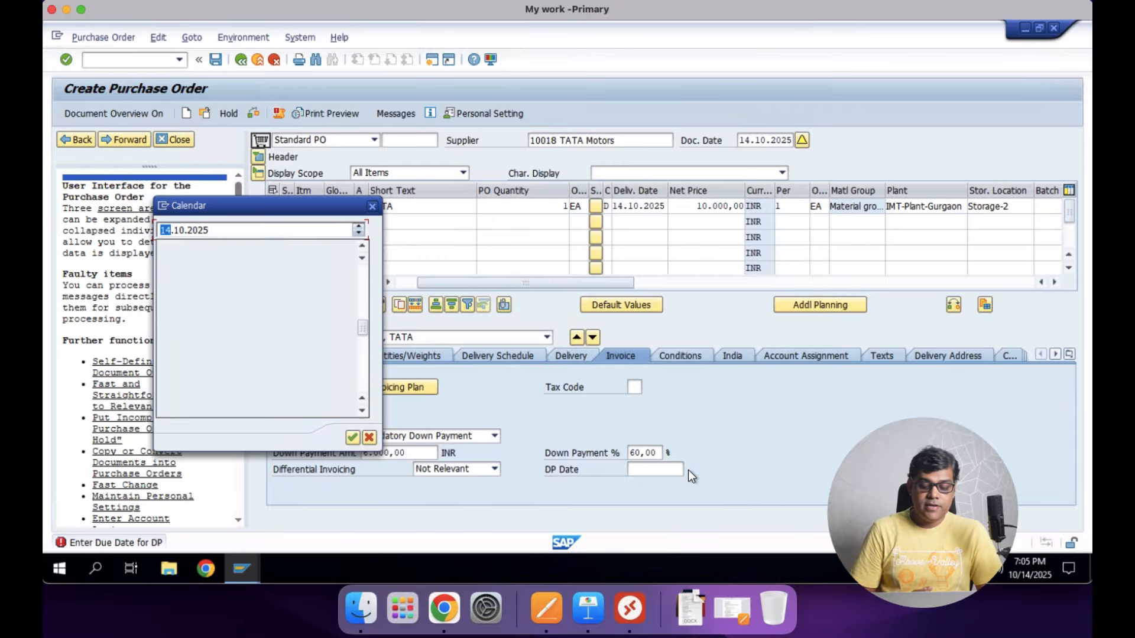
double_click(235, 336)
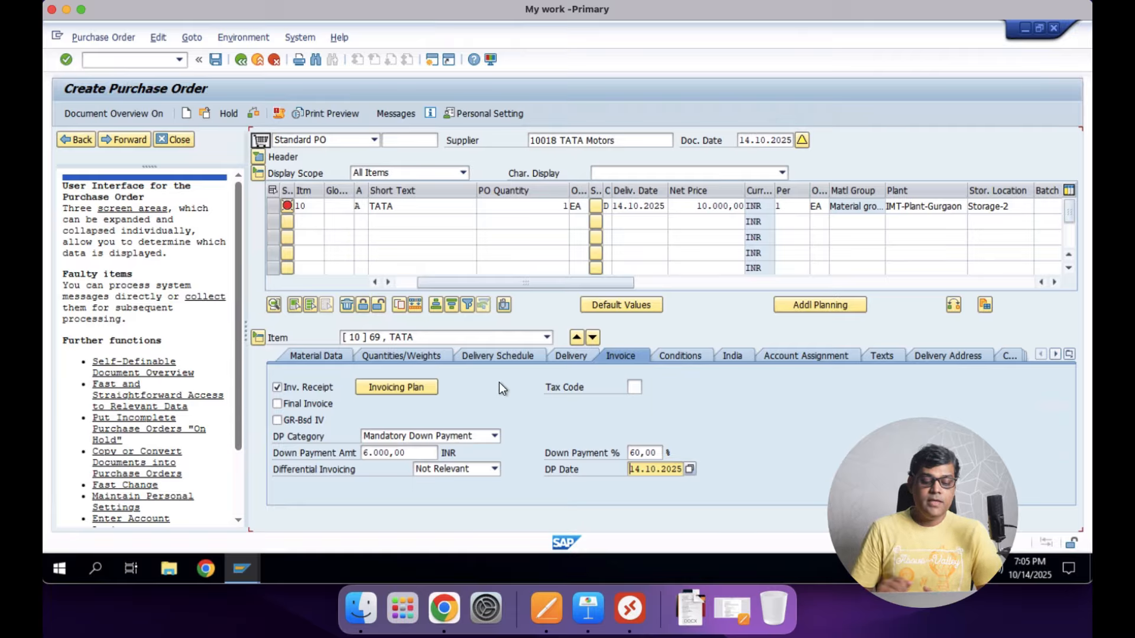
key("Return")
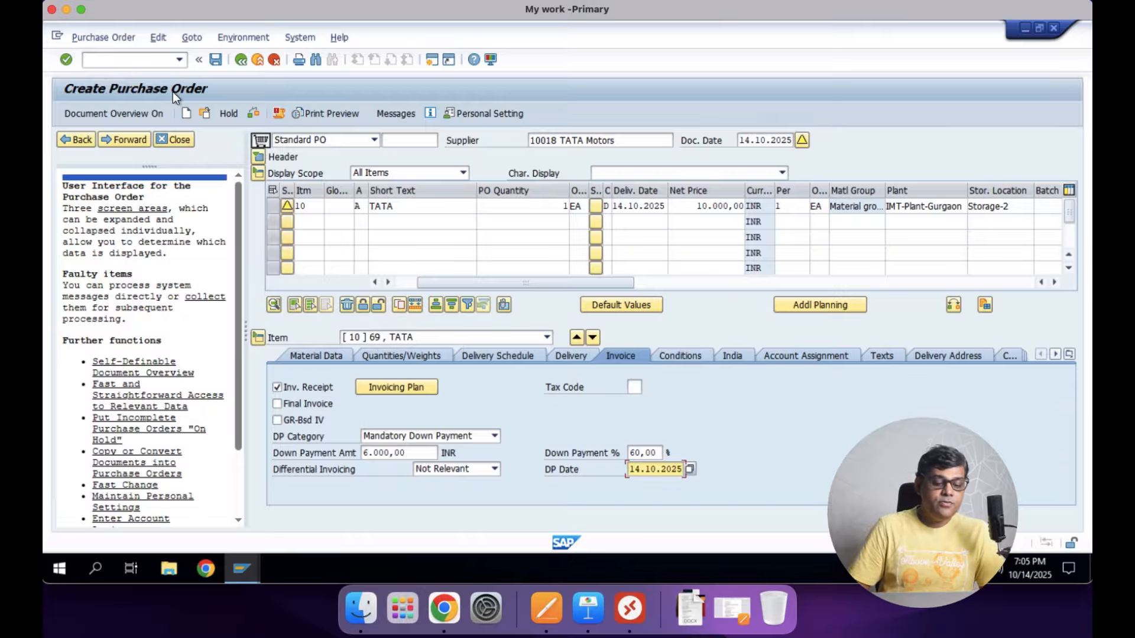
left_click(216, 59)
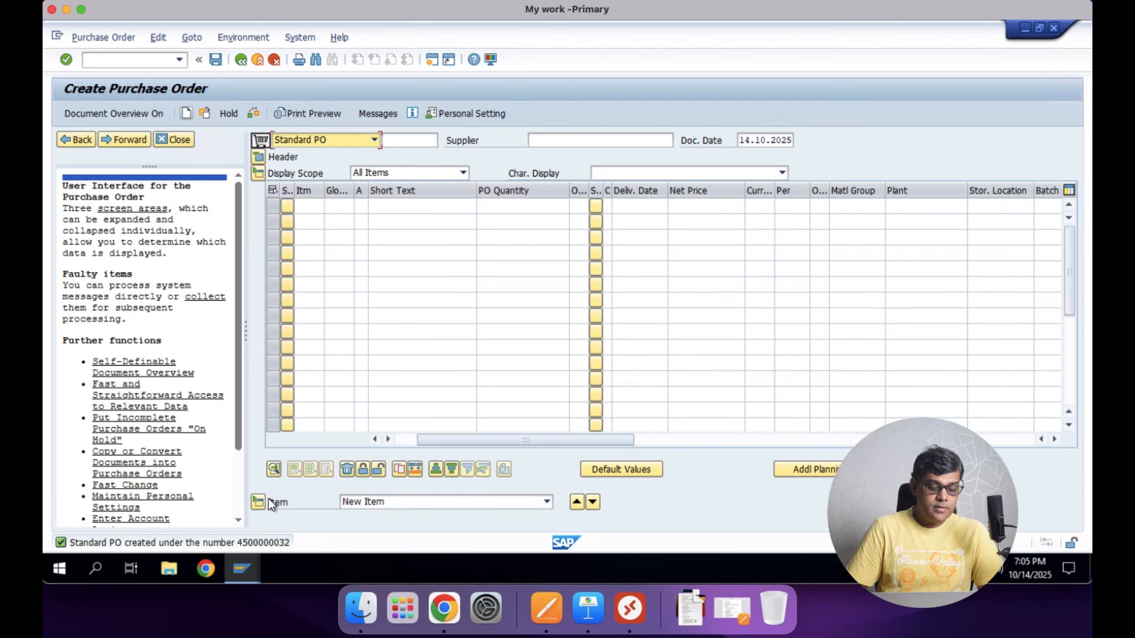
left_click(273, 541)
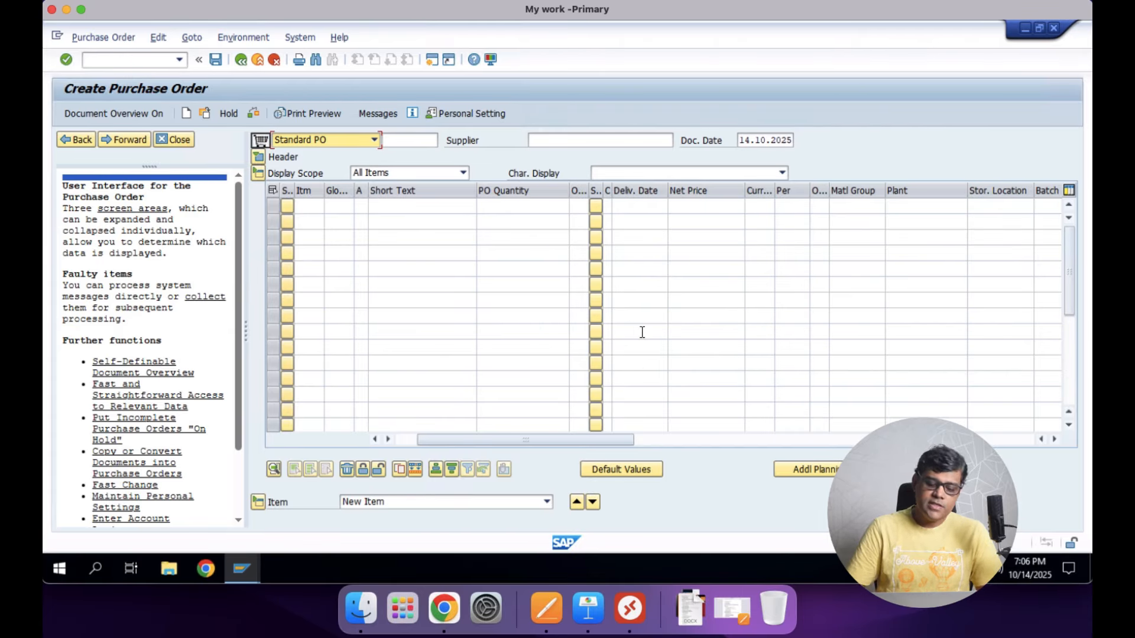
Open the Post Vendor Down Payment transaction with the command /NF-48.
left_click(127, 60)
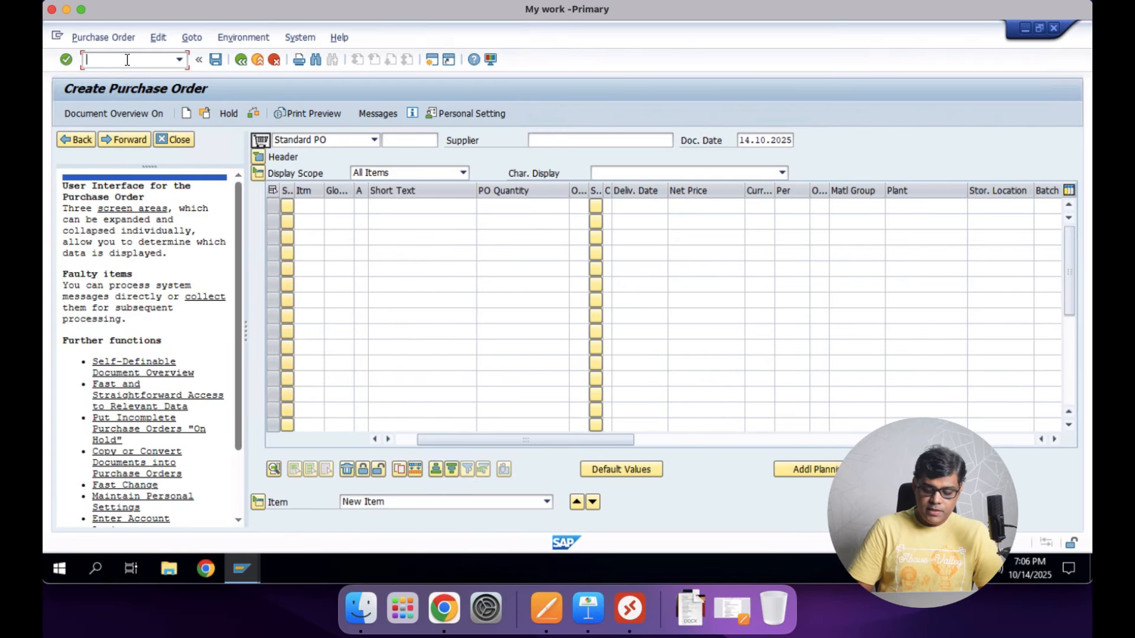
type("/N")
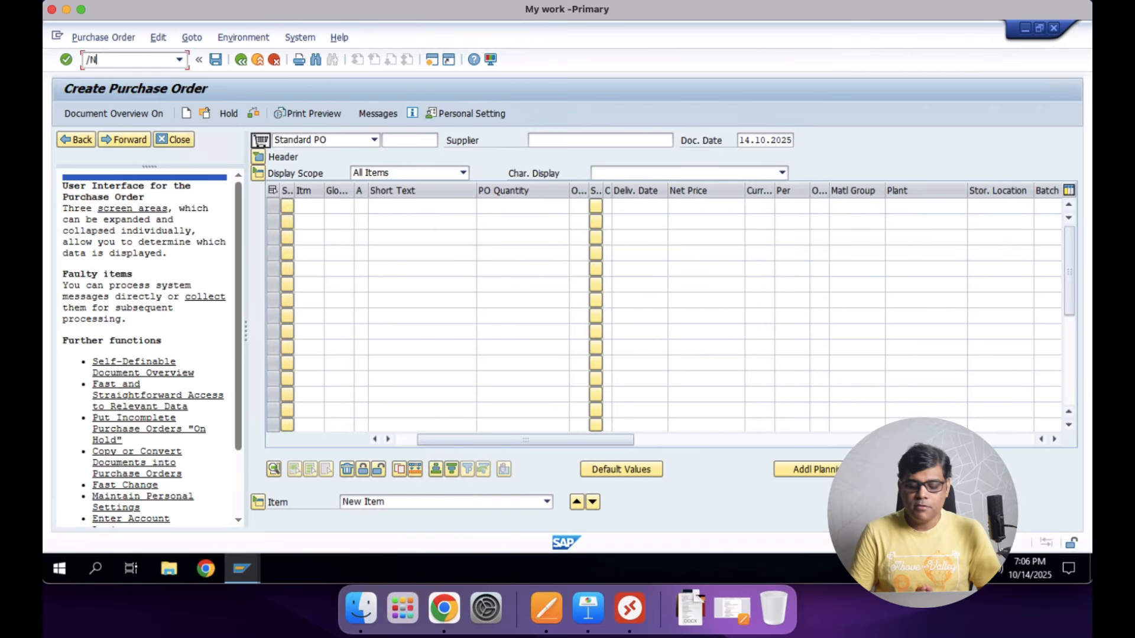
type("F")
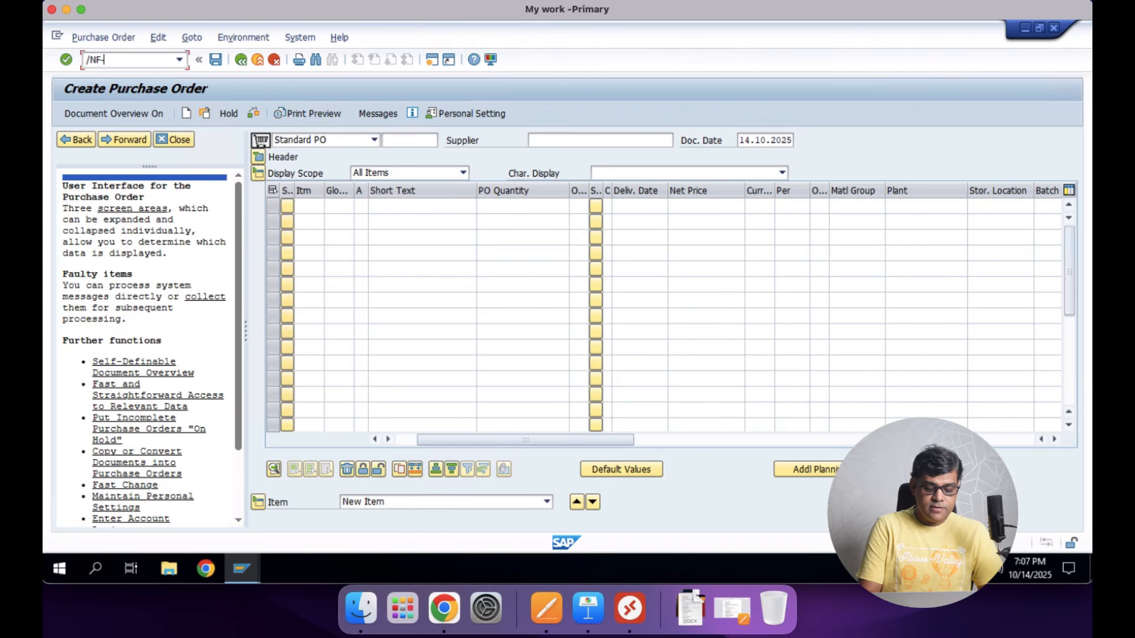
type("-48")
key("Return")
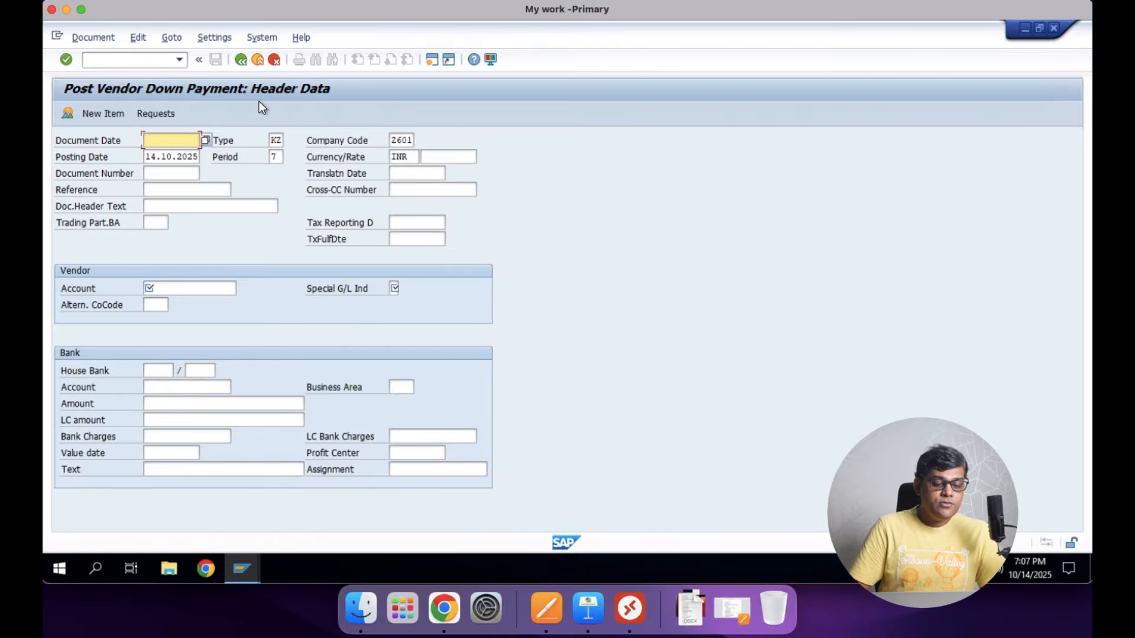
Set the down payment's document date to 14.10.2025.
key("F4")
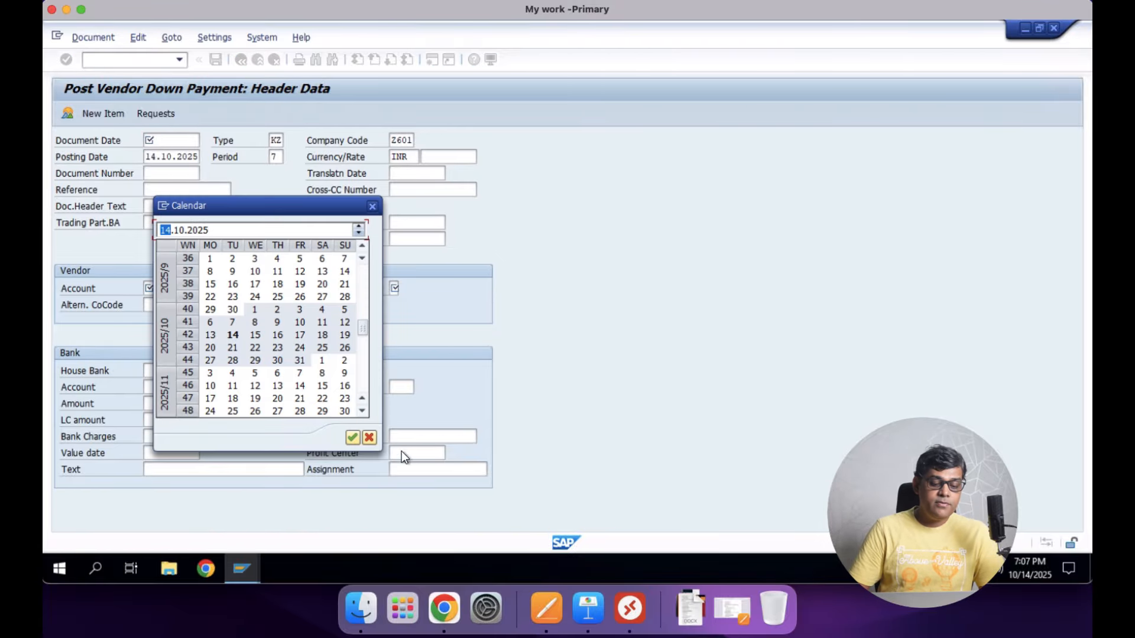
double_click(233, 334)
key("Tab")
key("Tab")
key("Tab")
key("Tab")
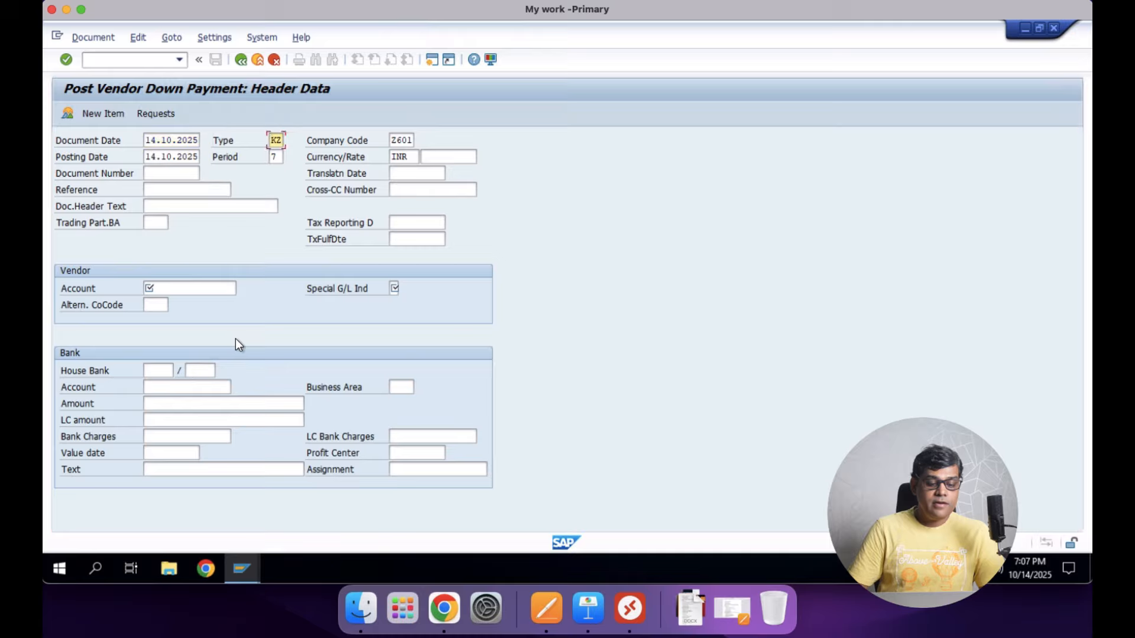
Enter "adv pay" as the down payment's document header text.
key("Tab")
key("Tab")
key("Tab")
key("Tab")
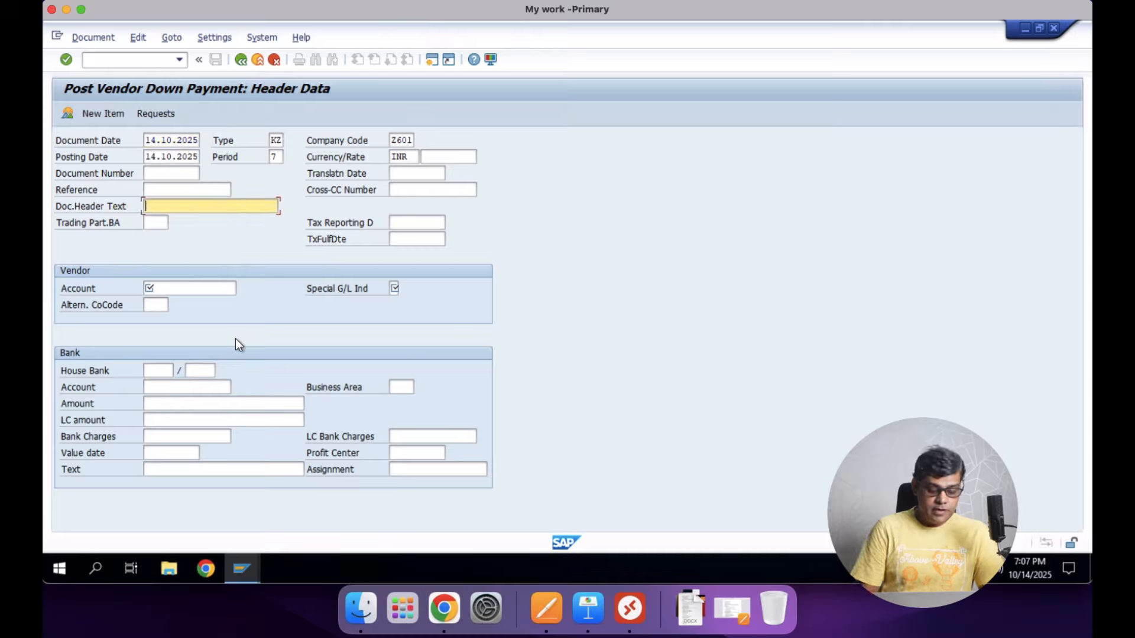
type("adv pay")
Look up and assign TATA MOTORS as the vendor account, with special G/L indicator A.
key("Tab")
key("Tab")
key("Tab")
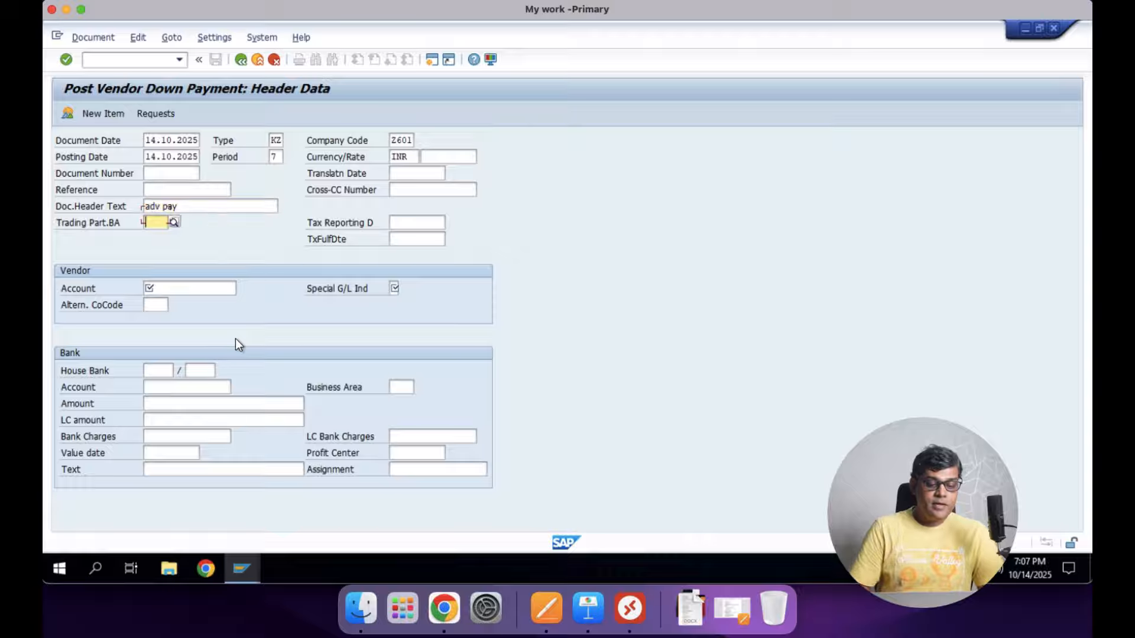
key("Tab")
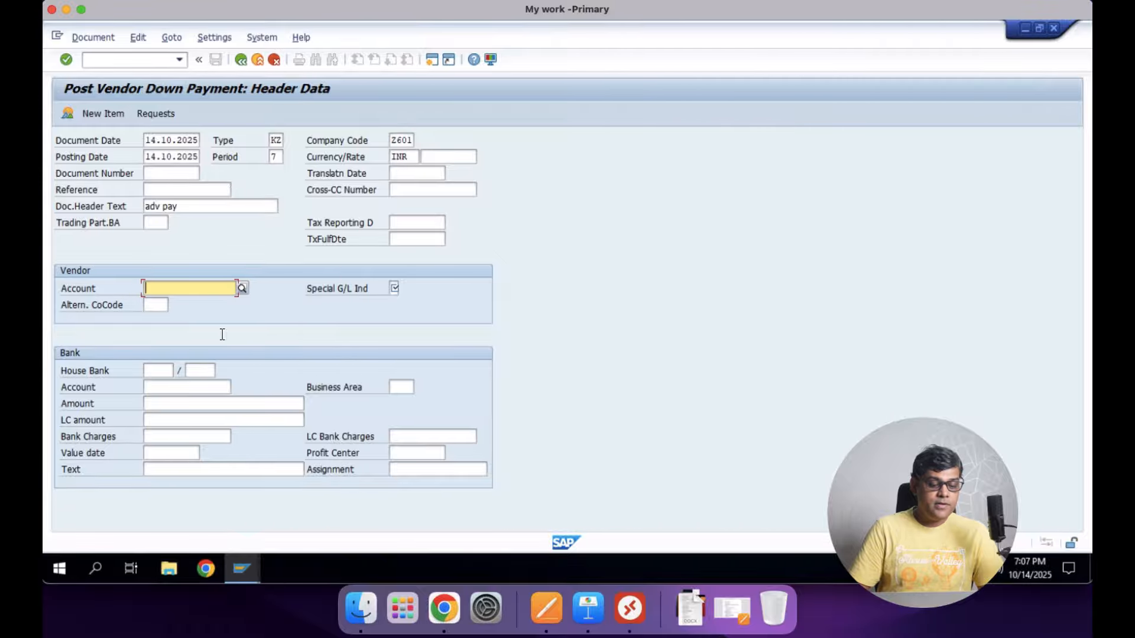
left_click(242, 290)
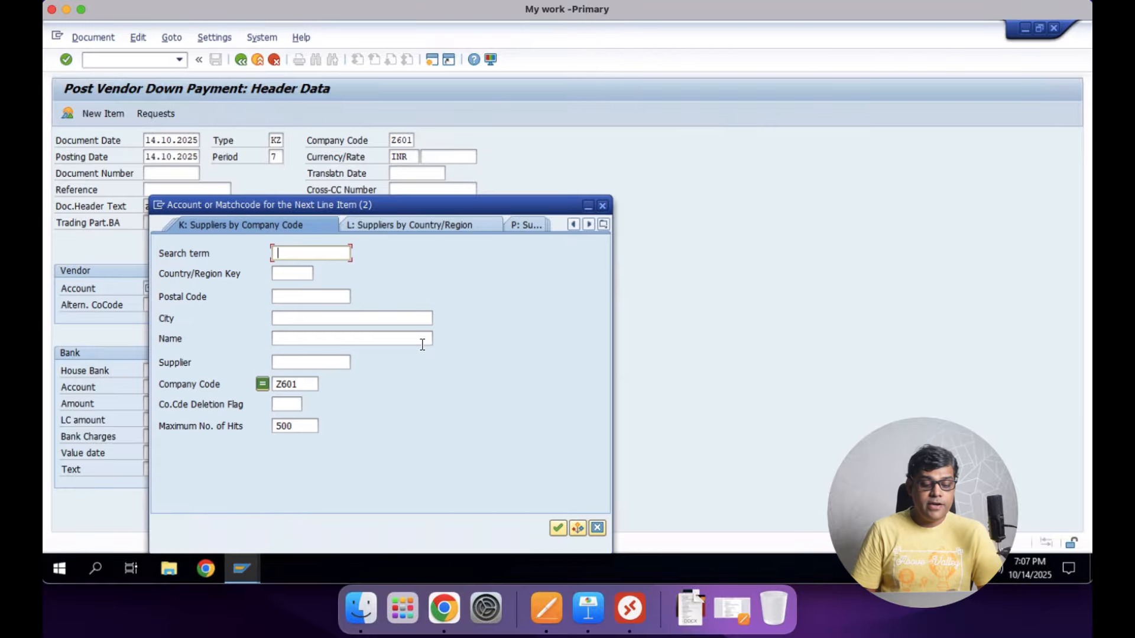
key("Return")
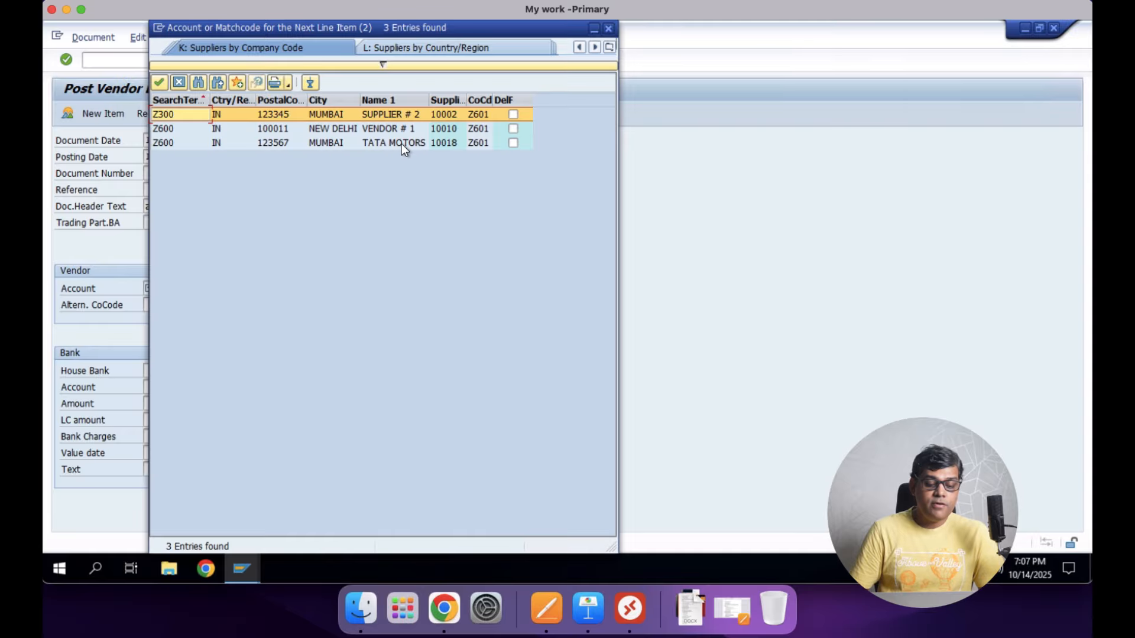
double_click(402, 143)
key("Tab")
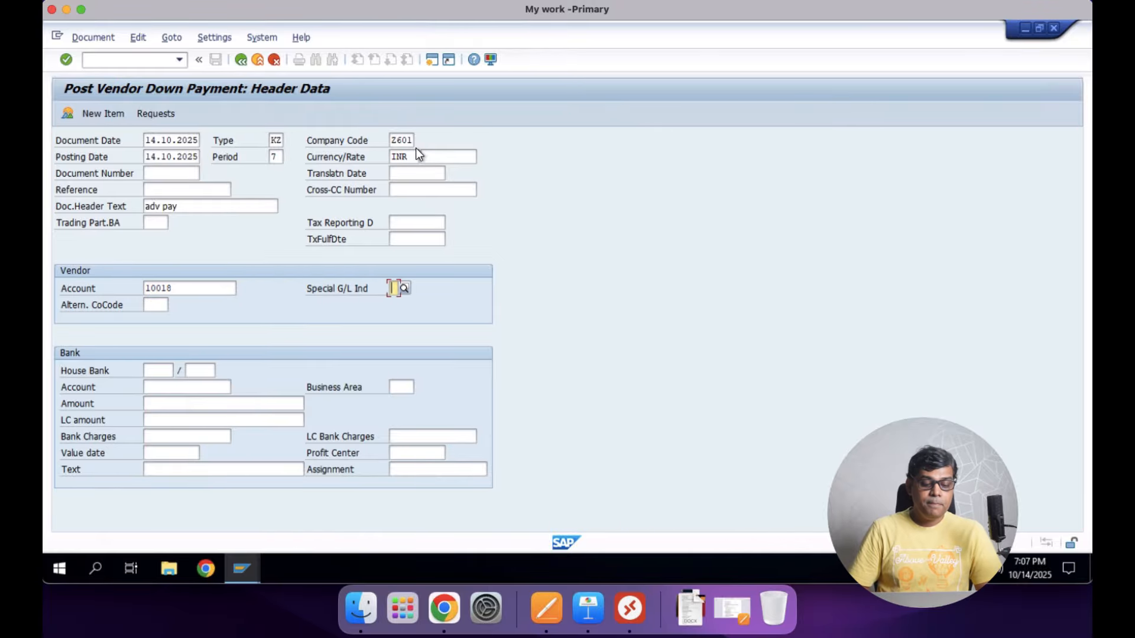
type("A")
key("Return")
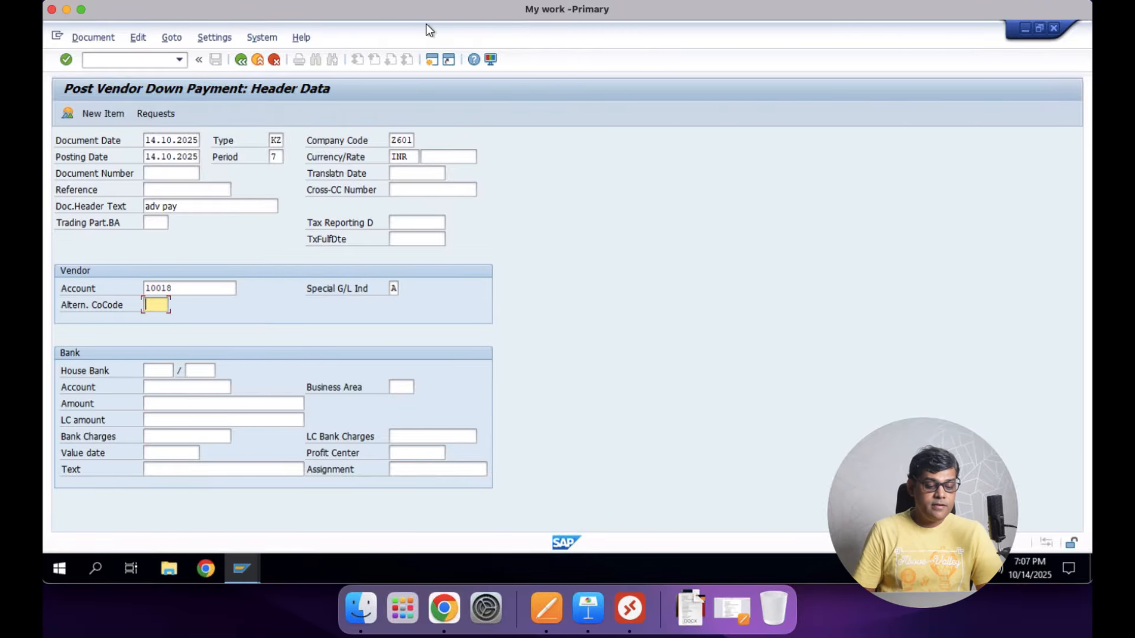
Set the house bank to HDFC1 with account ID HZ601.
key("Tab")
key("Tab")
left_click(157, 370)
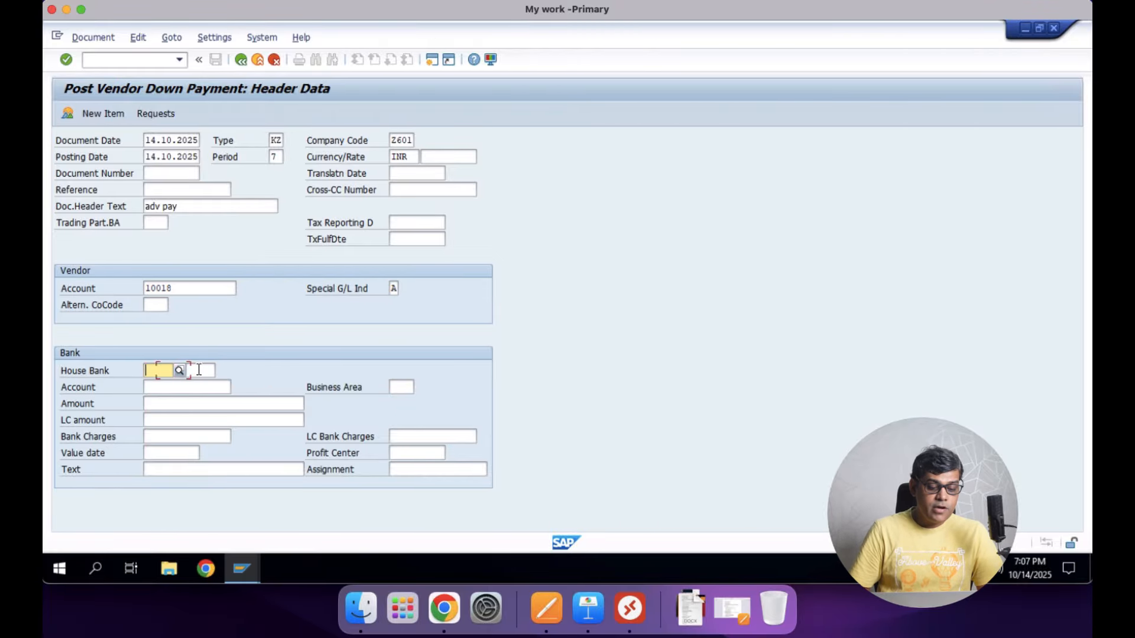
left_click(179, 363)
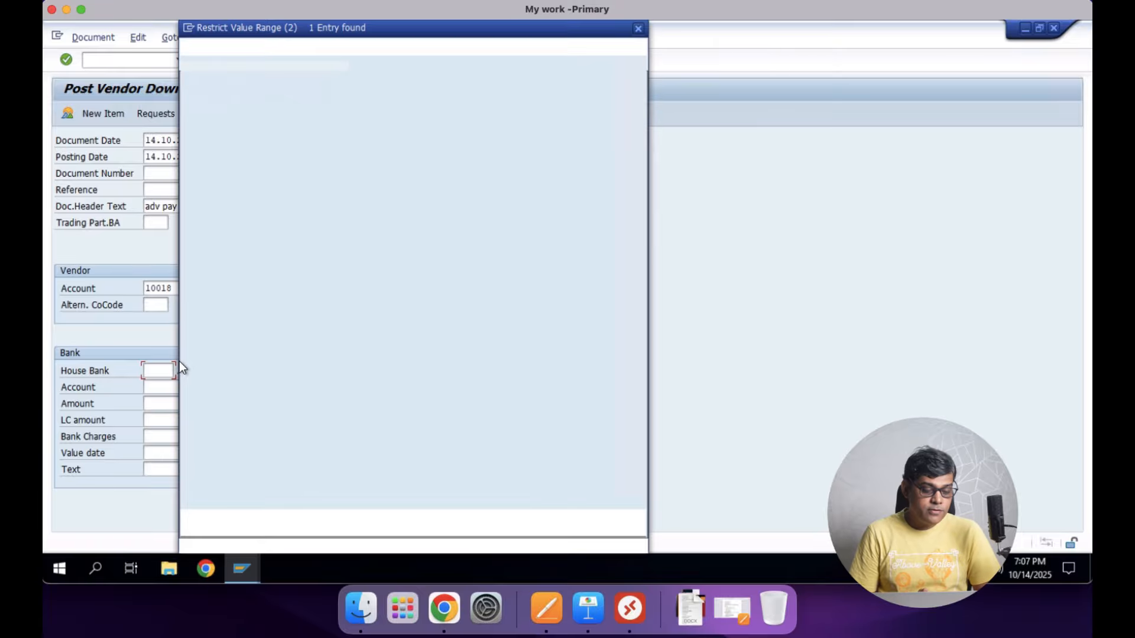
double_click(340, 112)
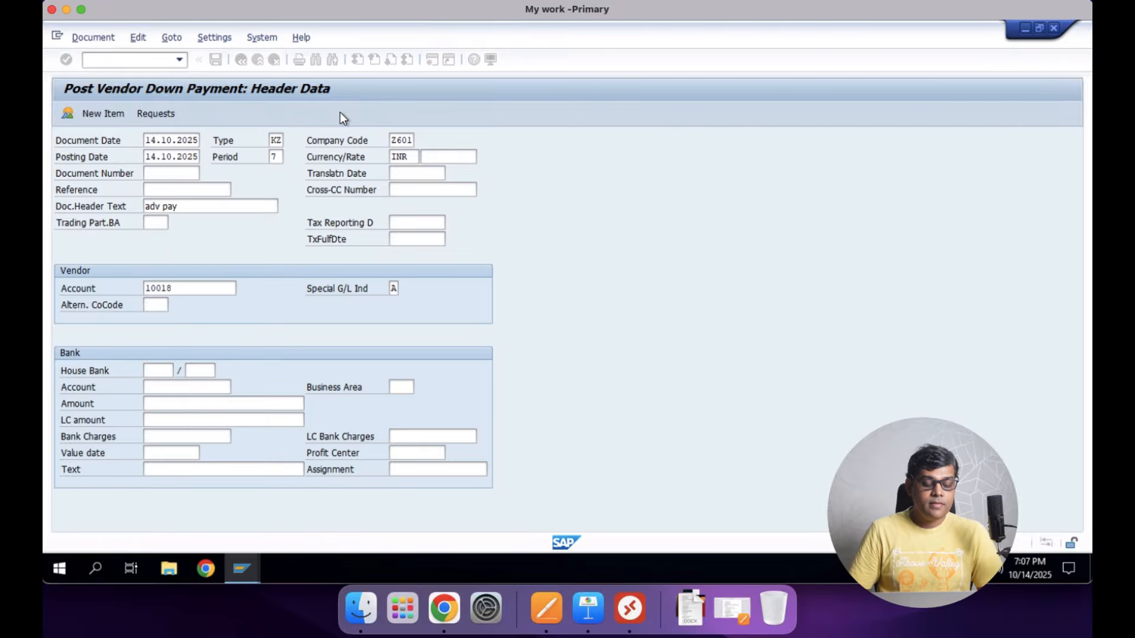
key("Tab")
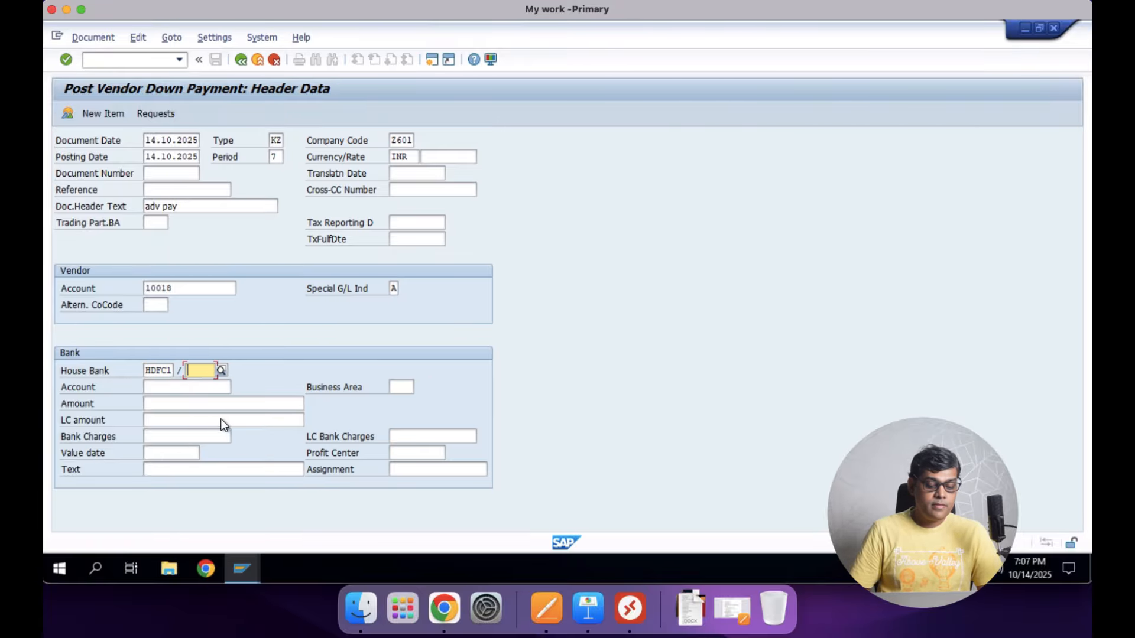
left_click(220, 372)
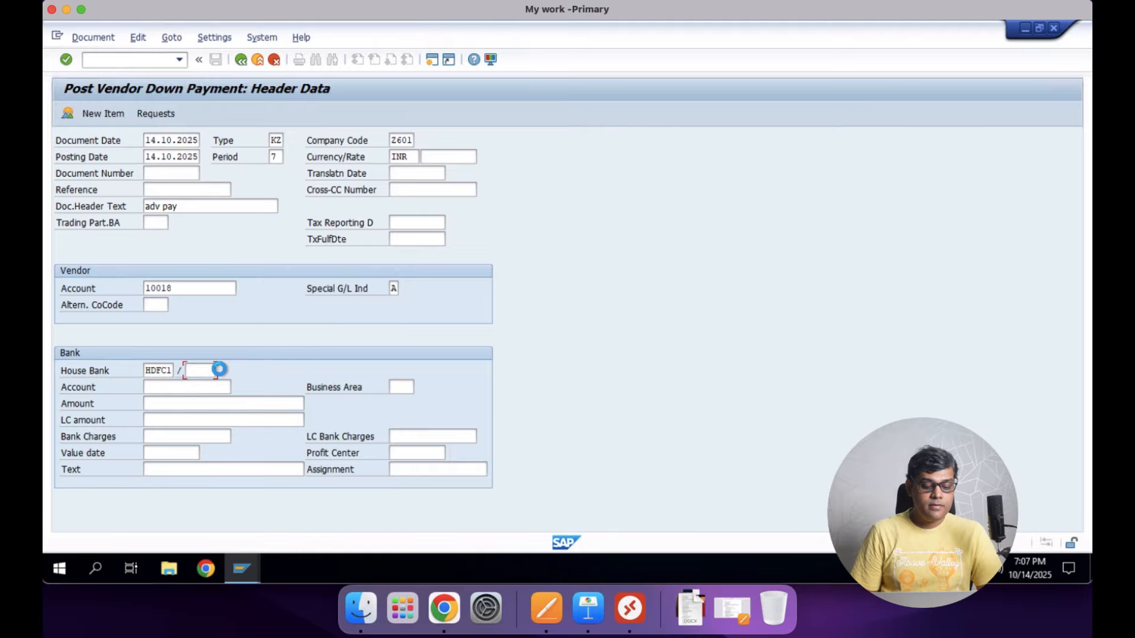
double_click(331, 150)
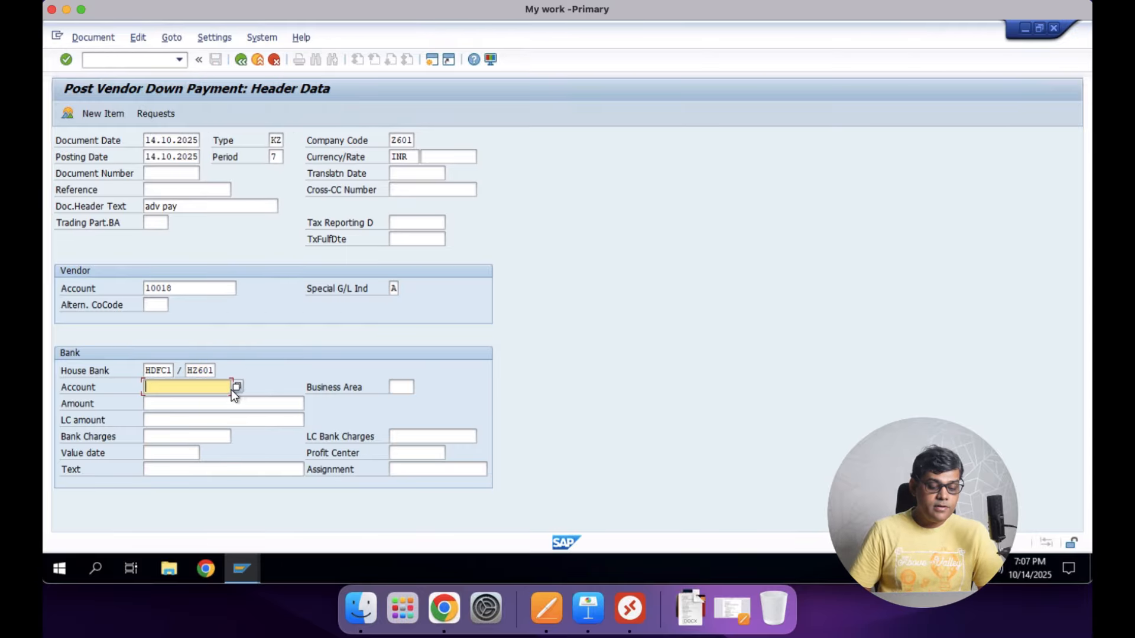
Choose the Outgoing-NEFT G/L account for the bank posting and set the amount to 6000.
left_click(235, 387)
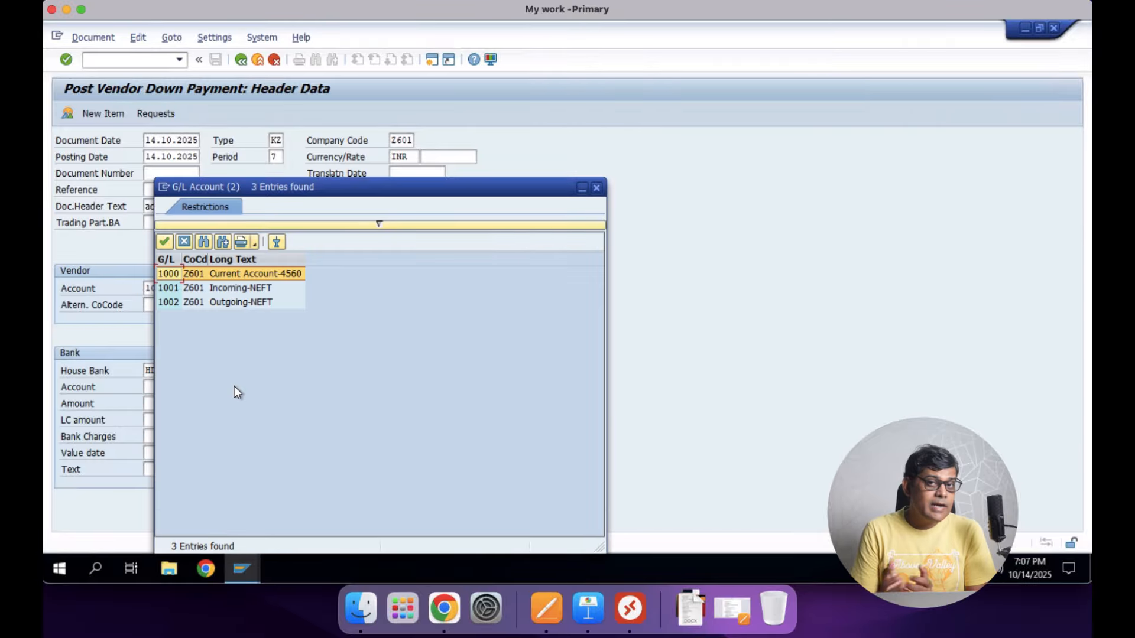
left_click(242, 304)
double_click(242, 305)
key("Tab")
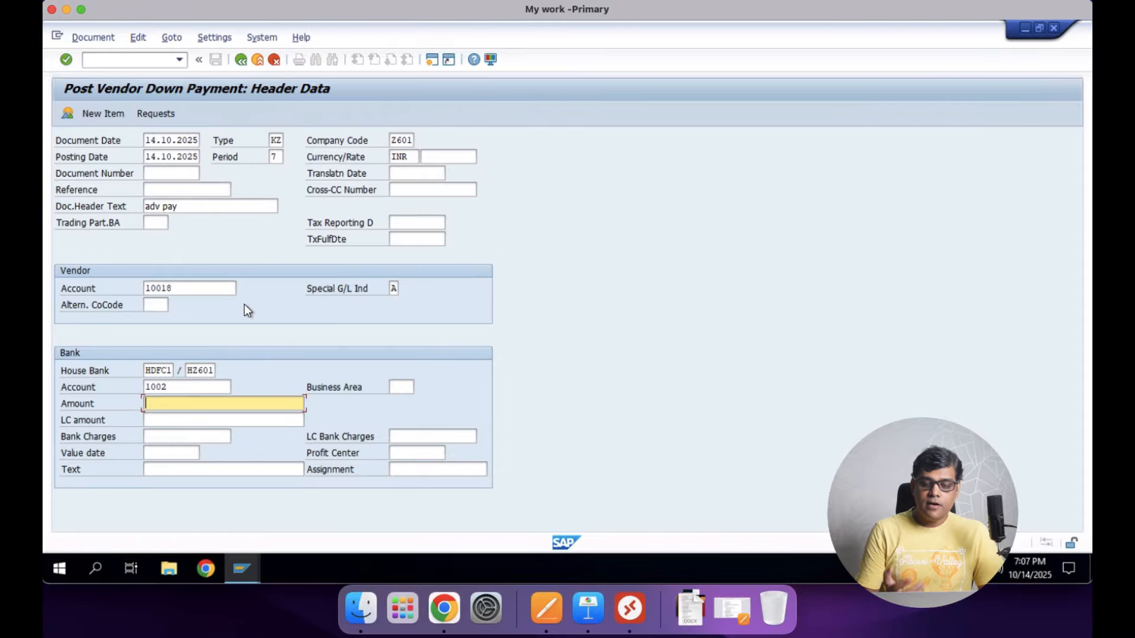
type("6000")
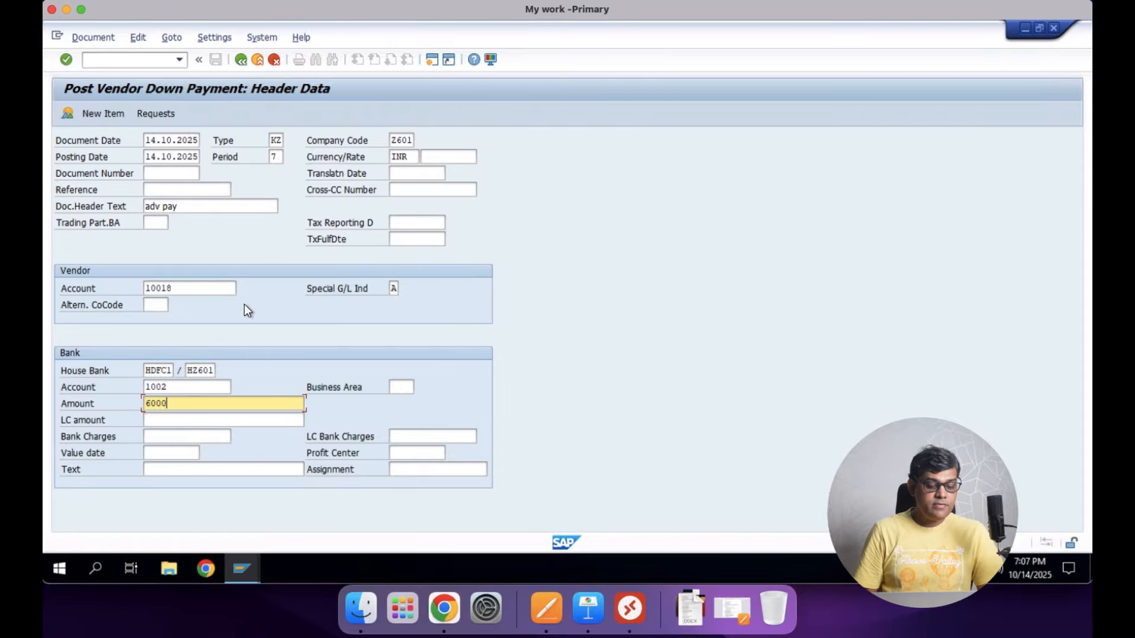
Set the bank value date to 14.10.2025 and continue to the supplier item.
key("Tab")
key("Tab")
key("Tab")
key("Tab")
key("shift+Tab")
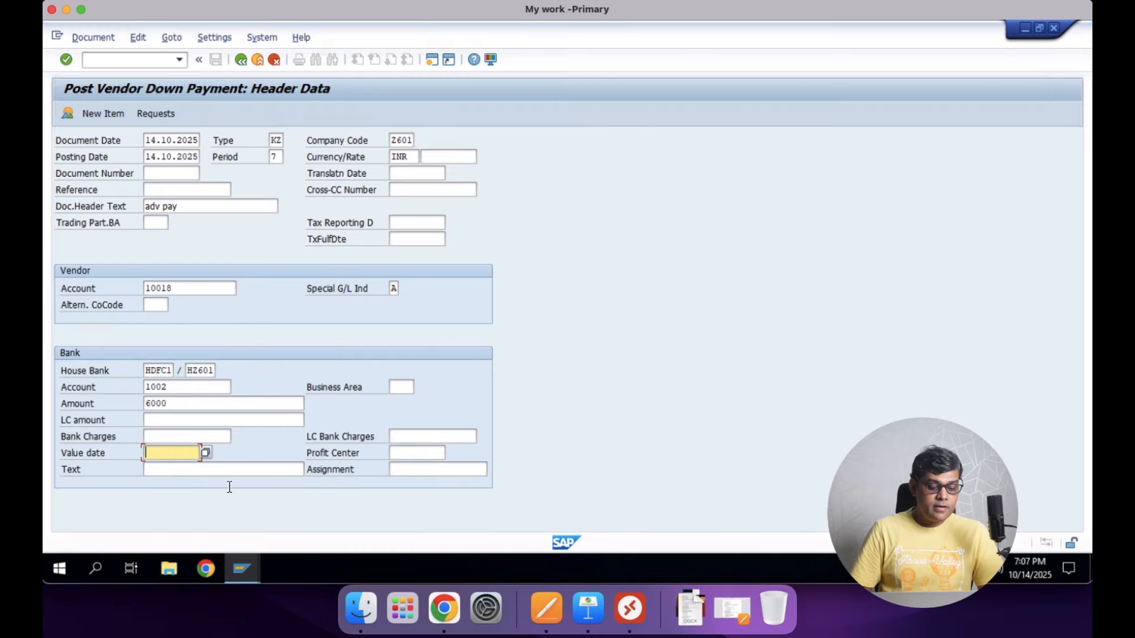
left_click(206, 452)
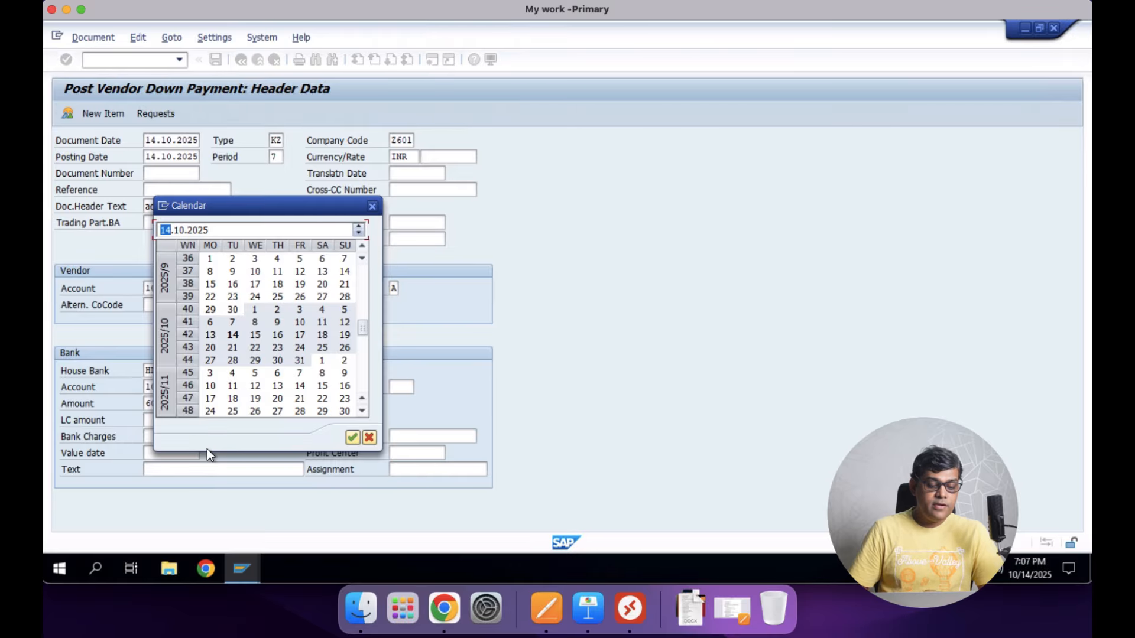
double_click(229, 339)
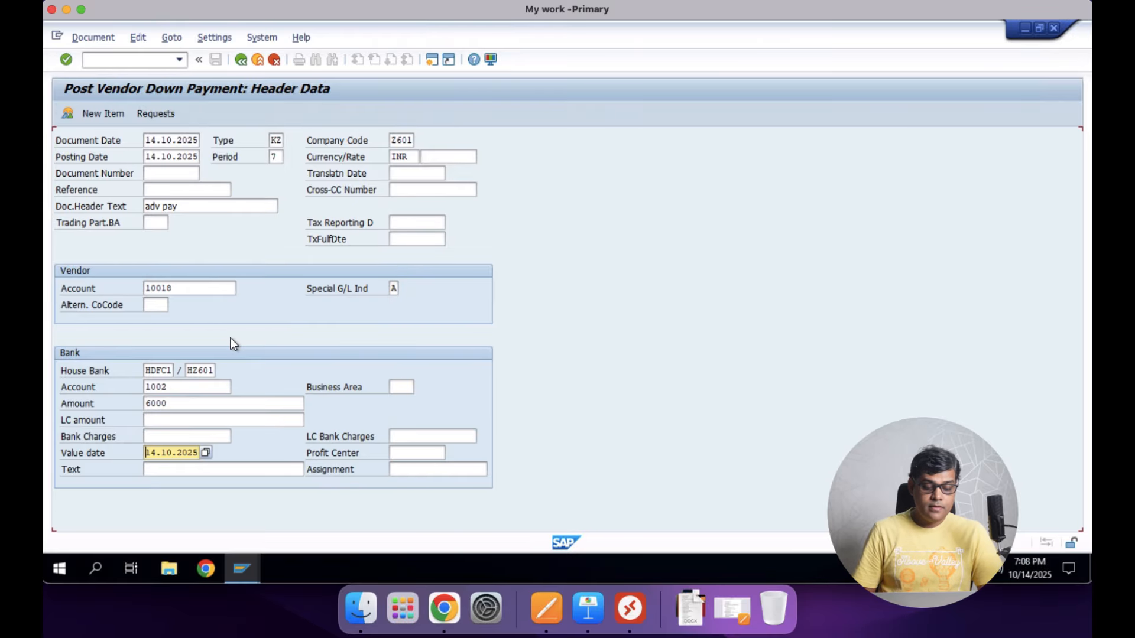
key("Return")
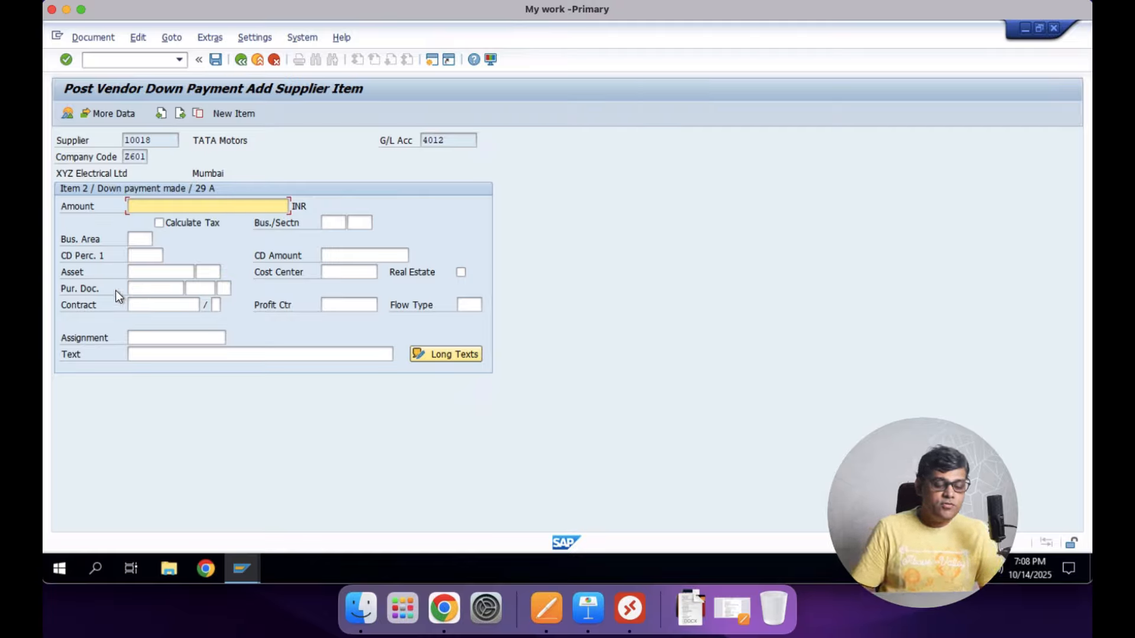
Try to look up the supplier item's purchasing document without a purchasing organization restriction.
left_click(157, 289)
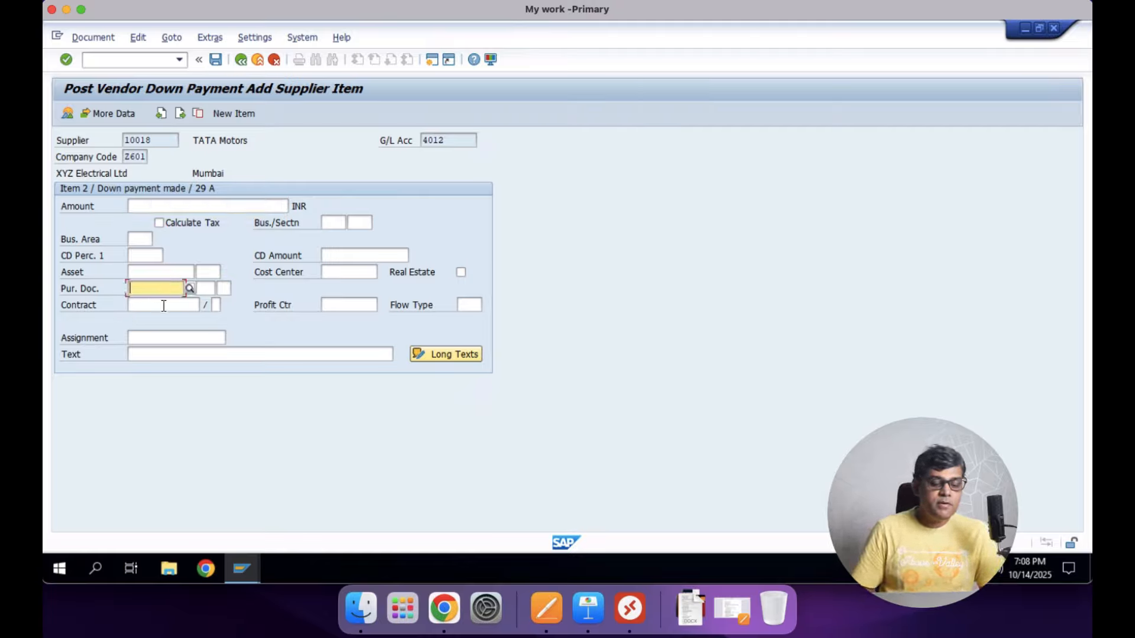
left_click(190, 288)
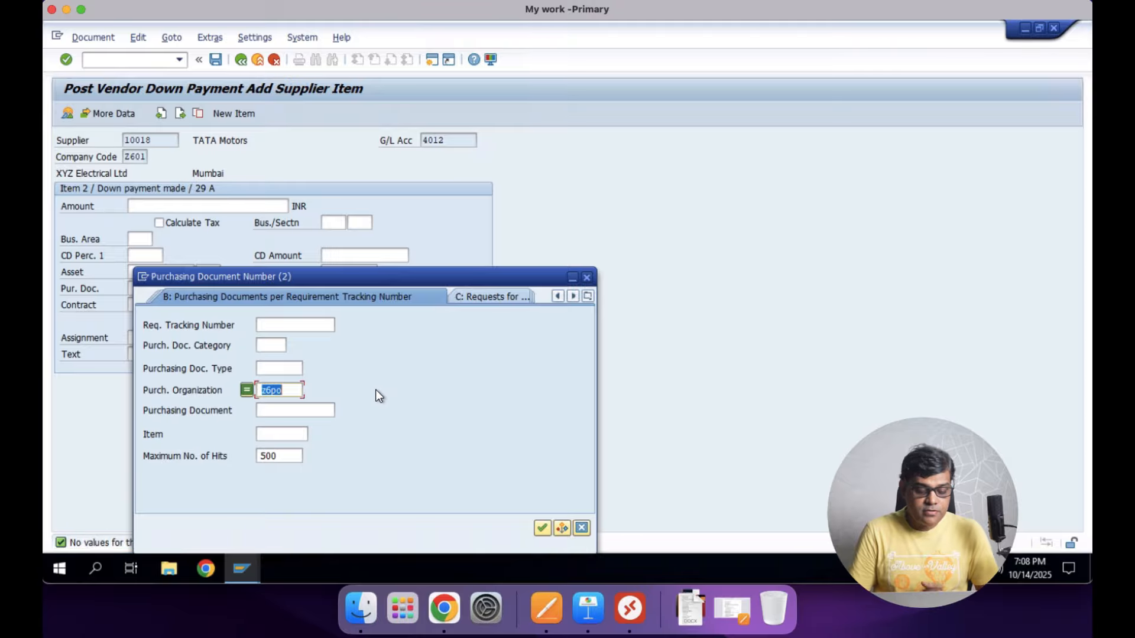
key("BackSpace")
key("Return")
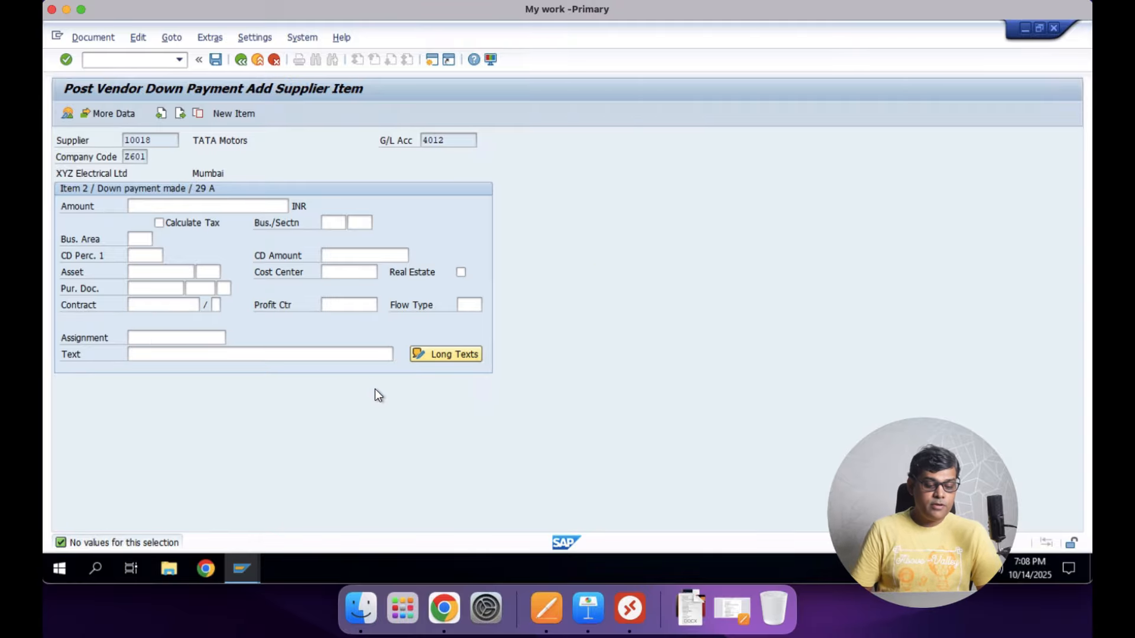
Enter the TATA Motors purchase order number and assign its item 00010 to the down payment's supplier item.
left_click(204, 284)
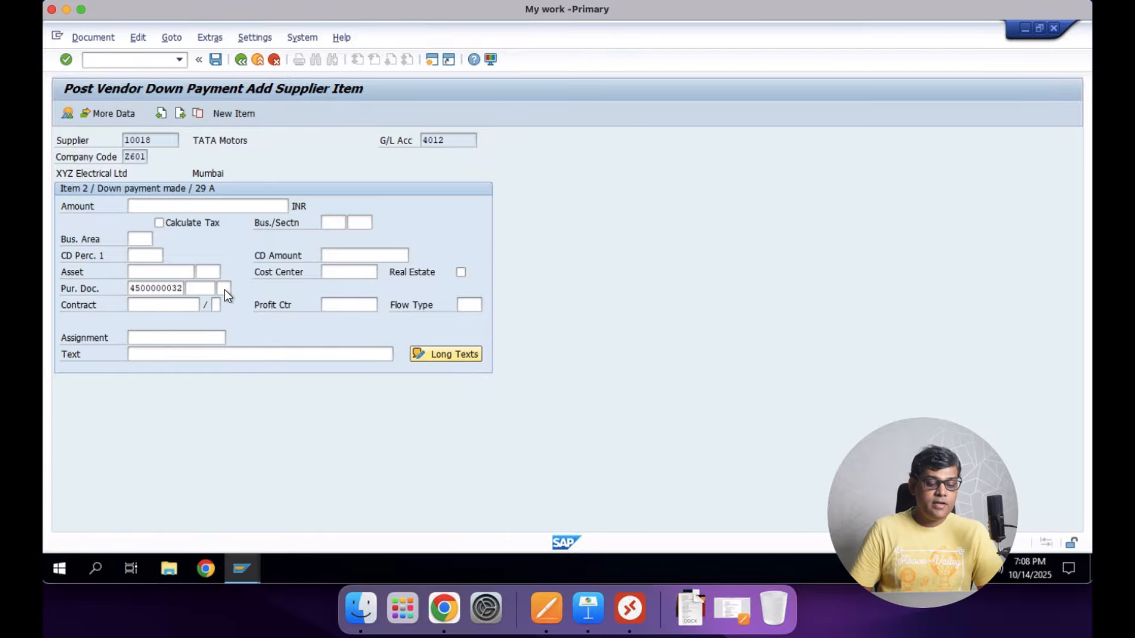
left_click(224, 290)
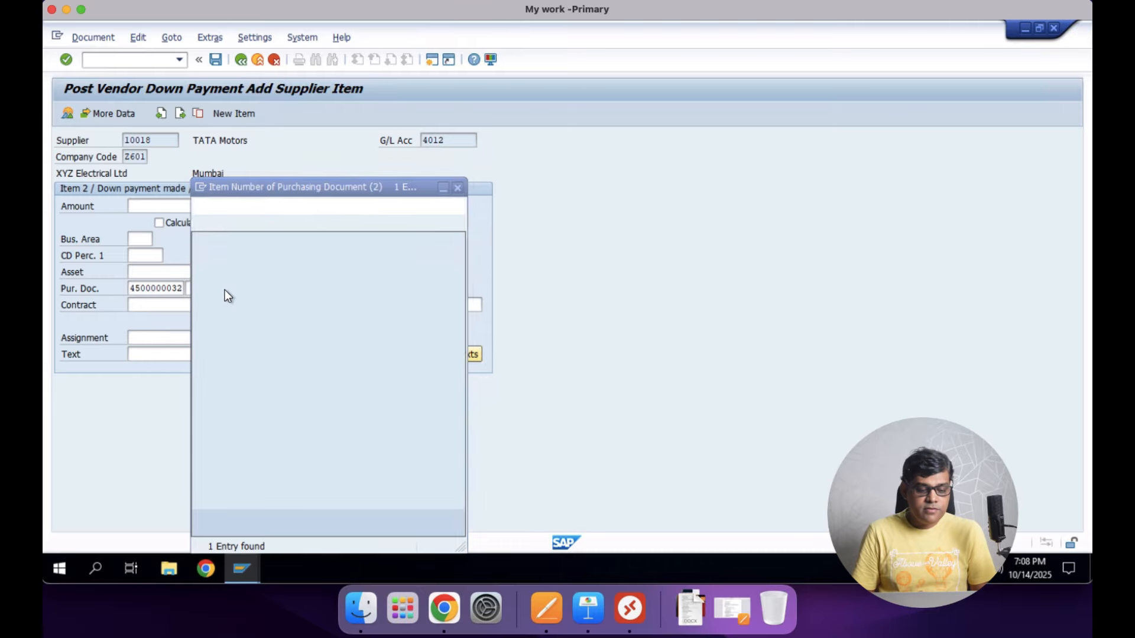
double_click(257, 272)
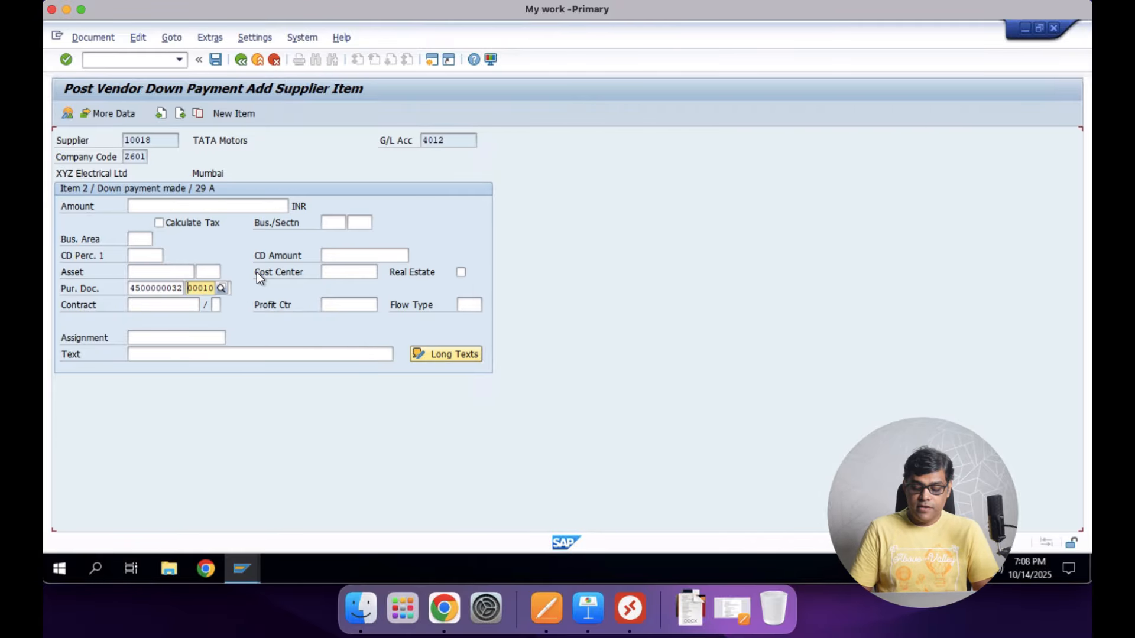
key("Return")
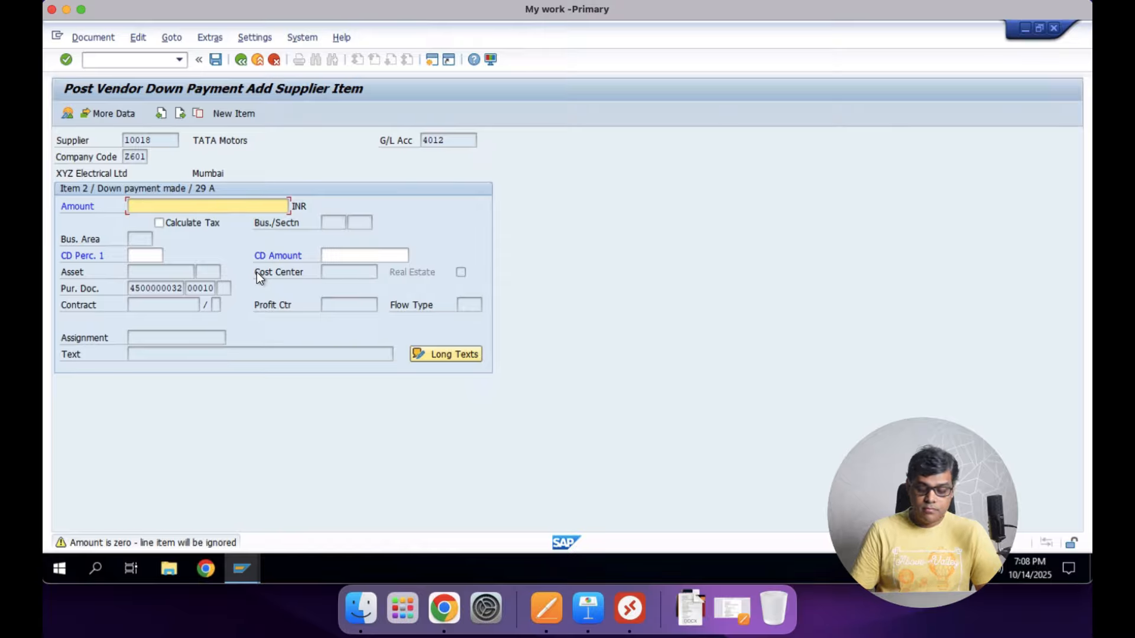
Set the supplier item's amount to 6000 INR and post the vendor down payment.
type("6.00")
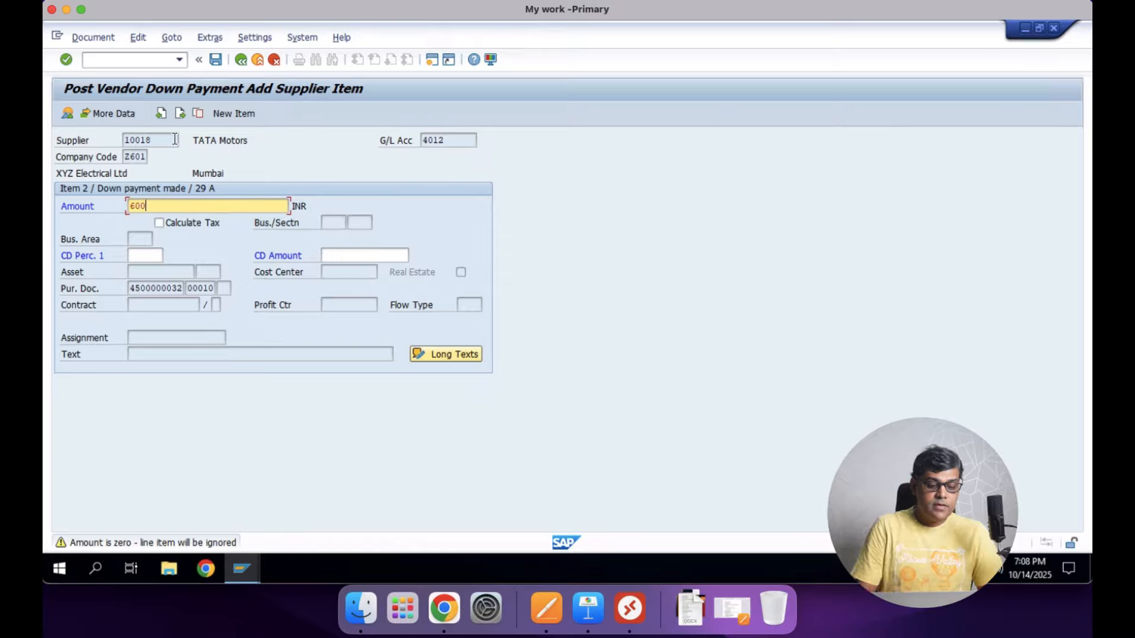
type("0")
key("Return")
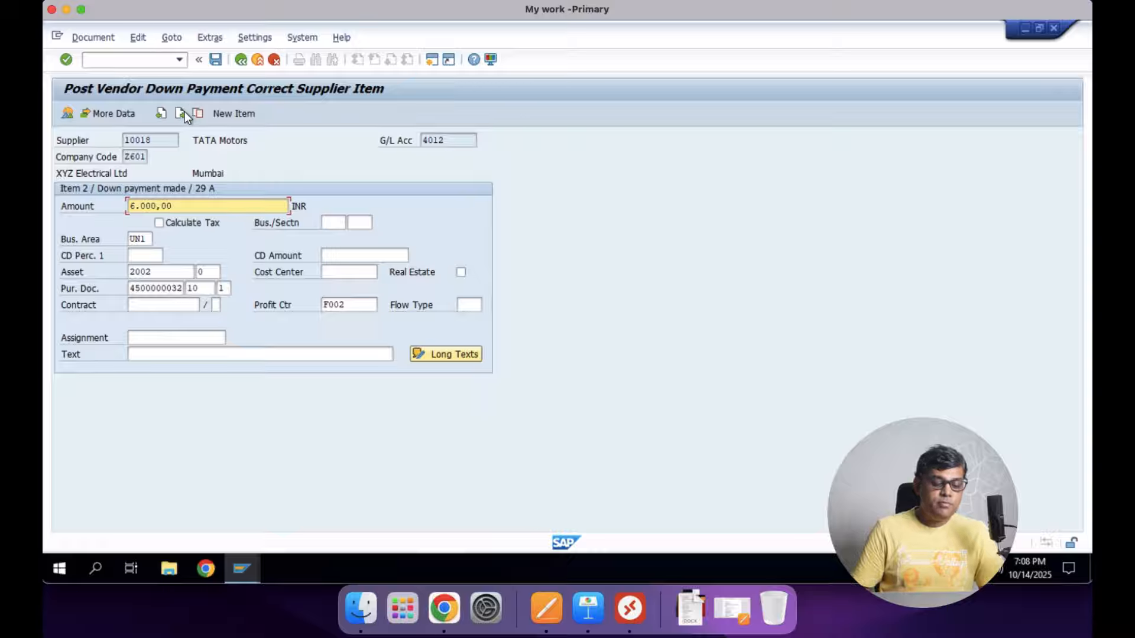
left_click(217, 59)
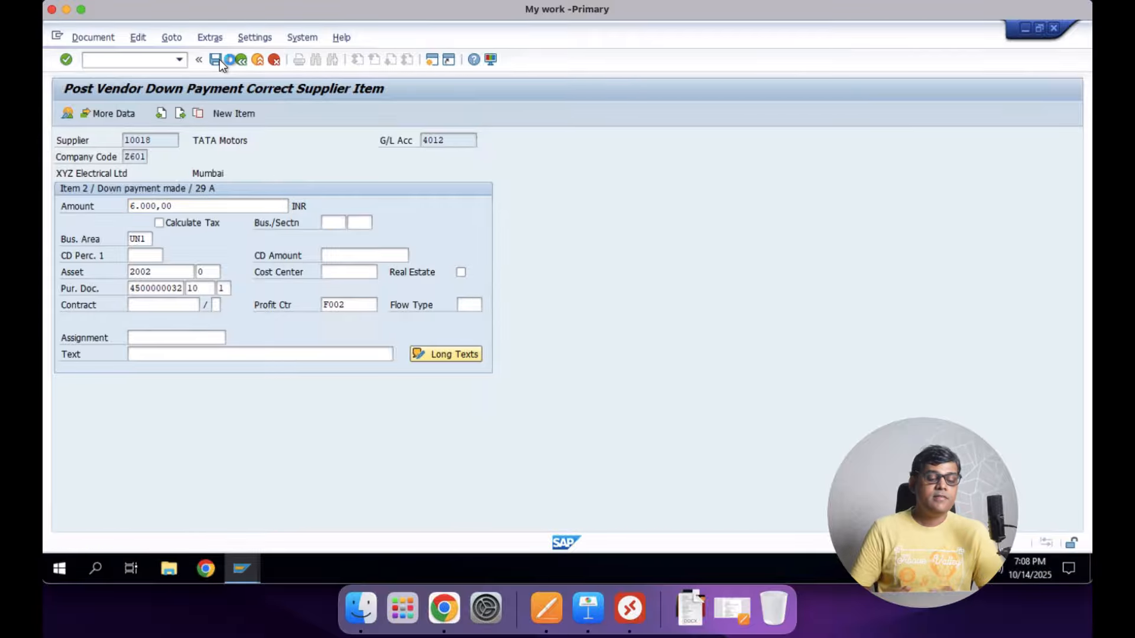
left_click(219, 59)
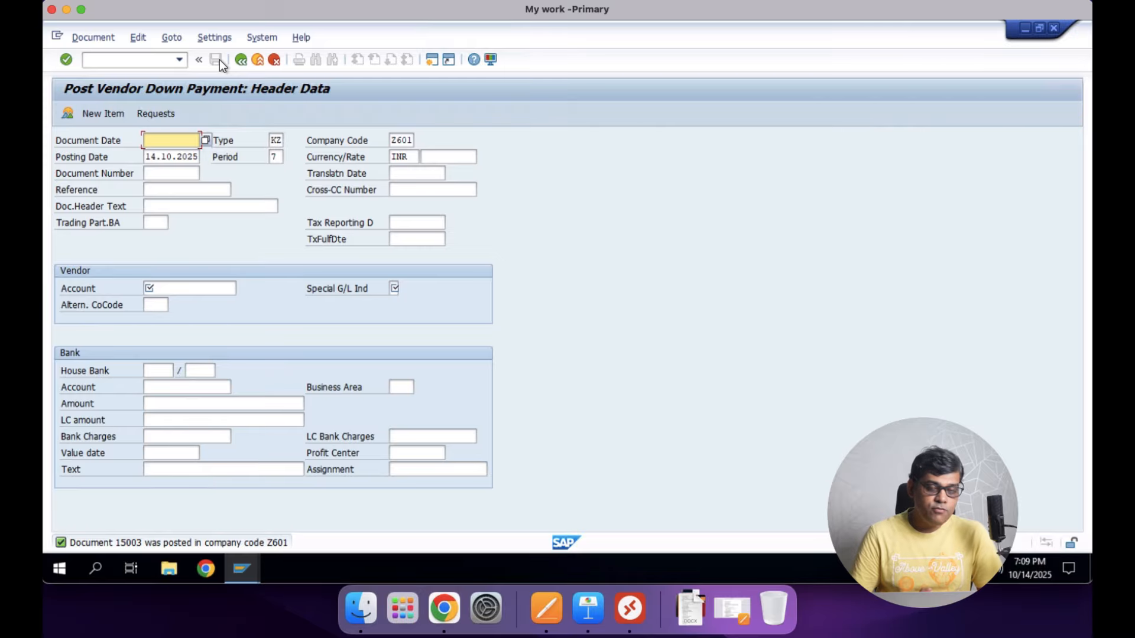
Open the G/L Account Line Item Display in a new GUI window with the command fbl3n.
left_click(434, 65)
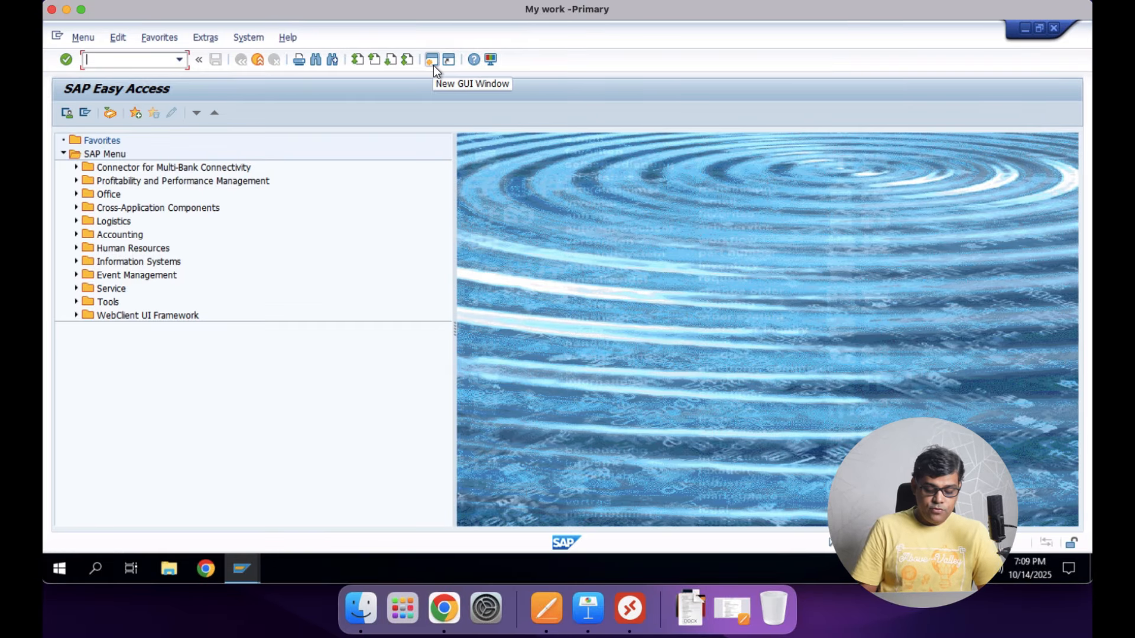
type("fbl3n")
key("Return")
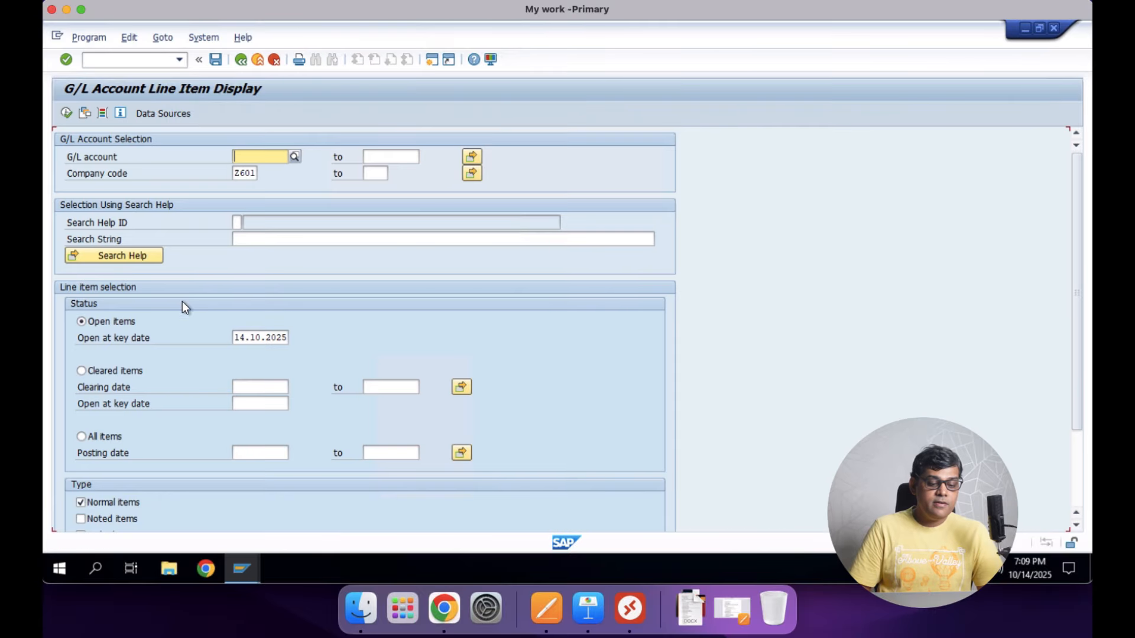
List all G/L line items of company code Z601 with posting dates from 14.10.2025 to 14.10.2025.
left_click(112, 439)
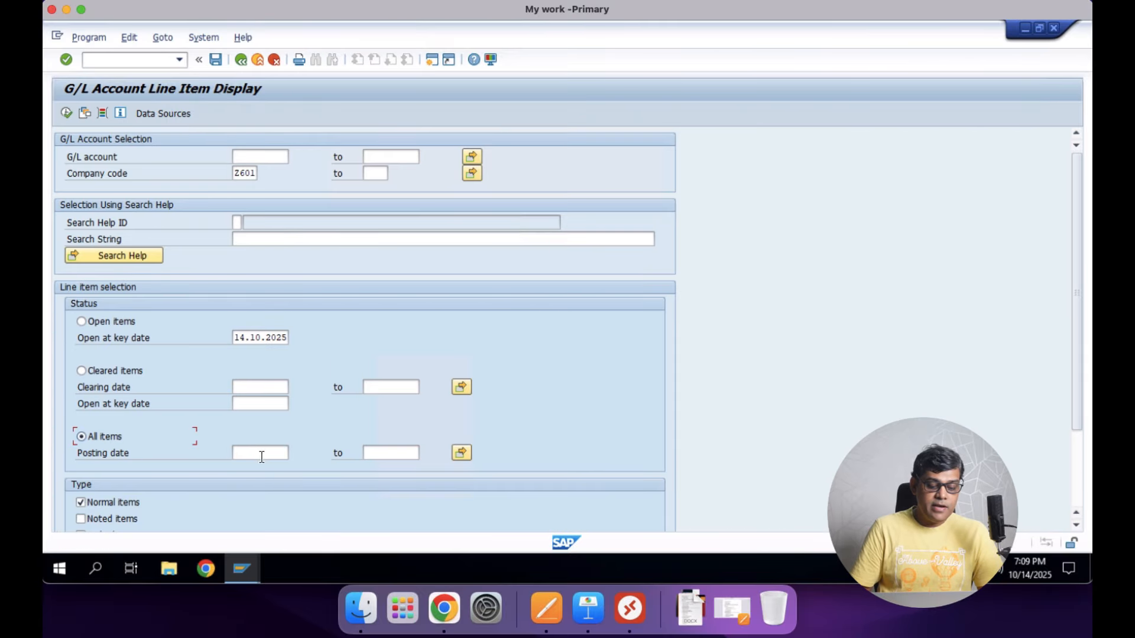
left_click(261, 457)
left_click(292, 451)
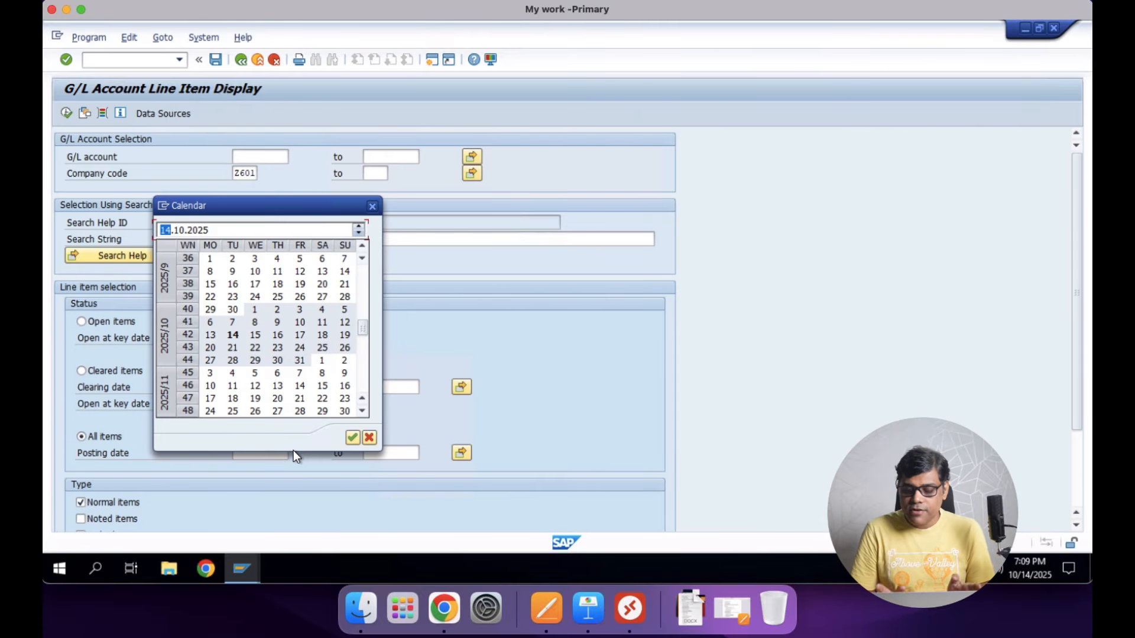
double_click(234, 334)
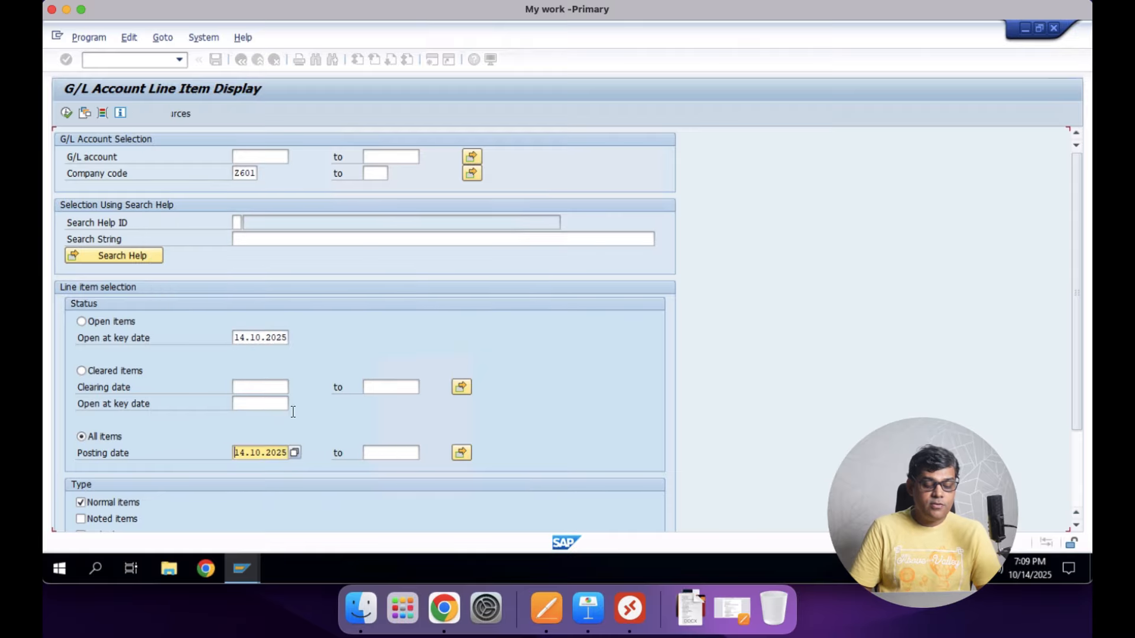
left_click(404, 455)
left_click(425, 453)
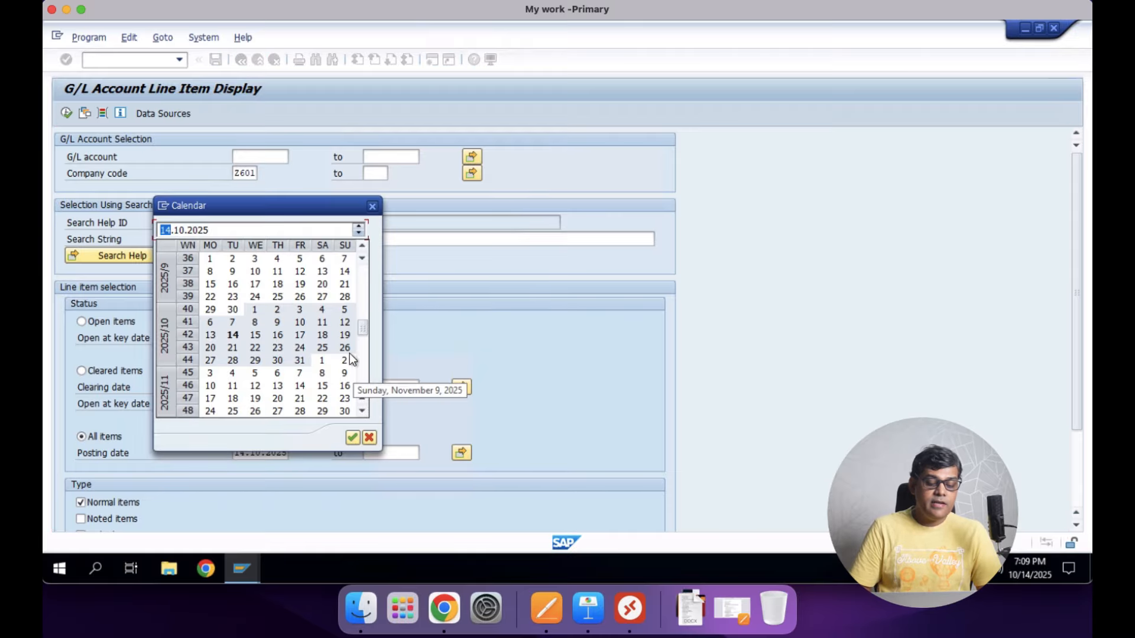
double_click(234, 336)
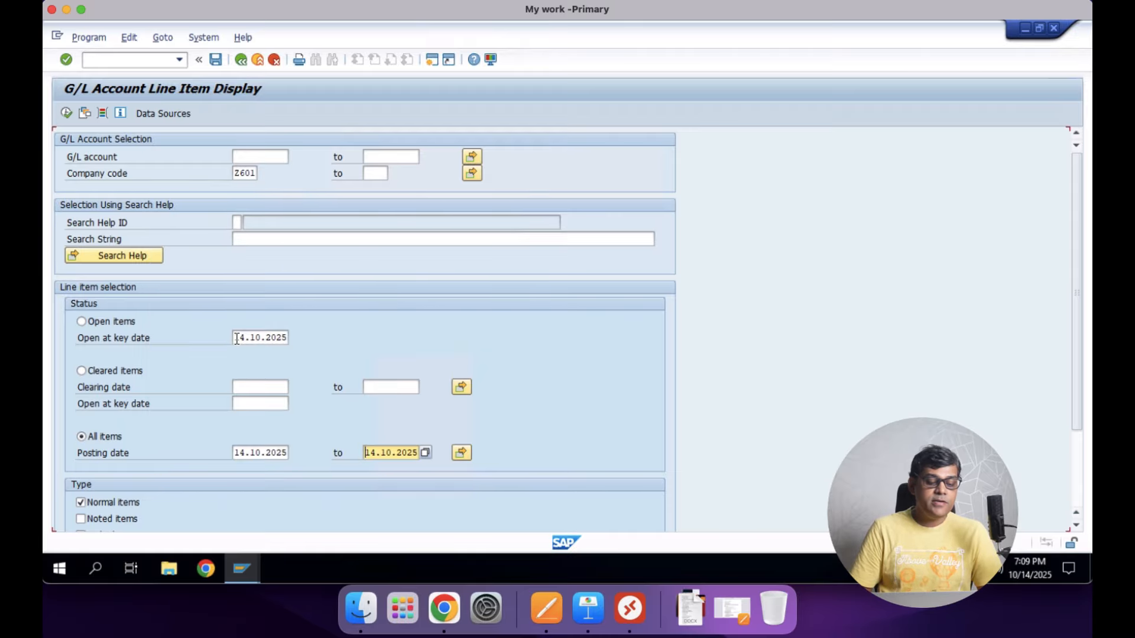
left_click(66, 113)
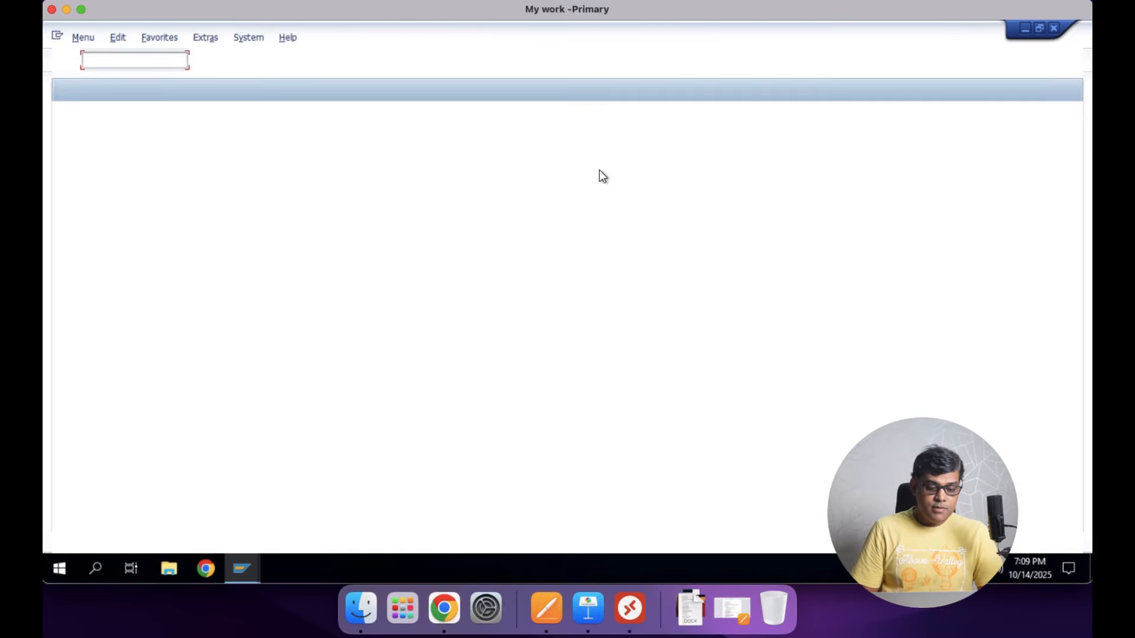
type("fbl3n")
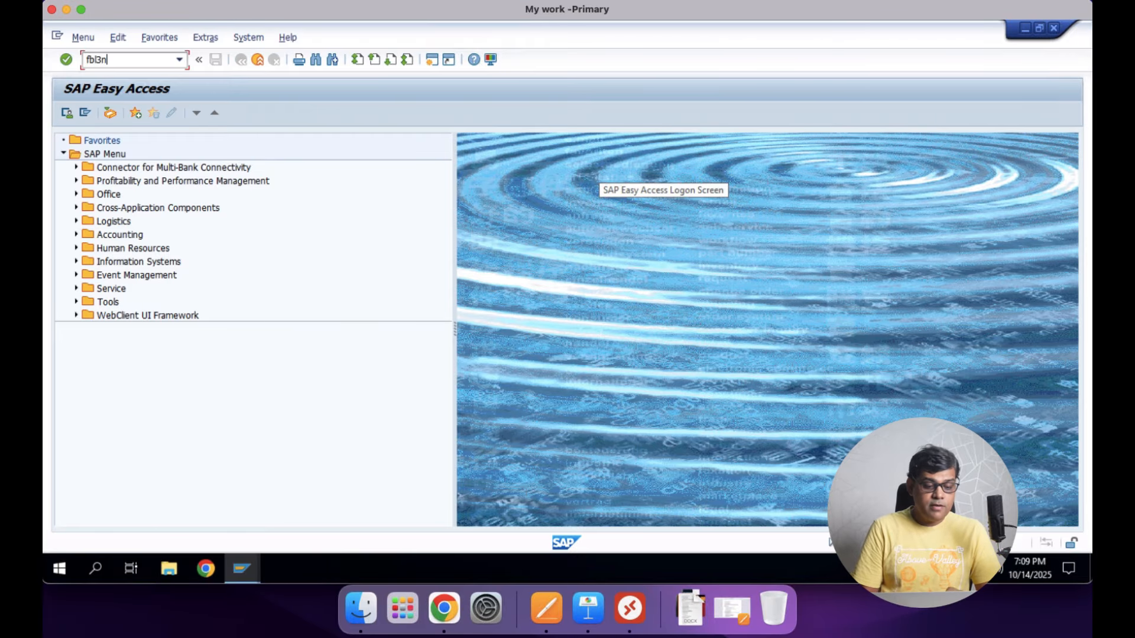
key("Return")
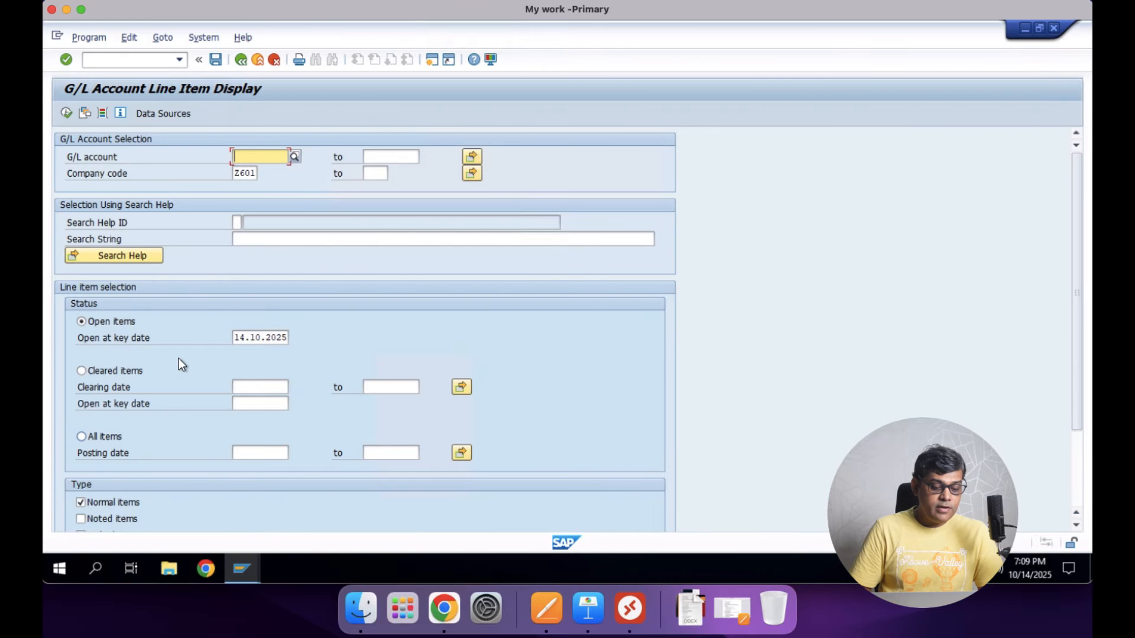
left_click(295, 160)
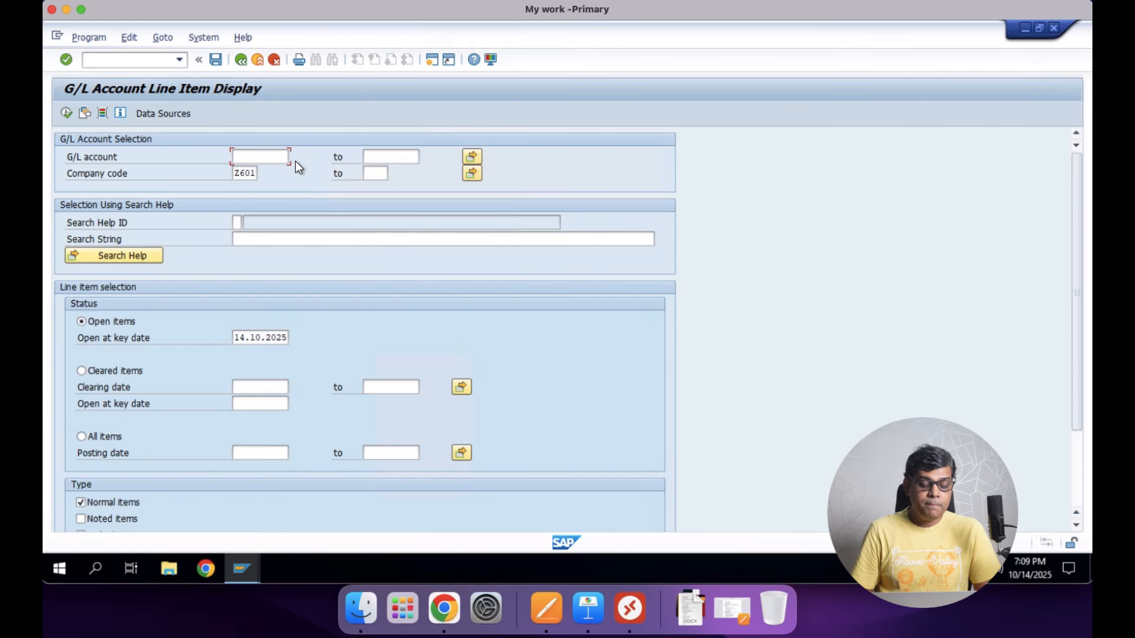
key("Return")
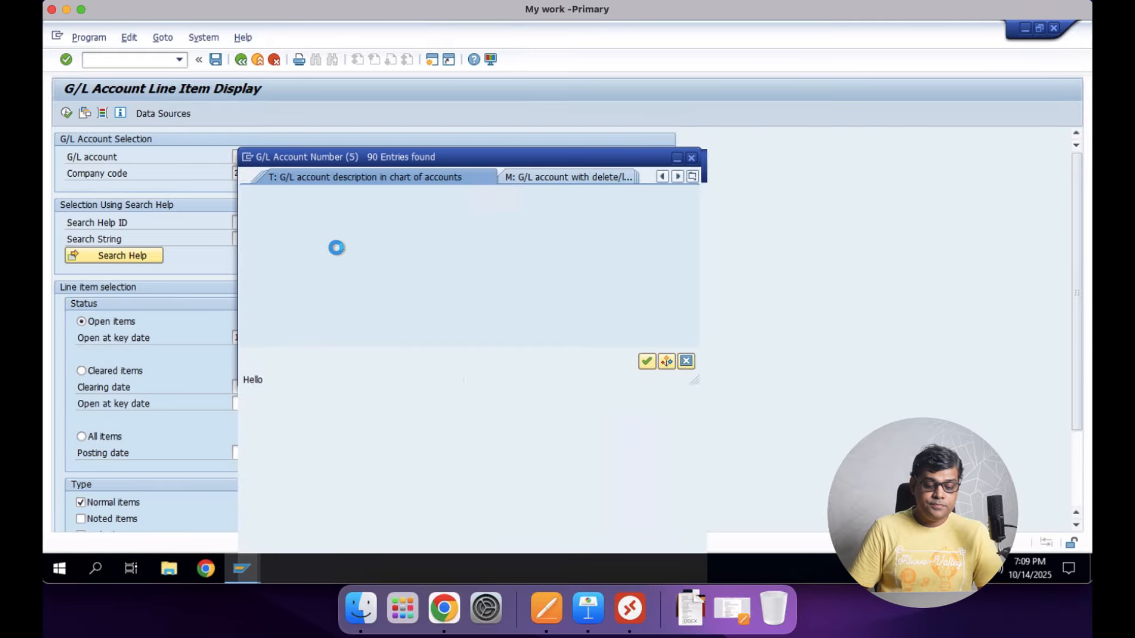
key("Escape")
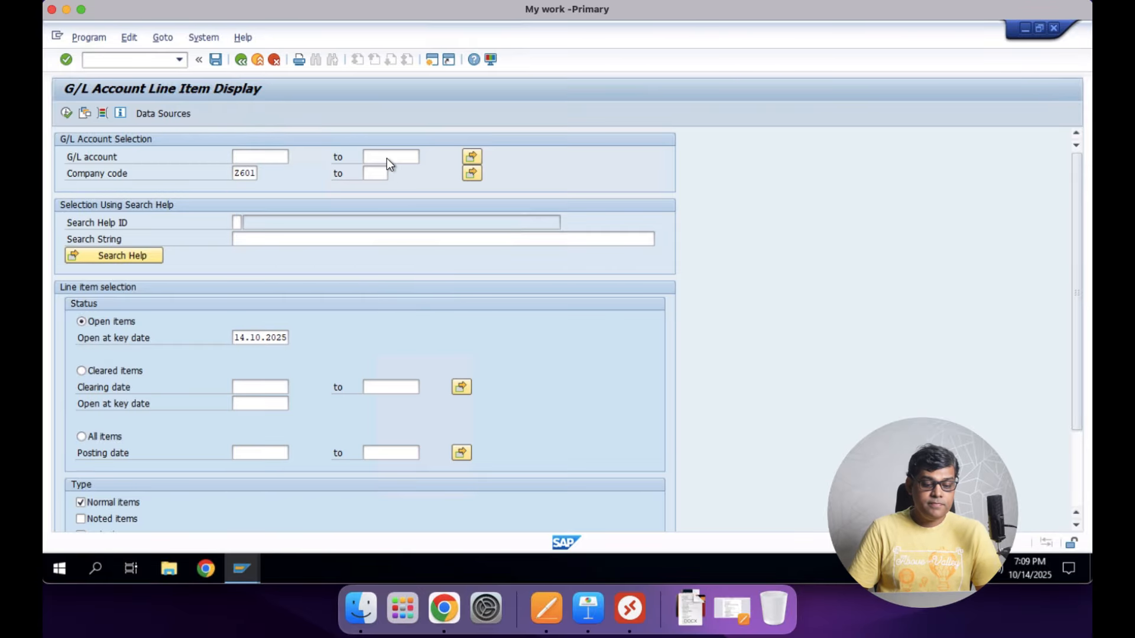
left_click(284, 157)
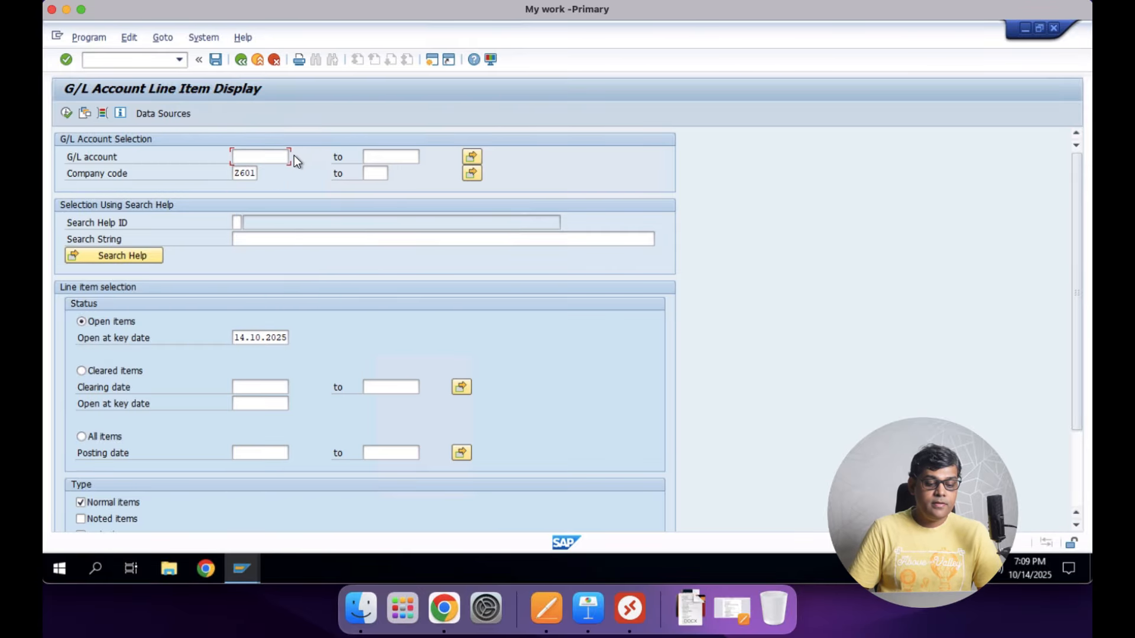
left_click(294, 155)
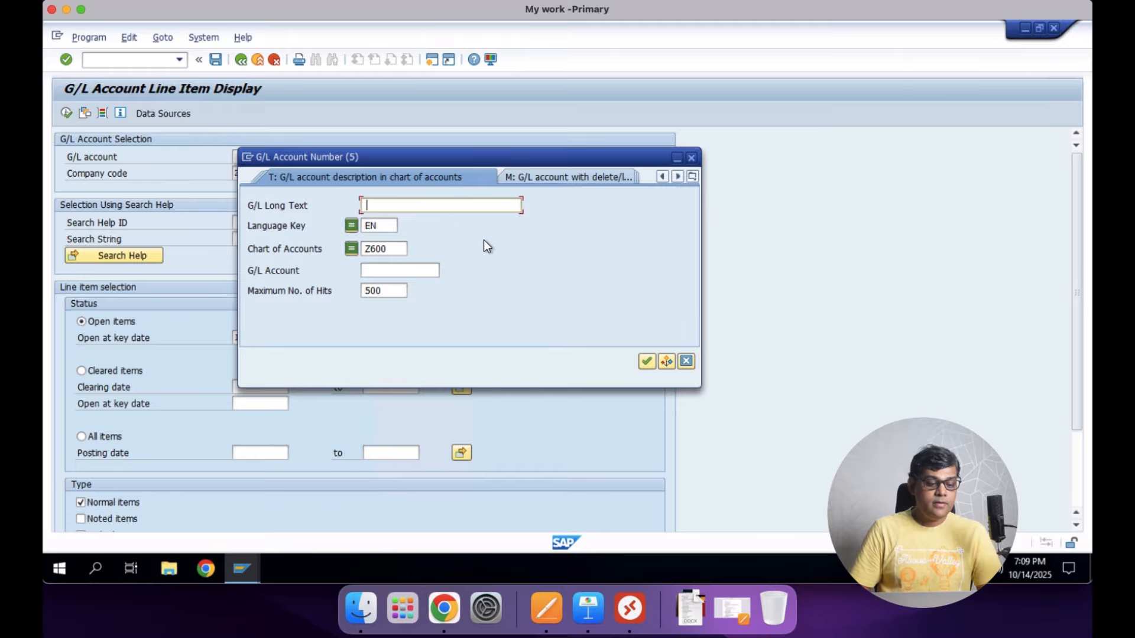
key("Escape")
Open the Vendor Line Item Display with /nfbl1n and select the TATA Motors vendor account through its search help.
left_click(160, 59)
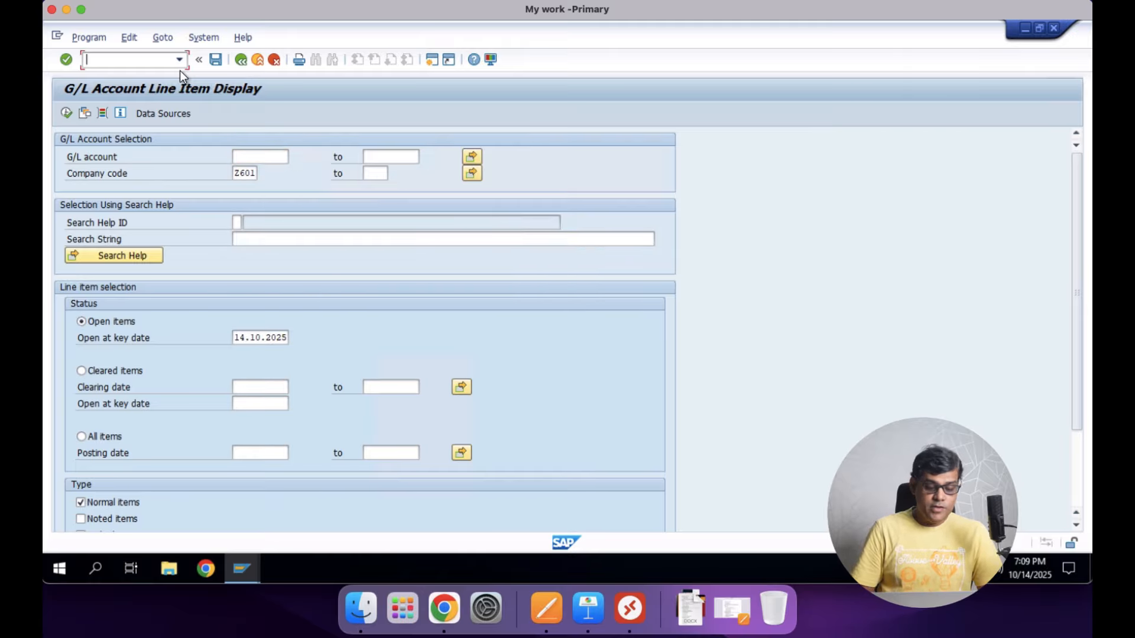
type("/nfbl1n")
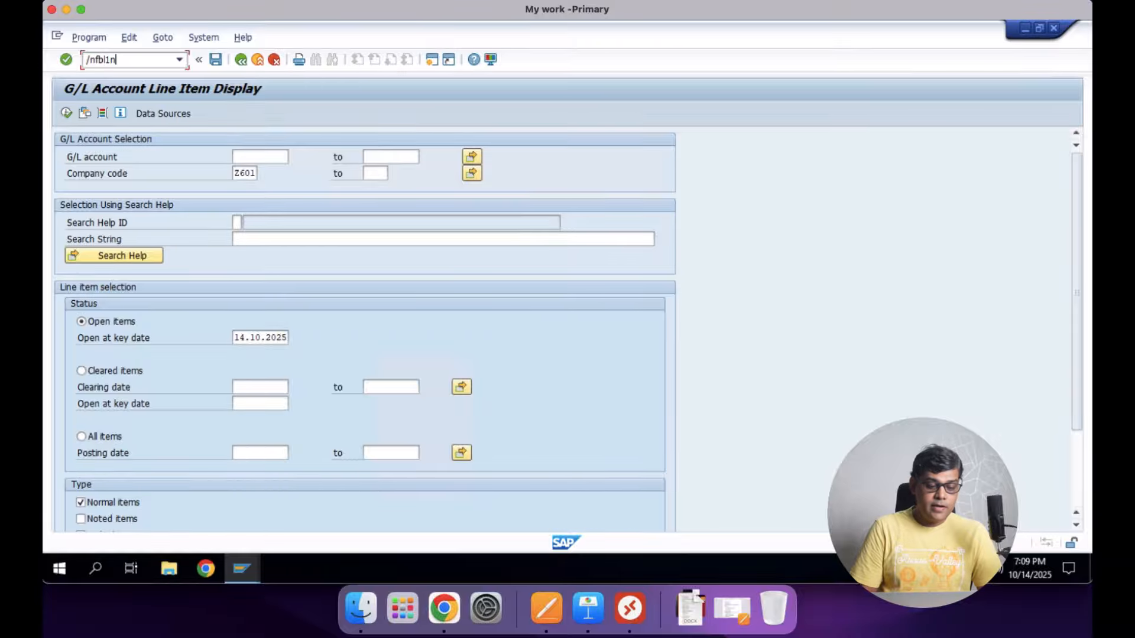
key("Return")
left_click(299, 158)
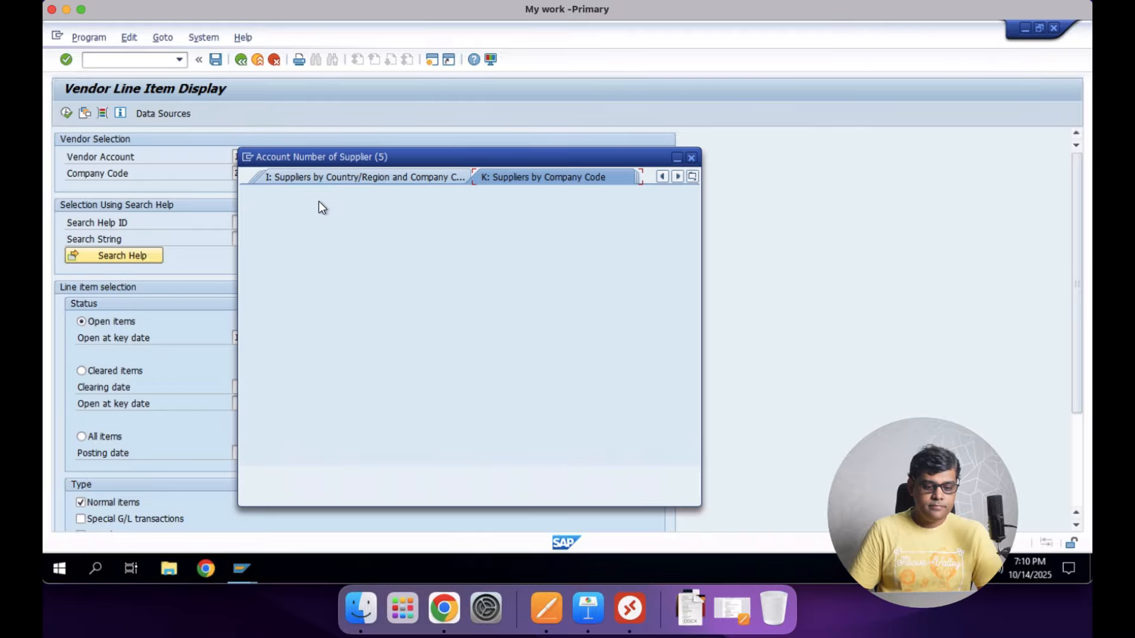
key("Return")
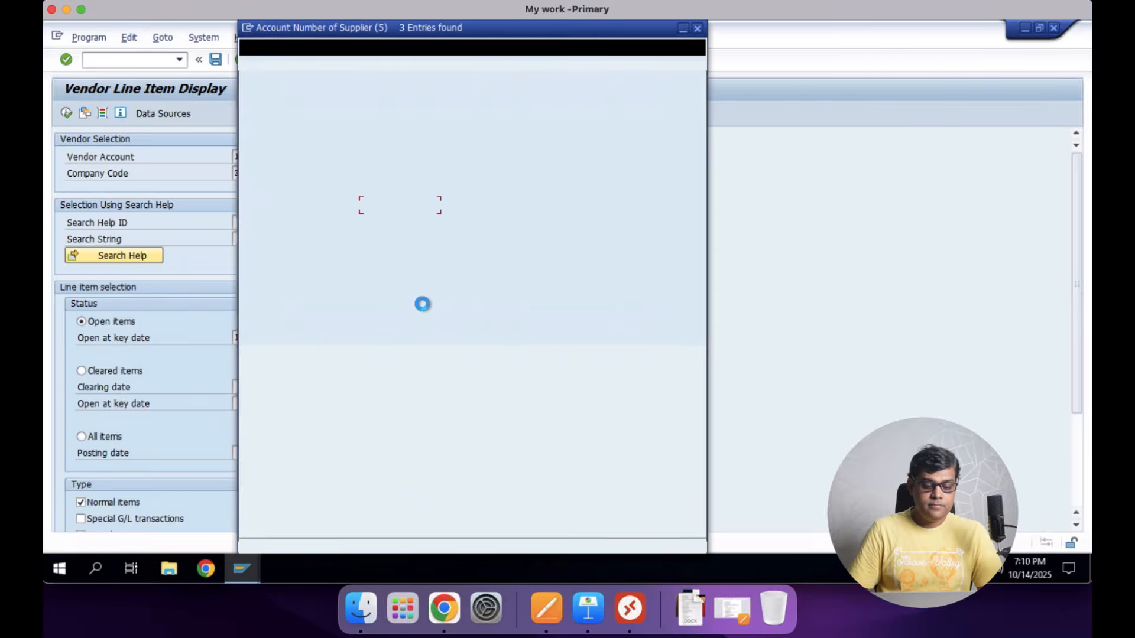
double_click(469, 144)
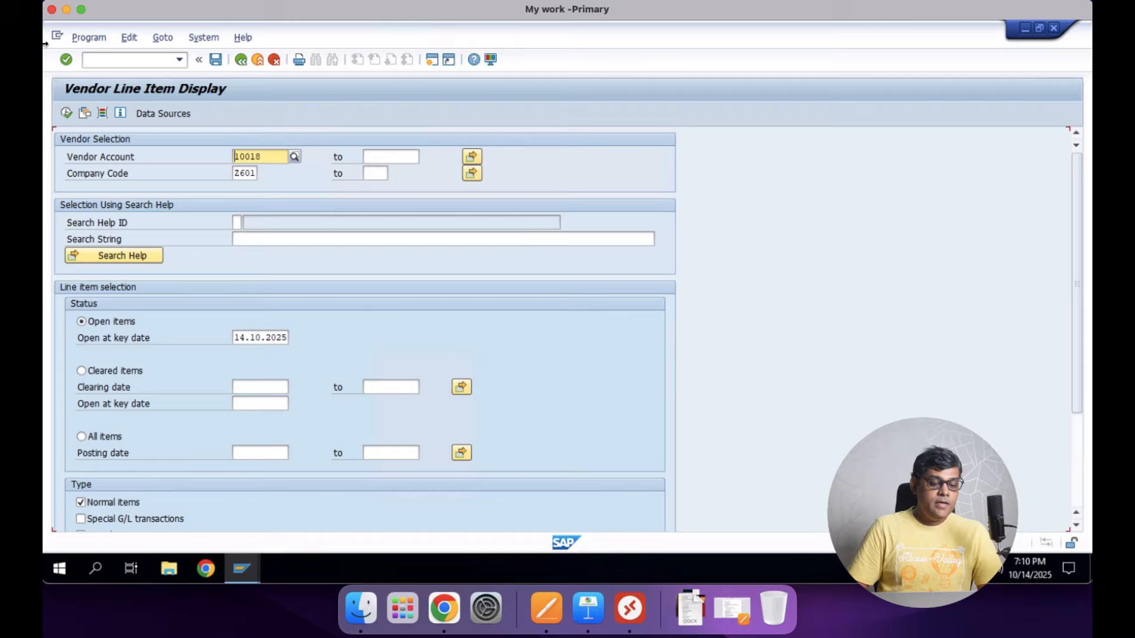
List the vendor's open items at key date 14.10.2025 with Special G/L transactions included alongside normal items.
left_click(69, 114)
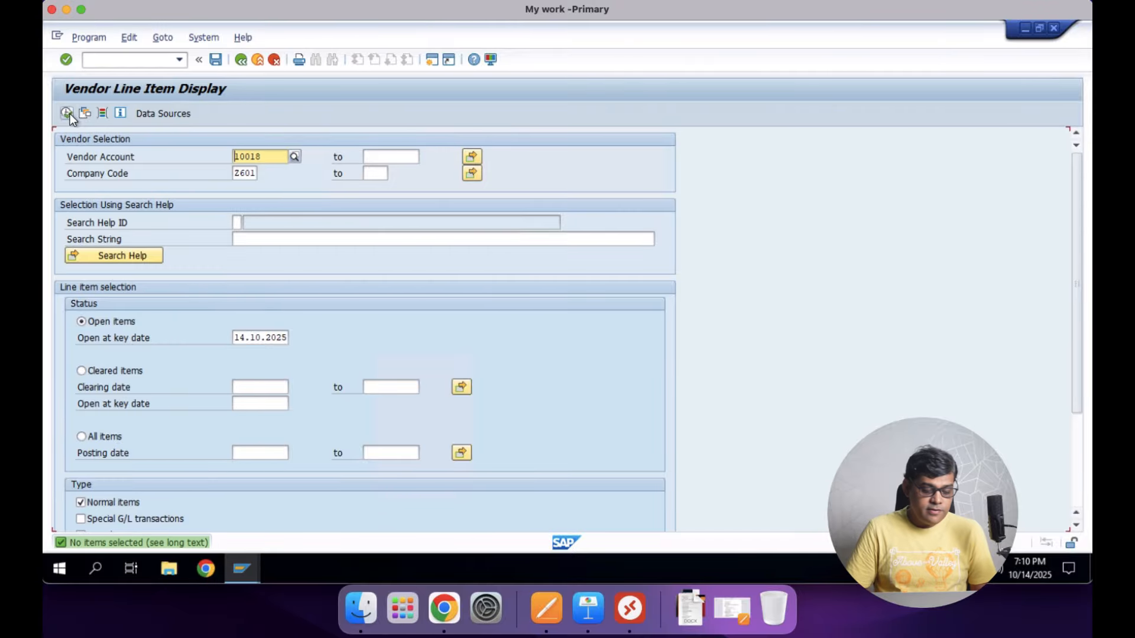
left_click(118, 521)
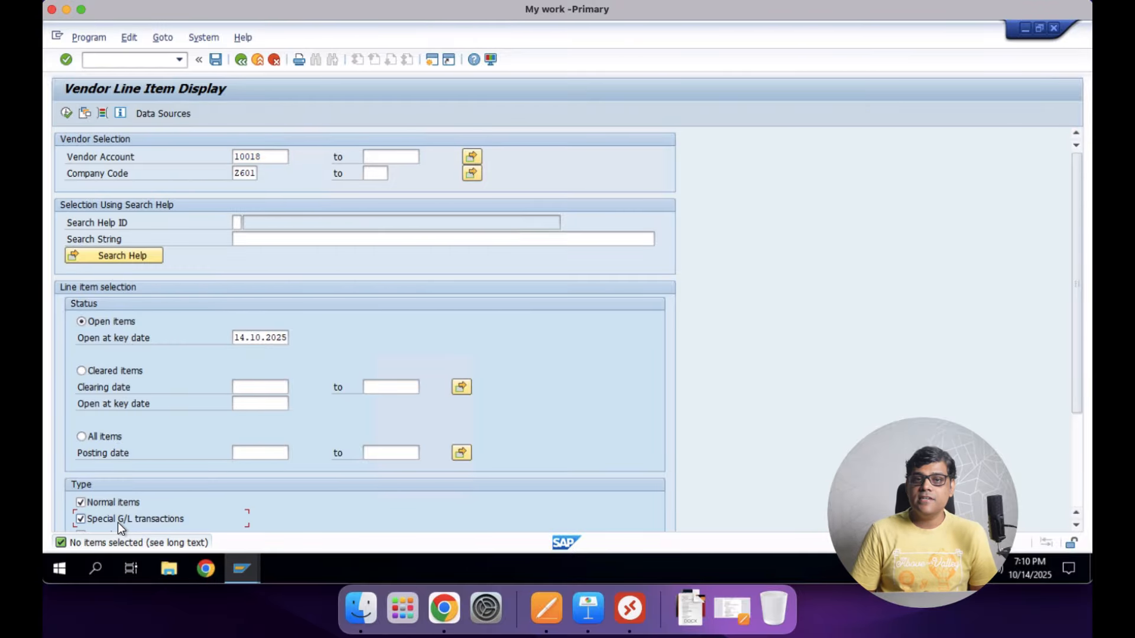
left_click(66, 113)
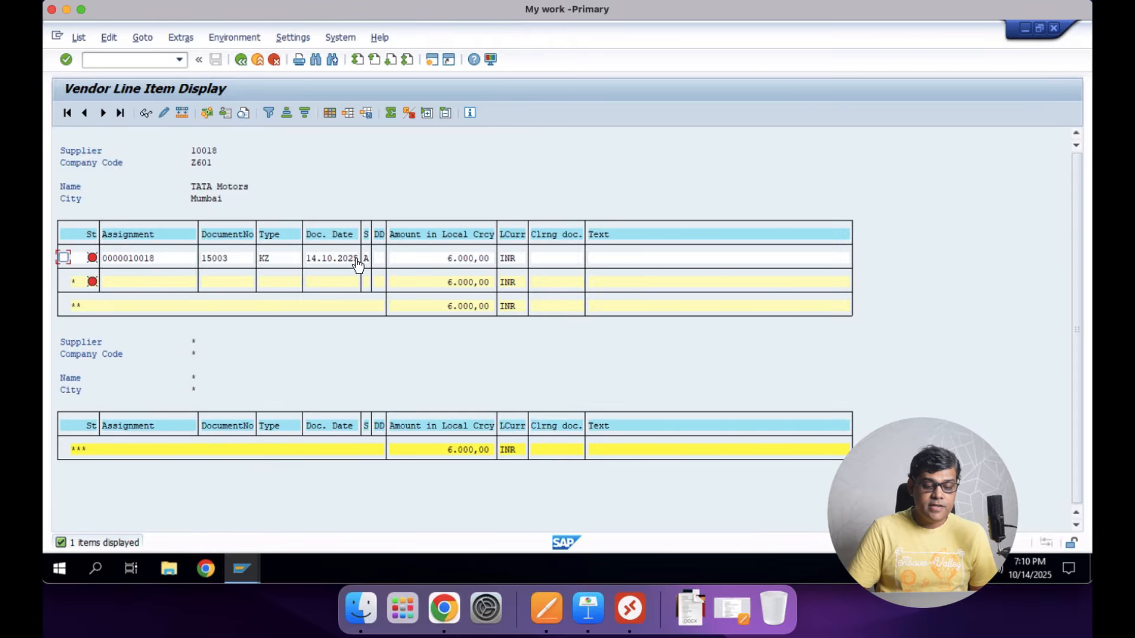
Return to the G/L line item list, open the Vendor Advance item of document 15003, and display the document's data entry view.
mouse_move(247, 558)
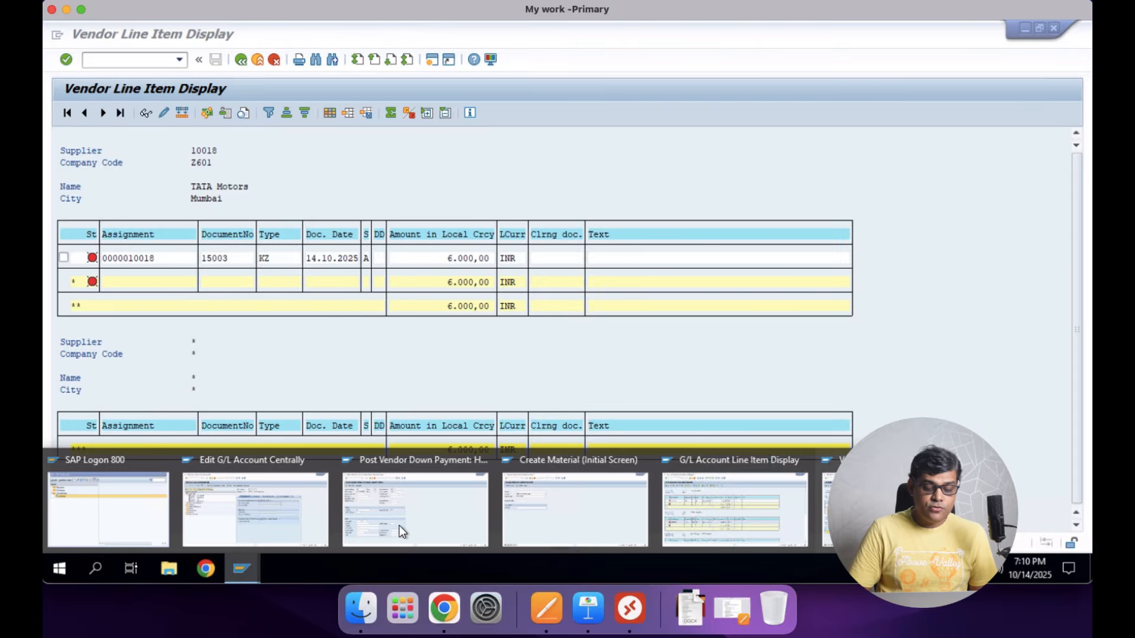
left_click(727, 510)
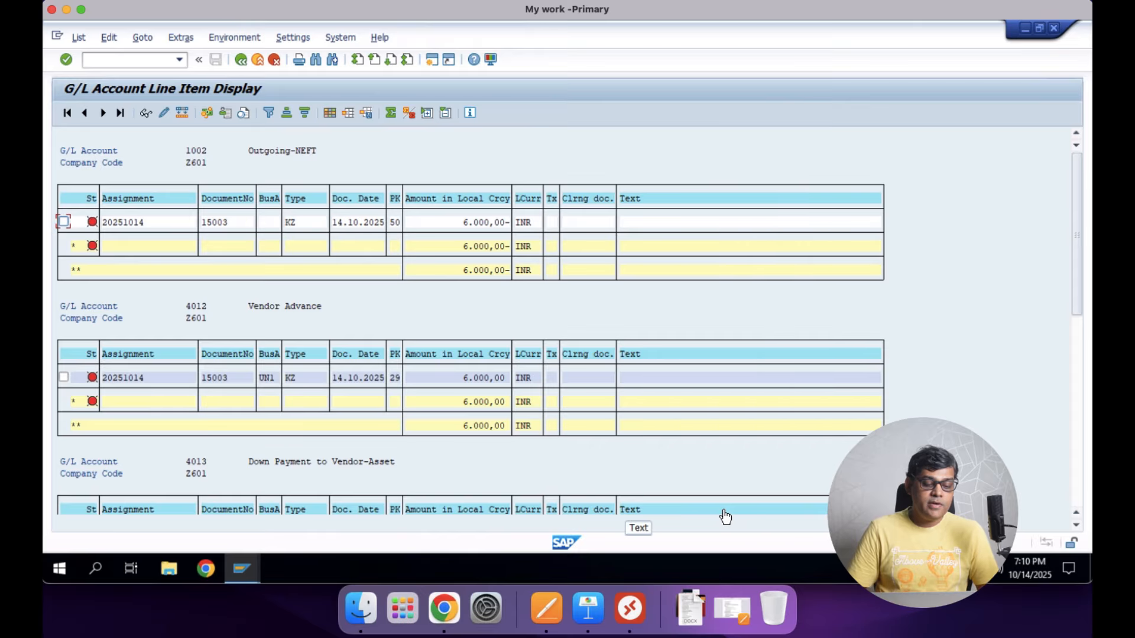
scroll(420, 243, "down", 1)
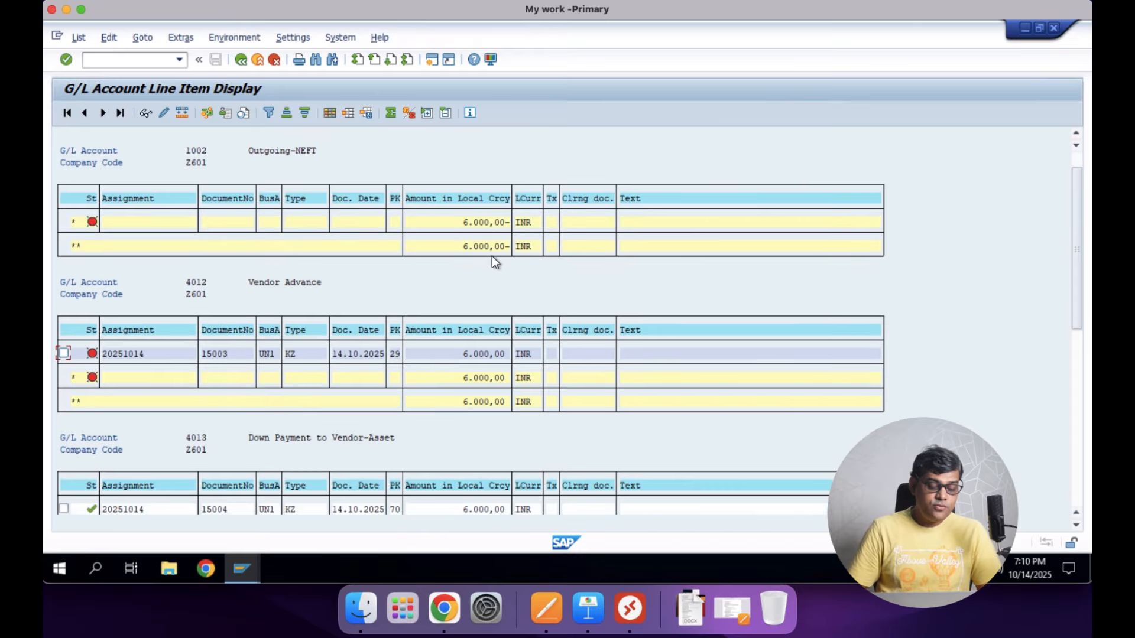
scroll(492, 260, "down", 2)
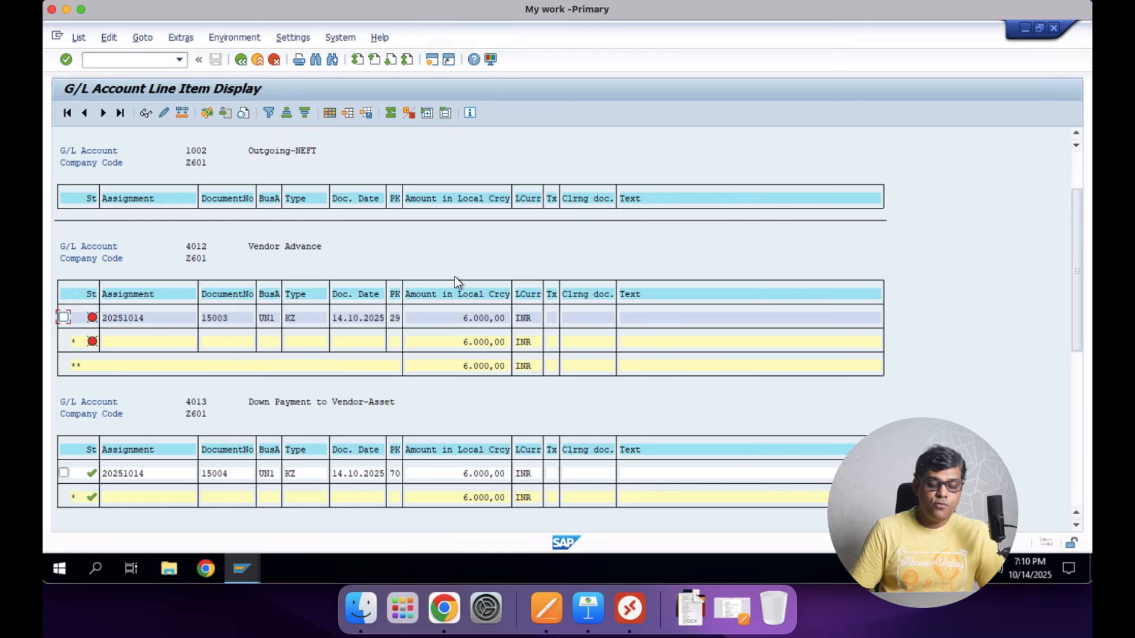
double_click(489, 323)
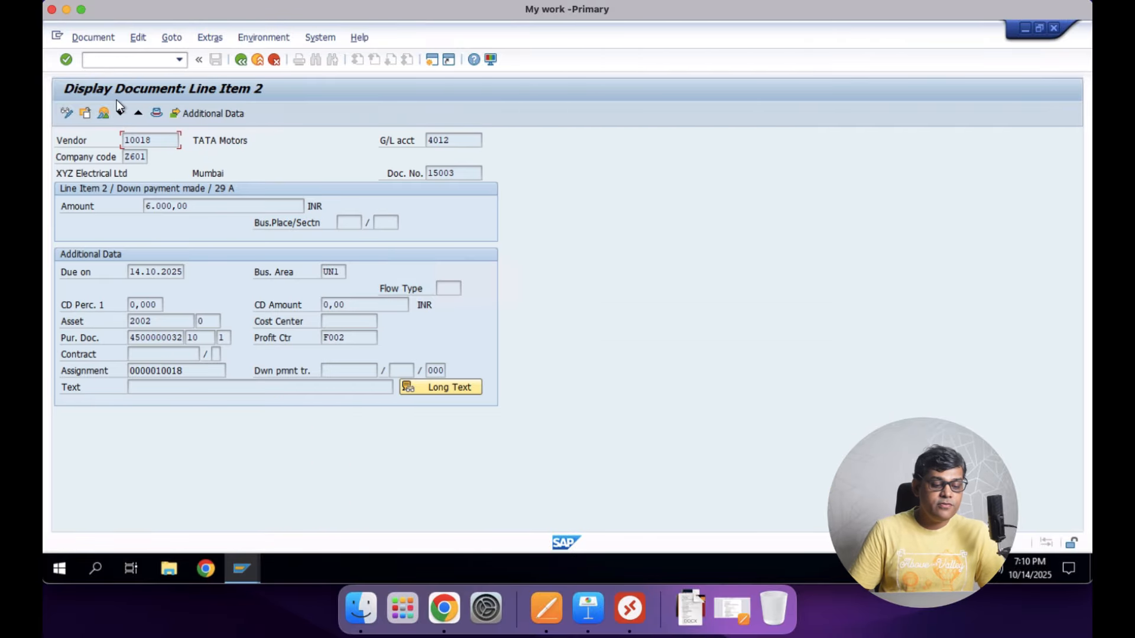
left_click(102, 113)
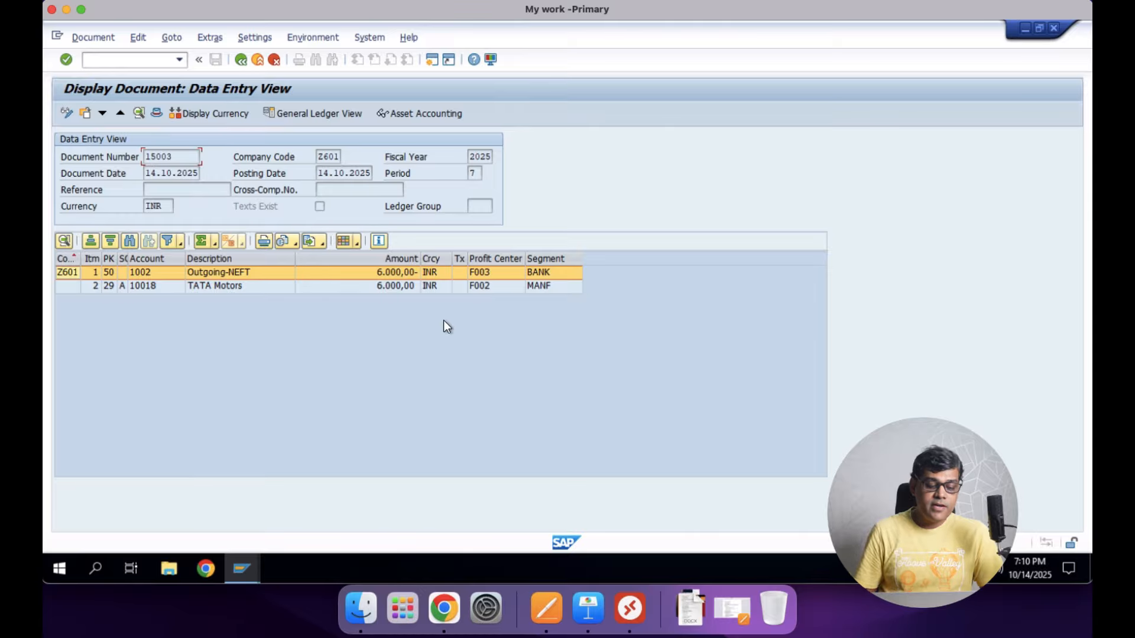
Open the document's Asset Accounting view and examine its Outgoing-NEFT, Vendor Advance and asset down payment line items.
left_click(292, 285)
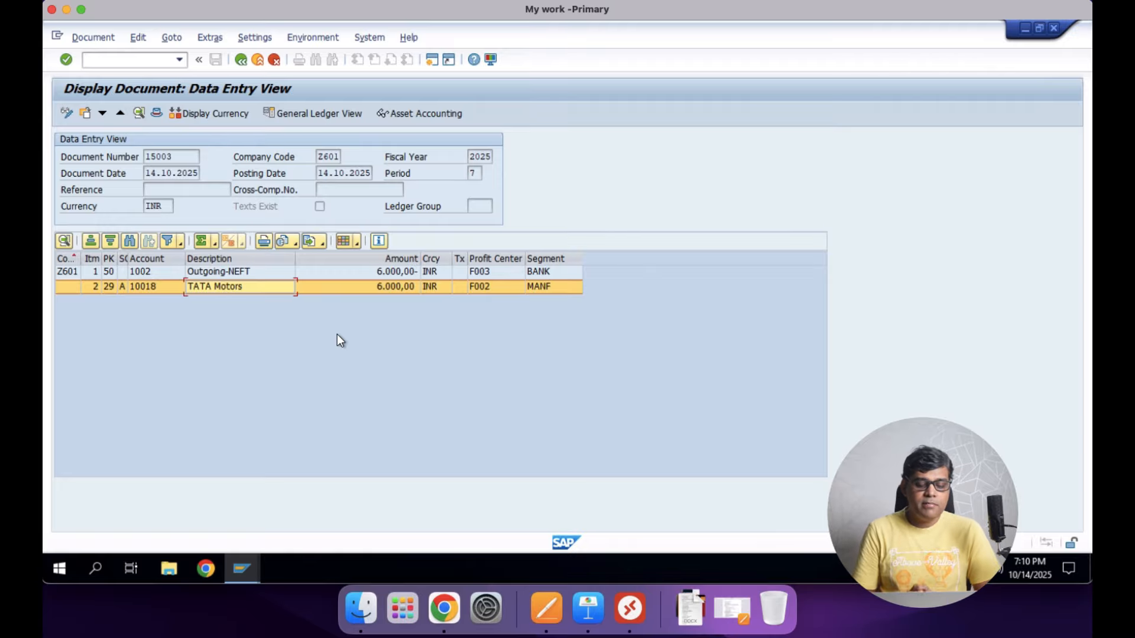
left_click(444, 111)
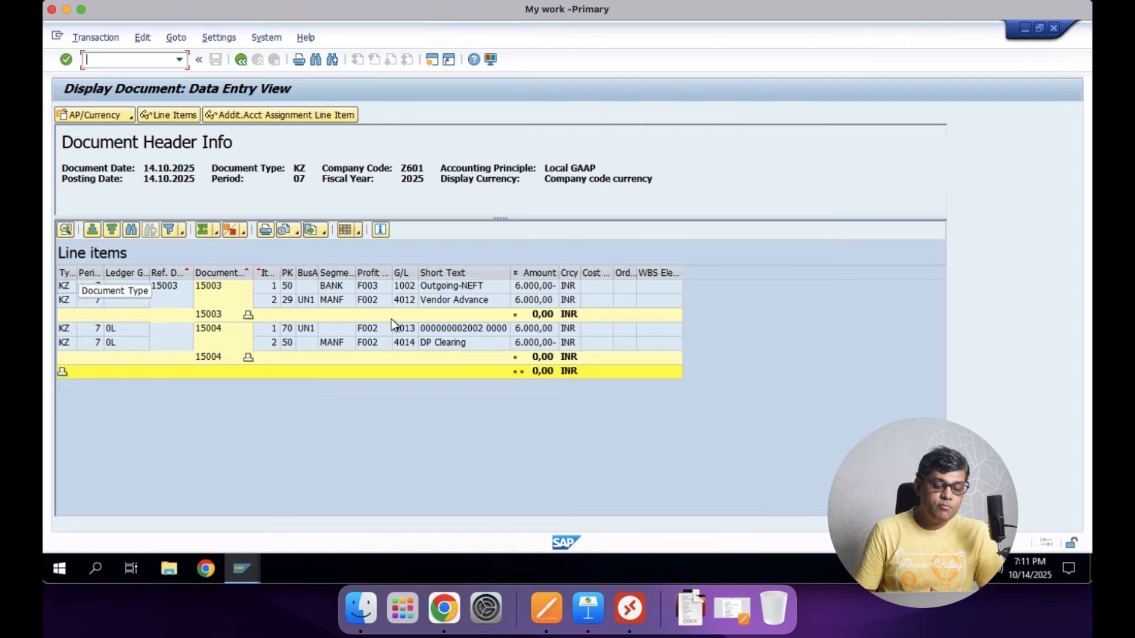
left_click(457, 303)
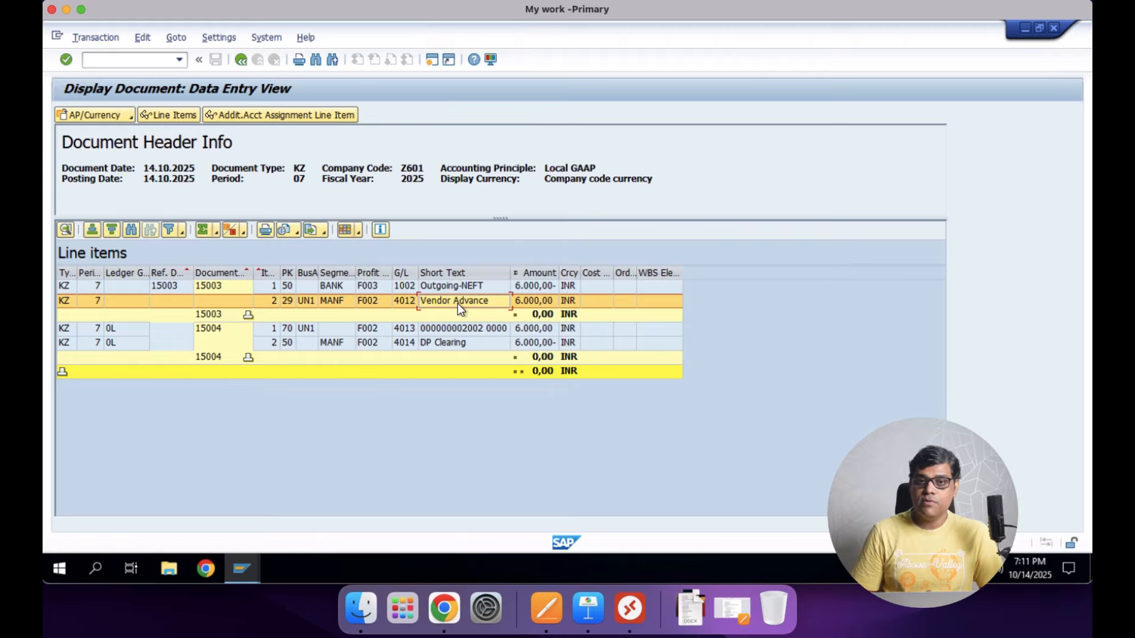
left_click(474, 284)
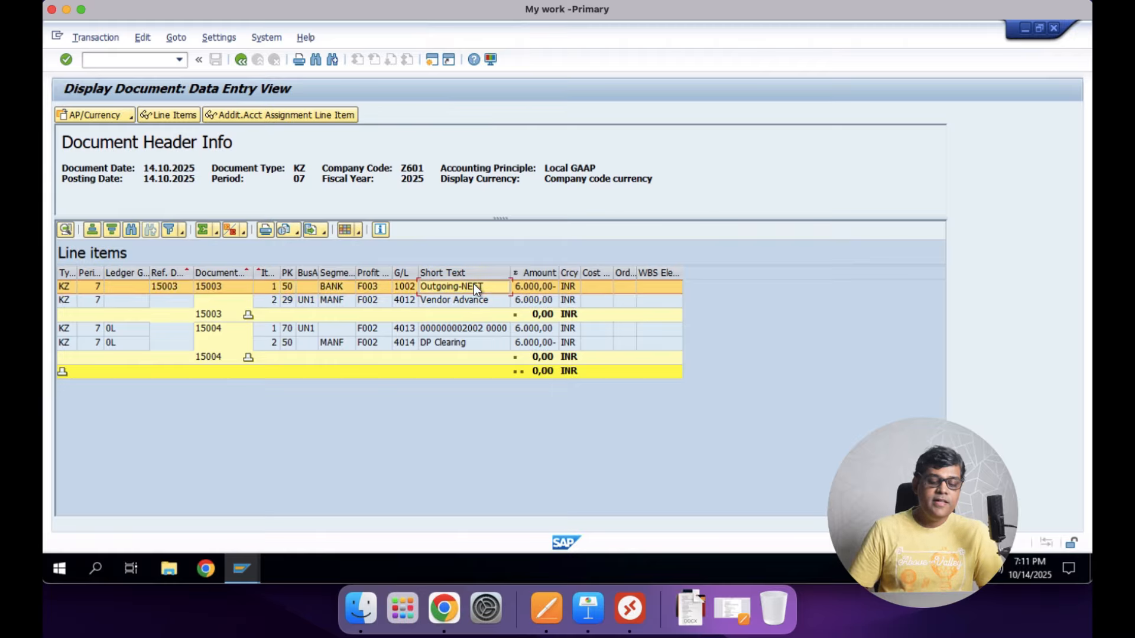
left_click(463, 329)
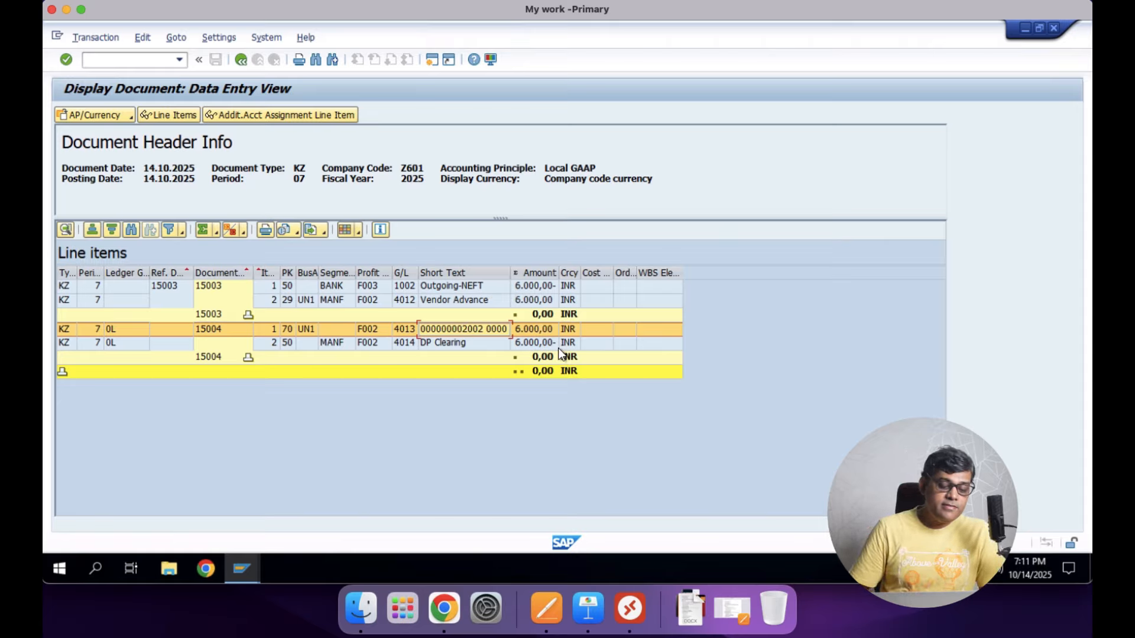
Open the Asset Explorer in a new GUI window with the command aw01n to examine the AUC-Vehicle asset's values.
left_click(432, 60)
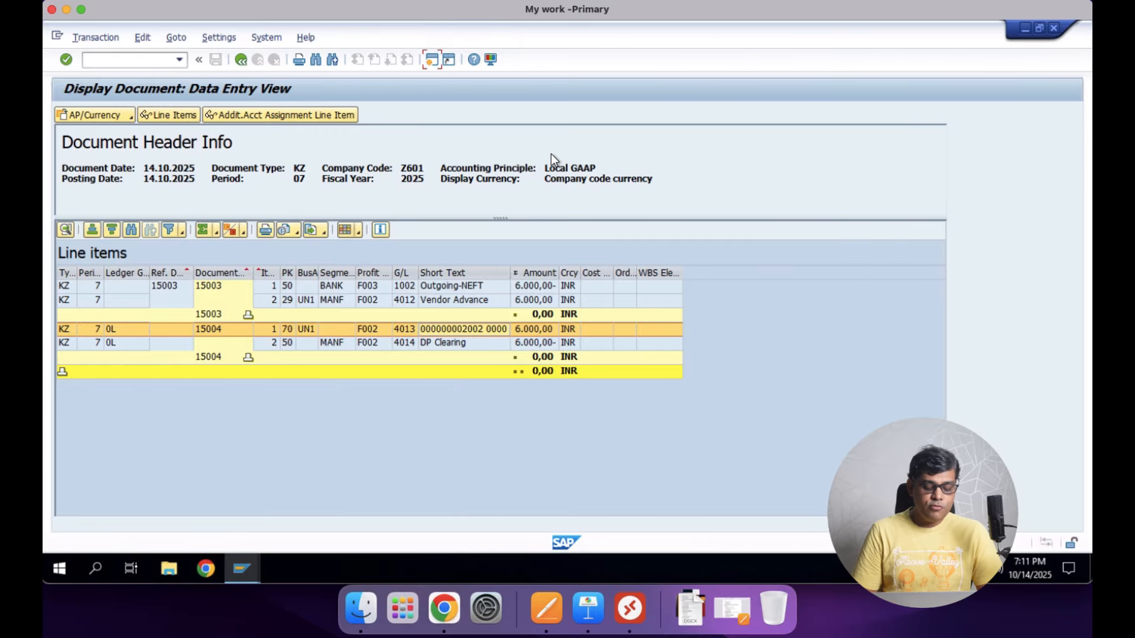
type("aw01n")
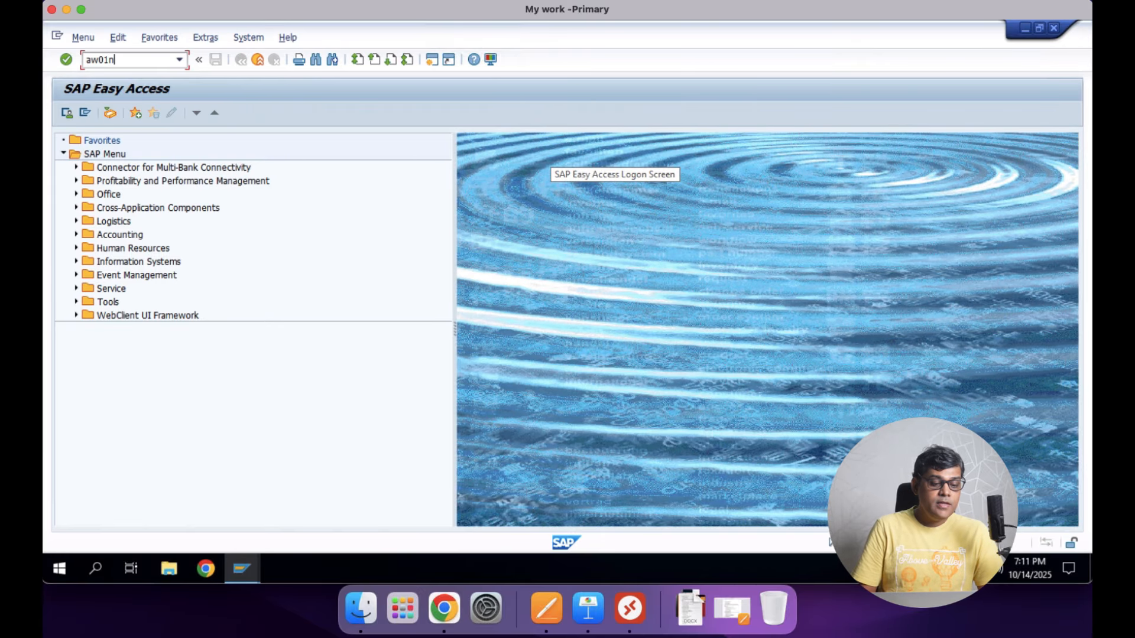
key("Return")
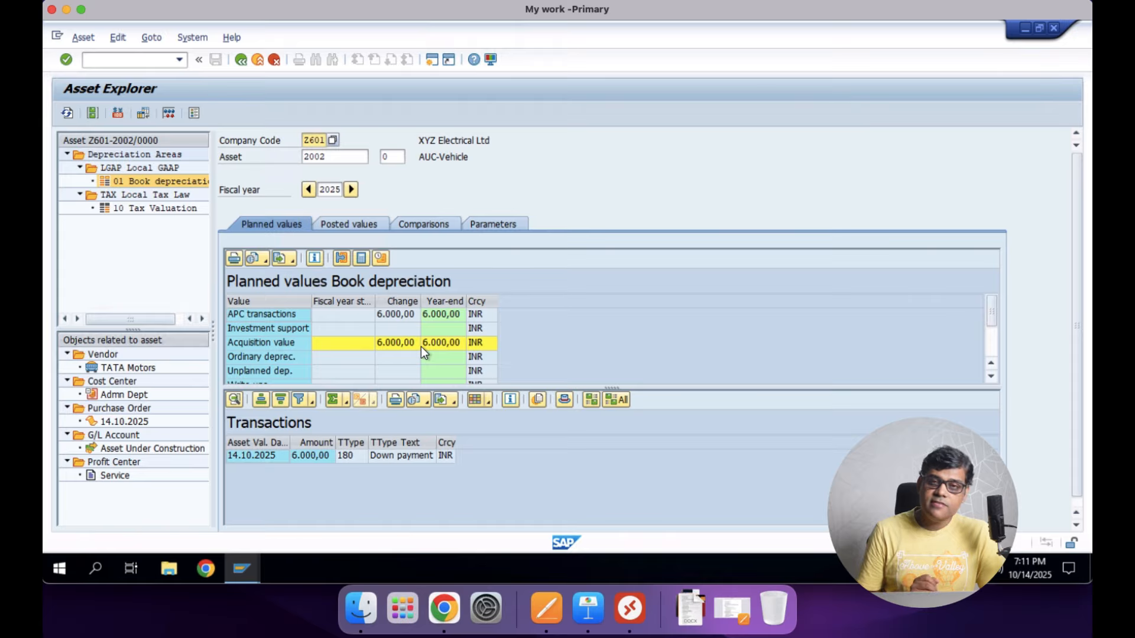
Replace the Post Vendor Down Payment transaction with MIGO (/nmigo) and set the goods receipt's reference document to Purchase Order.
left_click_drag(991, 306, 992, 336)
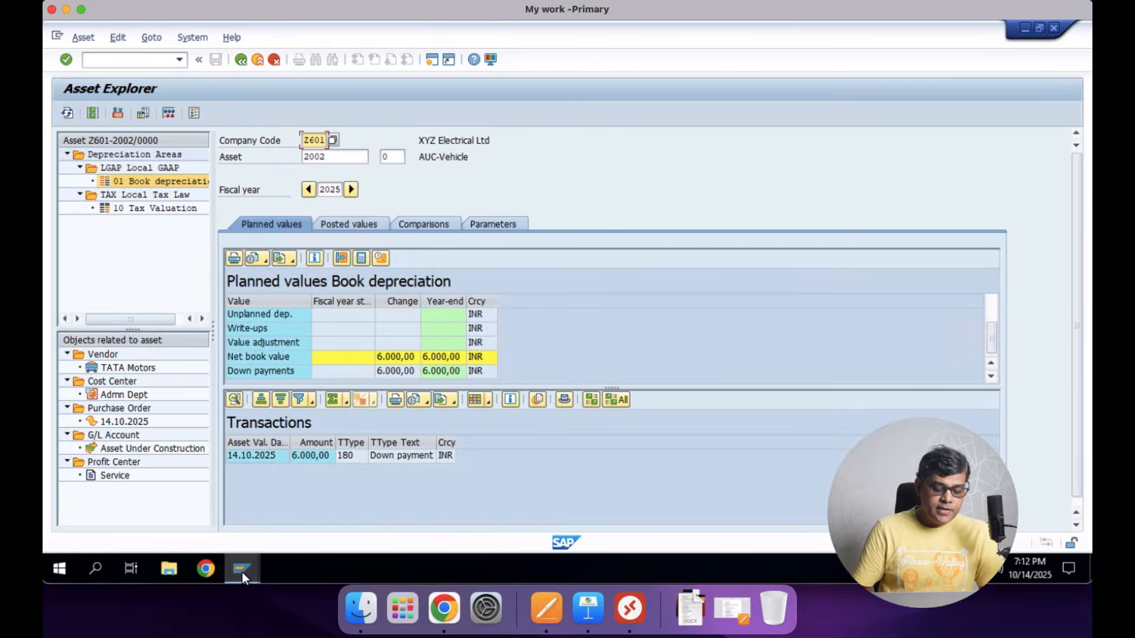
mouse_move(243, 573)
left_click(415, 503)
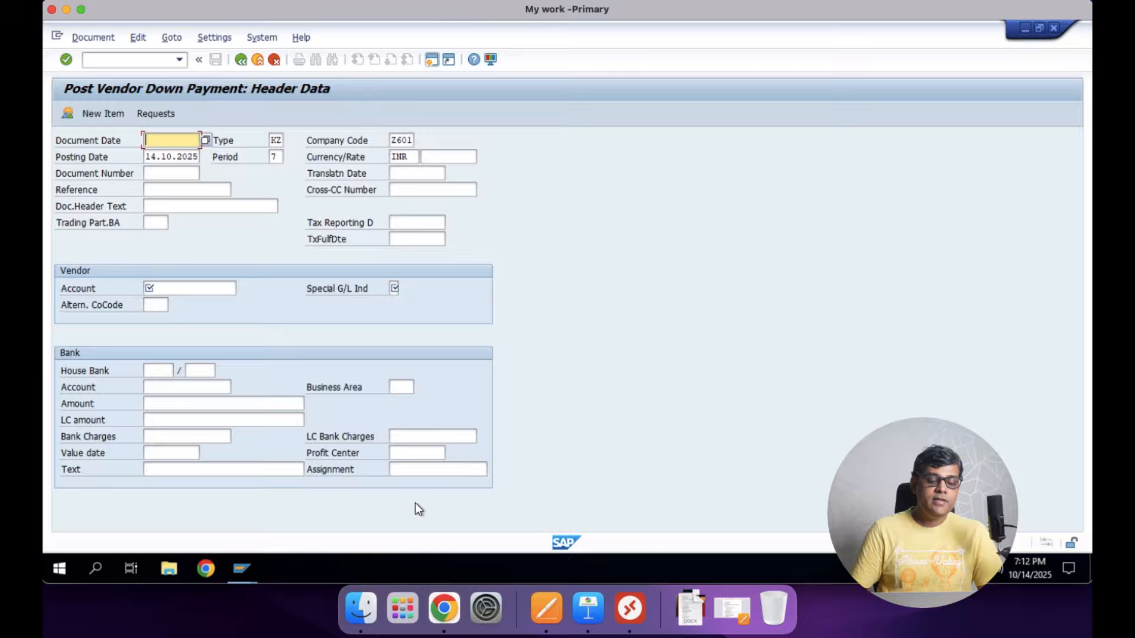
left_click(107, 61)
type("/nf-48")
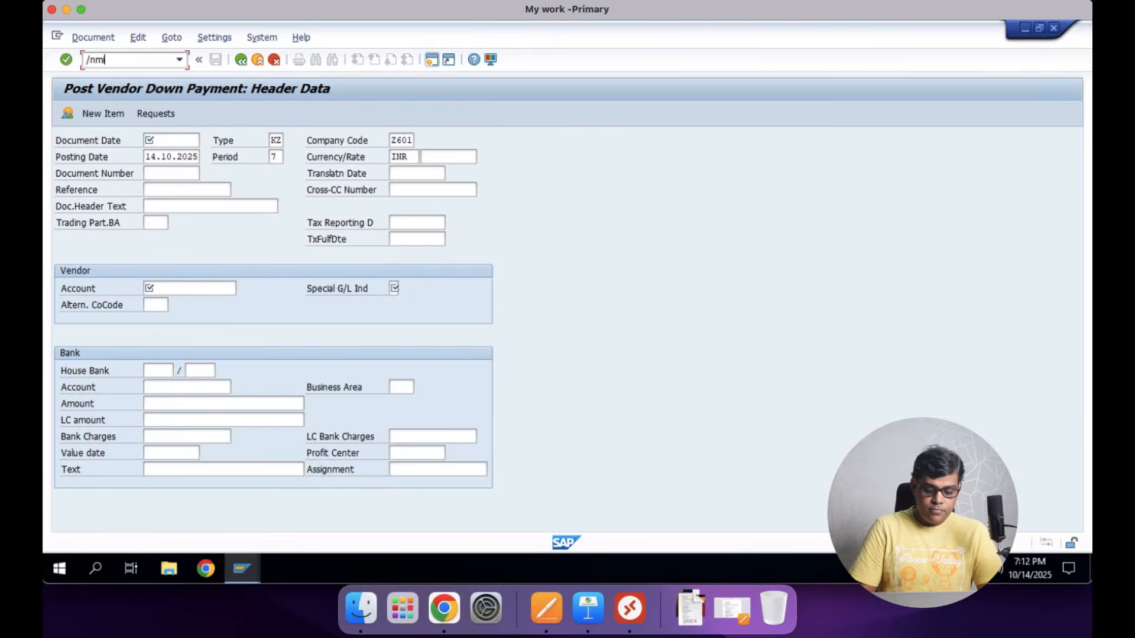
key("Return")
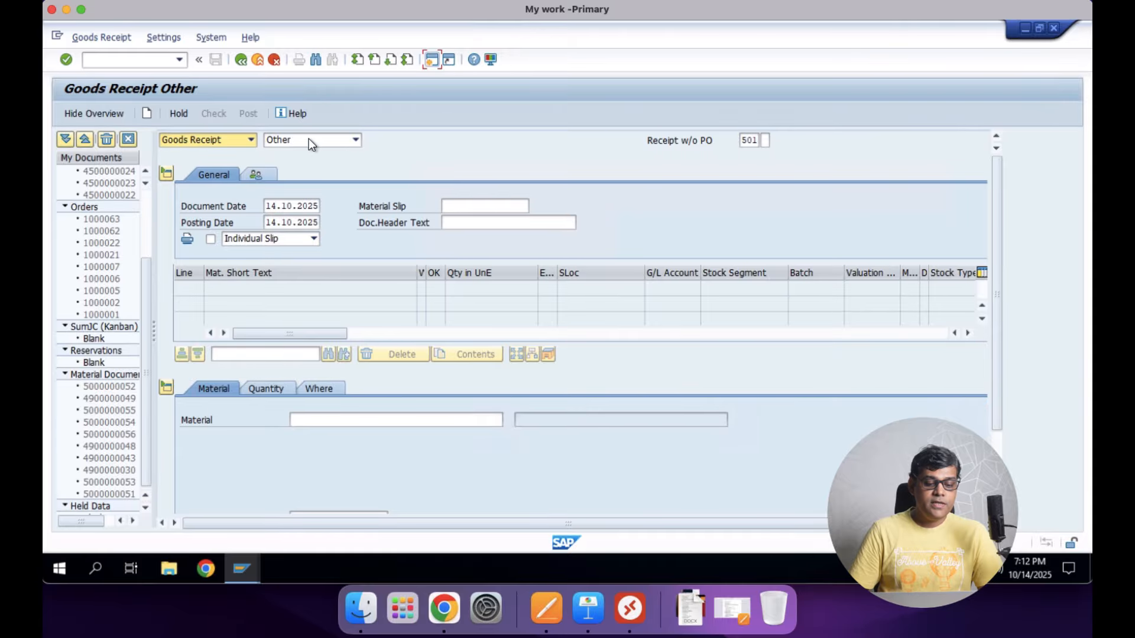
left_click(310, 139)
left_click(256, 214)
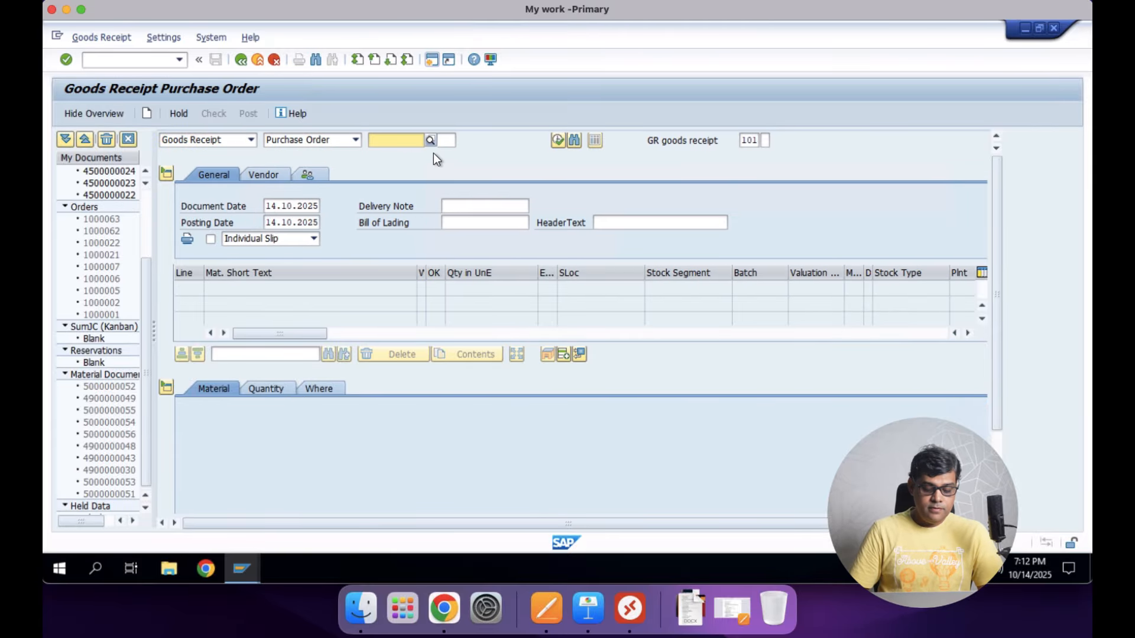
Load the TATA Motors purchase order into the goods receipt, flag its item as OK, and post the receipt.
key("ctrl+v")
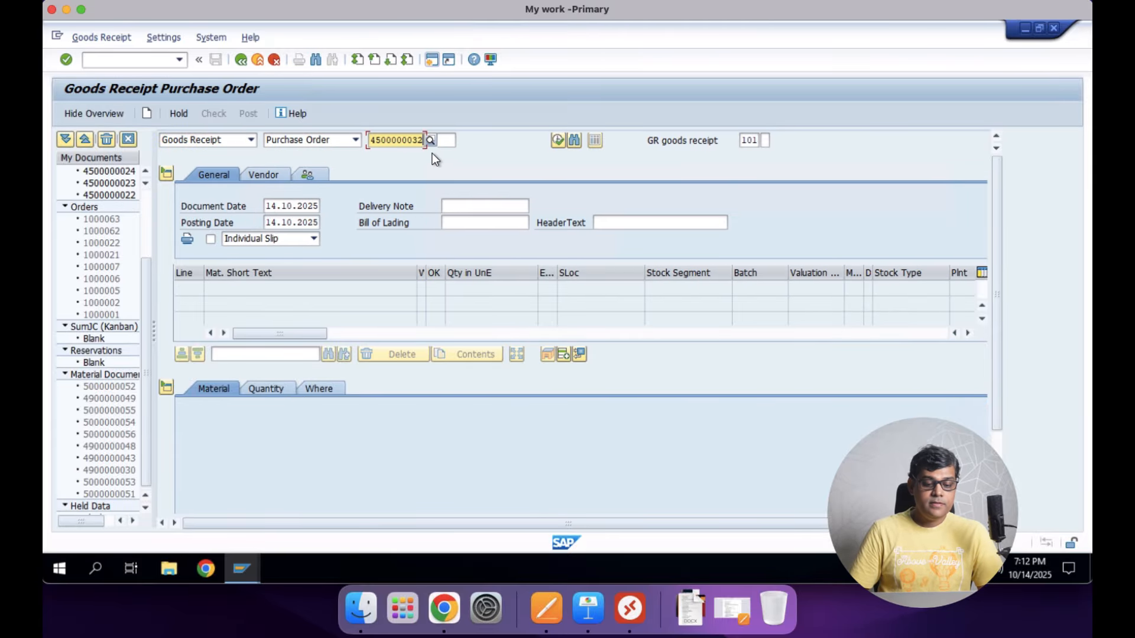
left_click(558, 142)
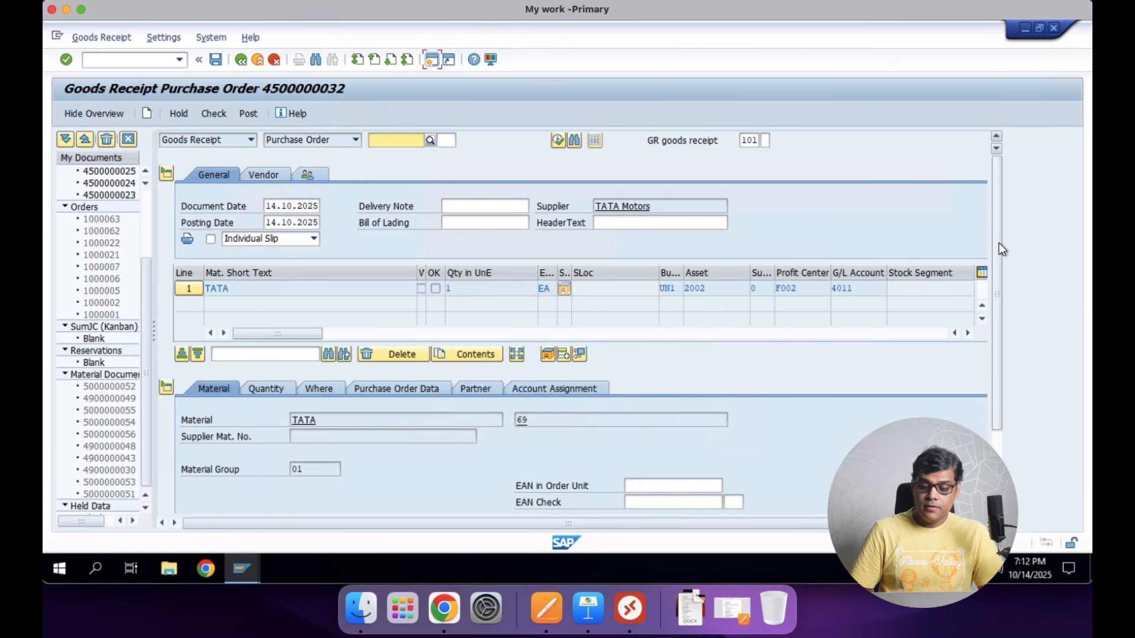
left_click_drag(999, 243, 998, 374)
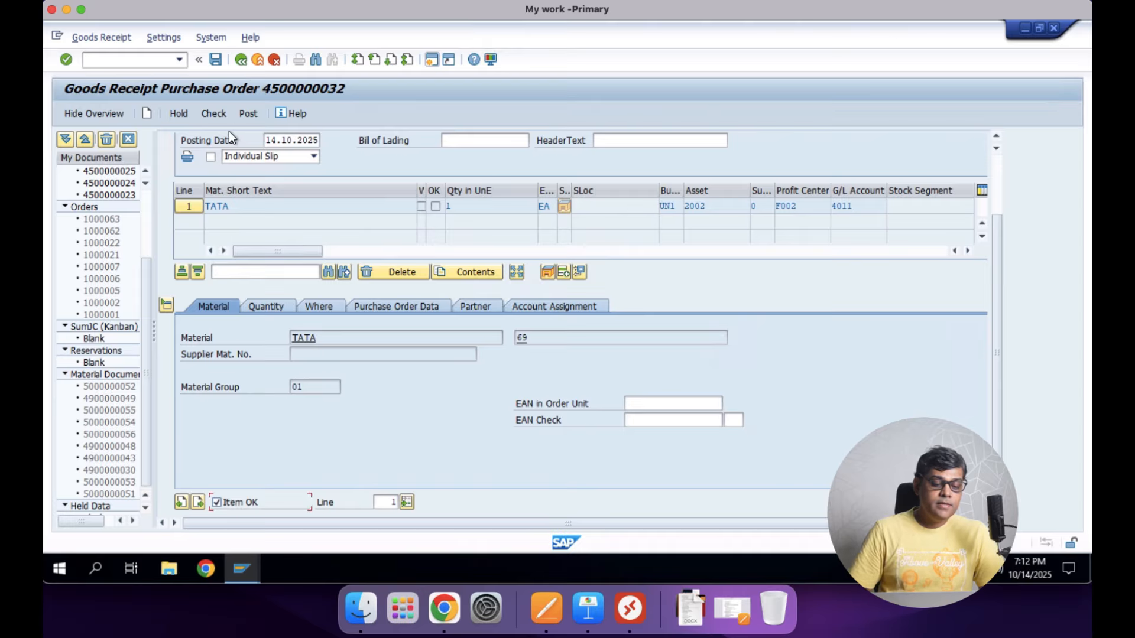
left_click(248, 112)
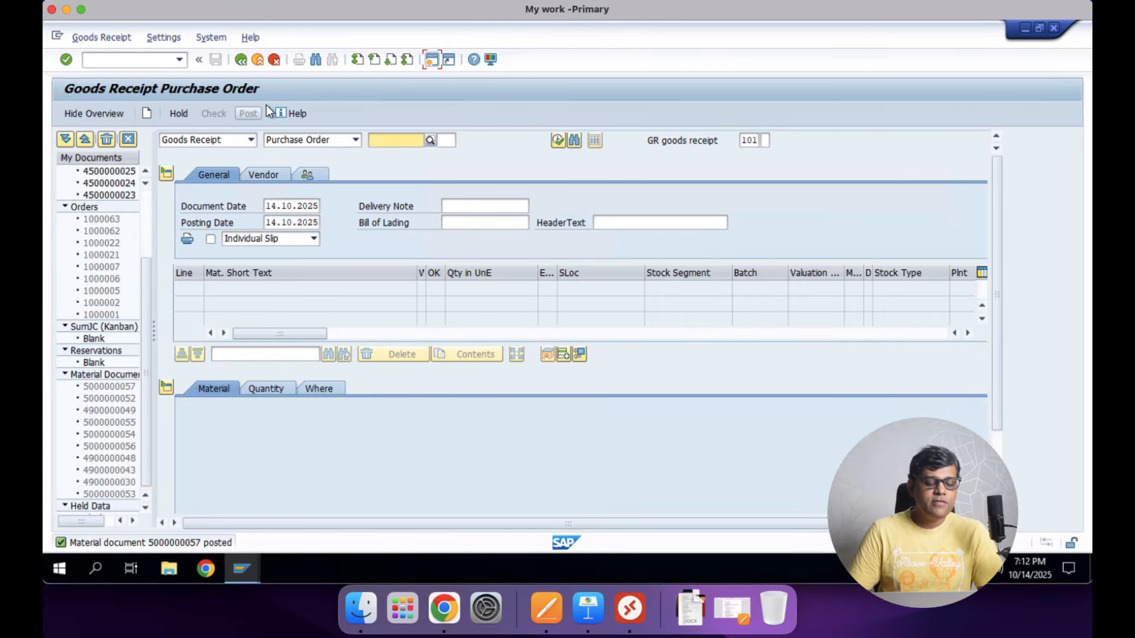
Open the Enter Incoming Invoice transaction in place of the goods receipt.
left_click(116, 60)
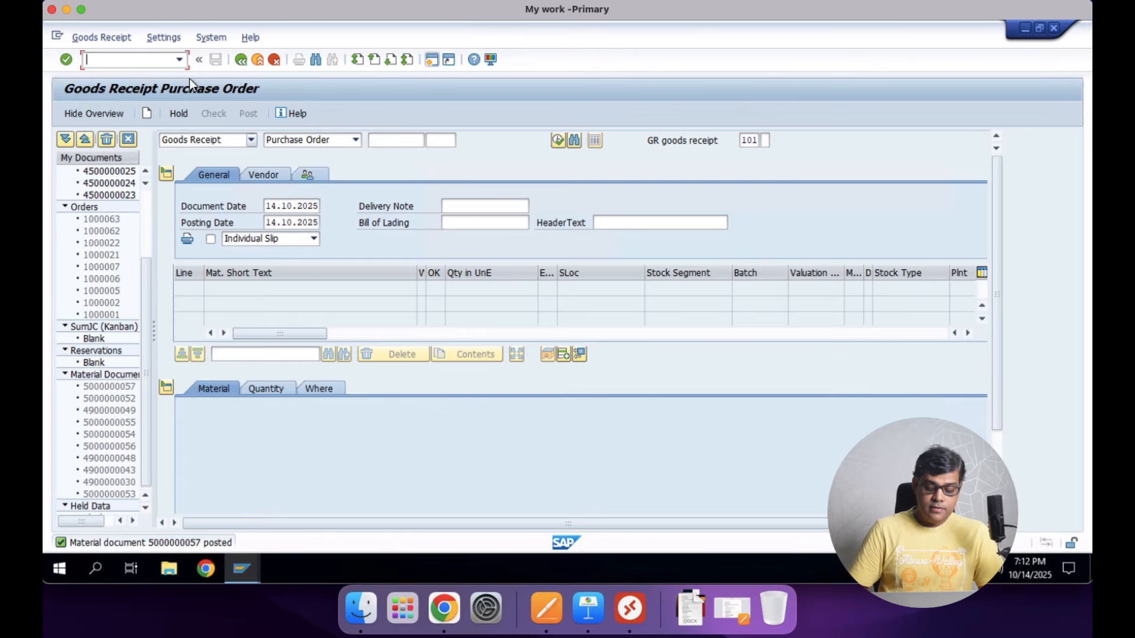
type("/nmigo")
key("Return")
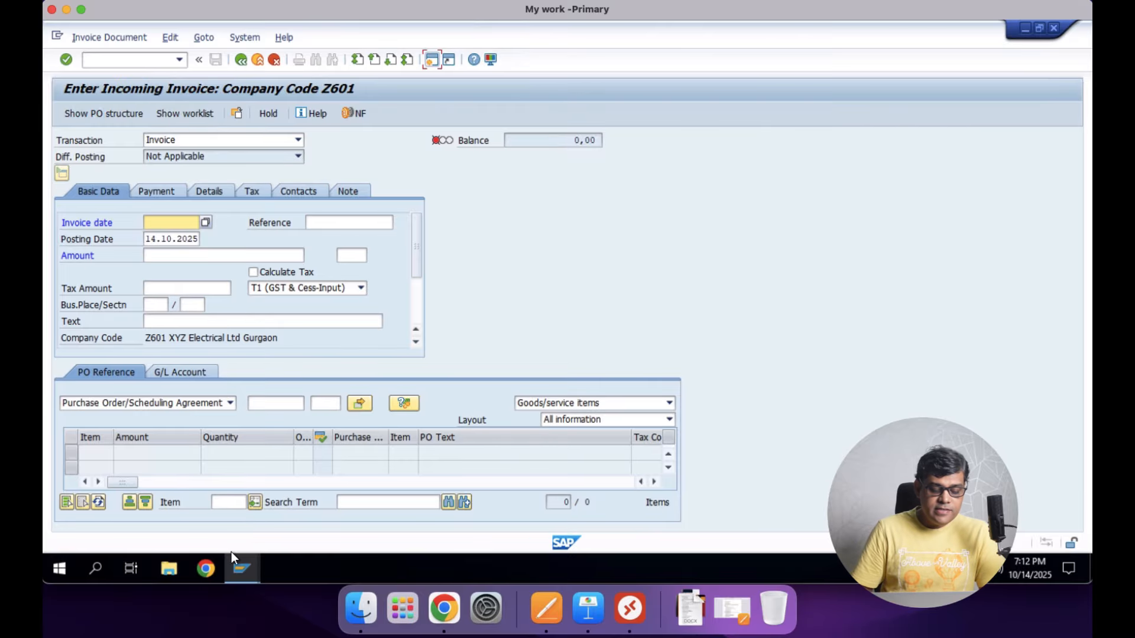
Switch to the Asset Explorer window and refresh the AUC-Vehicle asset to check its values after the goods receipt.
left_click(244, 573)
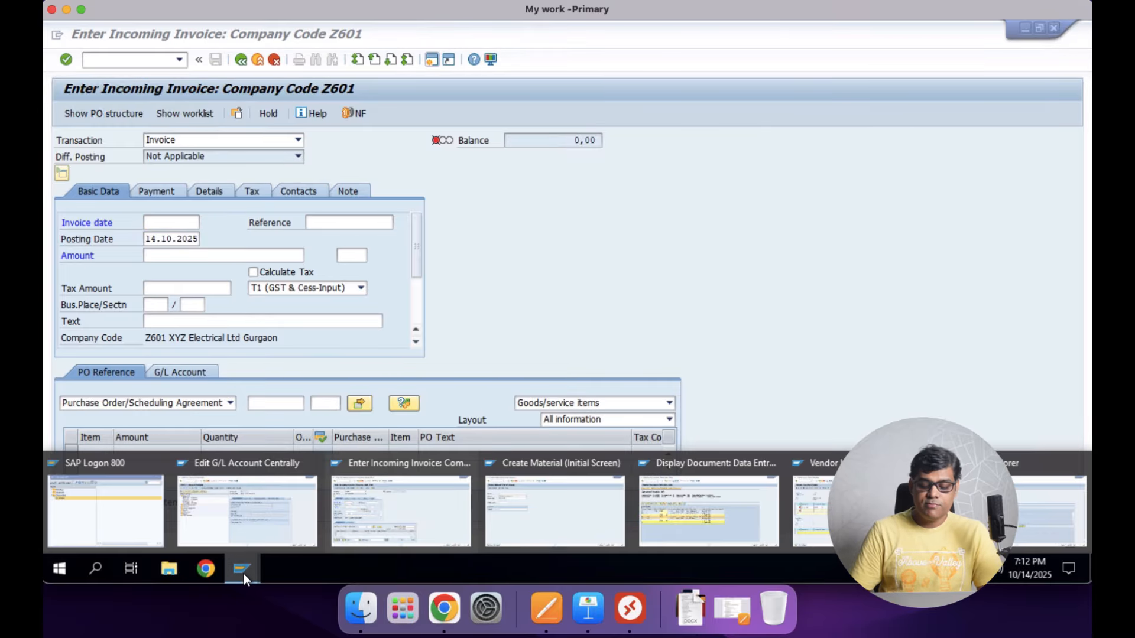
left_click(1037, 500)
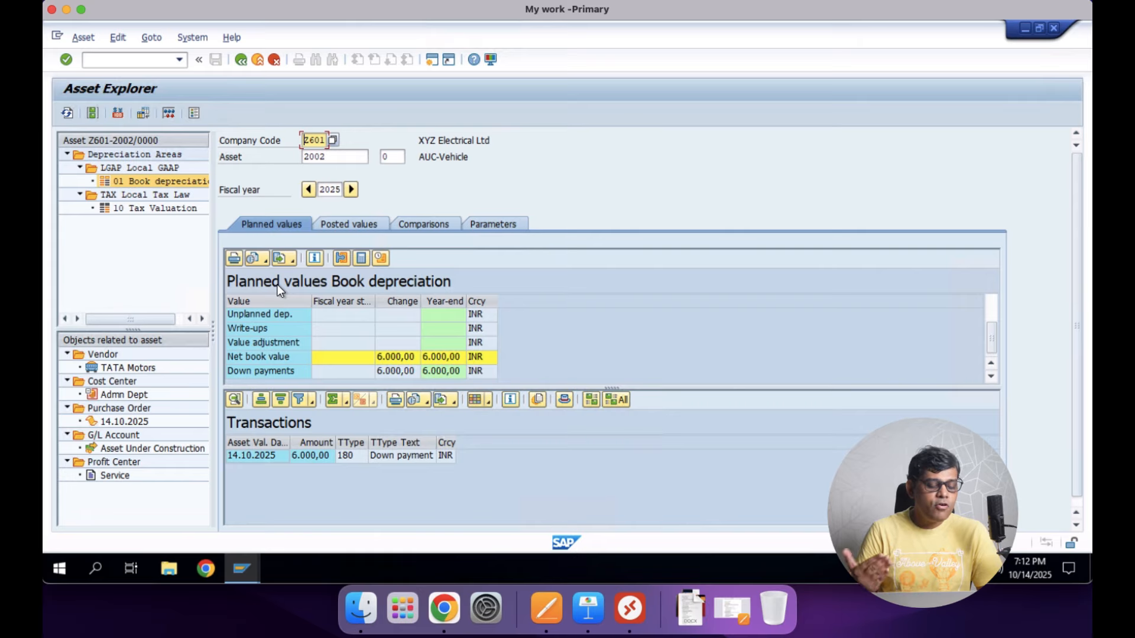
left_click(68, 115)
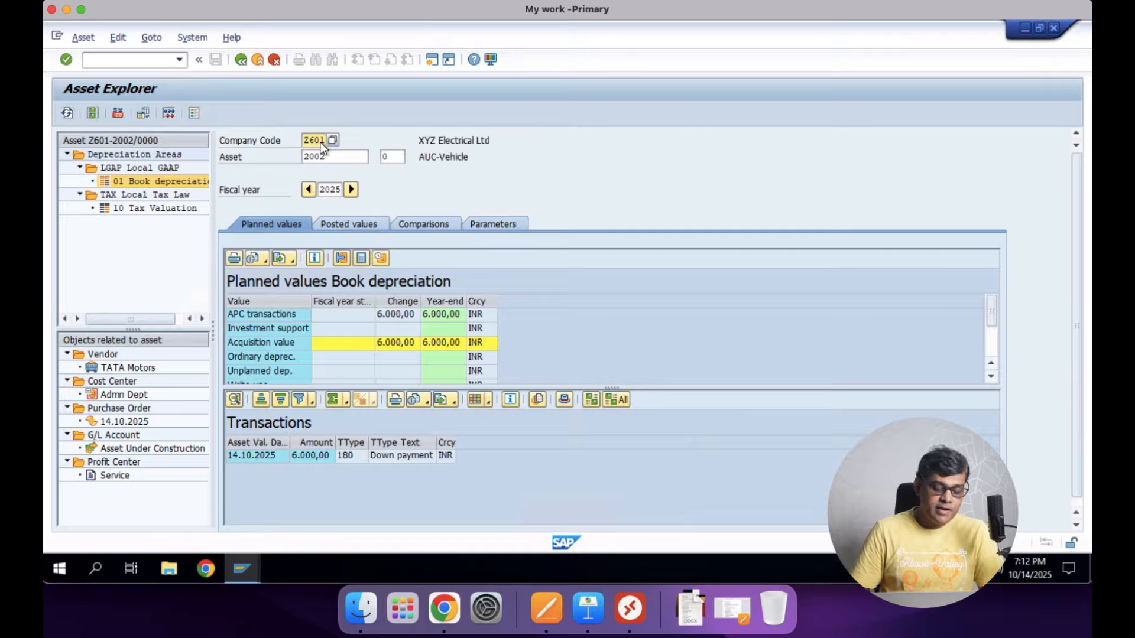
Return to the incoming invoice and enter the purchase order number as reference, invoice date 14.10.2025, and automatic tax calculation.
left_click(256, 567)
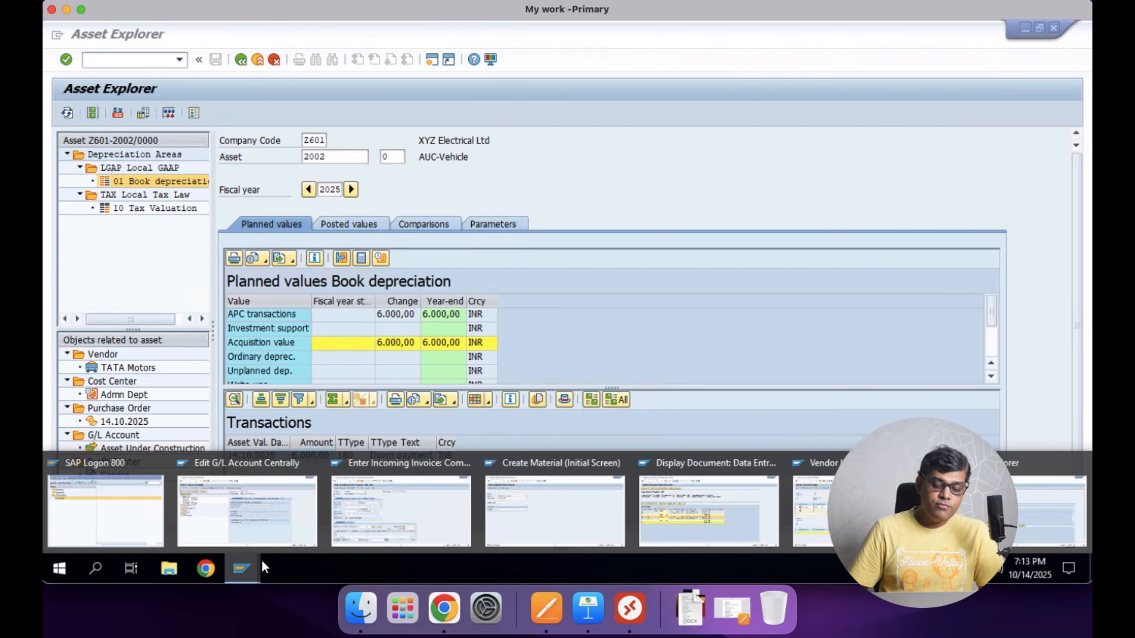
left_click(621, 464)
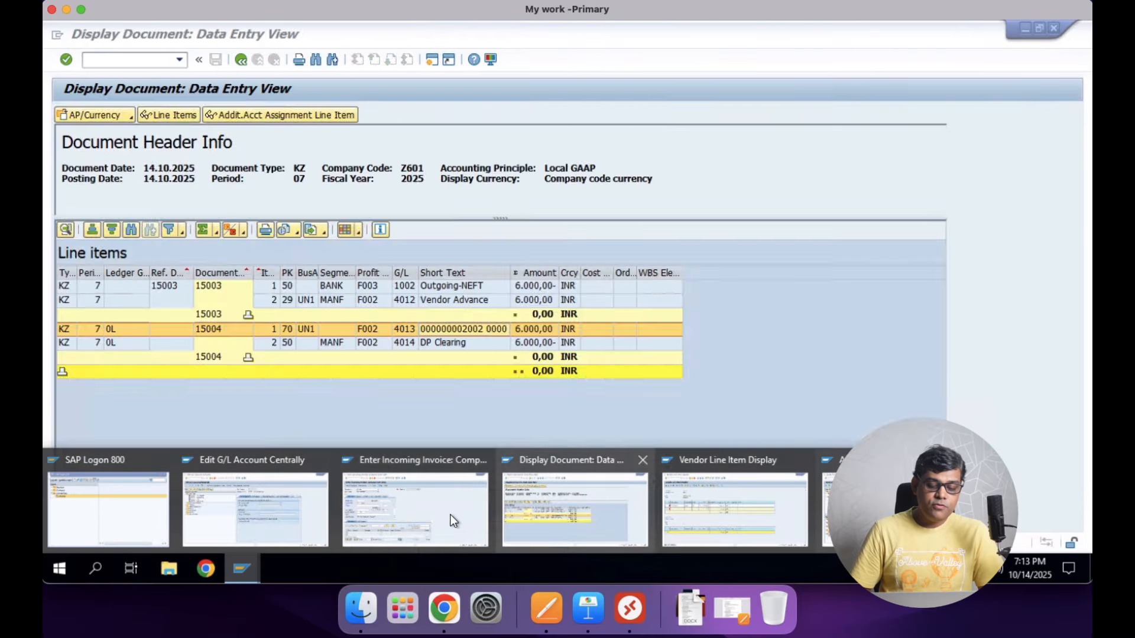
left_click(452, 520)
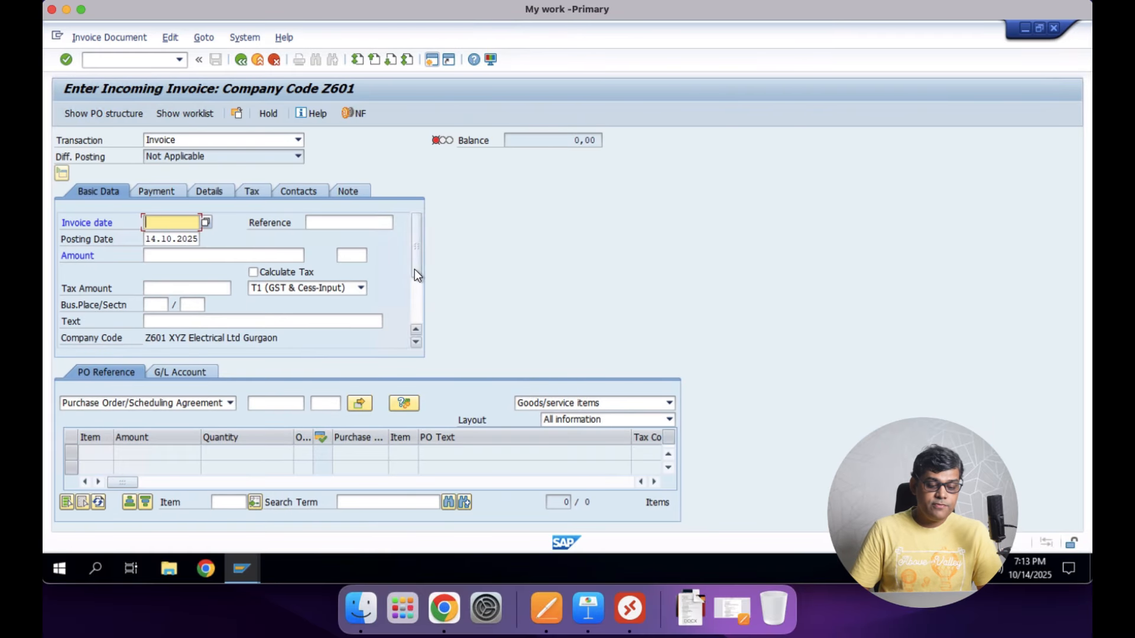
left_click(311, 224)
key("ctrl+v")
key("shift+Tab")
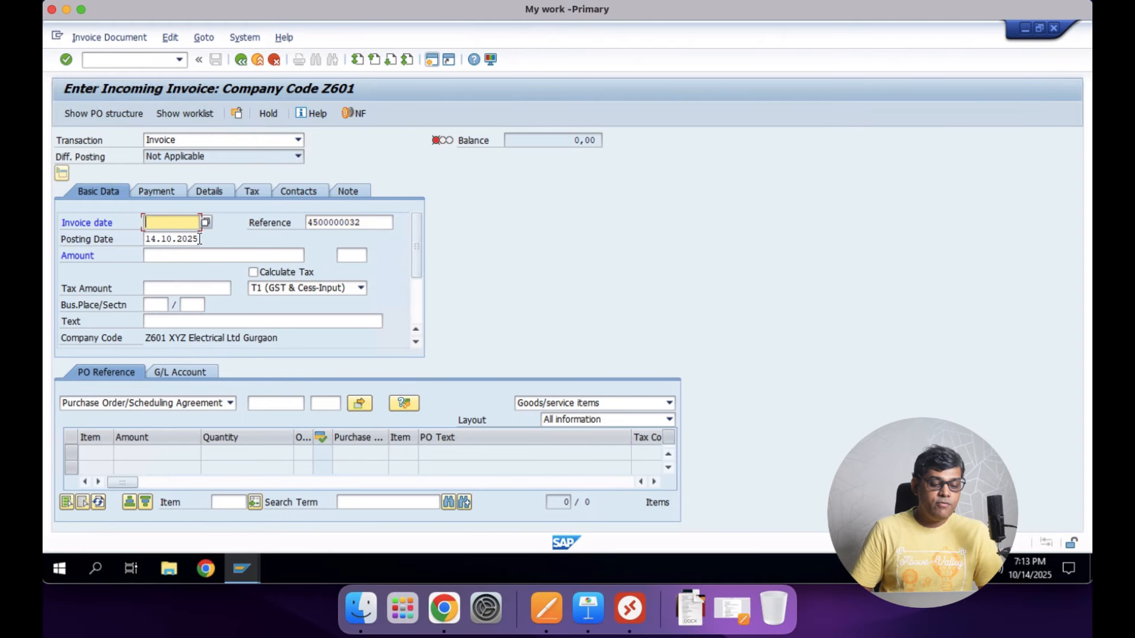
left_click(206, 220)
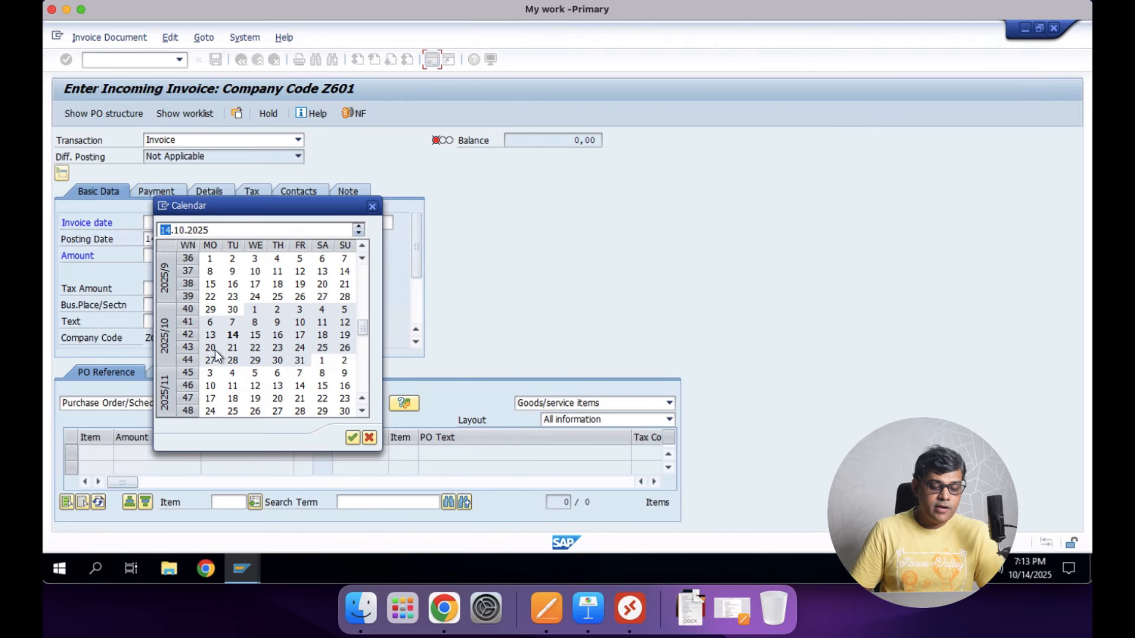
double_click(236, 334)
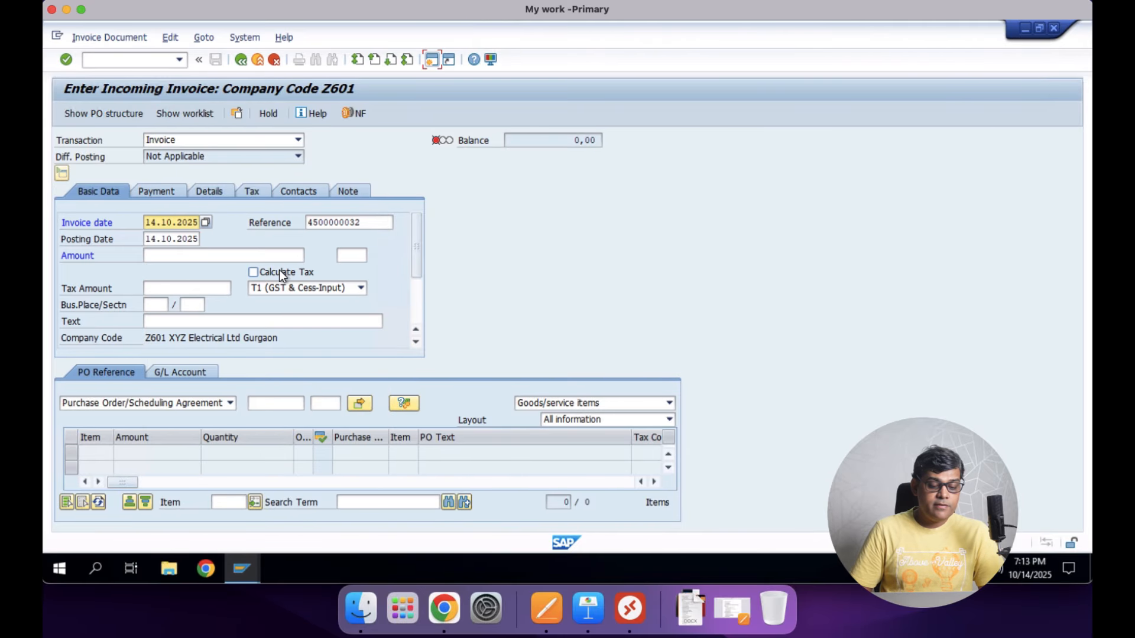
left_click(280, 272)
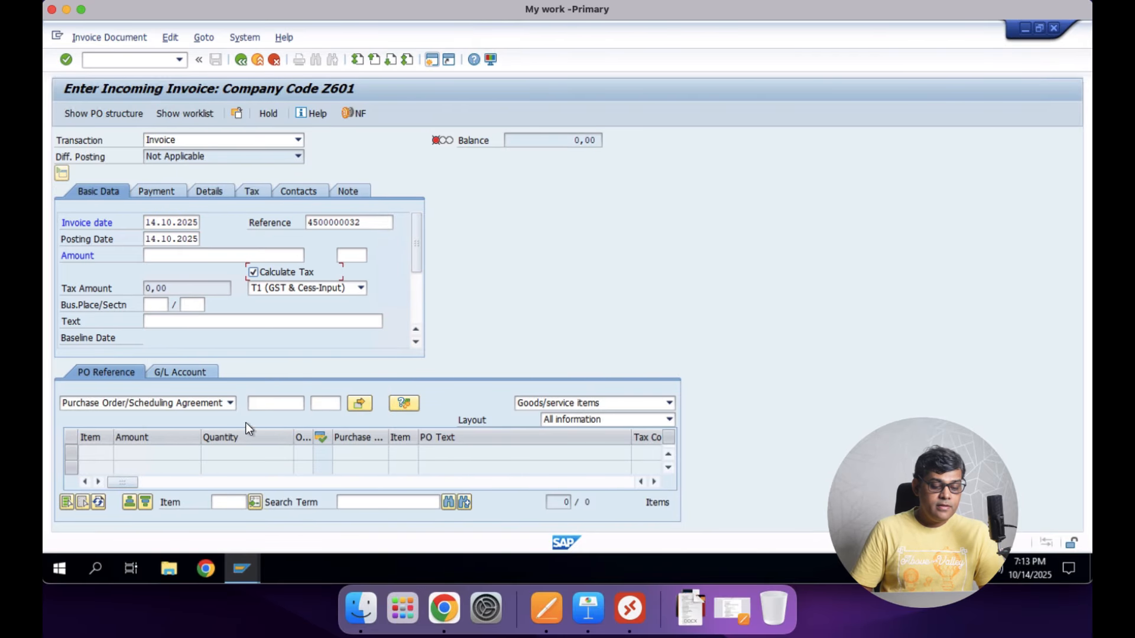
Assign the TATA Motors purchase order to the invoice and adopt its delivered item.
left_click(270, 404)
key("ctrl+v")
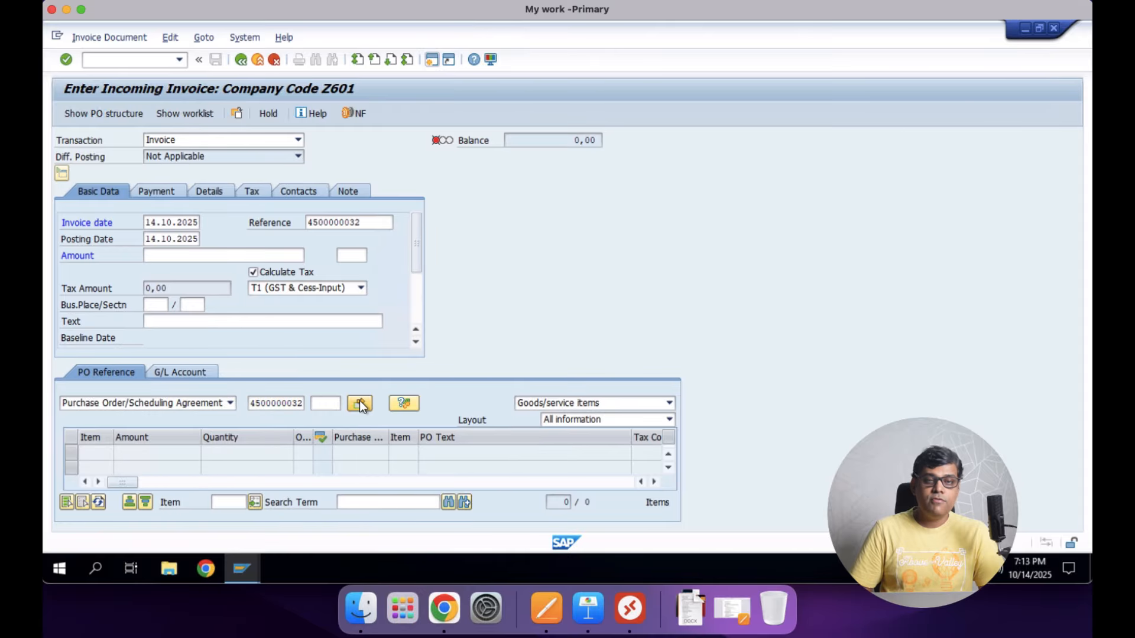
left_click(360, 403)
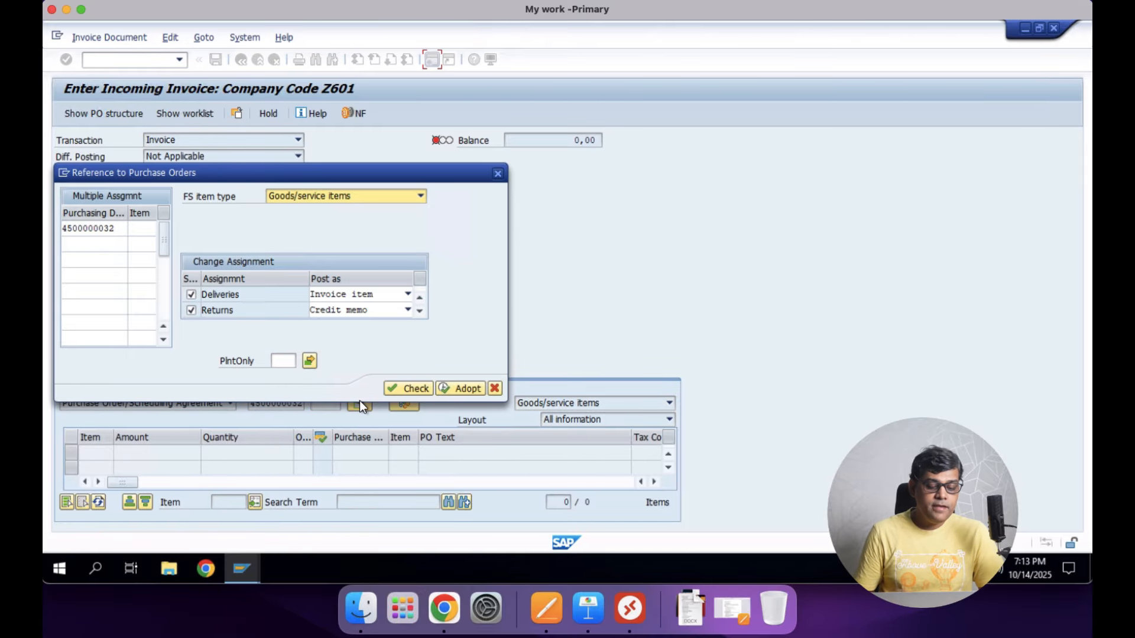
left_click(467, 390)
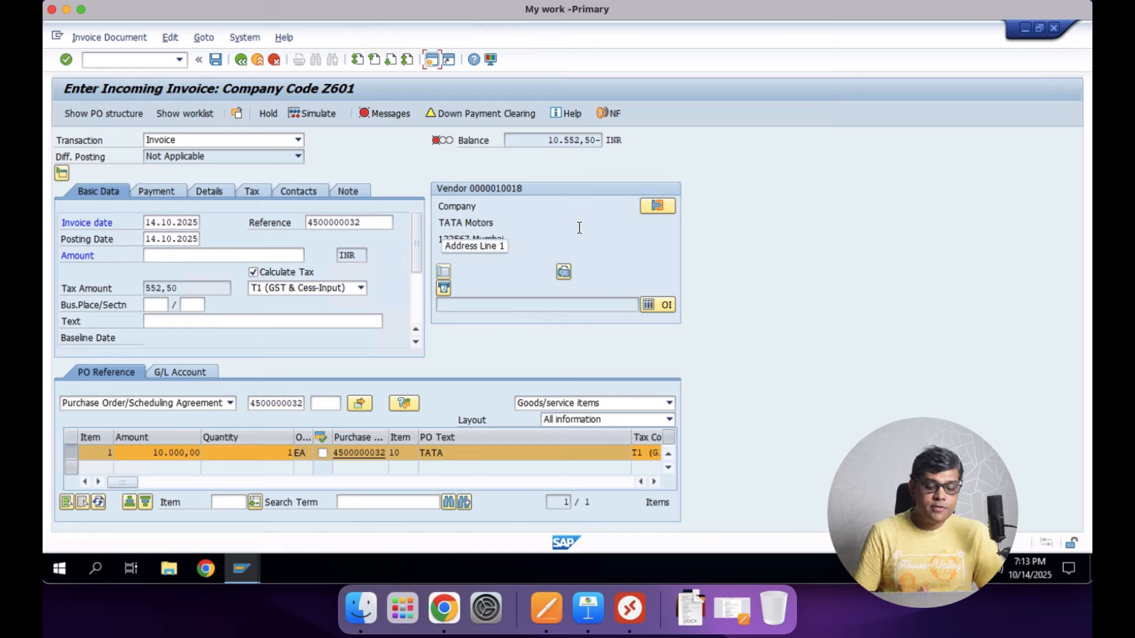
Set the invoice amount to 10552,50 INR and the business place to H601, acknowledging the existing down payment notice.
left_click(168, 257)
type("104")
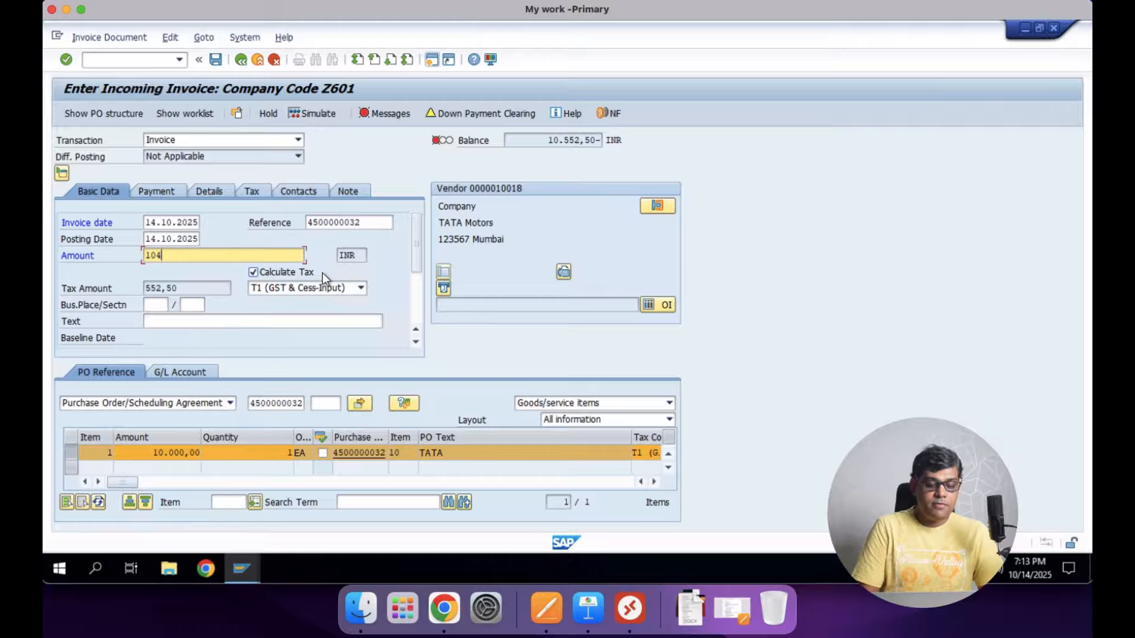
key("BackSpace")
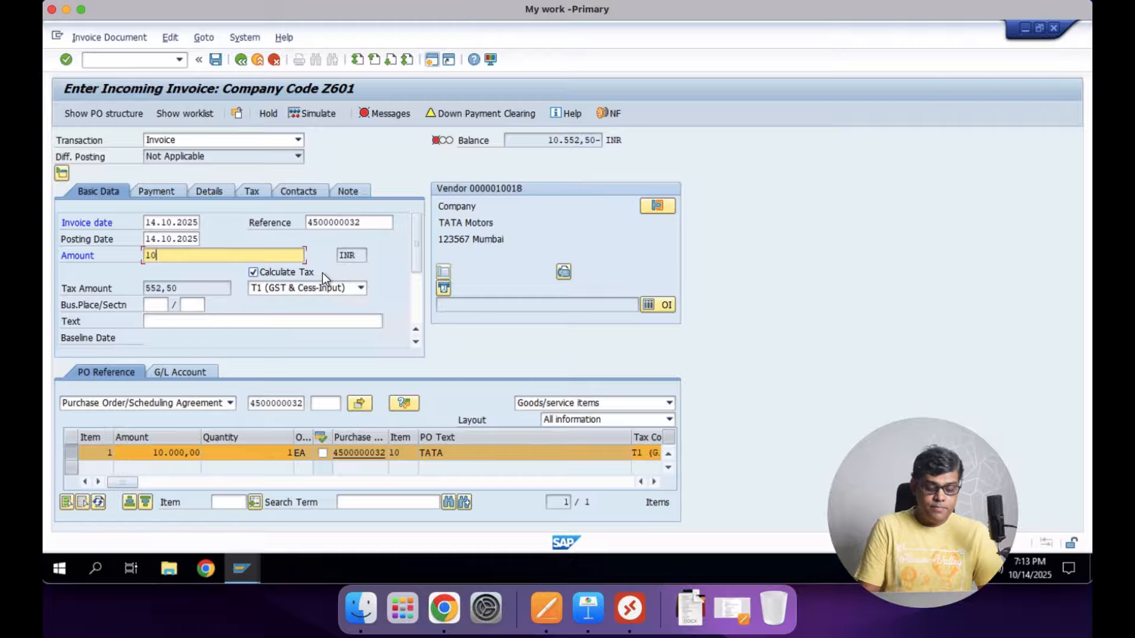
type("552")
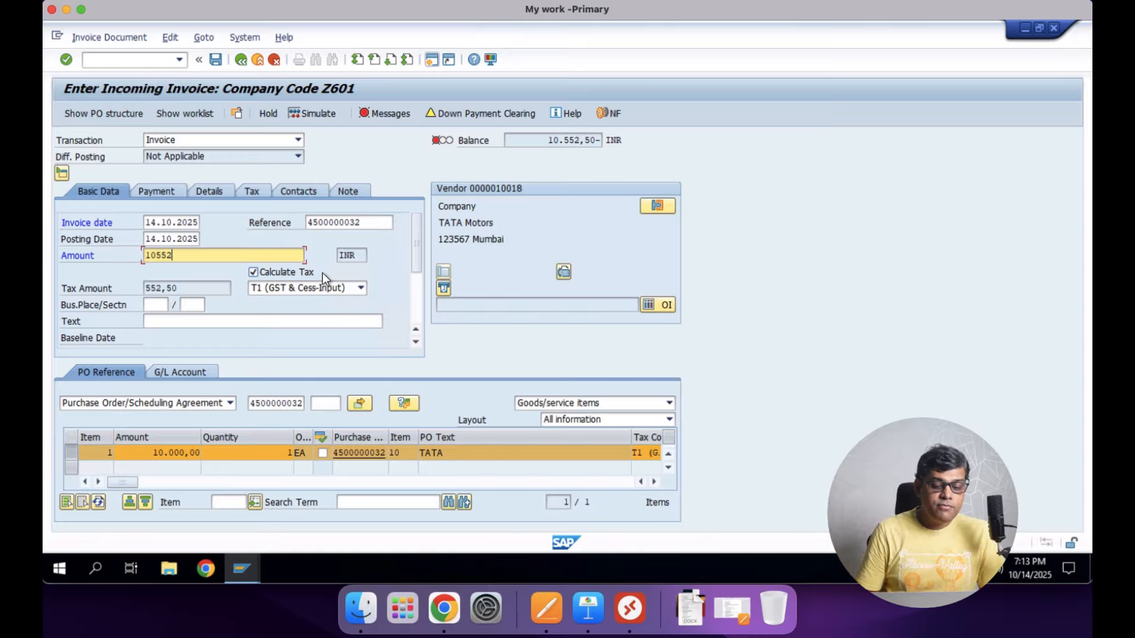
type(",50")
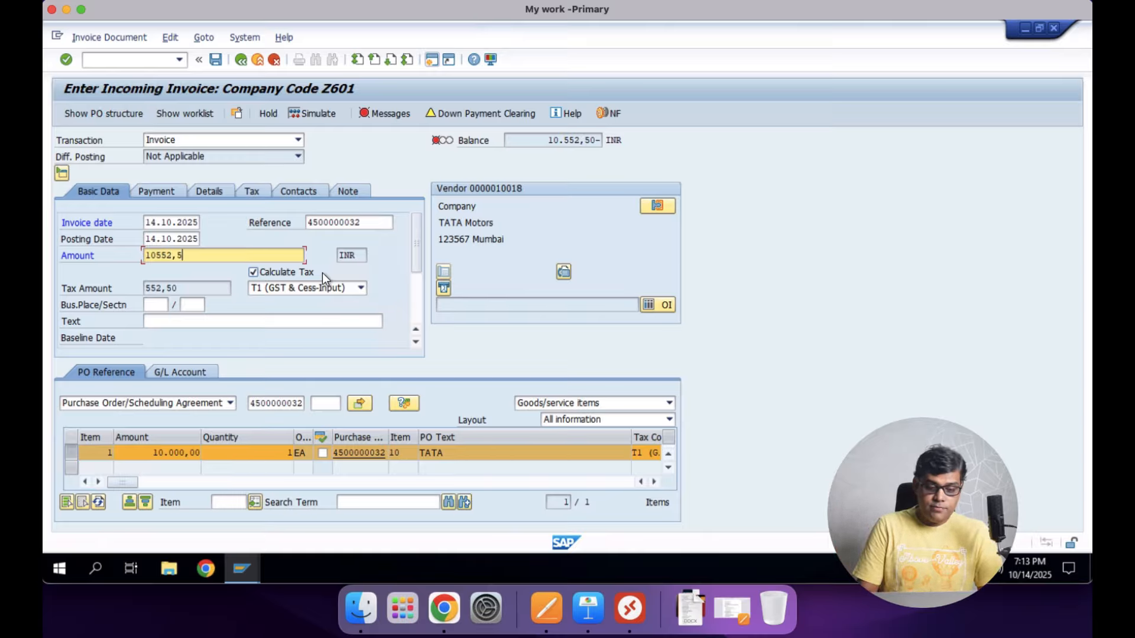
left_click(155, 302)
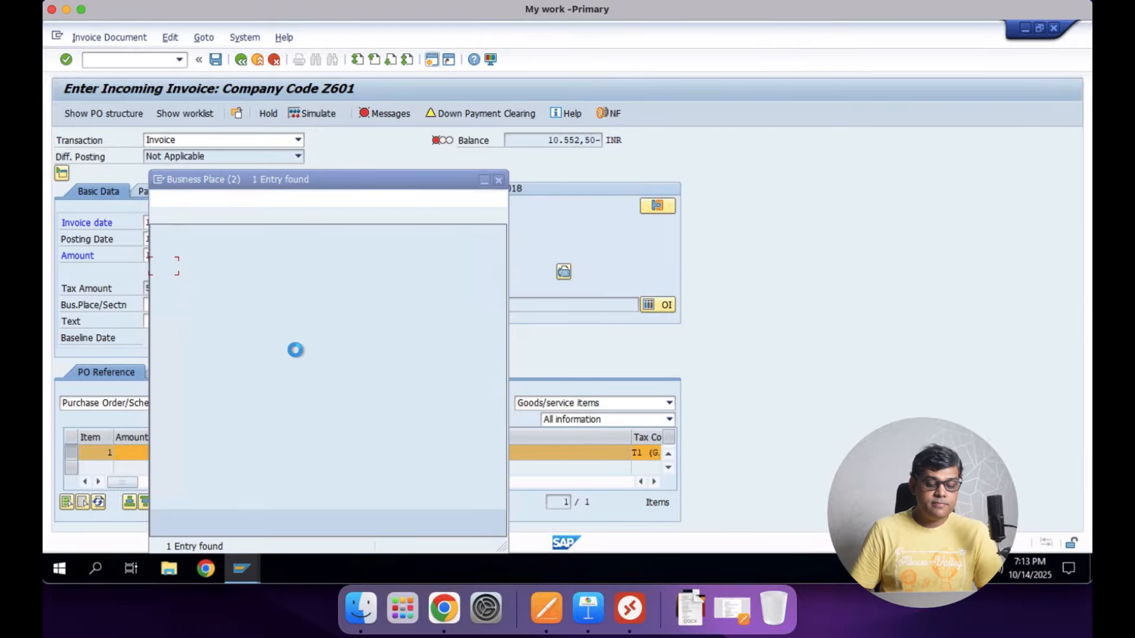
double_click(211, 265)
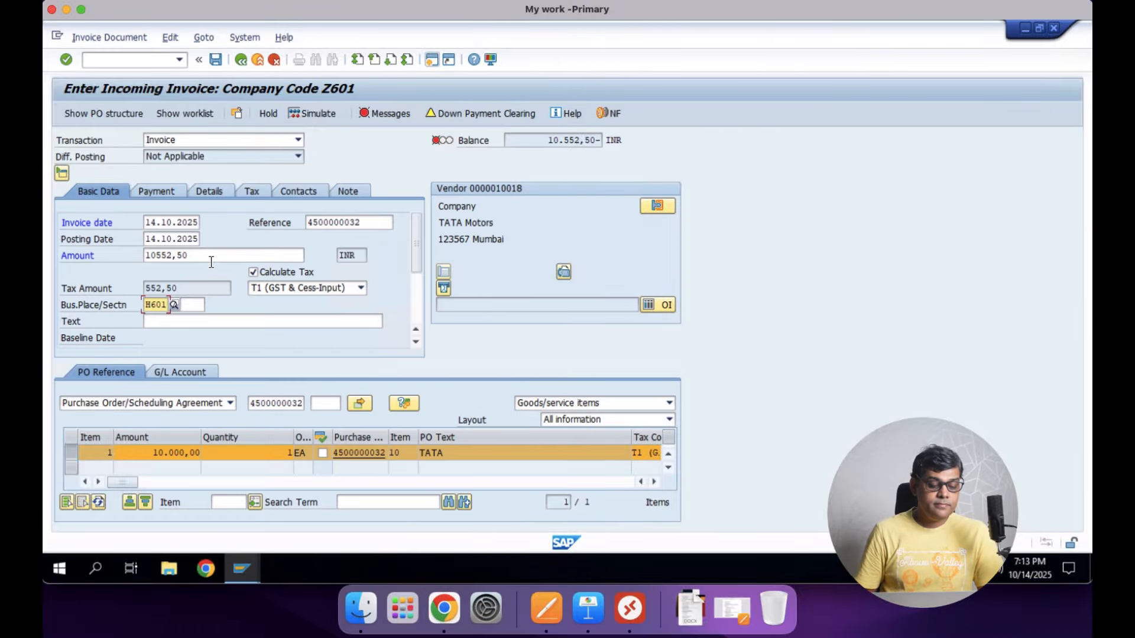
key("Return")
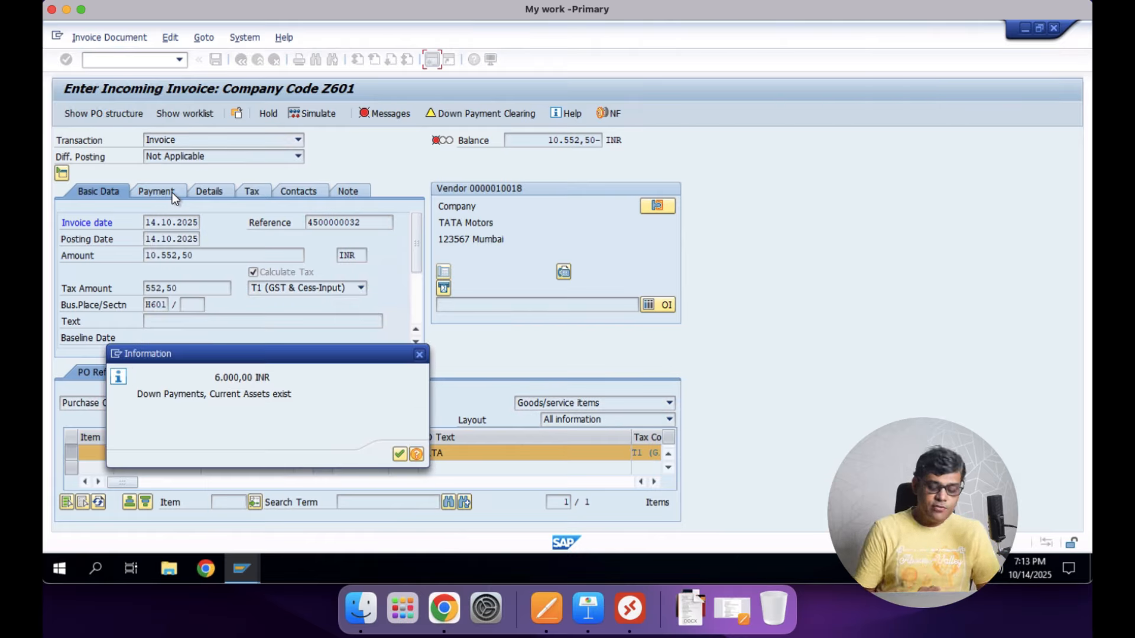
key("Return")
Set the payment baseline date to 14.10.2025 and post the incoming invoice.
left_click(172, 192)
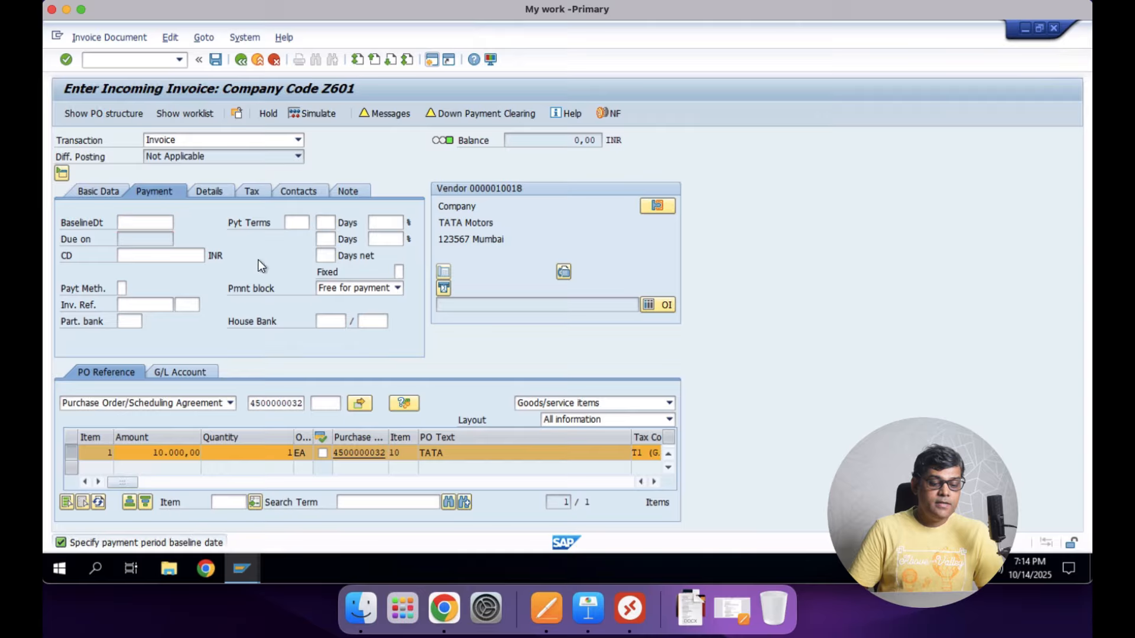
key("F4")
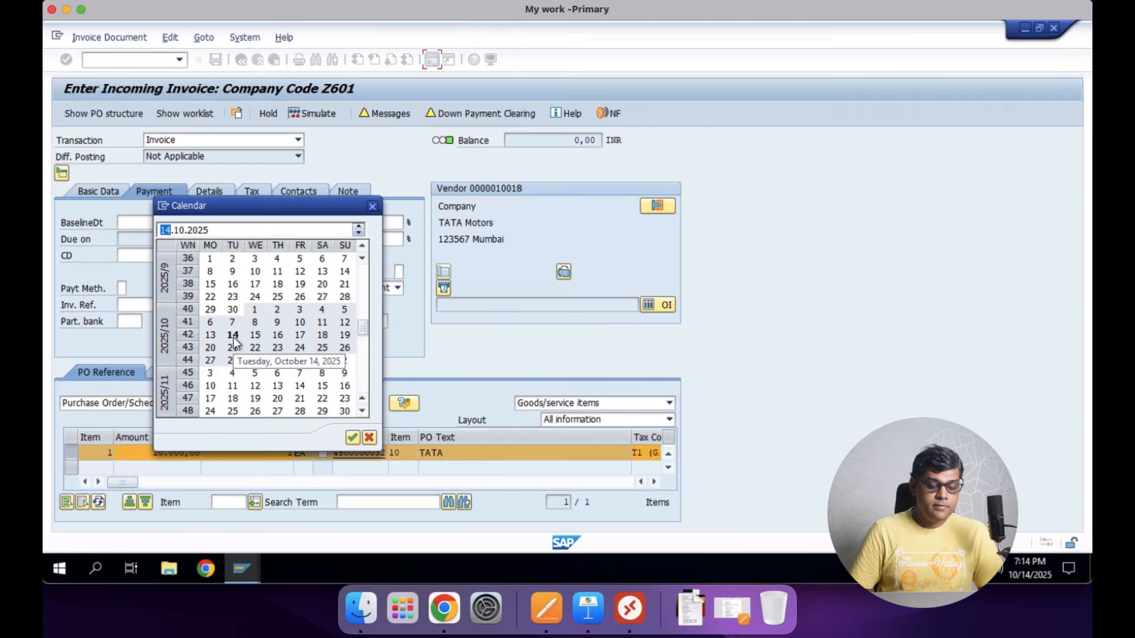
double_click(233, 336)
key("Return")
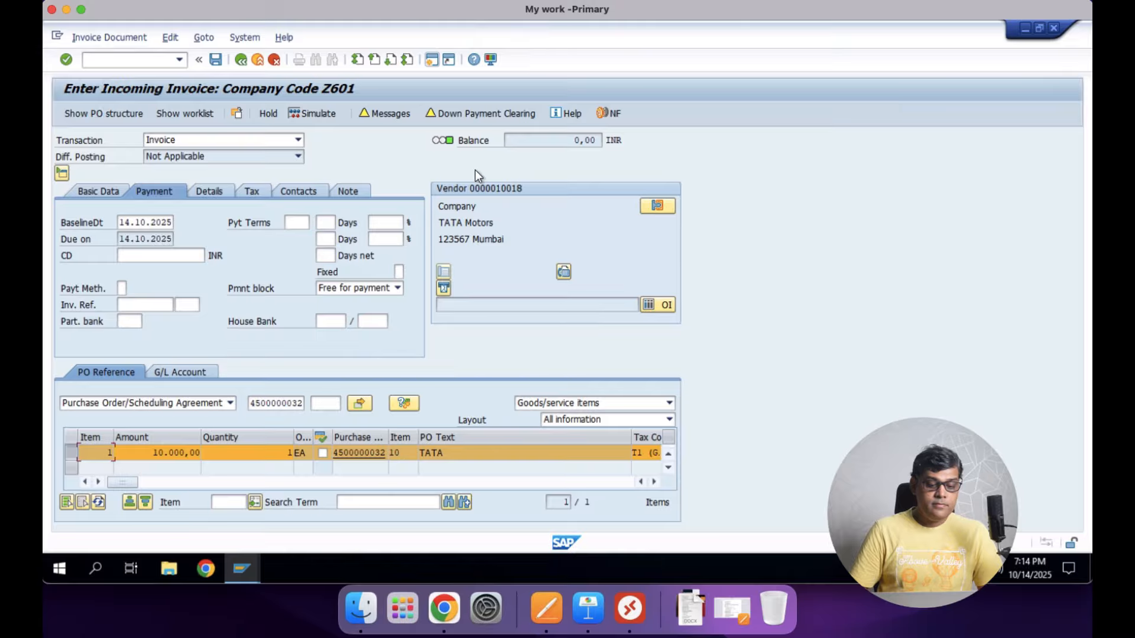
left_click(217, 61)
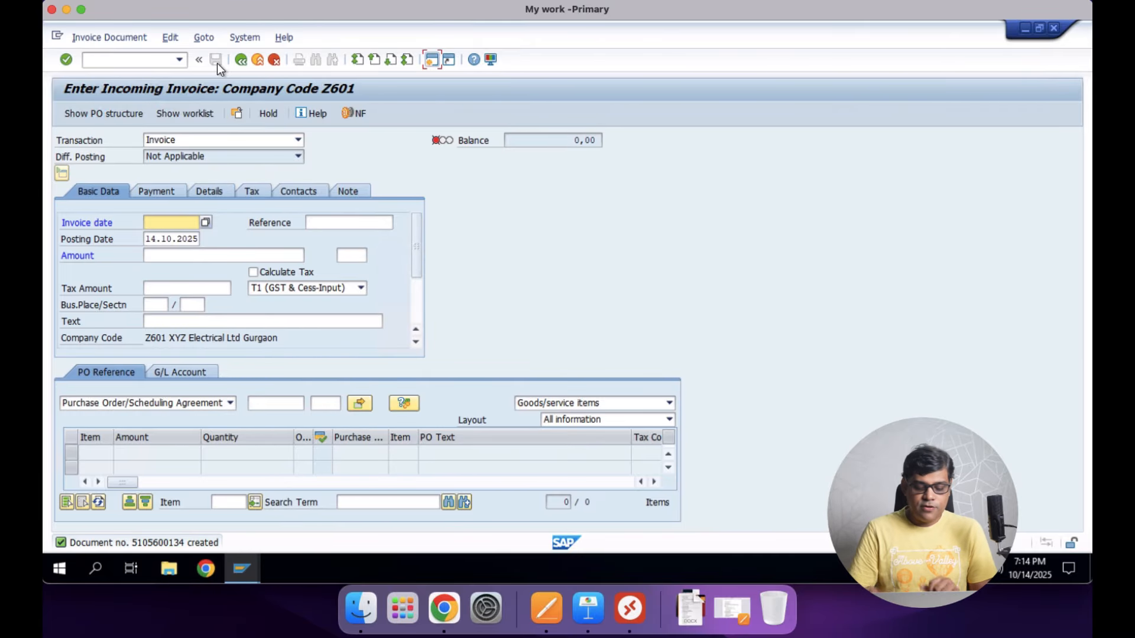
Switch to the TATA Motors vendor line item list and refresh it to check the posted invoice.
left_click(250, 568)
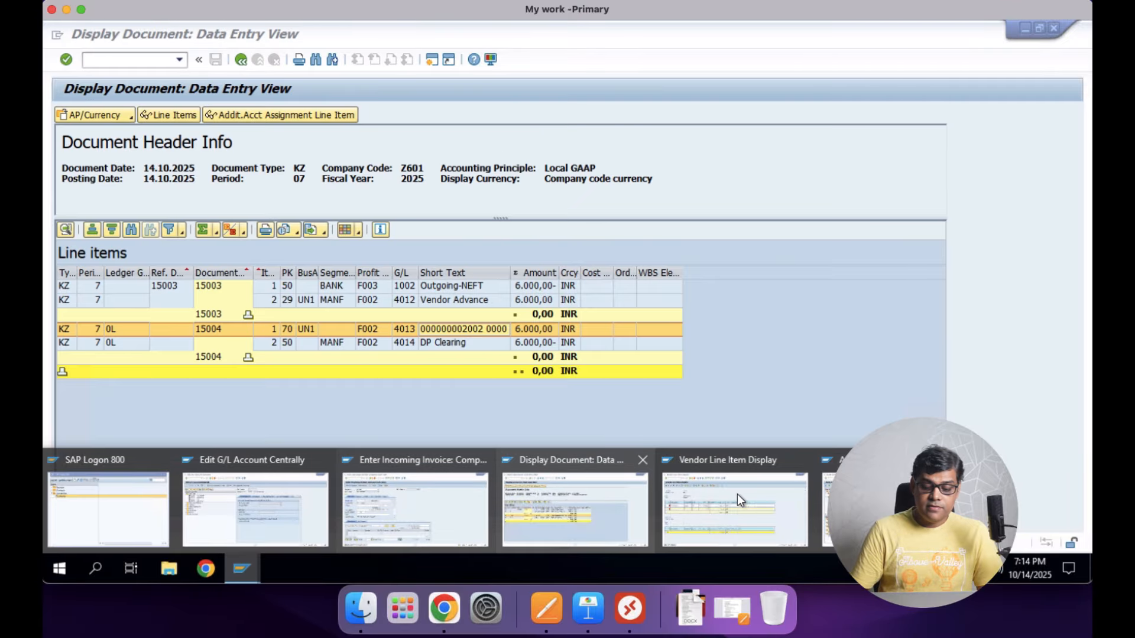
left_click(737, 494)
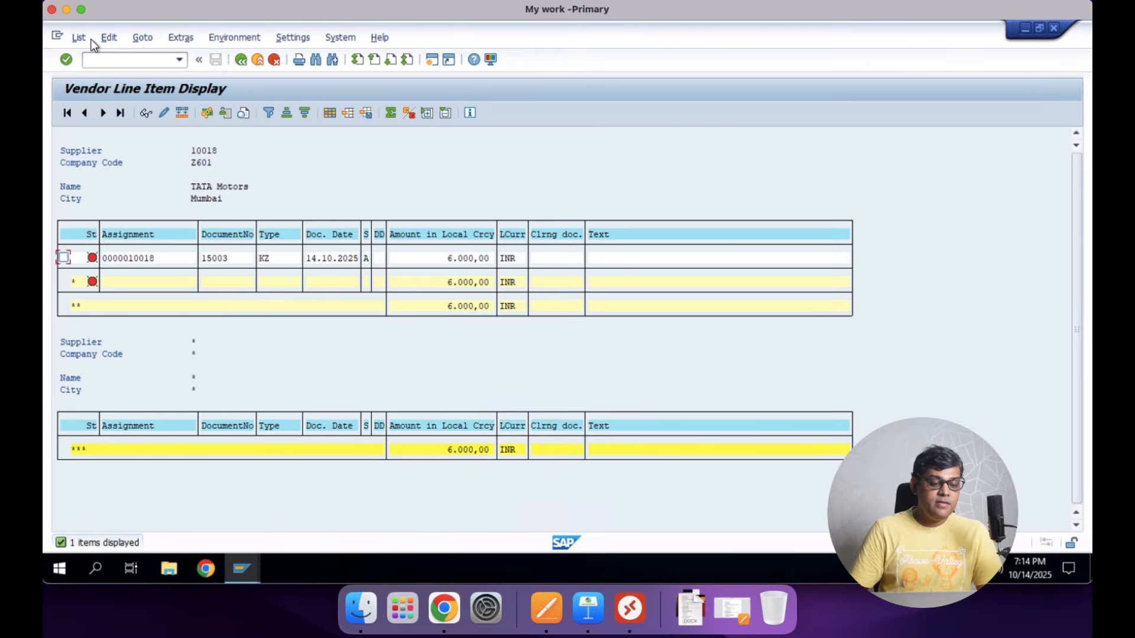
left_click(79, 38)
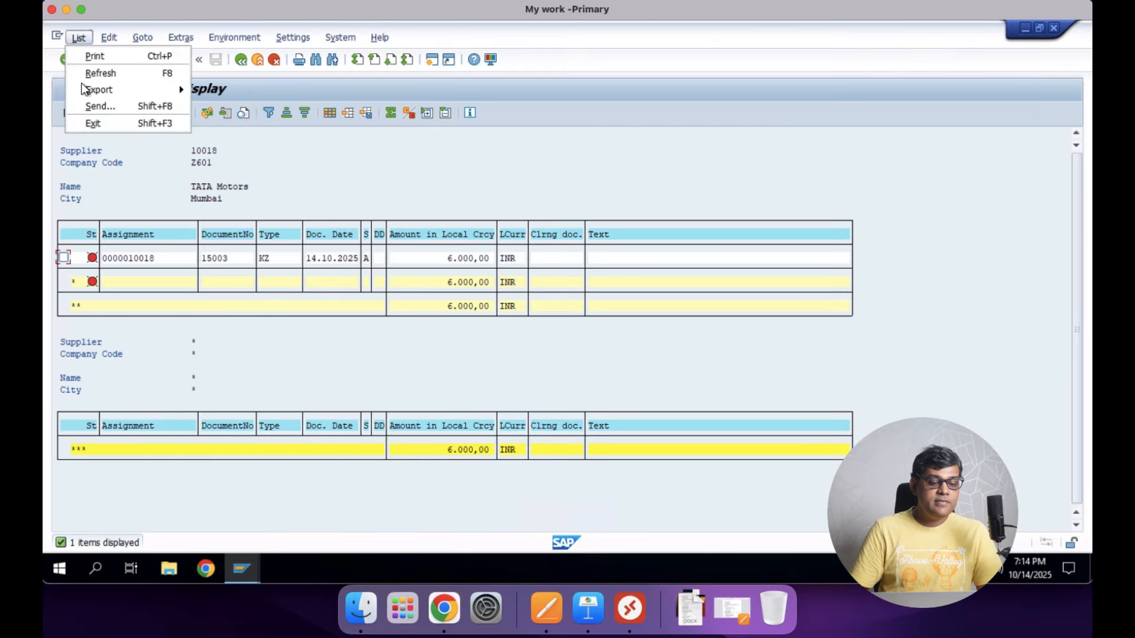
left_click(122, 76)
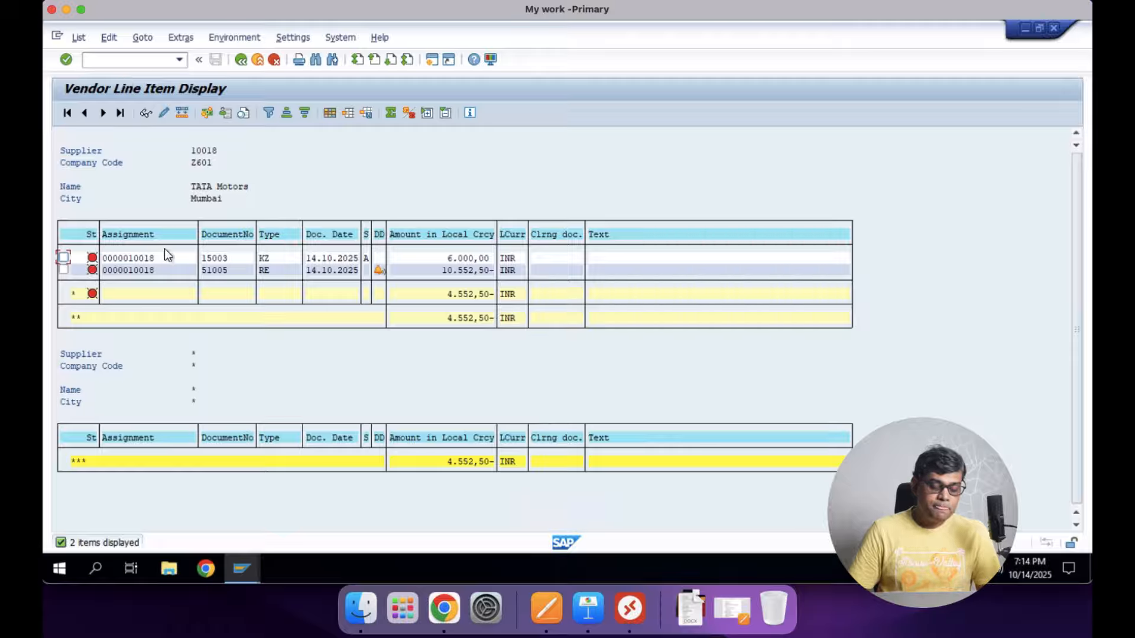
Open the full document of the RE invoice item and display its asset accounting postings.
double_click(470, 270)
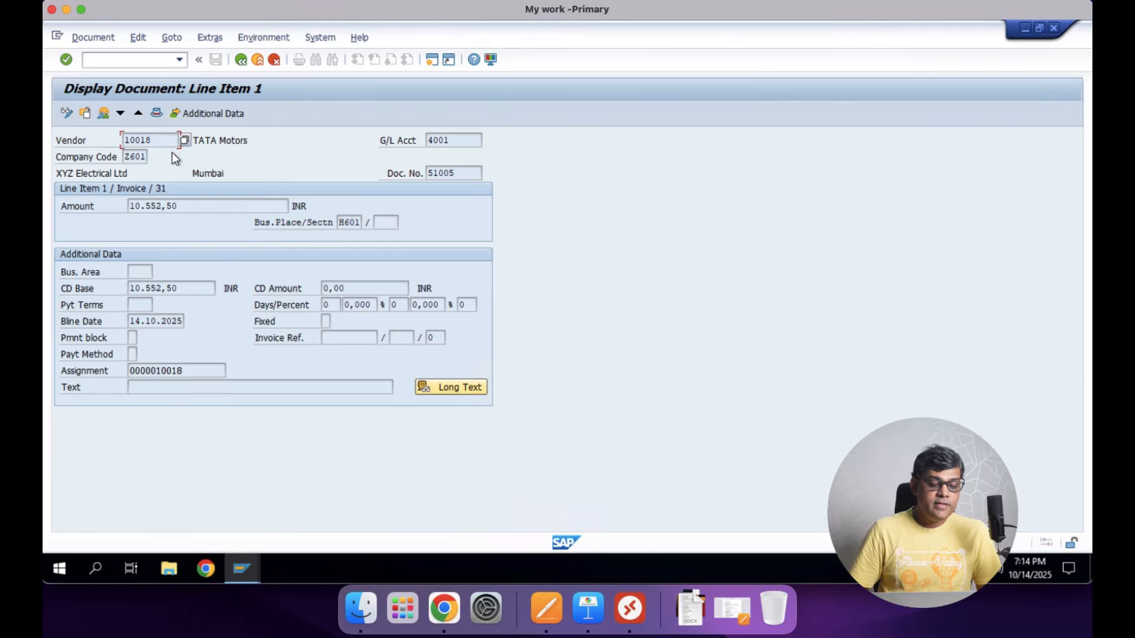
left_click(107, 114)
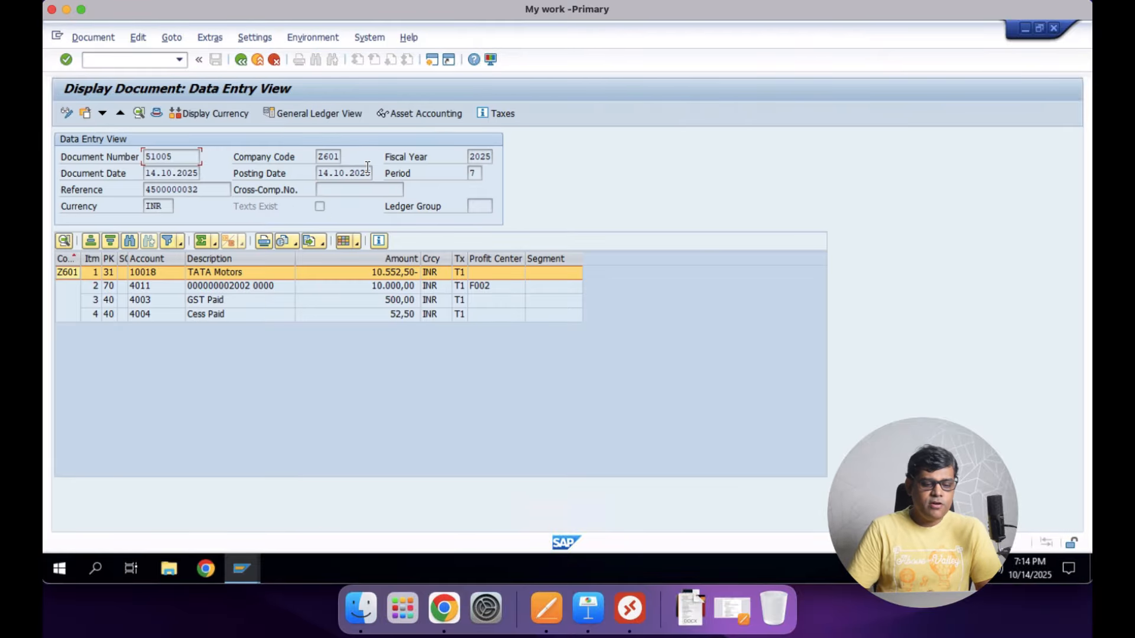
left_click(420, 114)
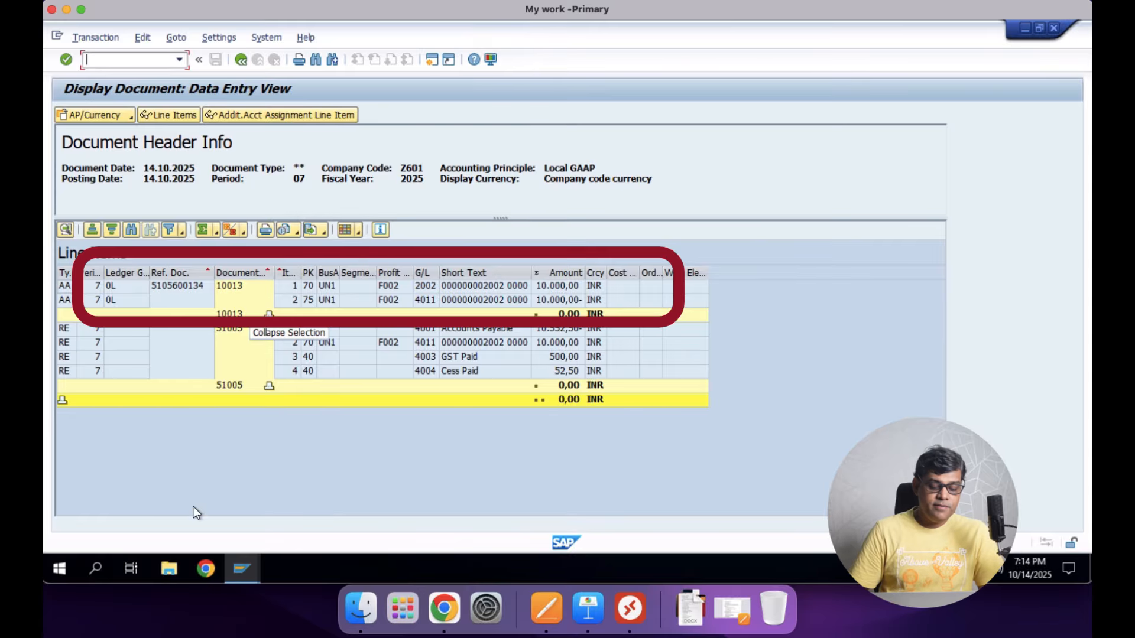
Refresh the planned values of the AUC-Vehicle asset 2002 in the Asset Explorer to review the invoice acquisition.
mouse_move(248, 573)
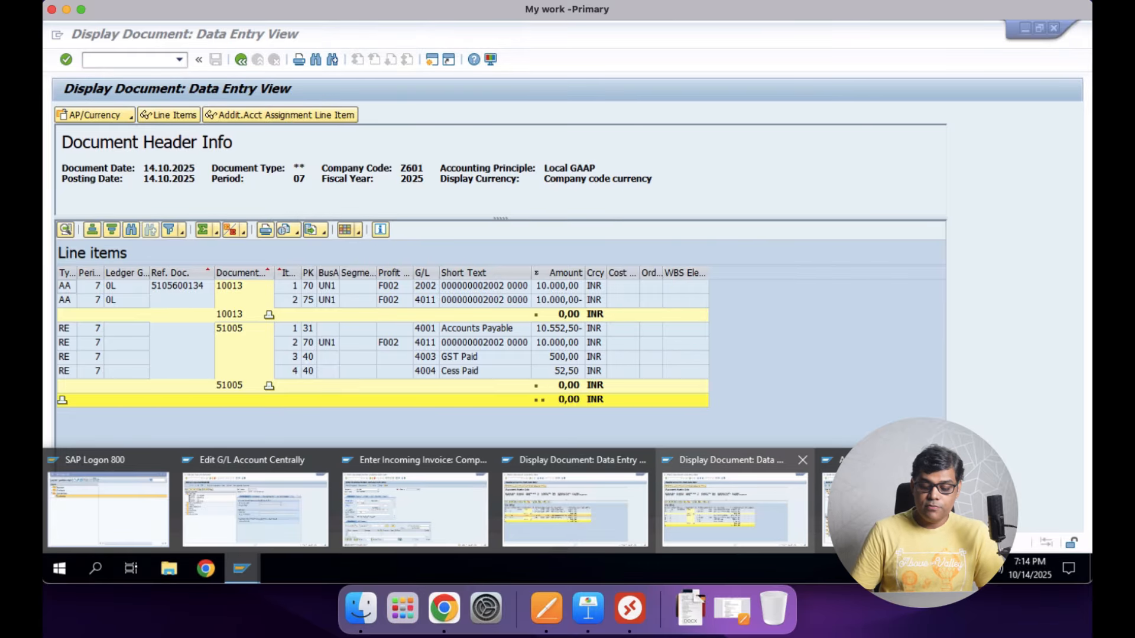
left_click(846, 503)
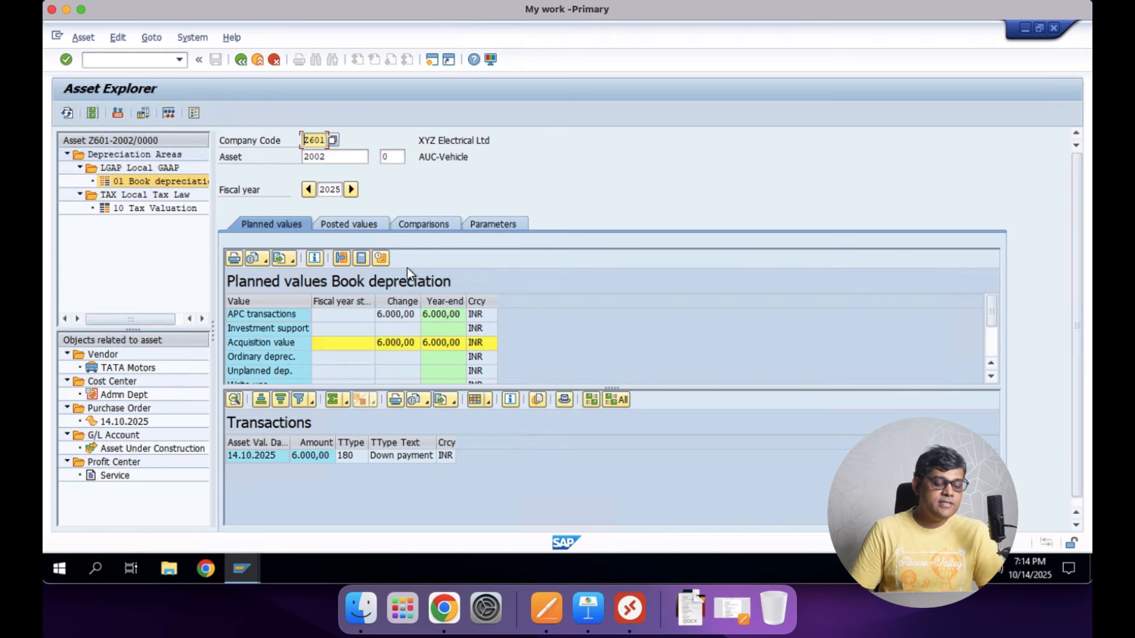
left_click(70, 113)
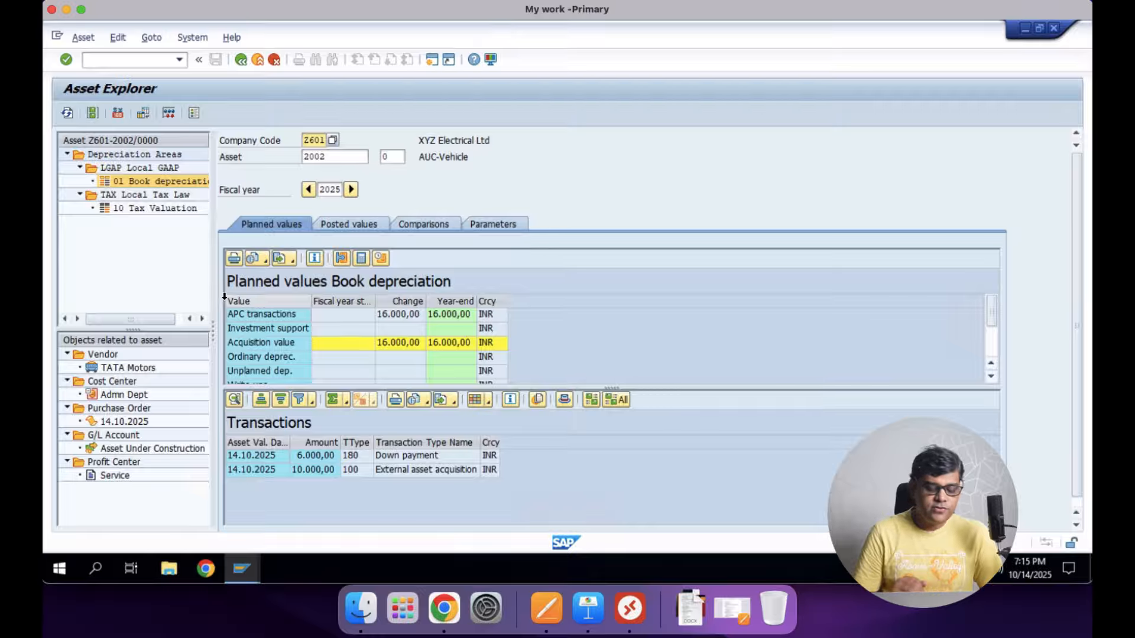
Start vendor down payment clearing with F-54, setting document date 14.10.2025 and header text "clear advance".
left_click(248, 572)
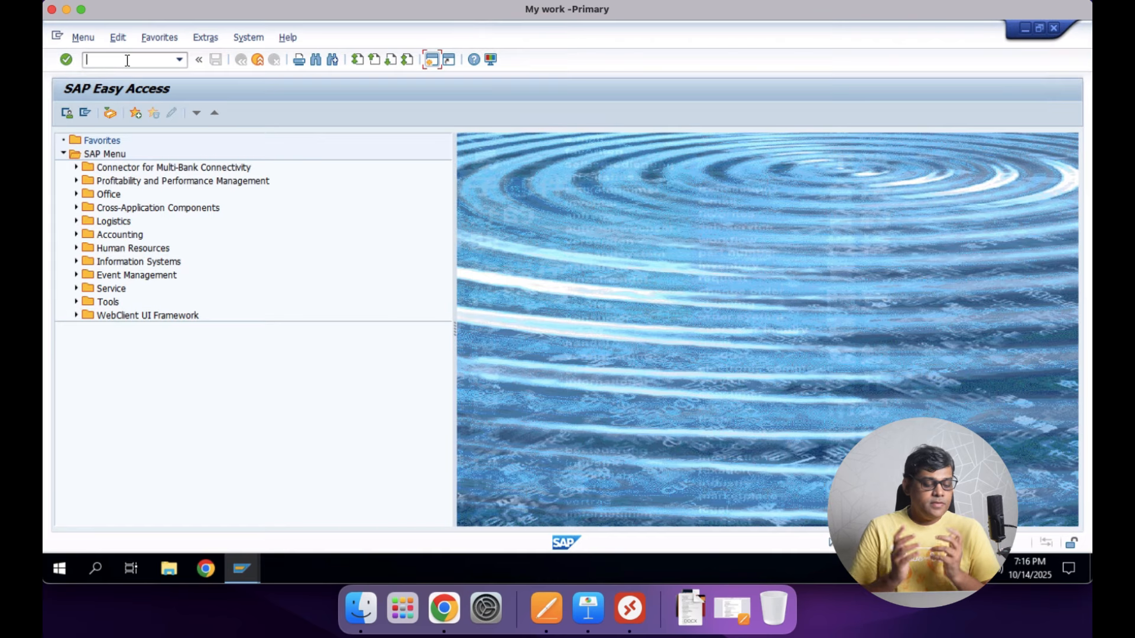
type("f-54")
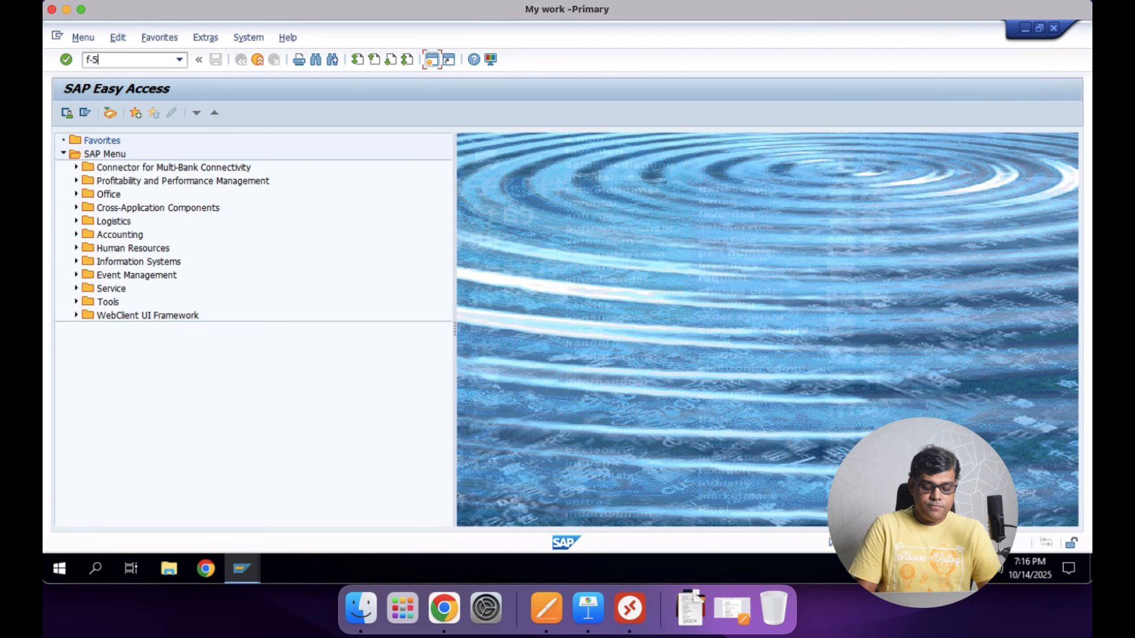
key("Return")
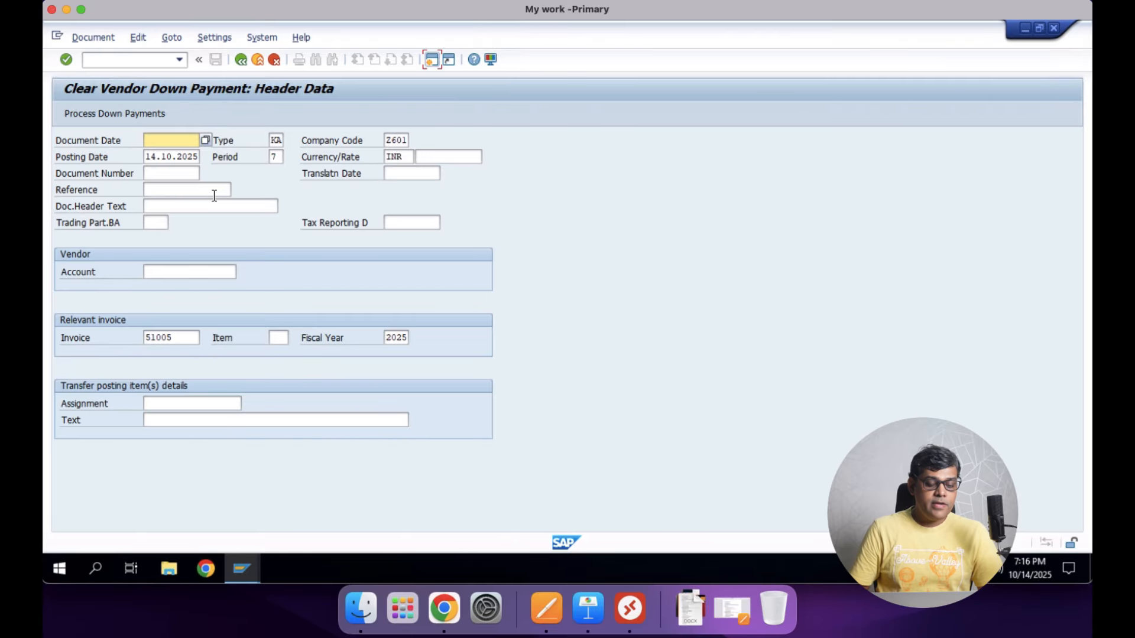
left_click(204, 138)
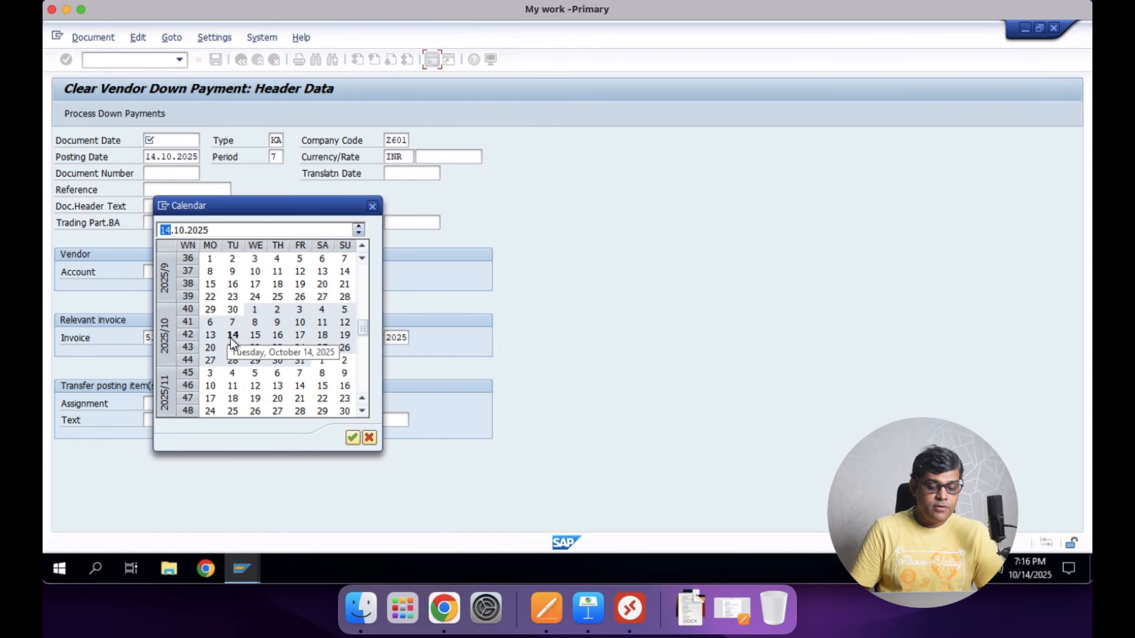
double_click(230, 336)
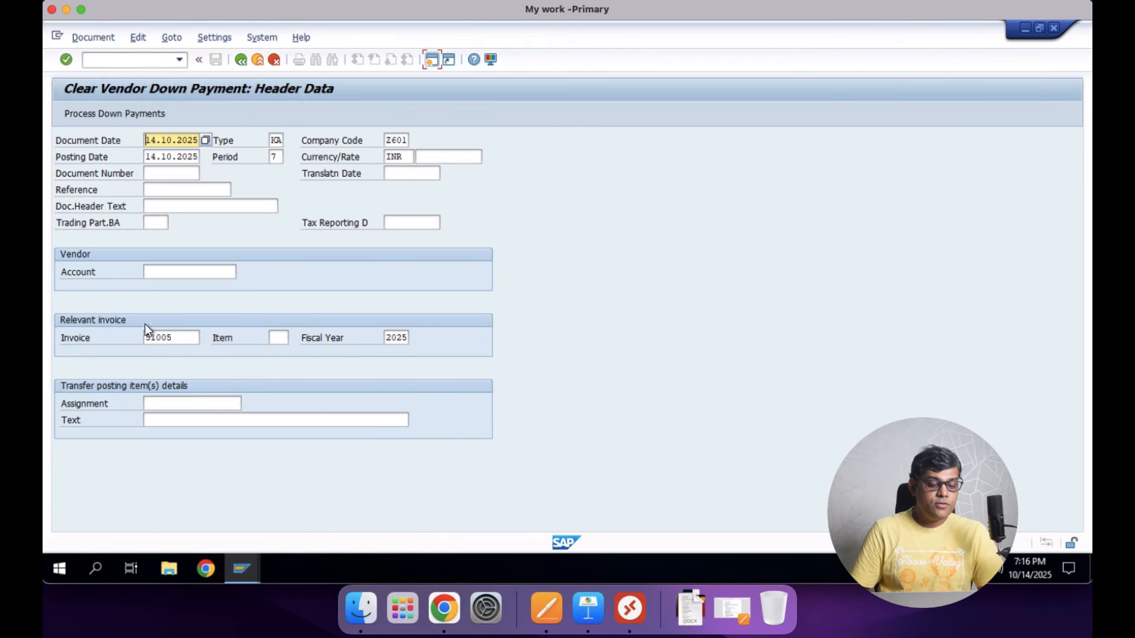
left_click(180, 202)
type("clea")
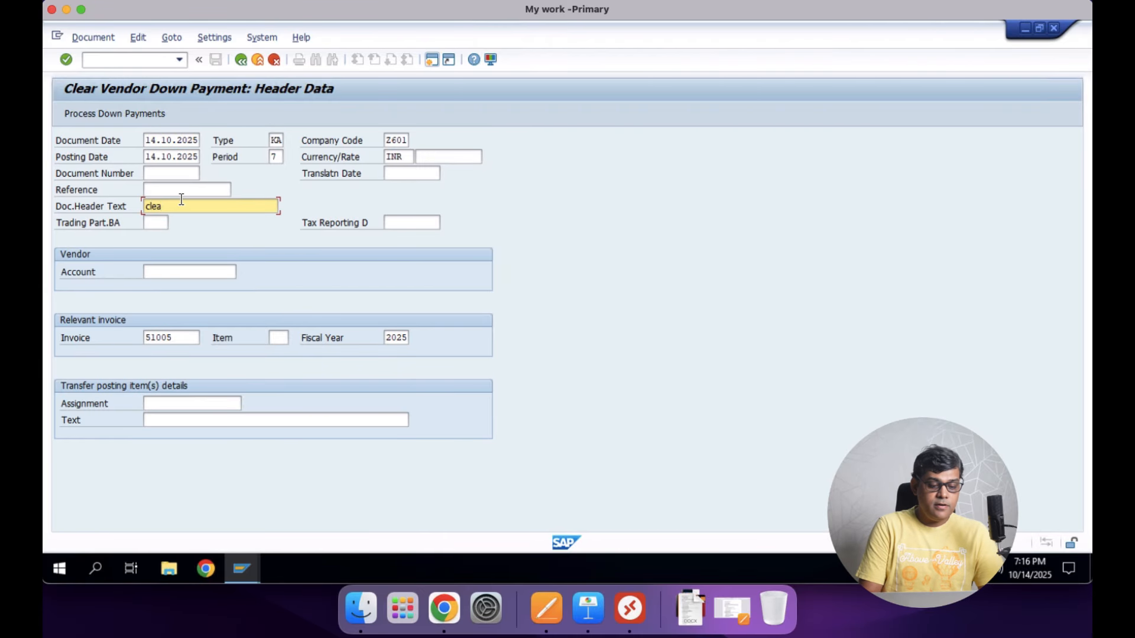
type("r advance")
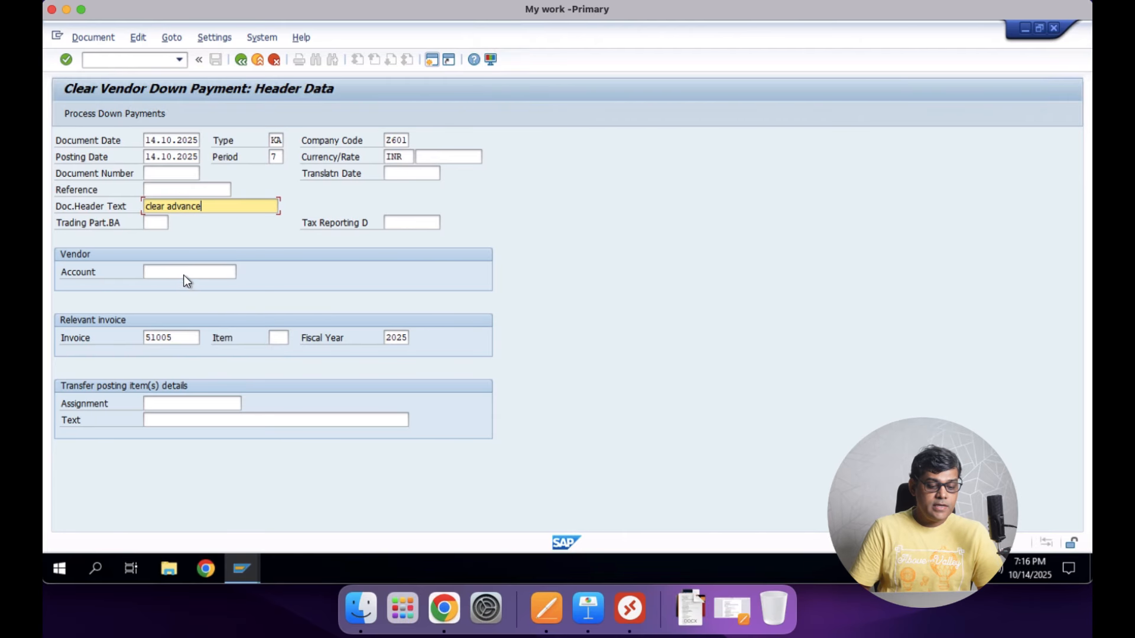
Look up the company code's suppliers and set TATA Motors as the vendor account for the clearing.
left_click(239, 272)
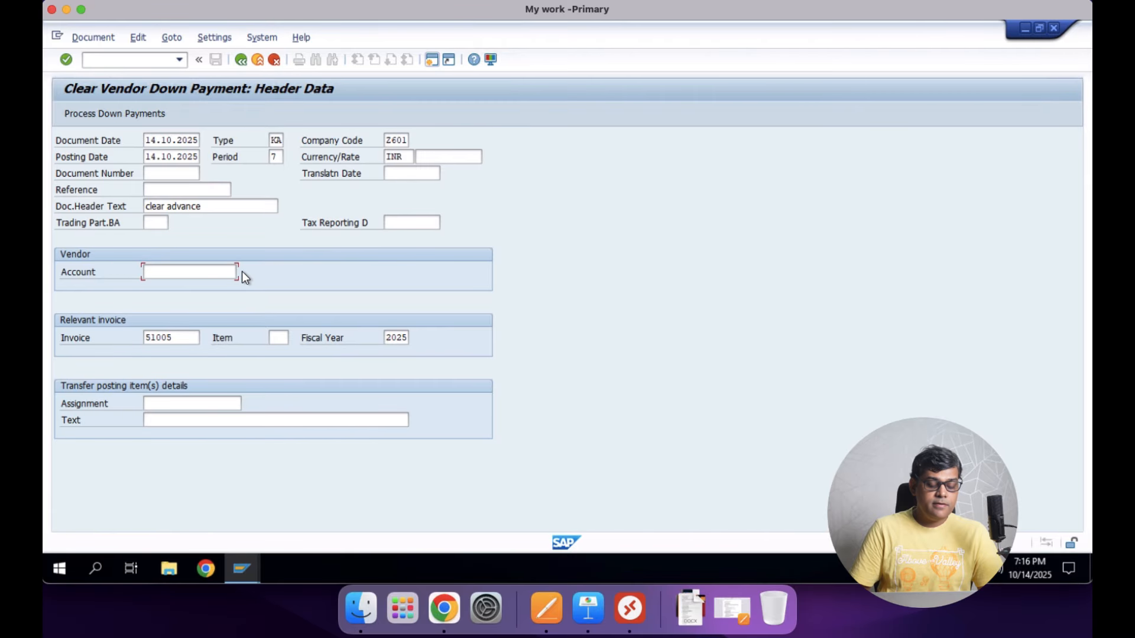
key("F4")
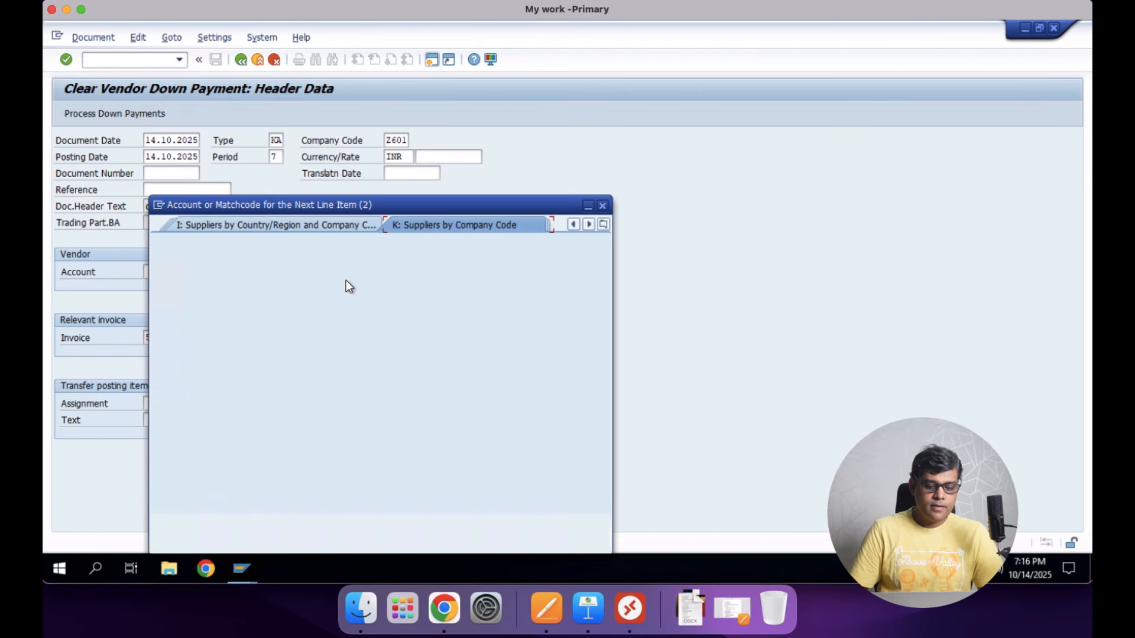
key("Return")
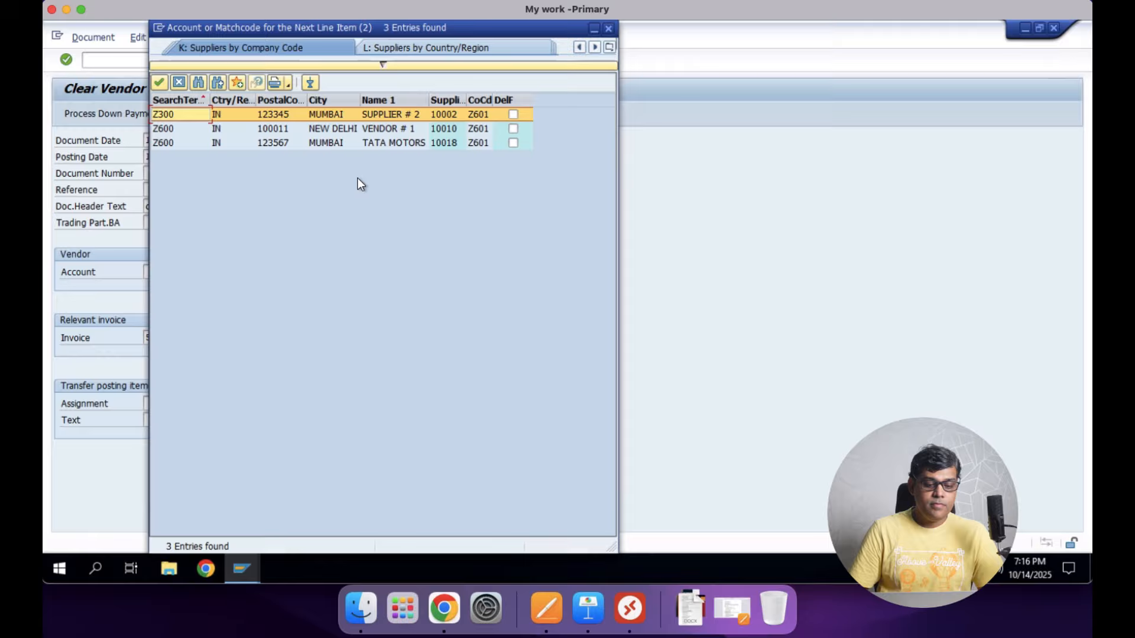
double_click(391, 143)
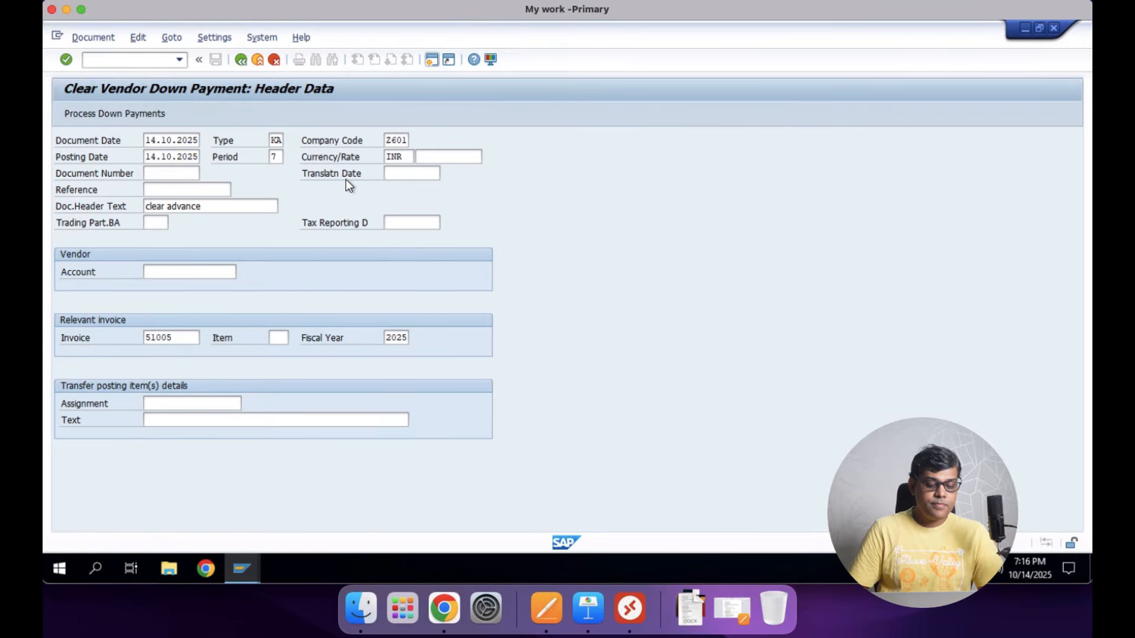
Leave the invoice document display and review the open down payment and invoice in the vendor line item list.
left_click(239, 573)
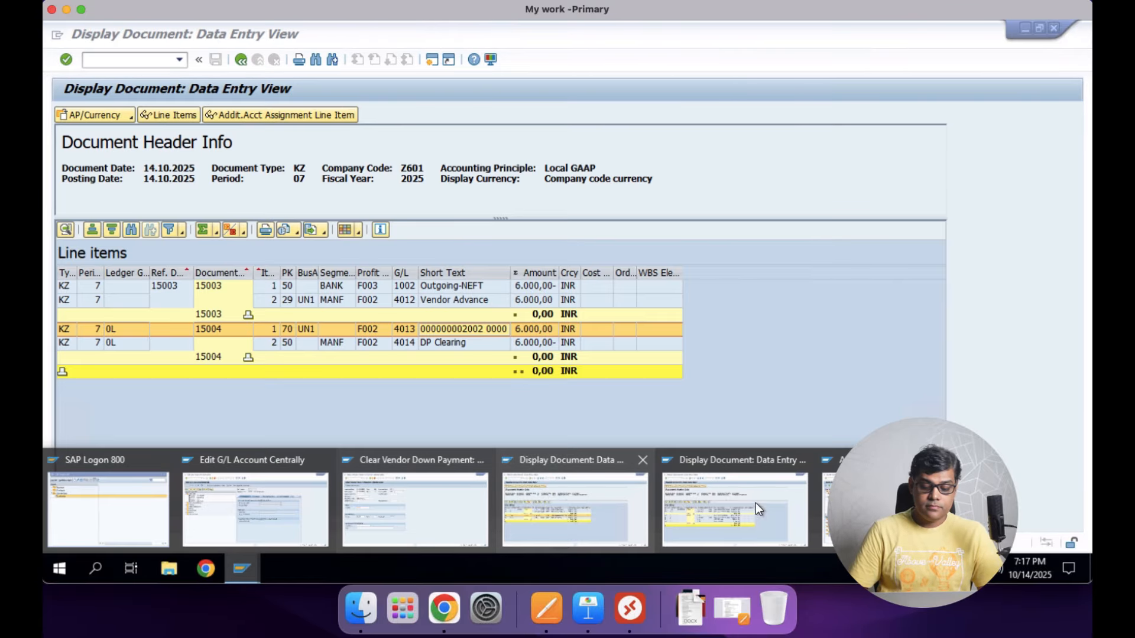
left_click(672, 487)
left_click(242, 59)
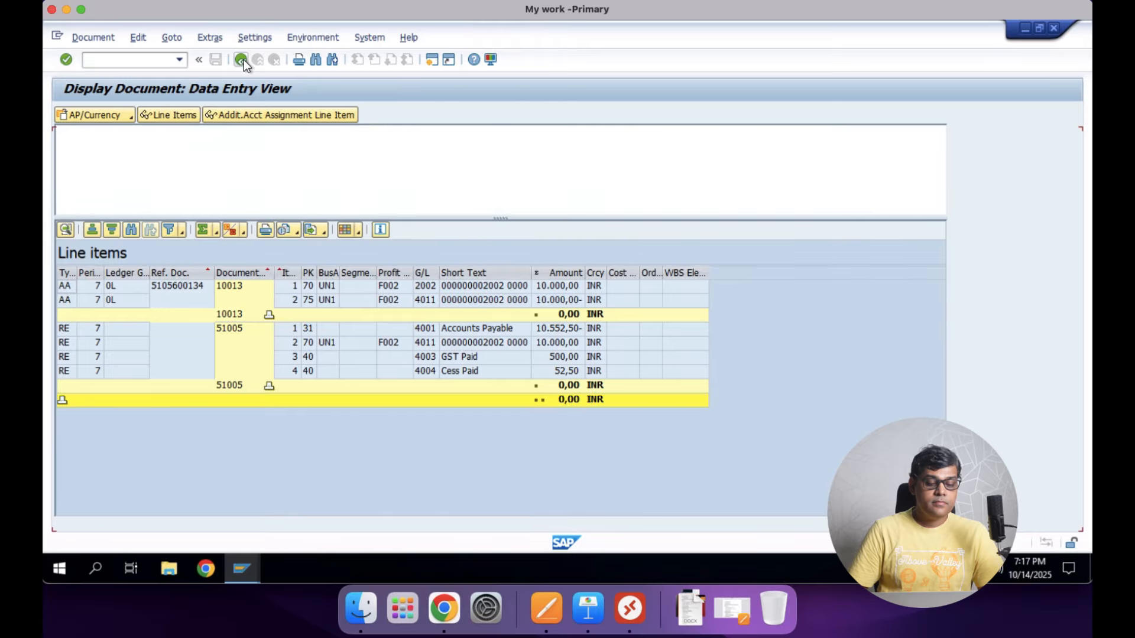
left_click(243, 59)
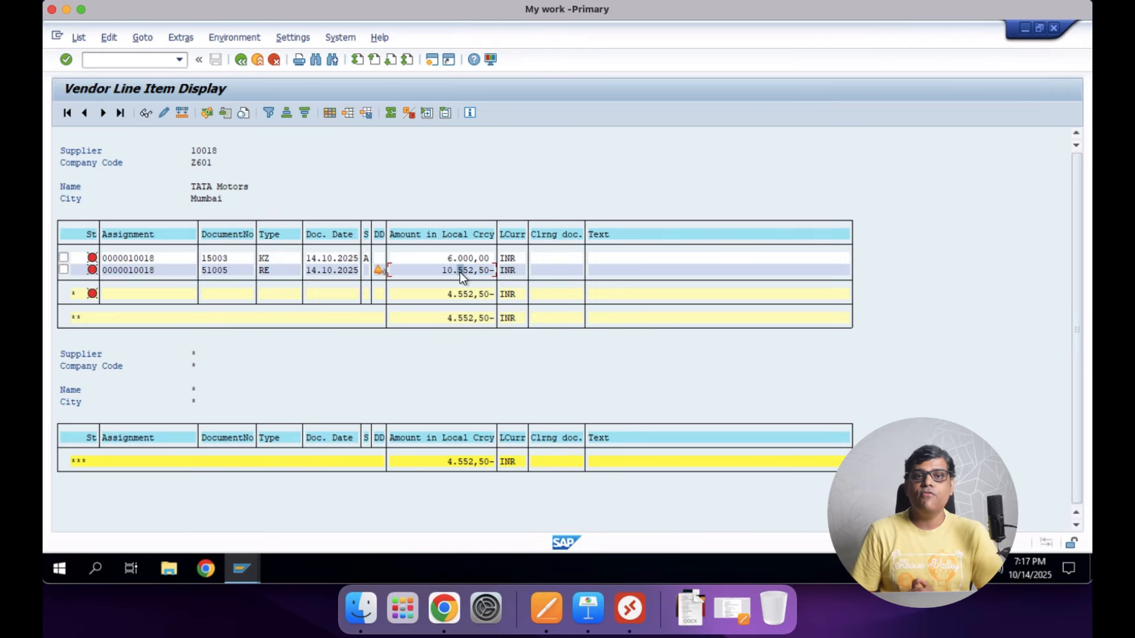
Return to the down payment clearing header and remove the proposed relevant invoice number.
mouse_move(250, 572)
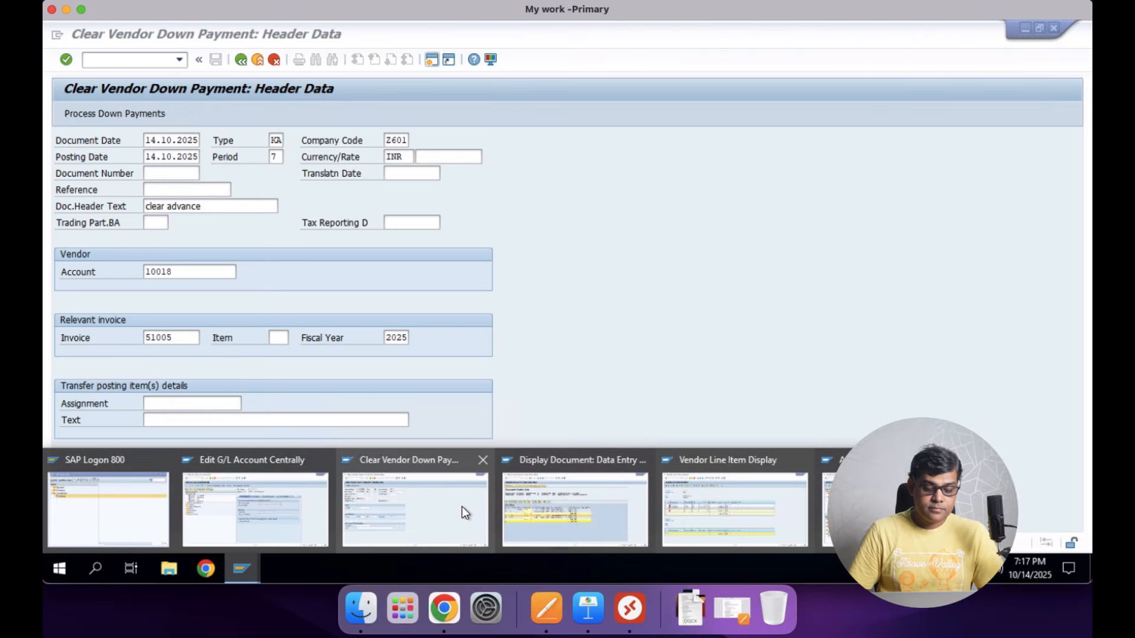
left_click(470, 507)
double_click(190, 342)
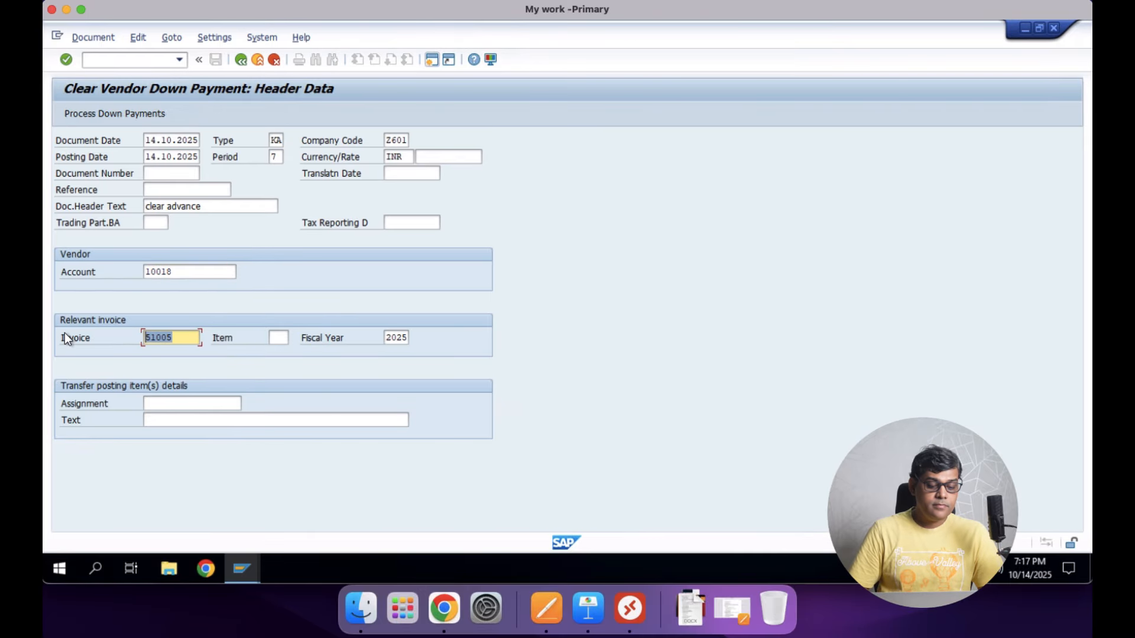
key("Delete")
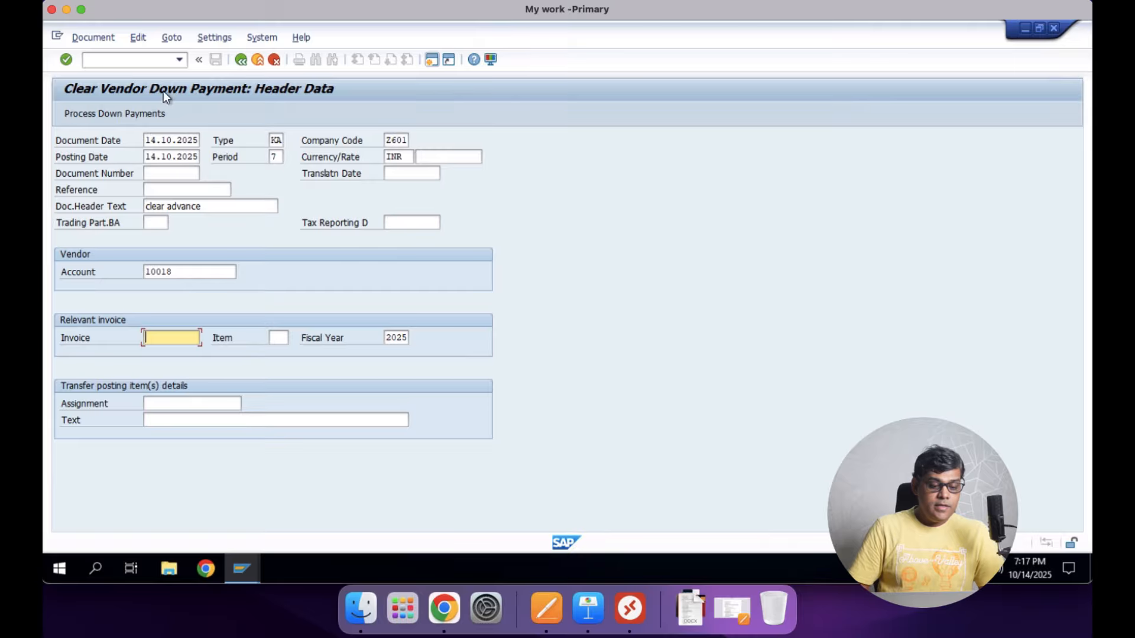
Process the vendor's down payments, select the one for the AUC purchase order, and post the clearing document.
left_click(116, 116)
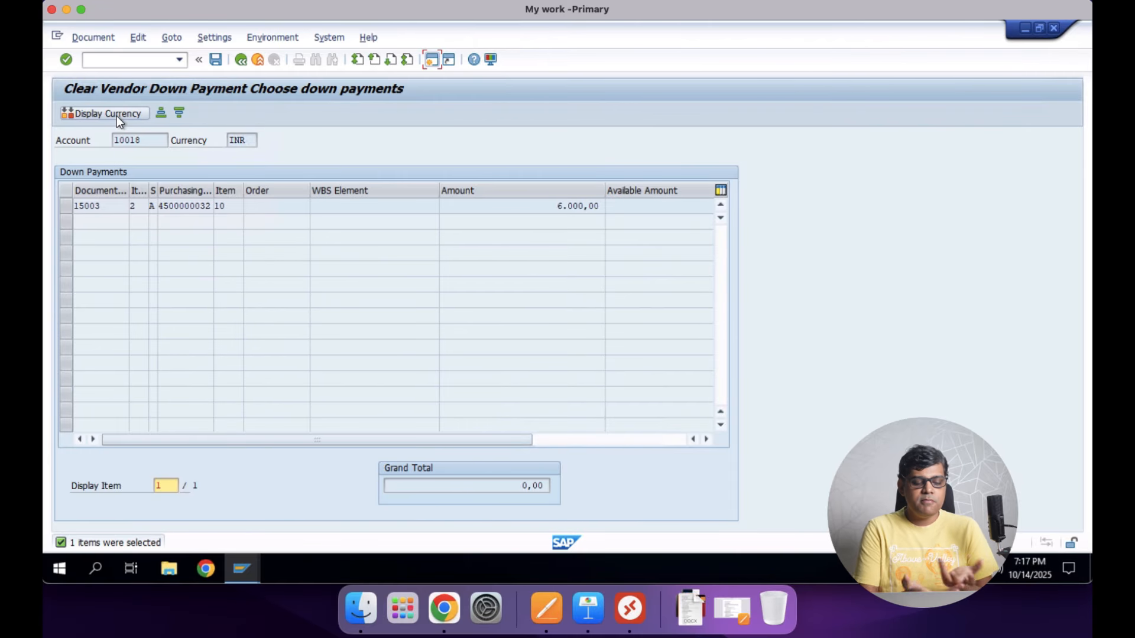
left_click(65, 207)
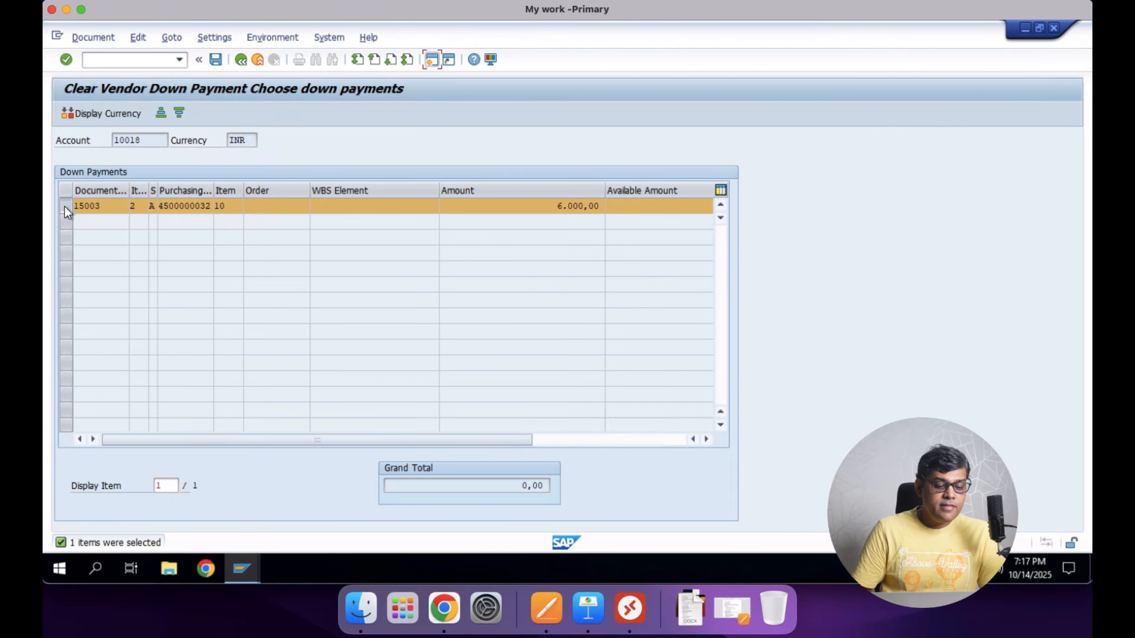
left_click(216, 61)
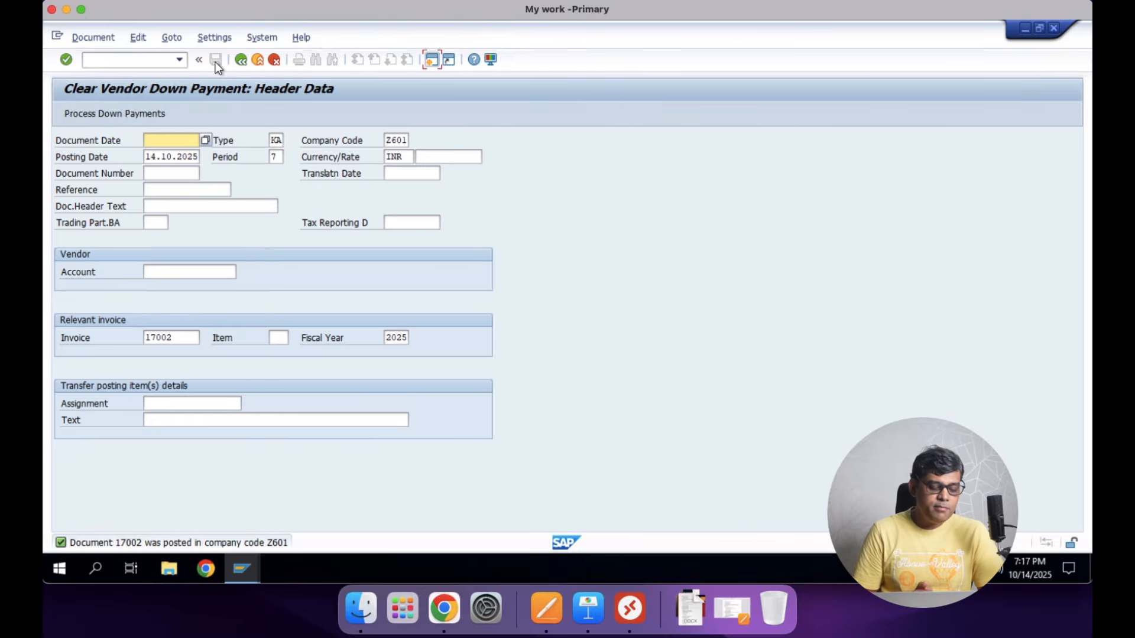
Leave the down payment clearing and start transaction F-53 for posting outgoing payments.
left_click(247, 570)
left_click(421, 507)
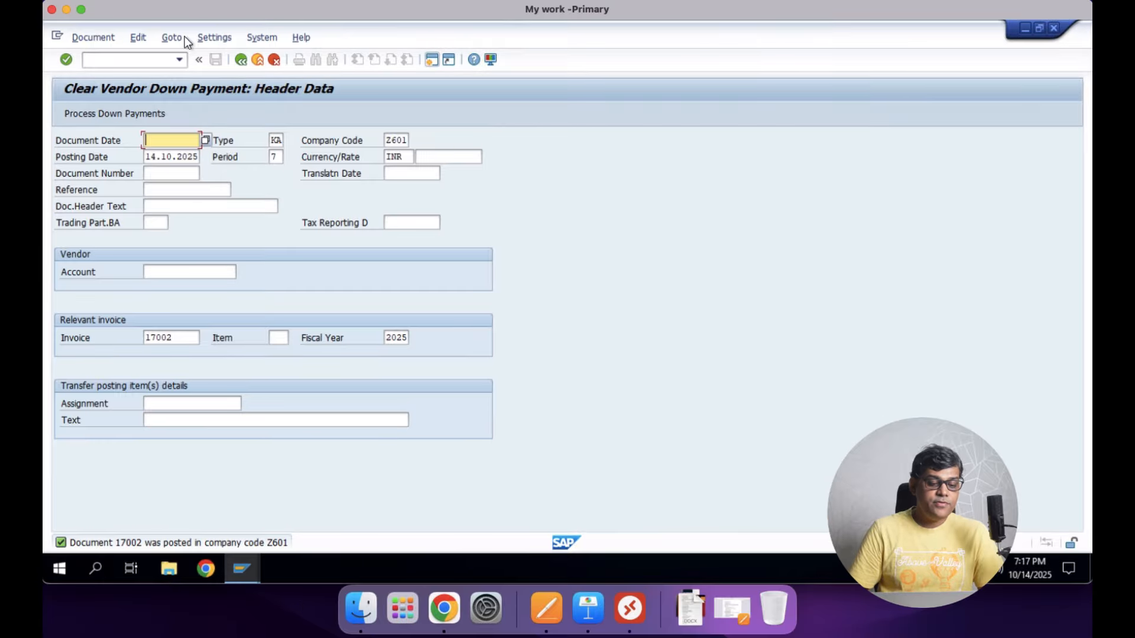
left_click(139, 59)
type("/nf-53")
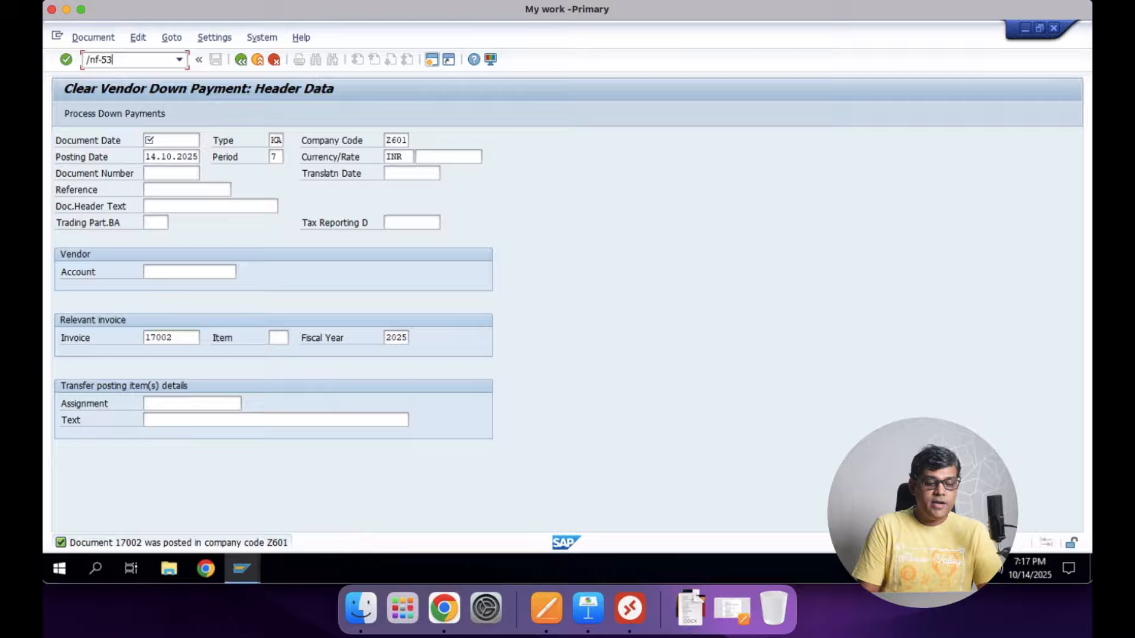
key("Return")
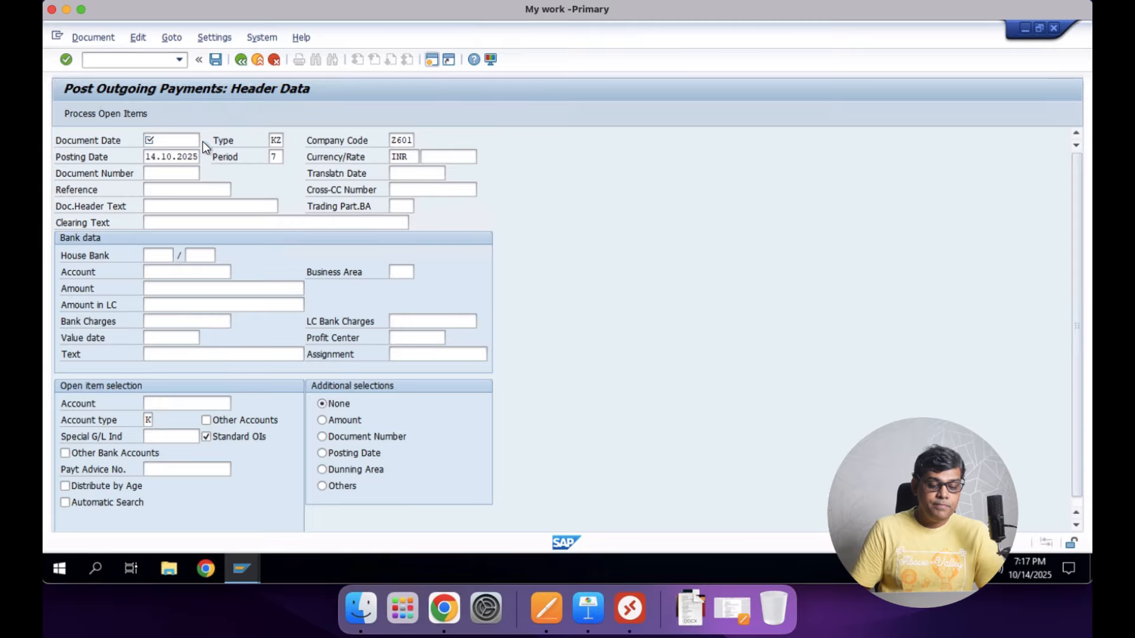
Set the payment's document date to 14.10.2025 and its clearing text to "Payment to supplier".
key("F4")
double_click(236, 336)
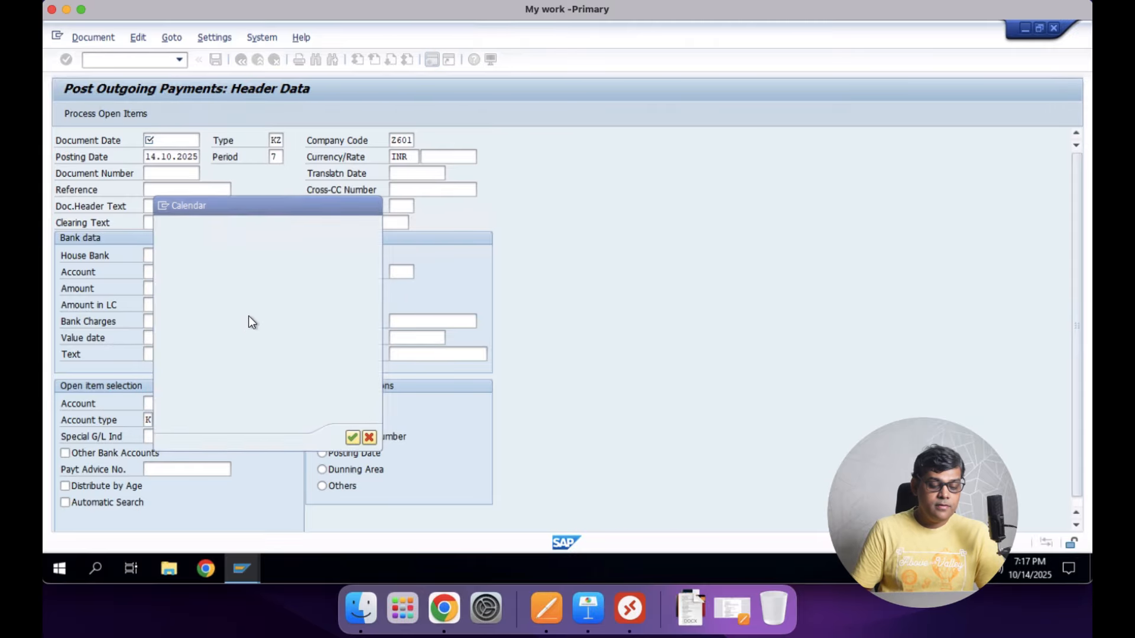
key("Tab")
key("Tab")
key("Tab")
key("Tab")
key("Tab")
key("Tab")
key("Tab")
key("Tab")
key("Tab")
key("Tab")
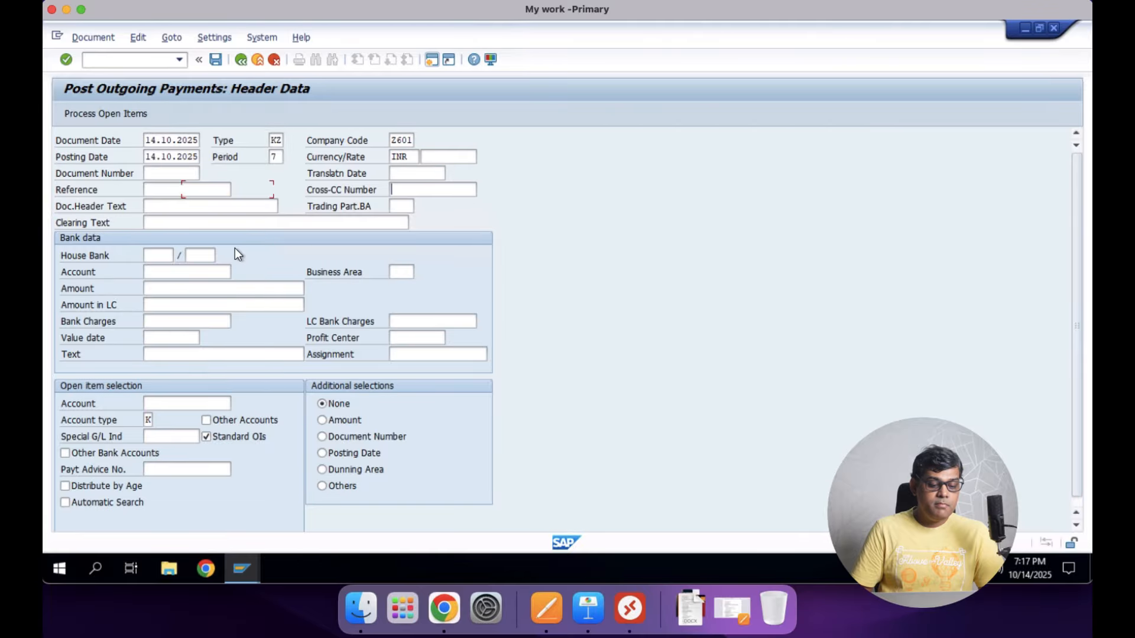
type("Pa")
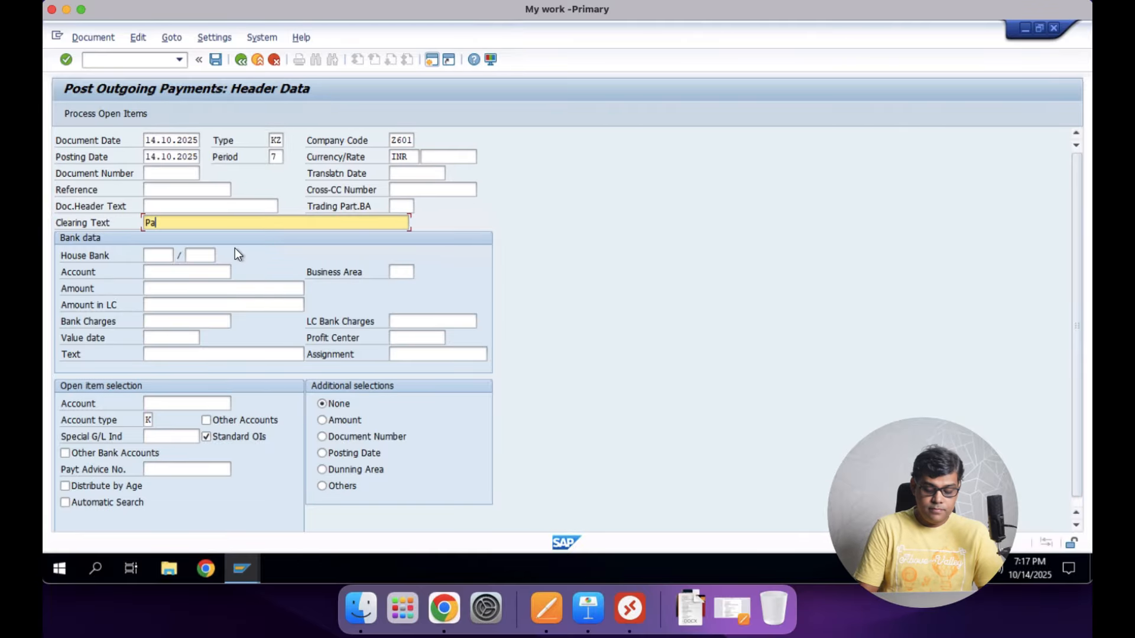
type("yment to su")
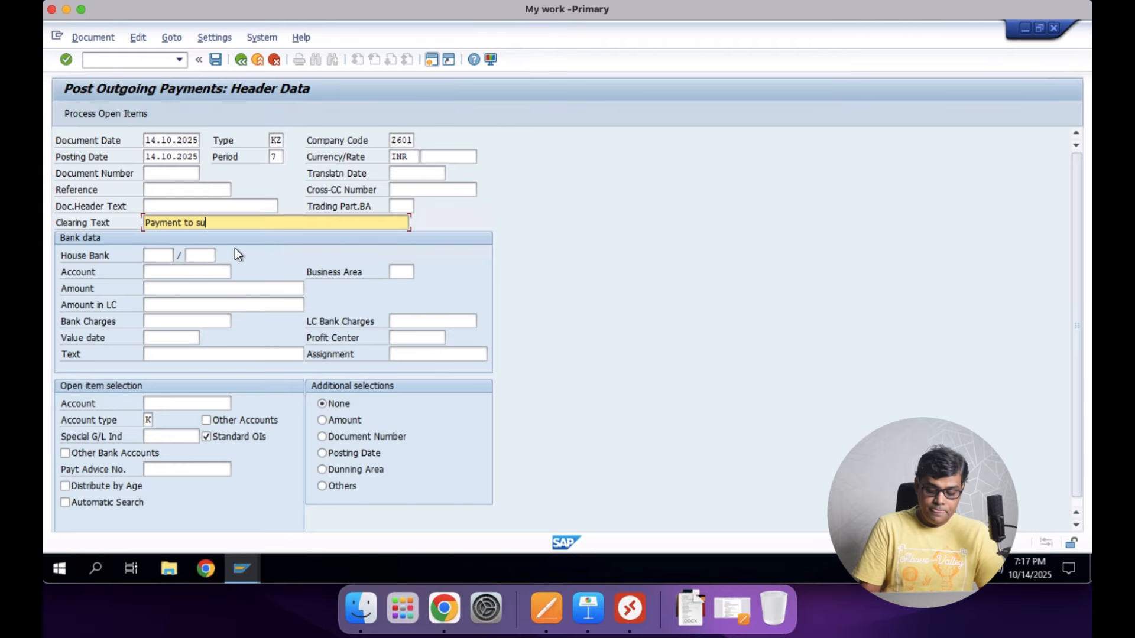
type("pplier")
key("Tab")
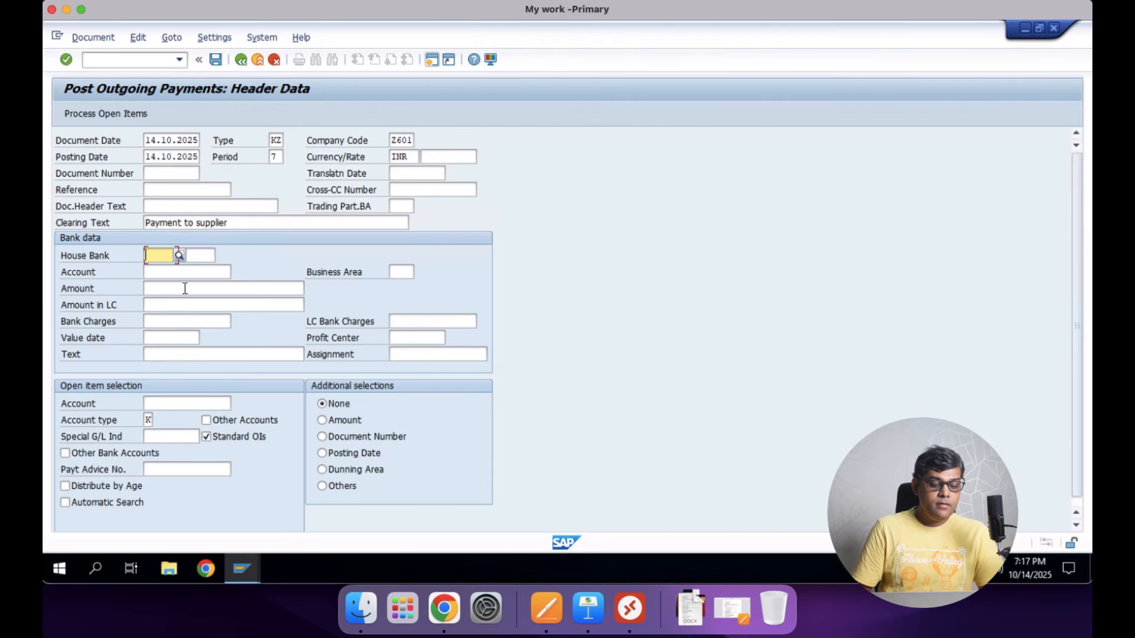
Look up and assign house bank HDFC1 with account ID HZ601 in the payment's bank data.
key("F4")
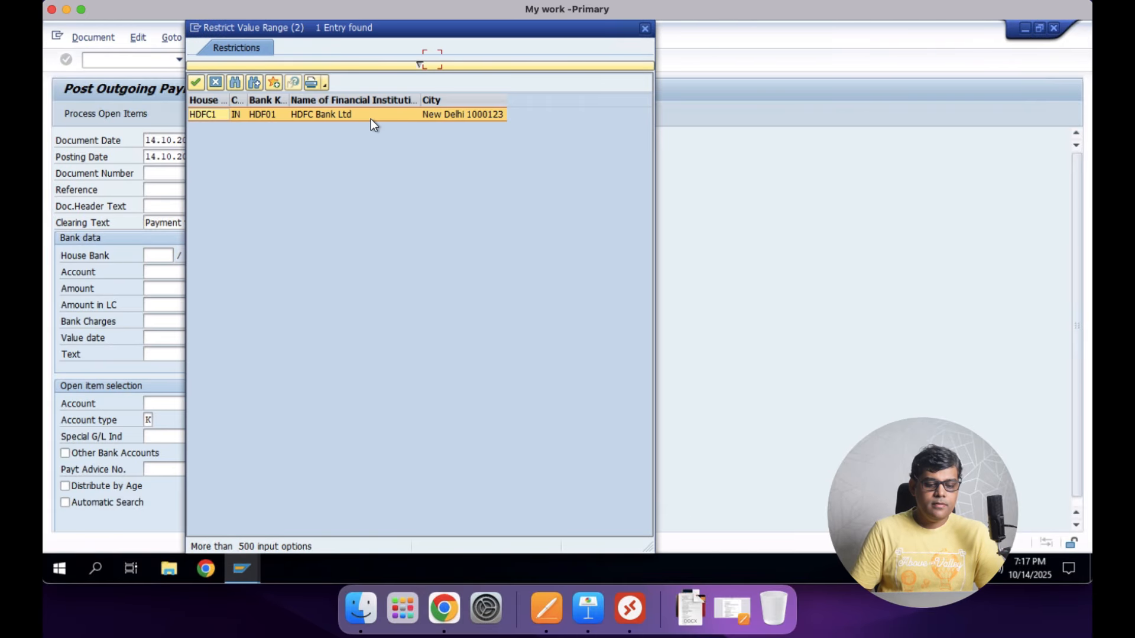
double_click(371, 118)
left_click(211, 259)
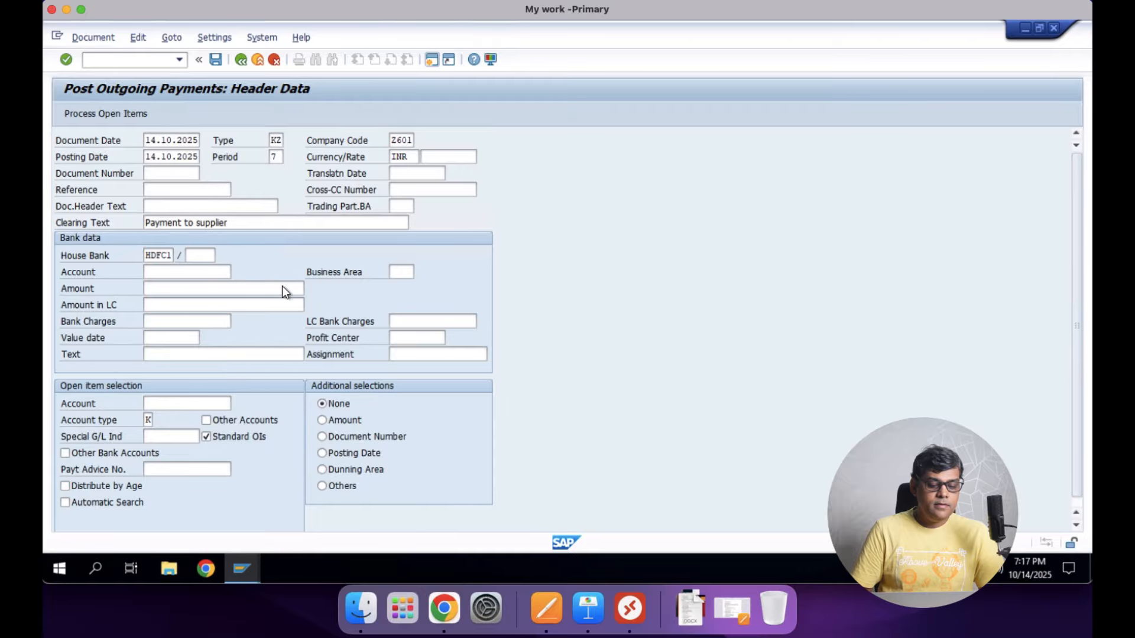
key("F4")
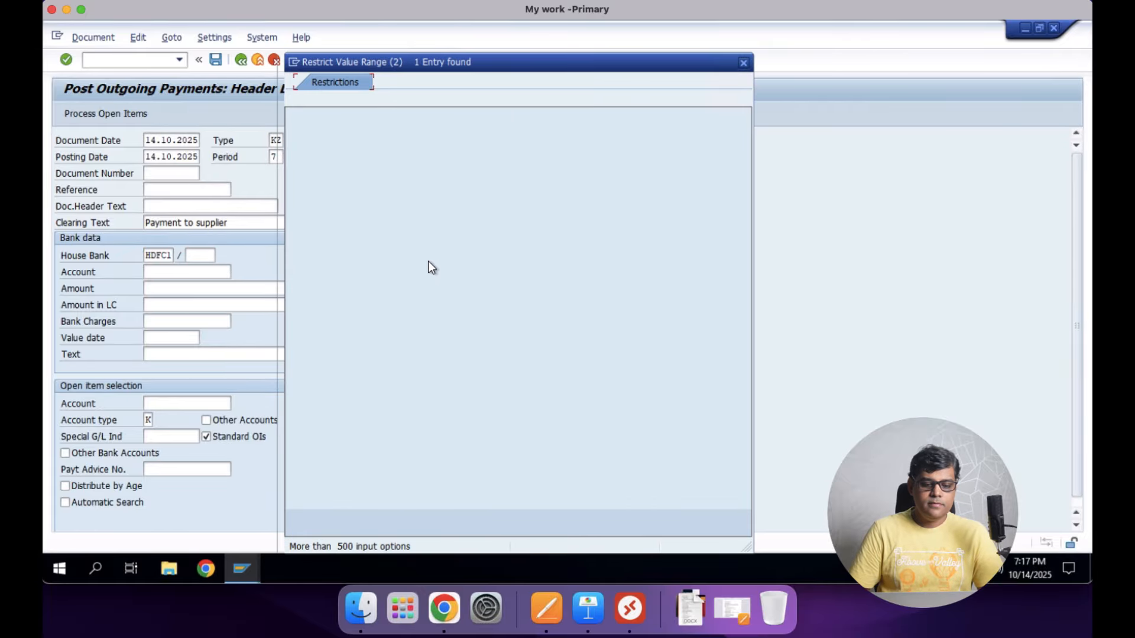
double_click(396, 149)
key("Tab")
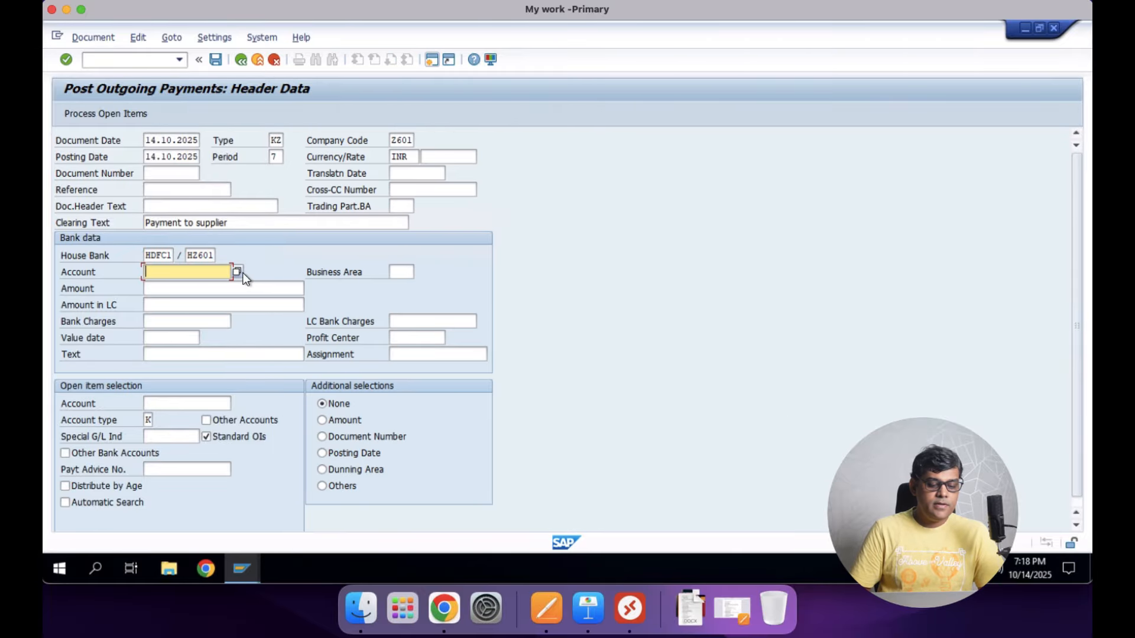
Choose the Outgoing-NEFT G/L account as the bank account and enter a payment amount of 1.
left_click(246, 272)
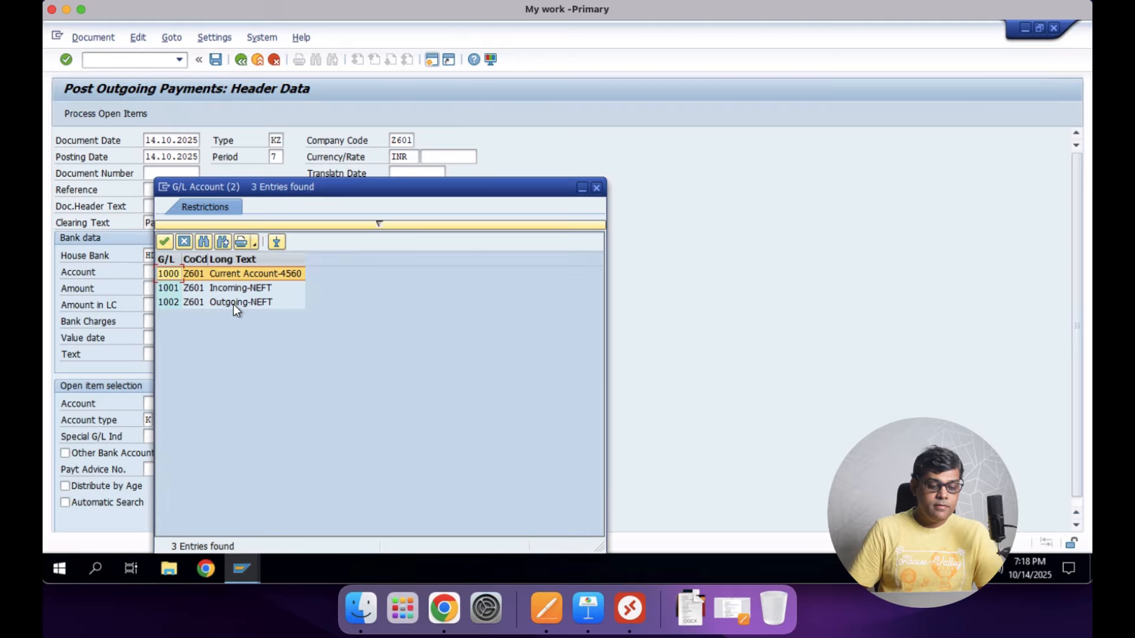
double_click(234, 303)
left_click(235, 293)
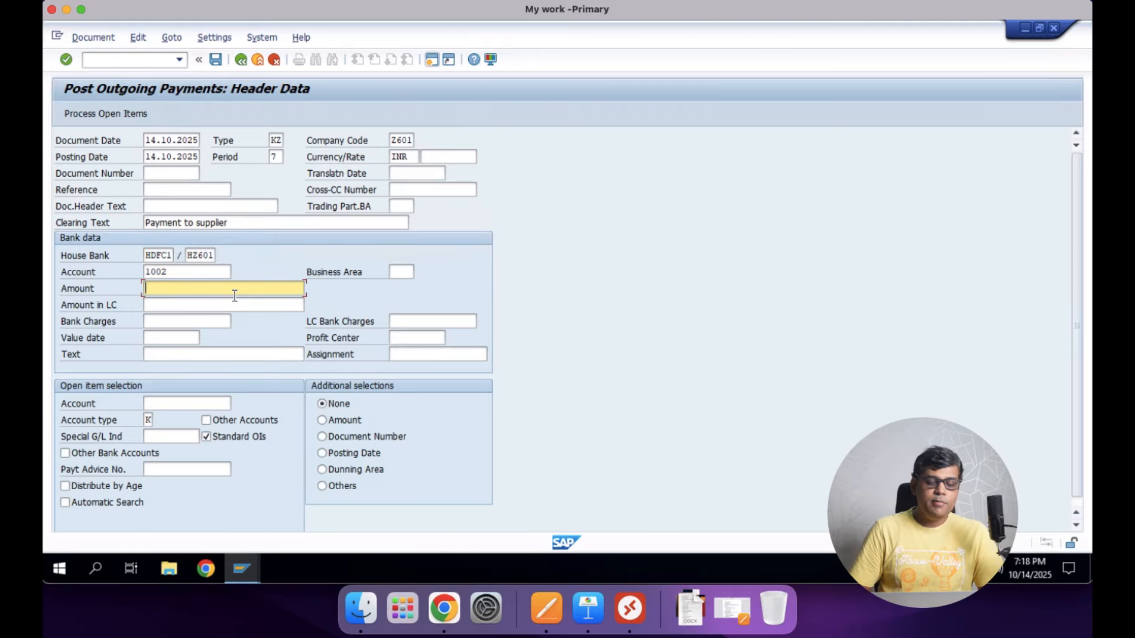
type("1")
Set the value date in the bank data to 14.10.2025.
key("Tab")
key("Tab")
key("Tab")
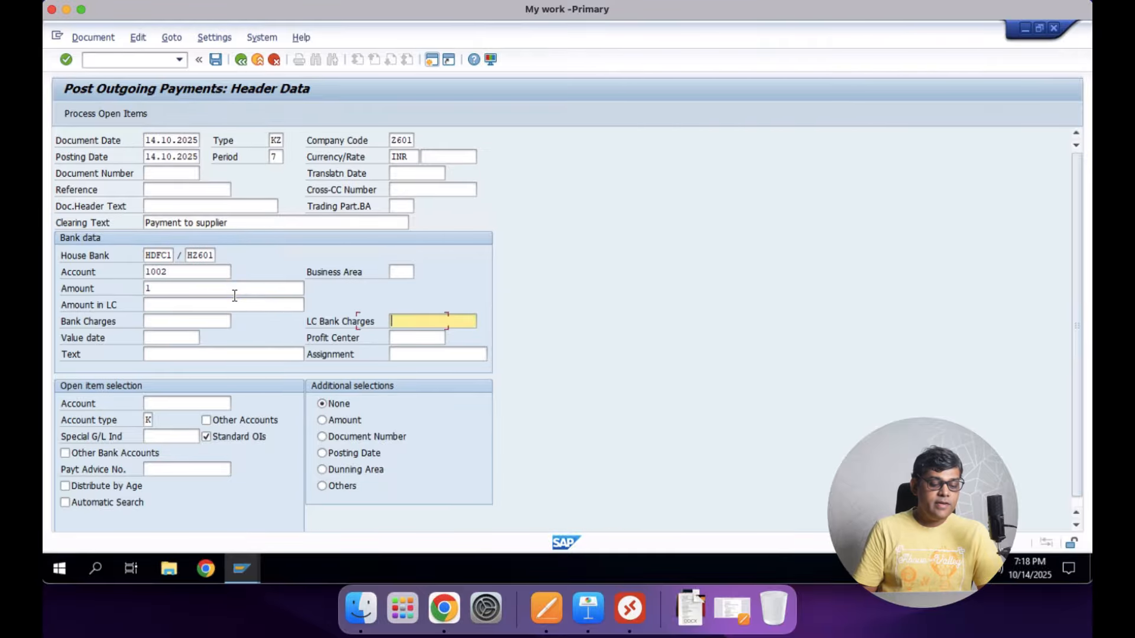
left_click(177, 337)
left_click(205, 339)
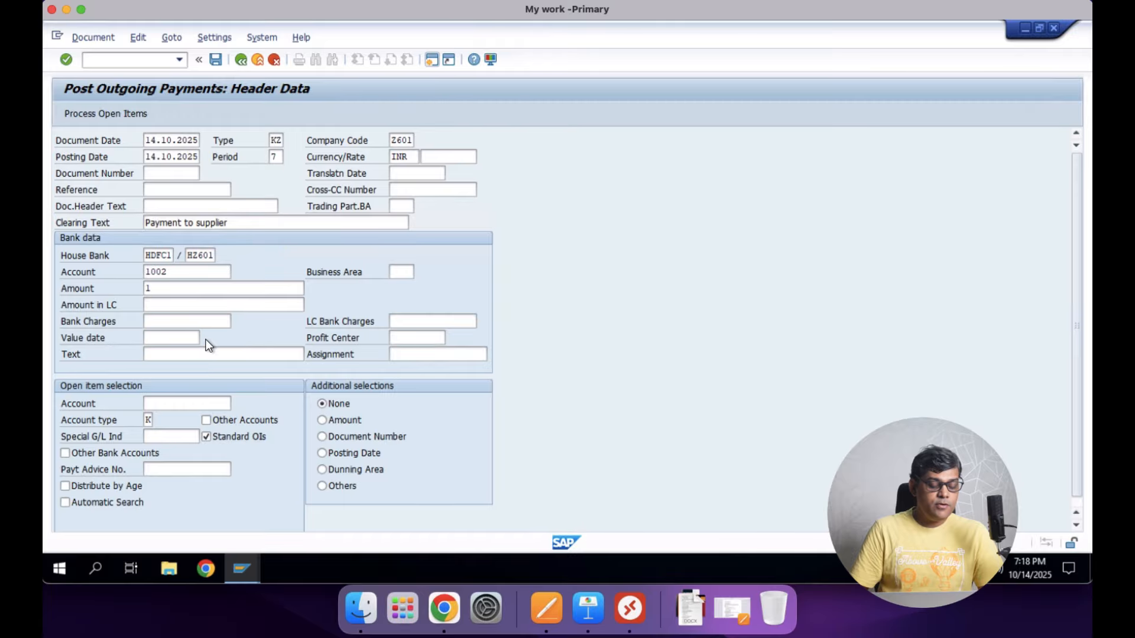
double_click(234, 336)
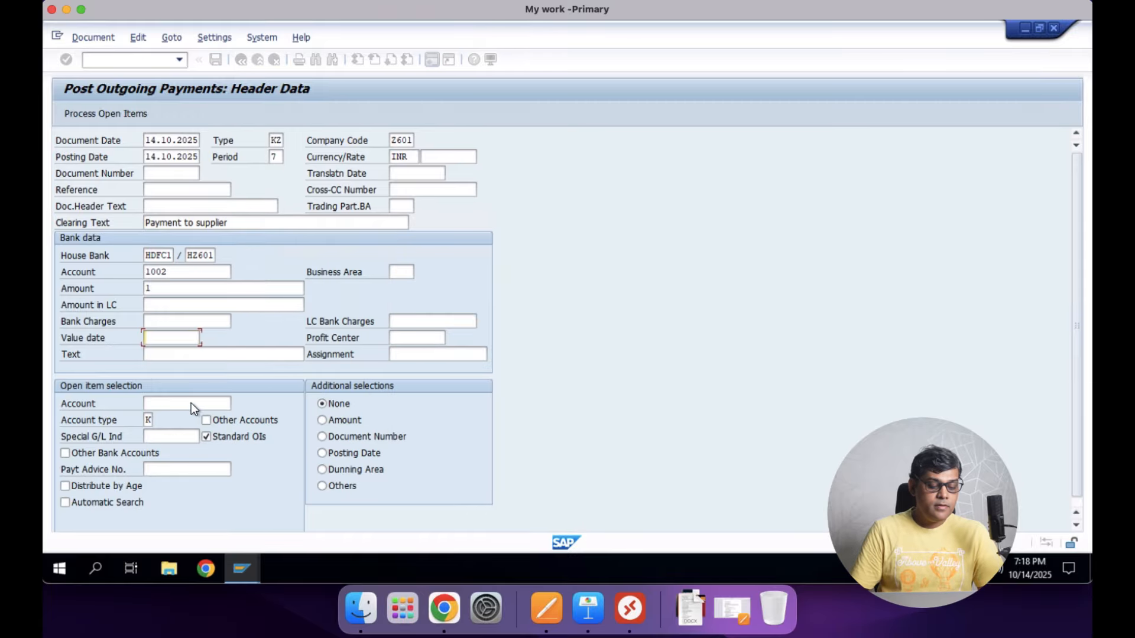
Look up the company code's suppliers, select TATA Motors for the open item selection, and process its open items.
left_click(186, 404)
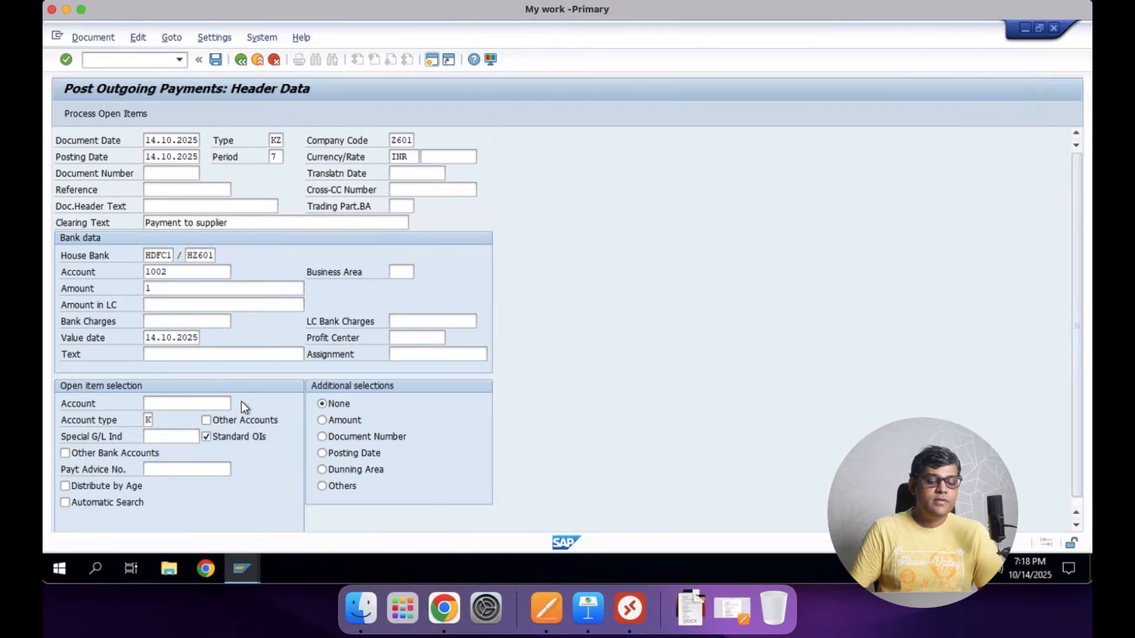
left_click(241, 402)
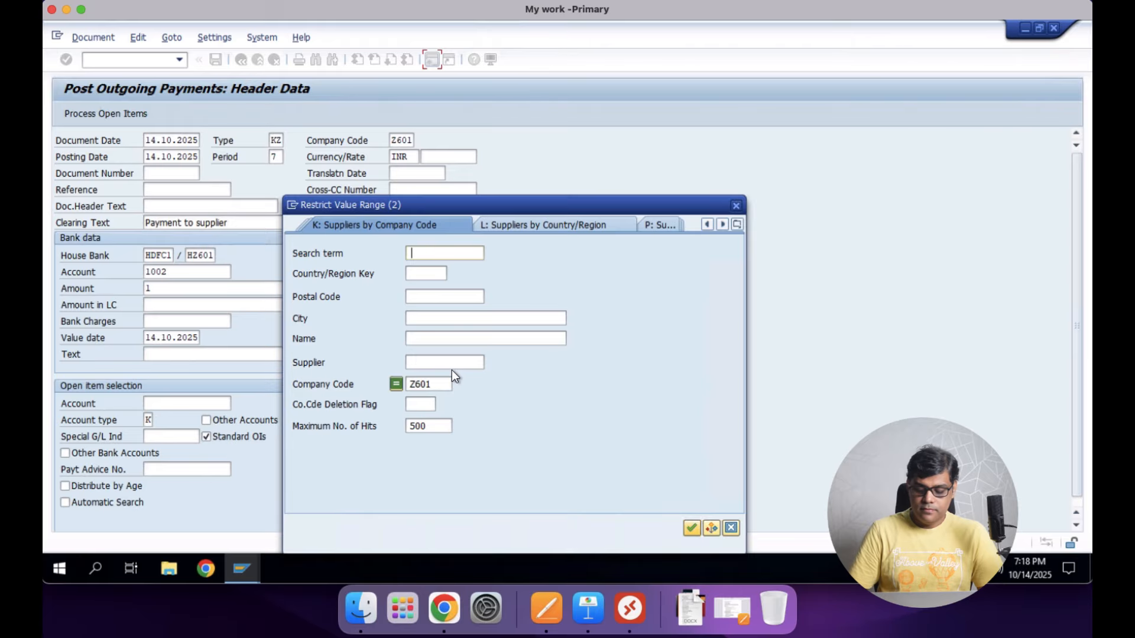
key("Return")
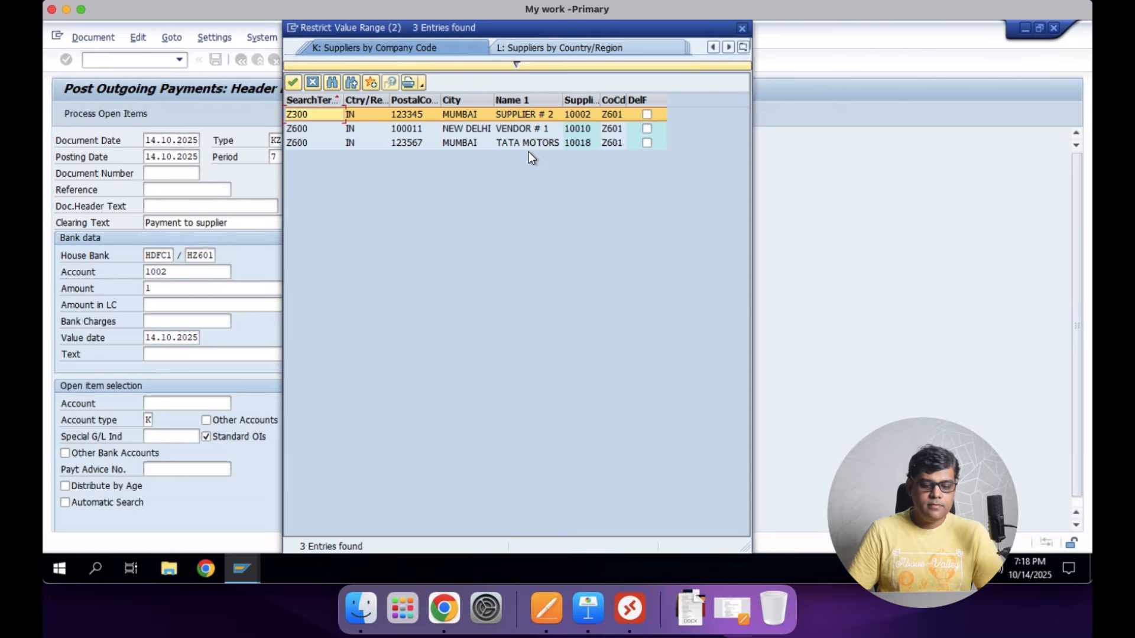
double_click(480, 142)
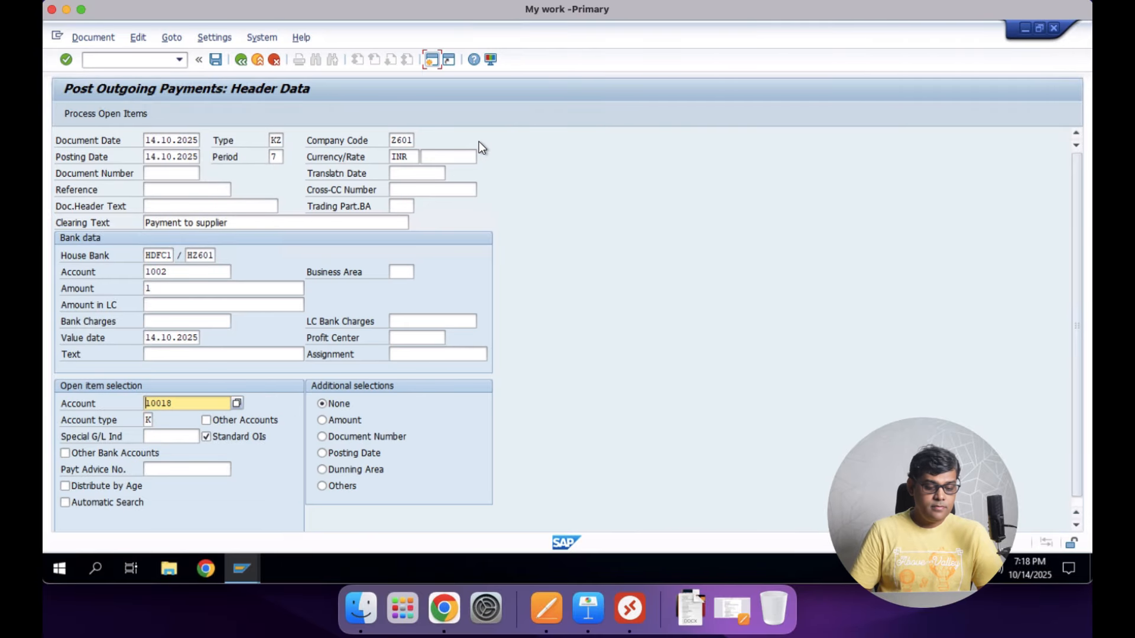
key("Return")
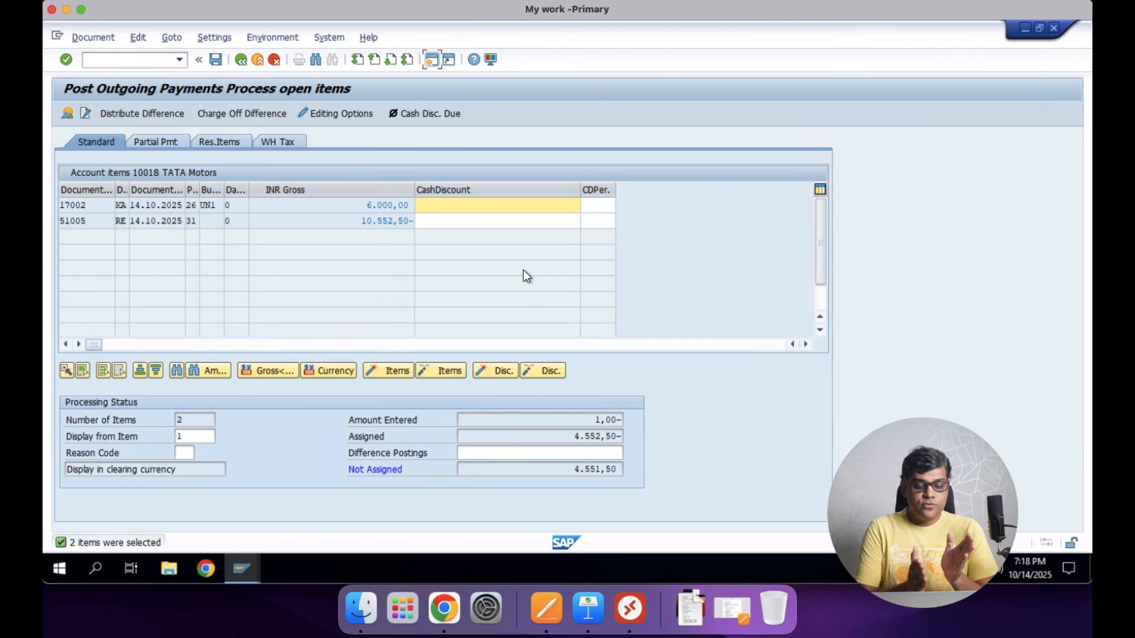
Check the assigned open items, then set the amount of the Outgoing-NEFT line item to 4.552,50 INR.
left_click_drag(574, 438, 746, 435)
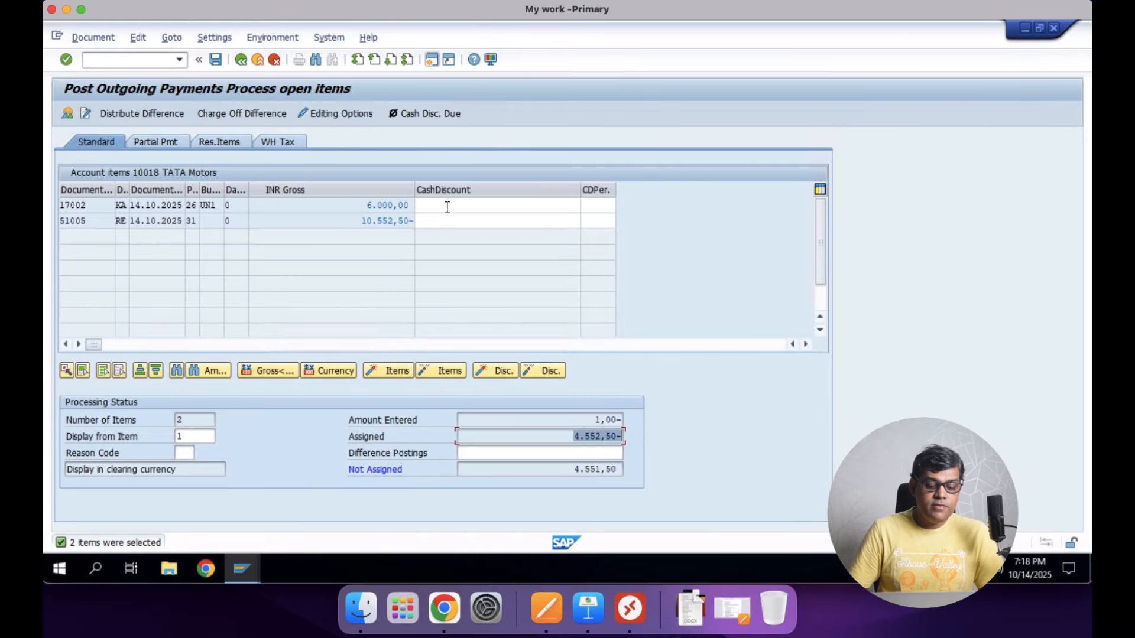
left_click_drag(449, 204, 498, 228)
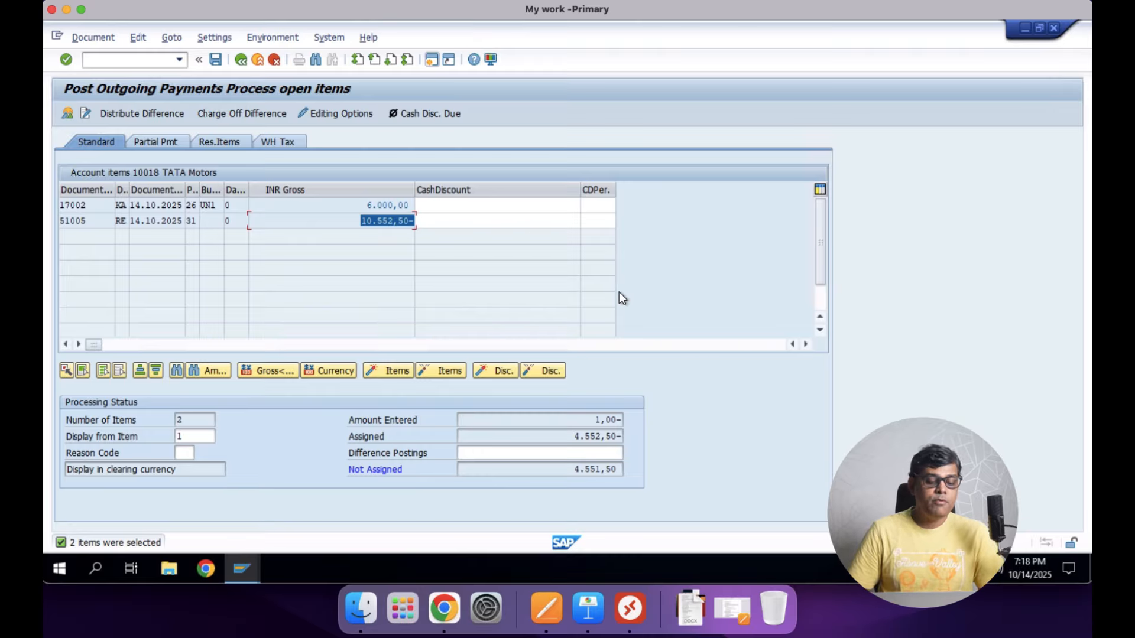
left_click(67, 113)
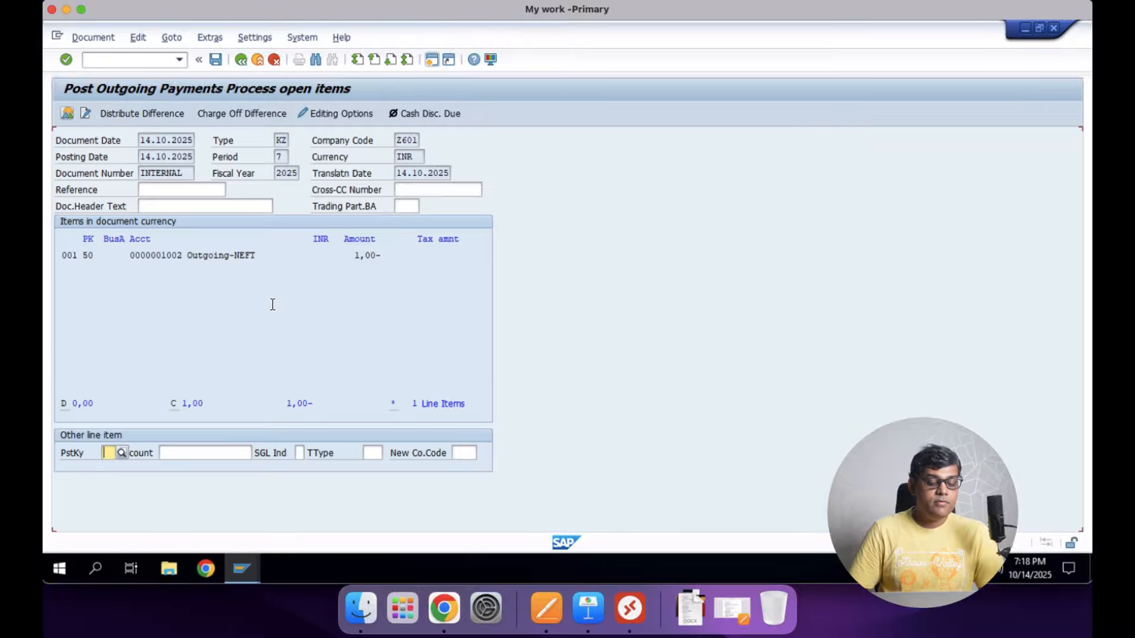
double_click(368, 256)
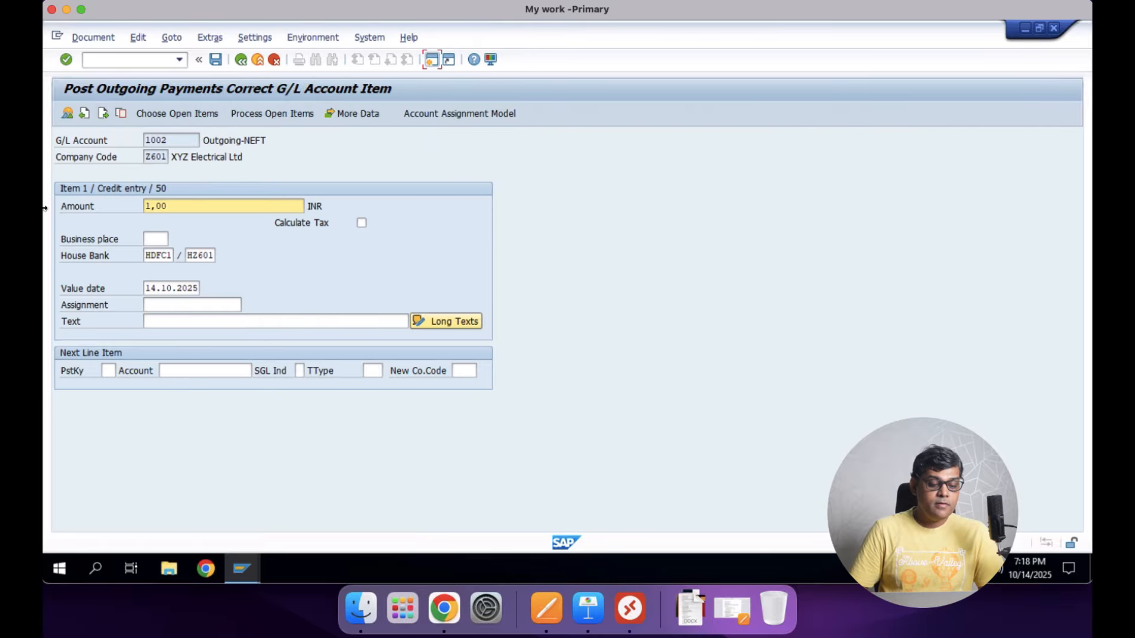
left_click_drag(181, 206, 70, 207)
type("4.552,50")
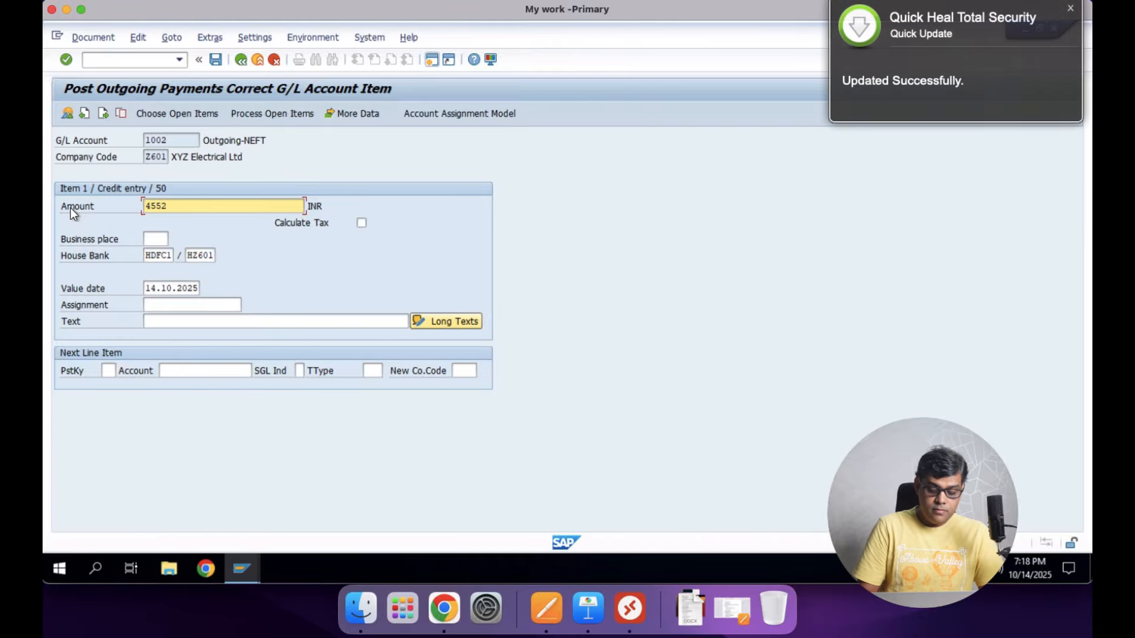
key("Return")
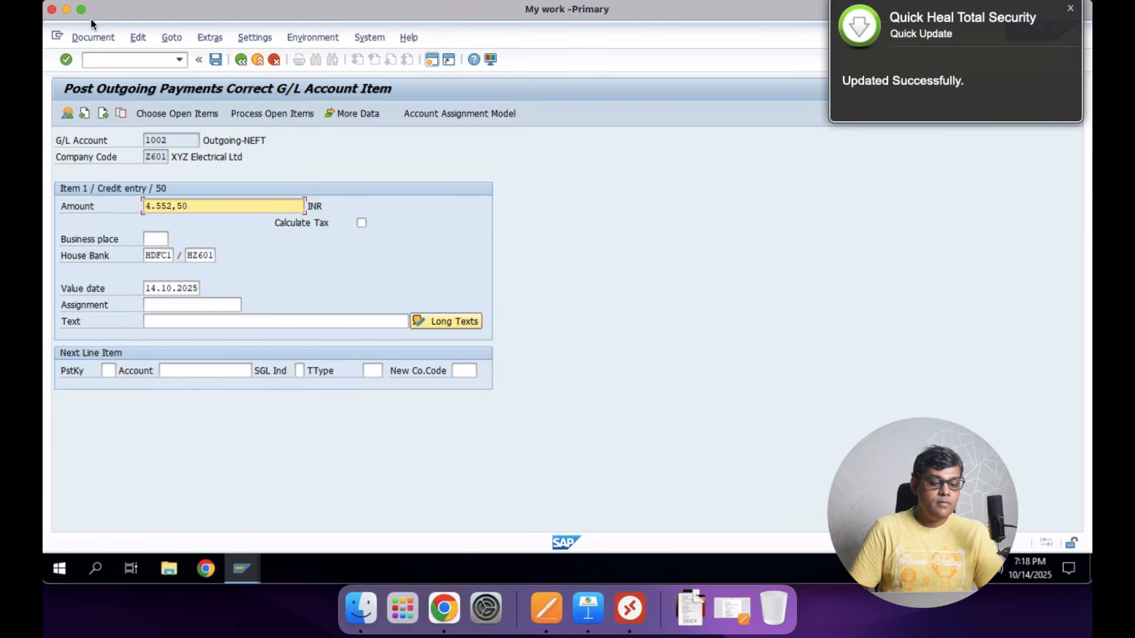
Simulate the outgoing payment document and post it.
left_click(92, 36)
left_click(140, 104)
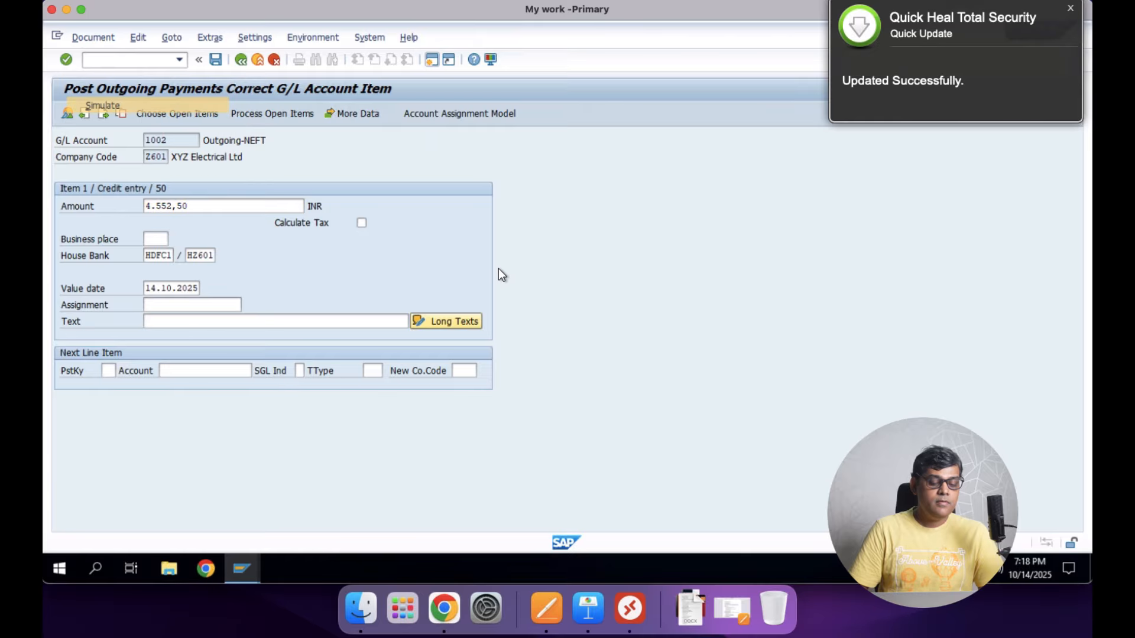
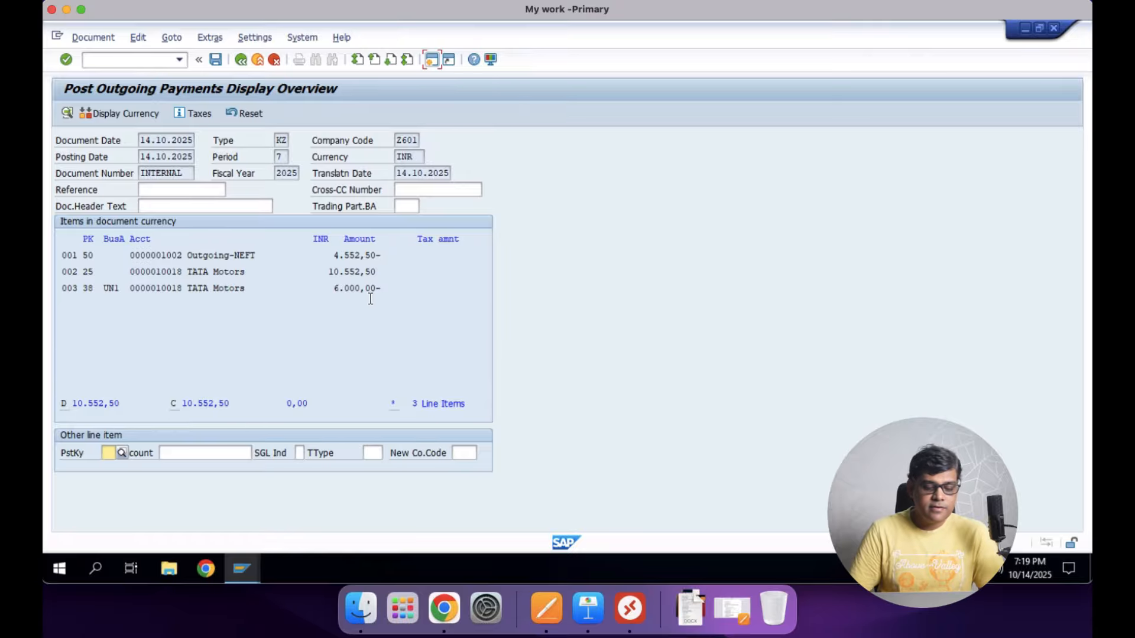
left_click(221, 58)
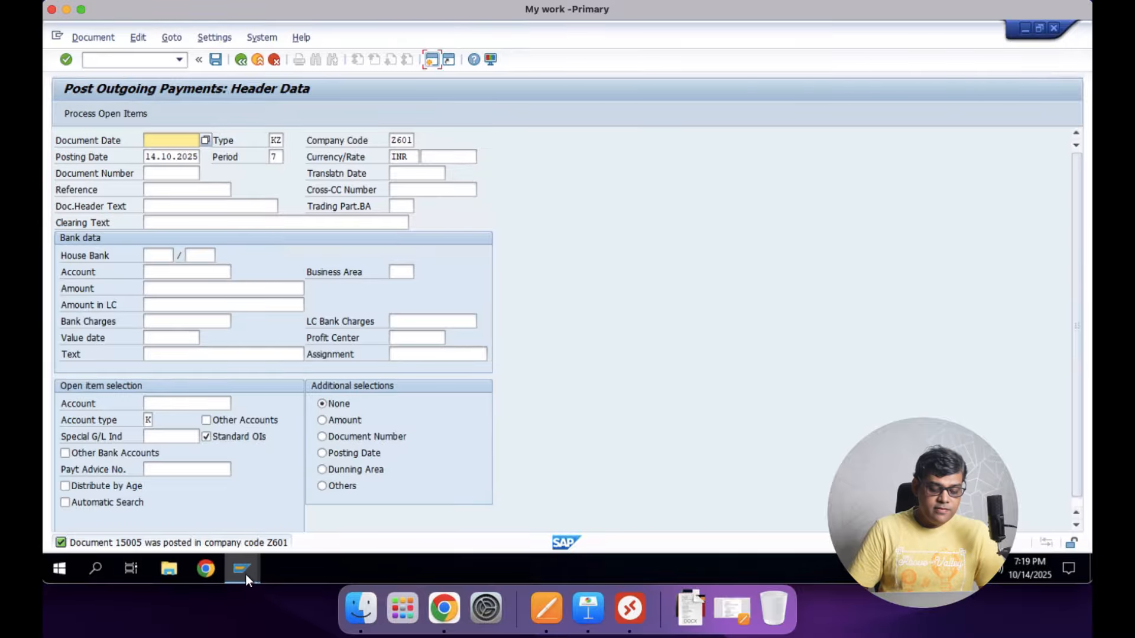
Switch to the TATA Motors vendor line item list, refresh its open items, and return to the selection screen.
mouse_move(243, 572)
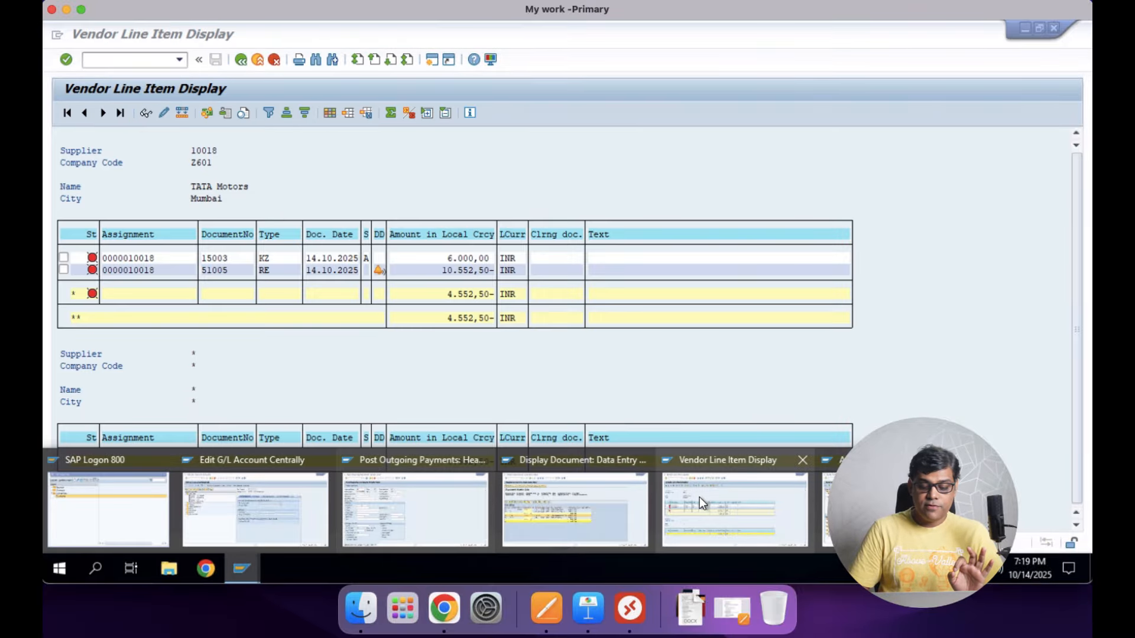
left_click(700, 498)
left_click(77, 38)
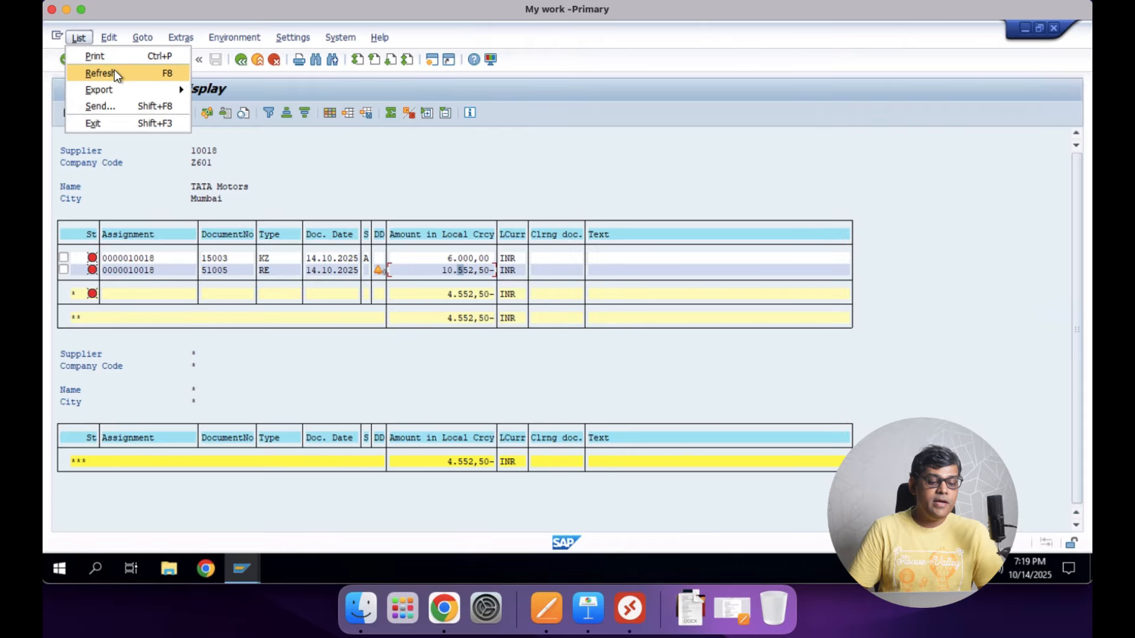
left_click(115, 72)
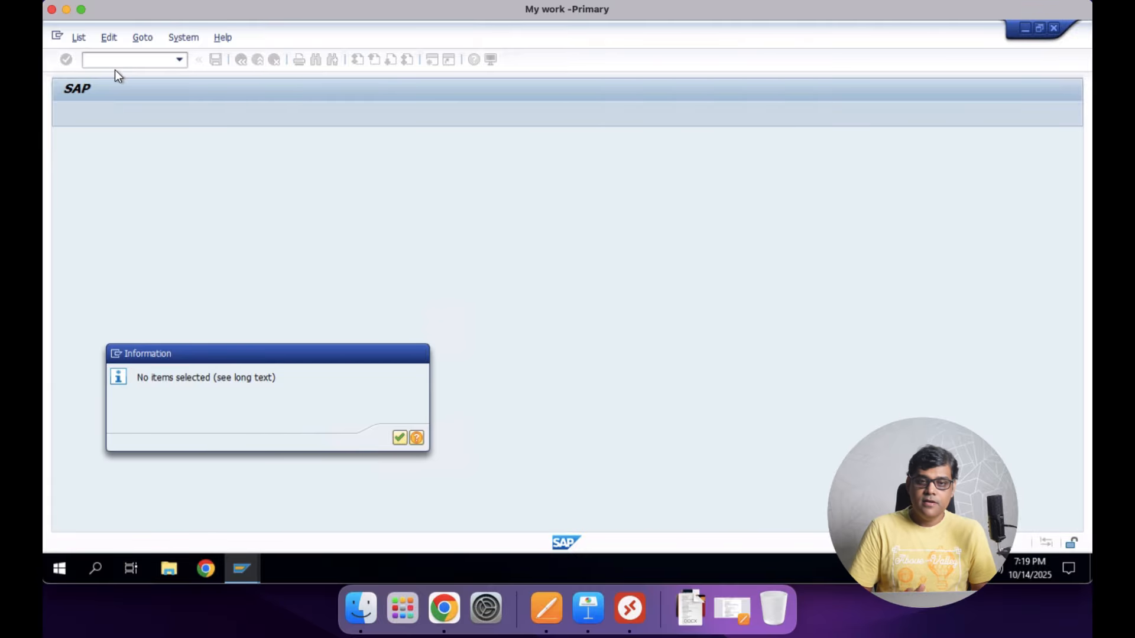
key("Return")
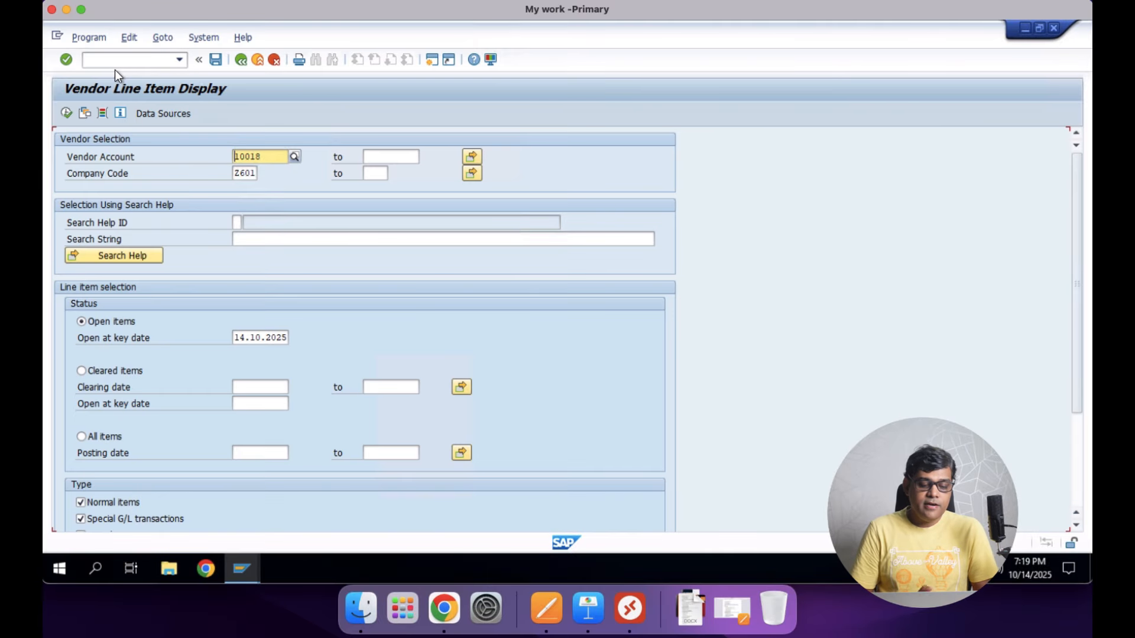
Leave the vendor line item display and check the AUC-Vehicle asset's transactions in the Asset Explorer session.
left_click(258, 59)
left_click(257, 59)
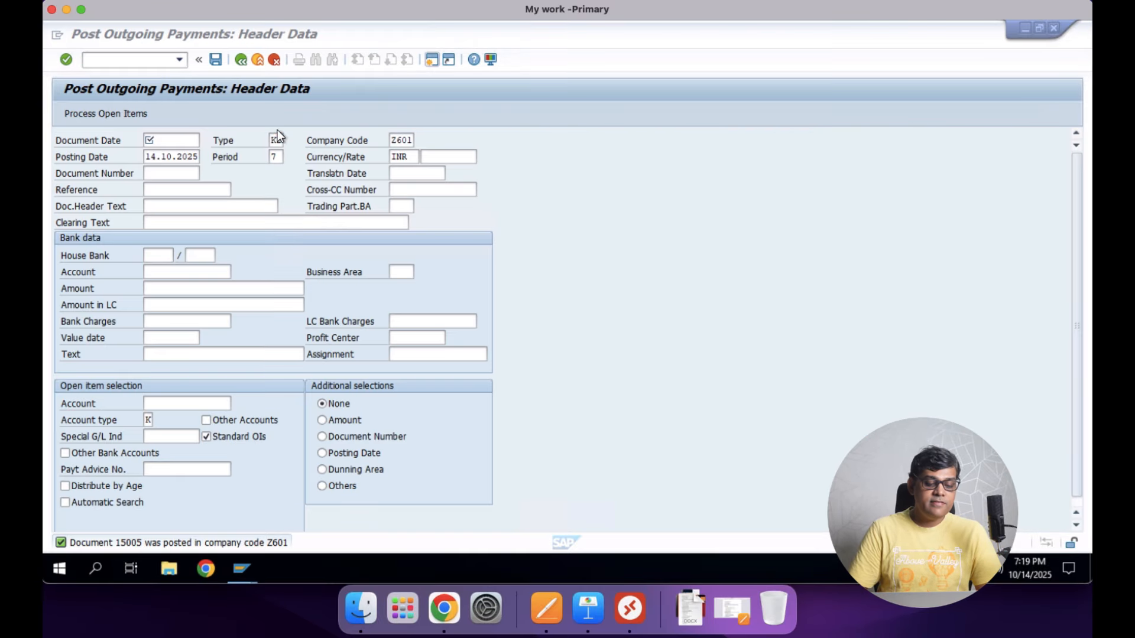
mouse_move(246, 562)
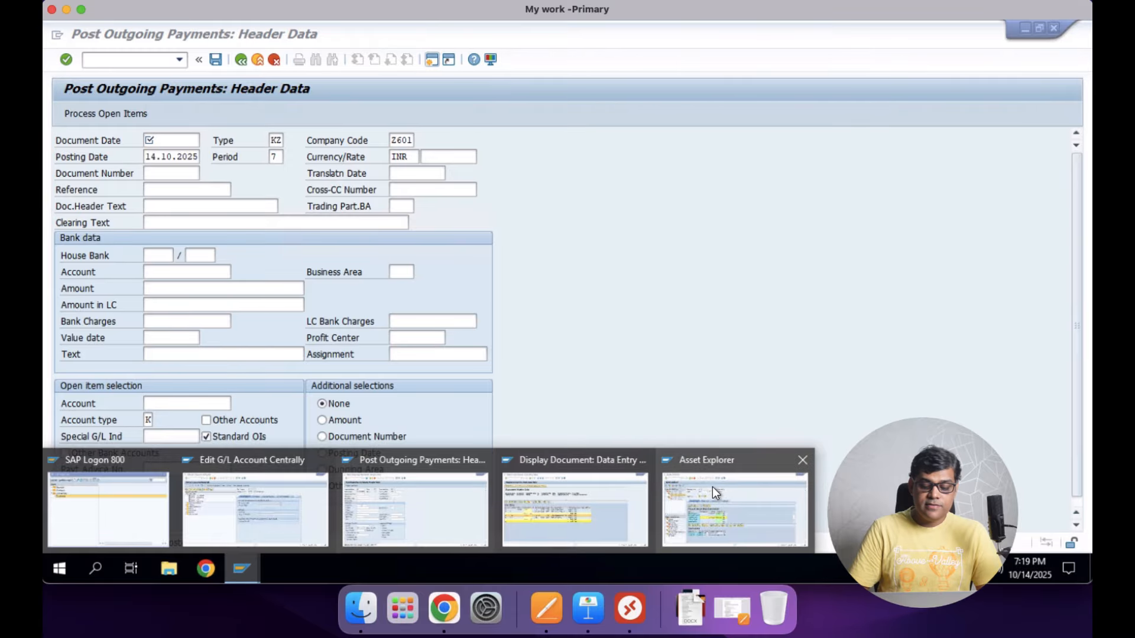
left_click(732, 488)
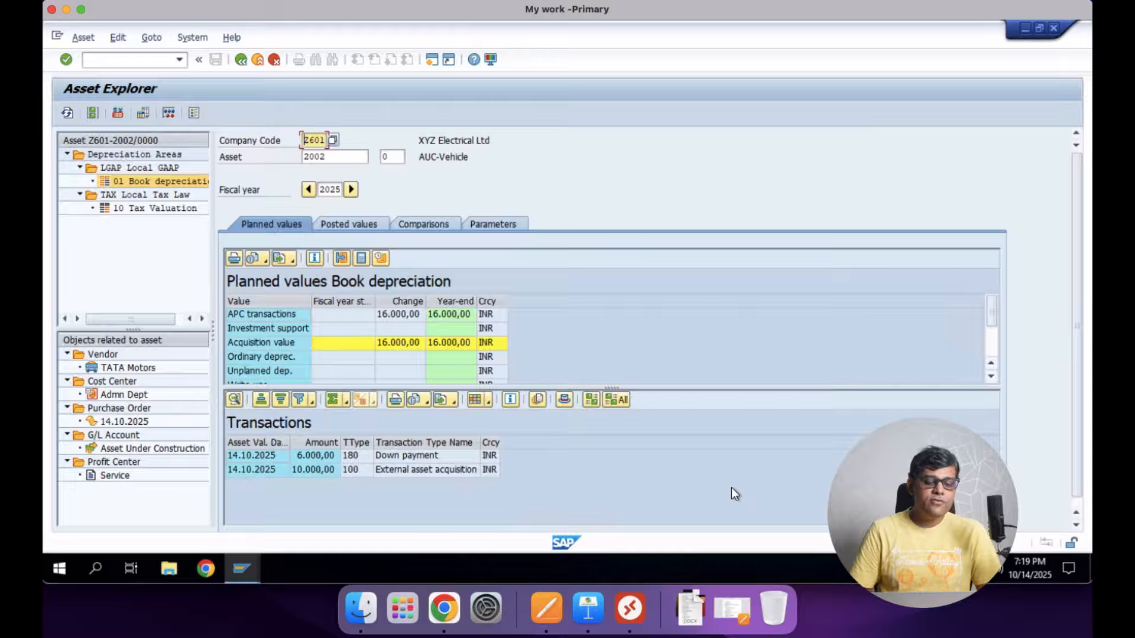
left_click(153, 62)
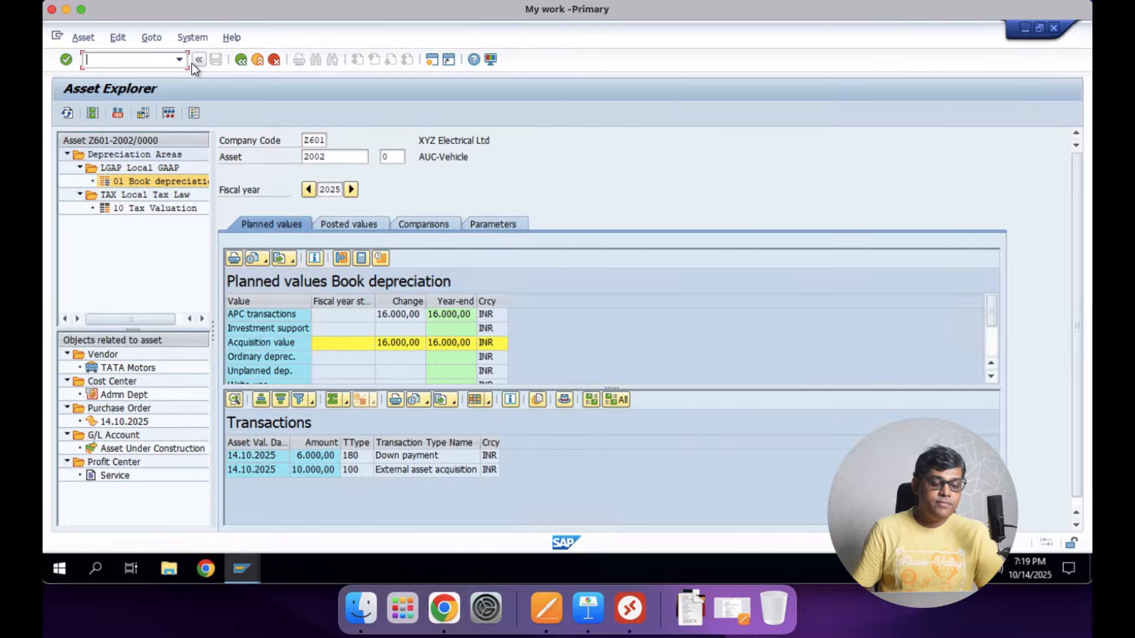
In the Post Outgoing Payments session, start transaction AIAB and list the settlement line items of asset 2002 in company code Z601.
left_click(231, 568)
left_click(399, 506)
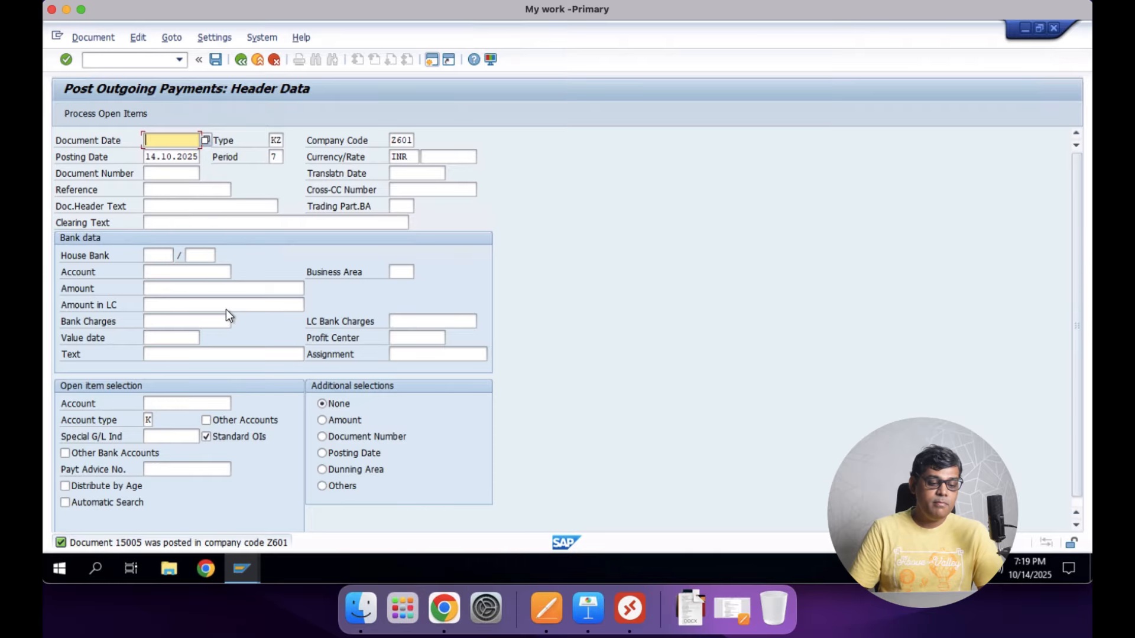
left_click(157, 60)
type("/naiab")
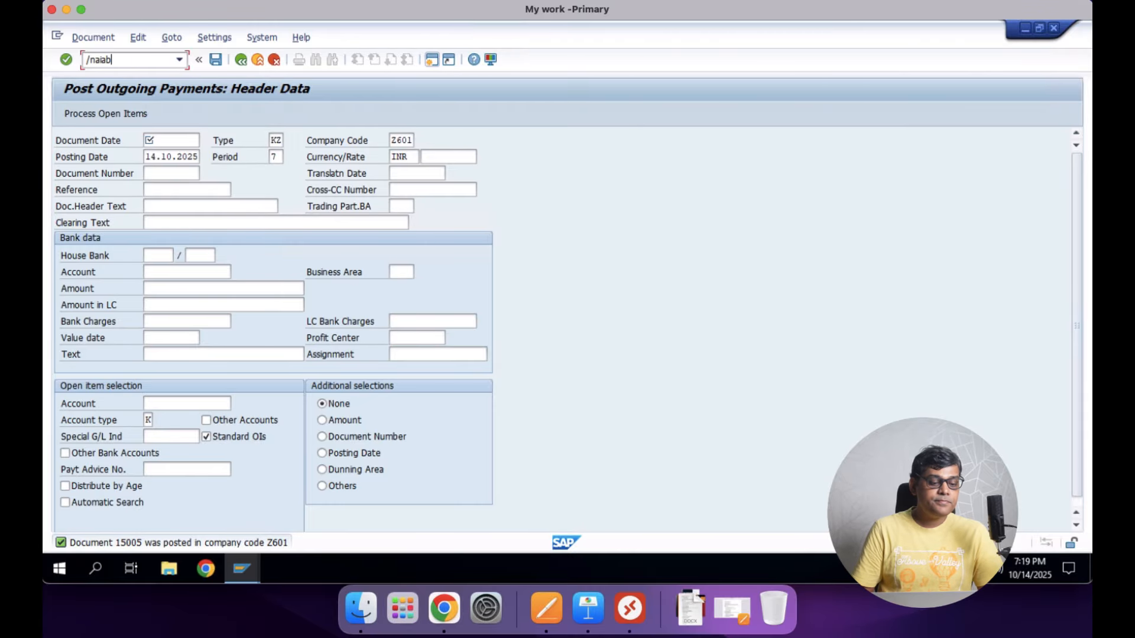
key("Return")
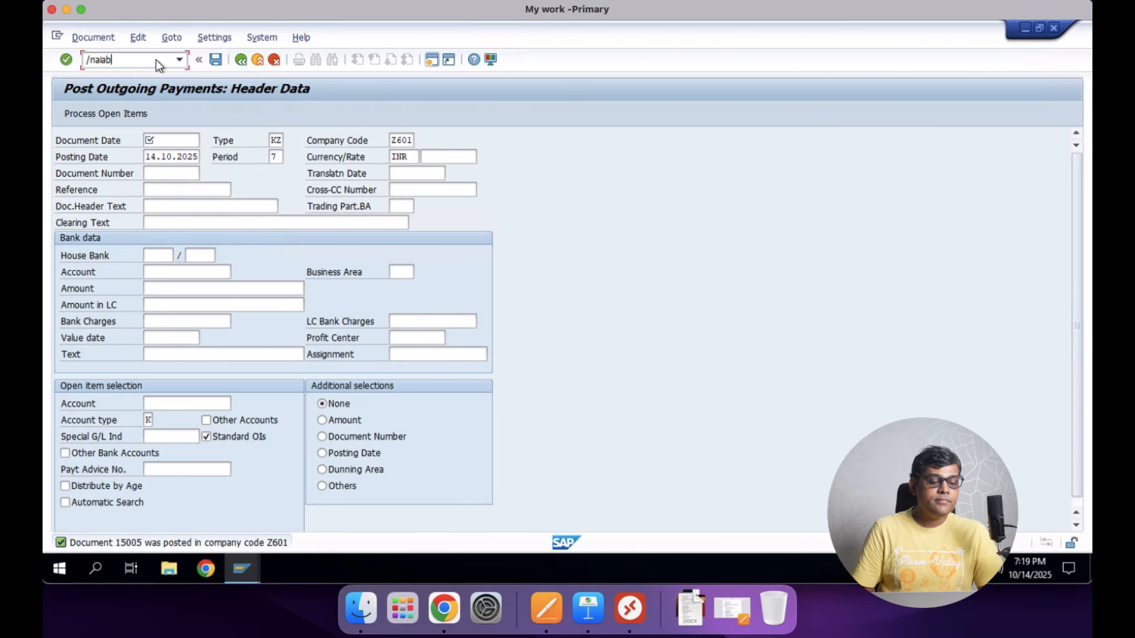
left_click(185, 191)
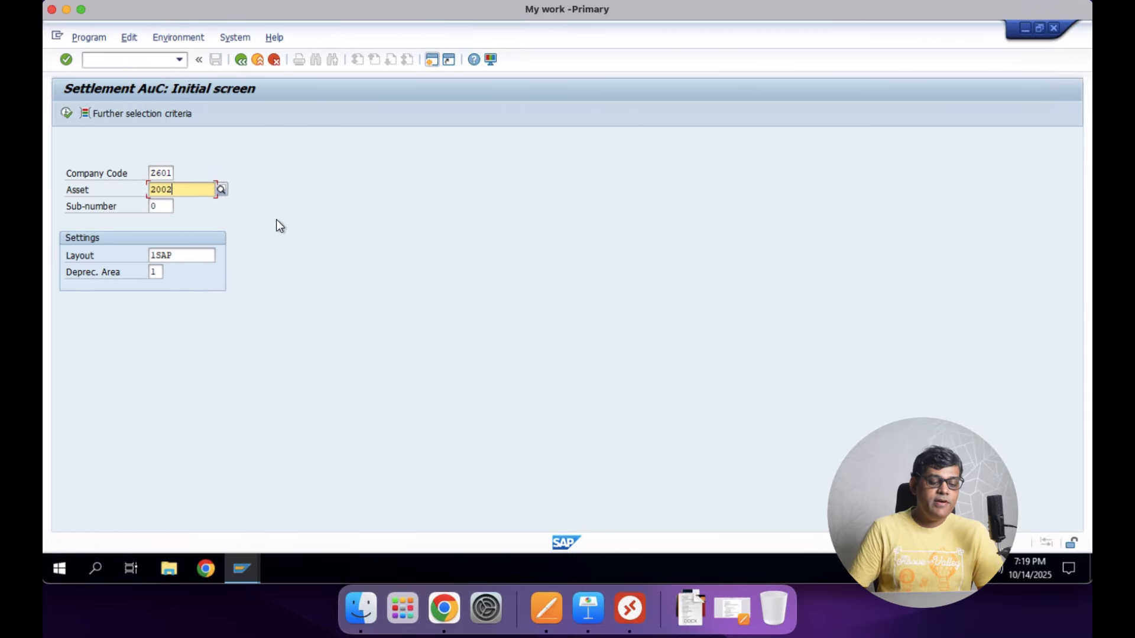
key("shift+Tab")
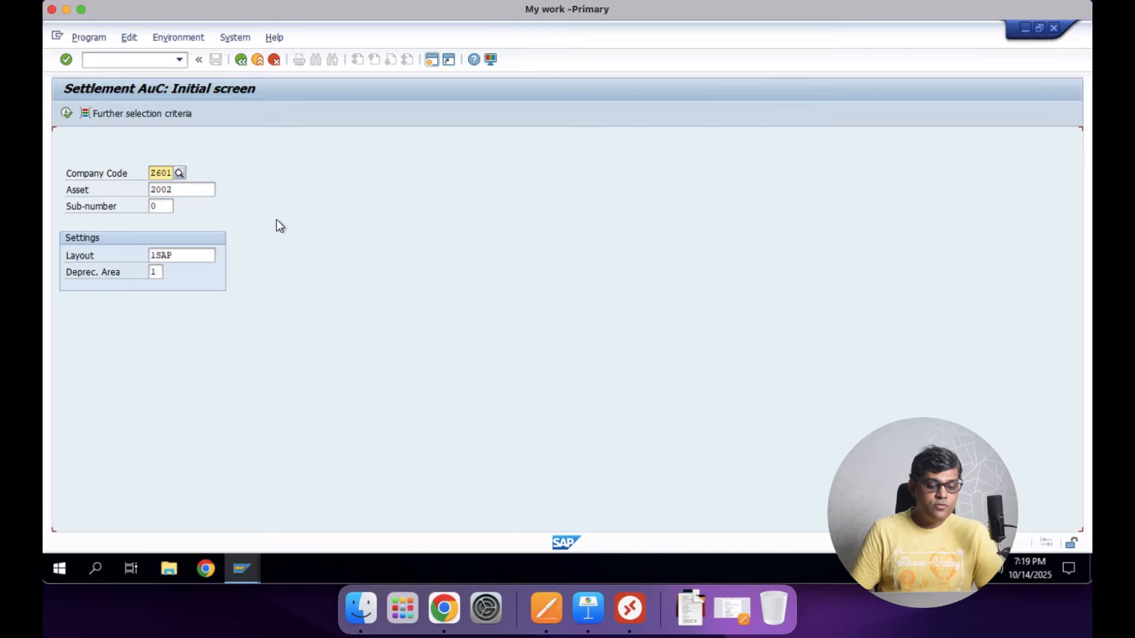
left_click(66, 113)
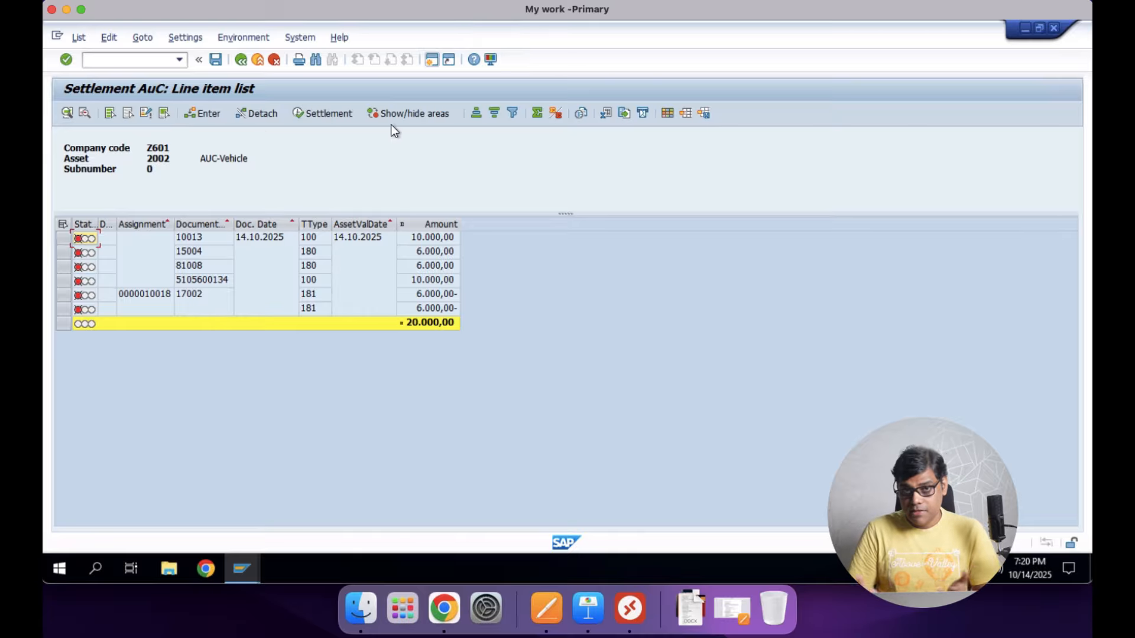
Find the Accounting Principle field by searching for "accounting" and add it to the displayed columns of the line item list.
left_click(668, 117)
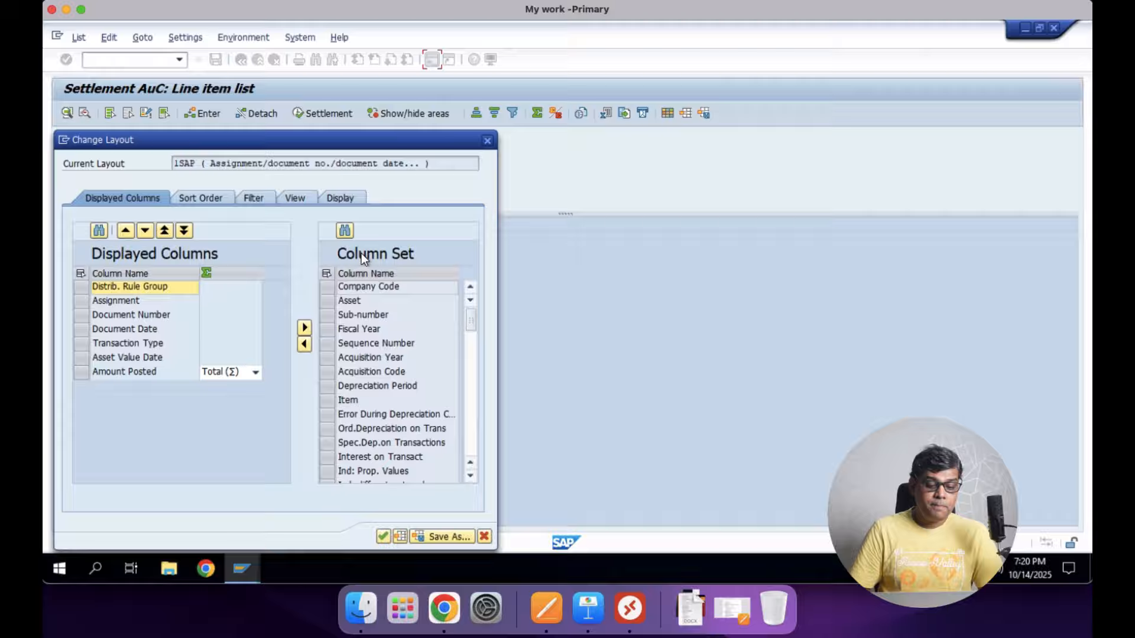
left_click(347, 226)
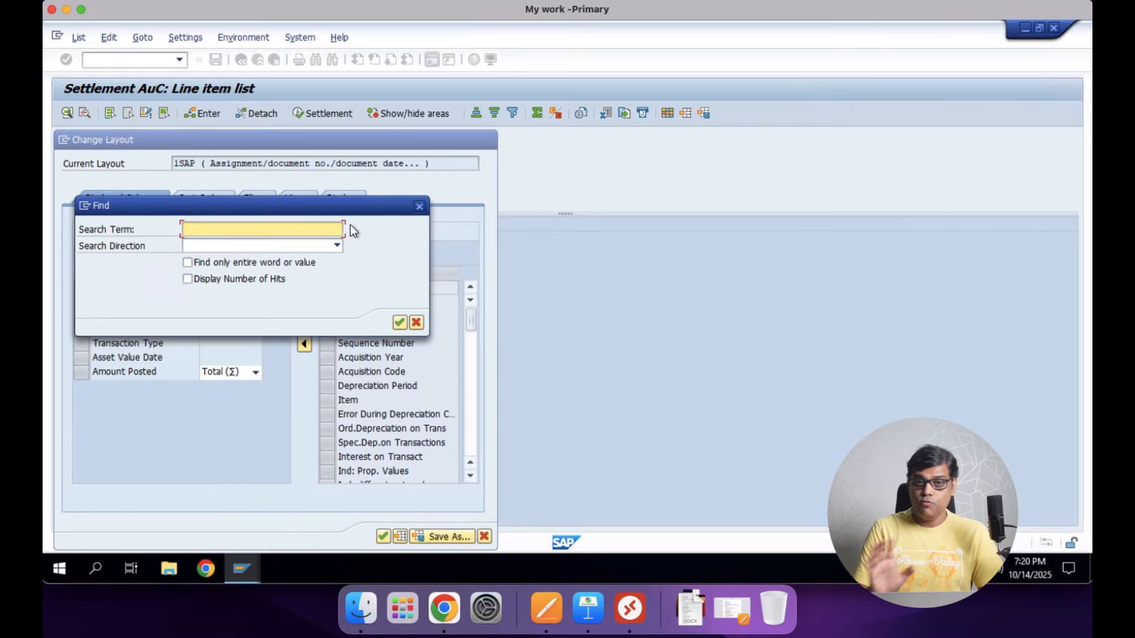
type("accounting")
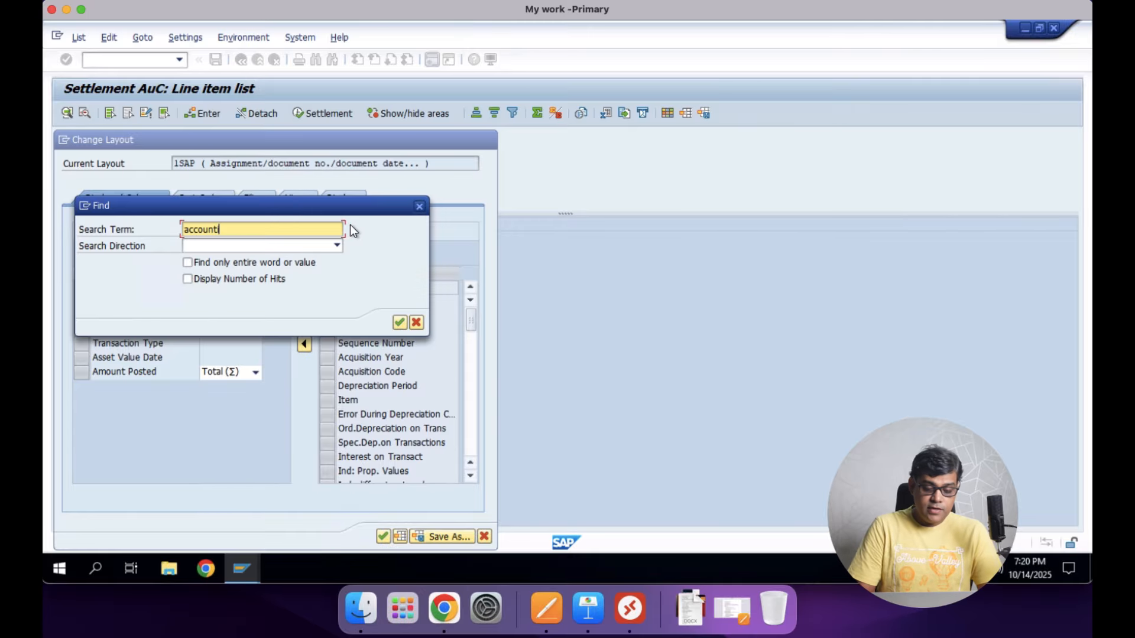
key("Return")
left_click_drag(312, 207, 502, 165)
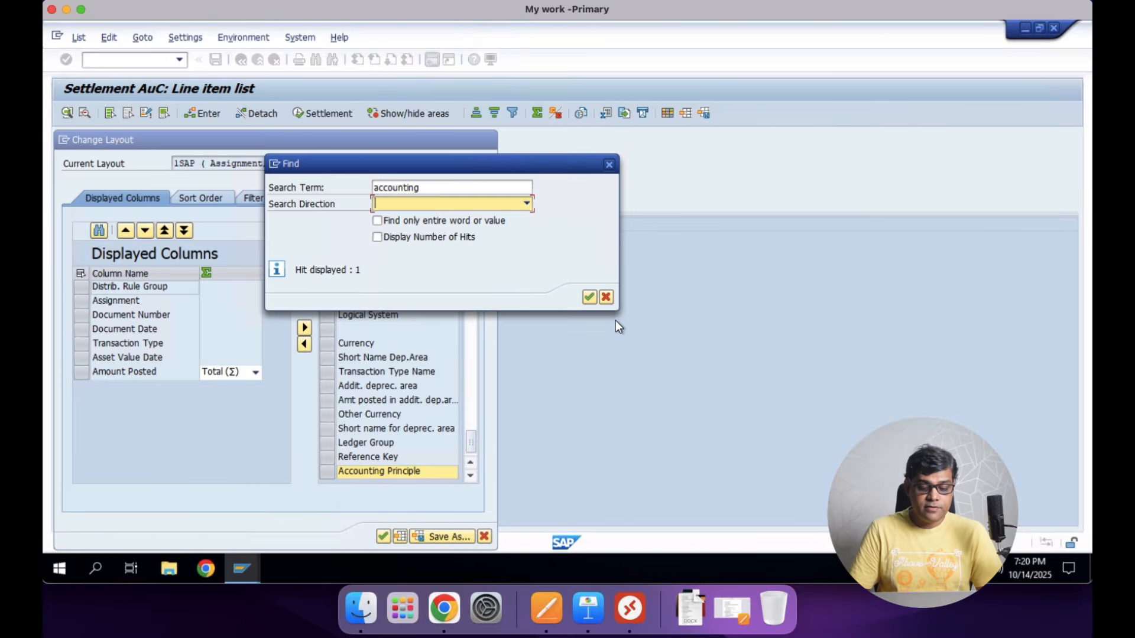
left_click(606, 297)
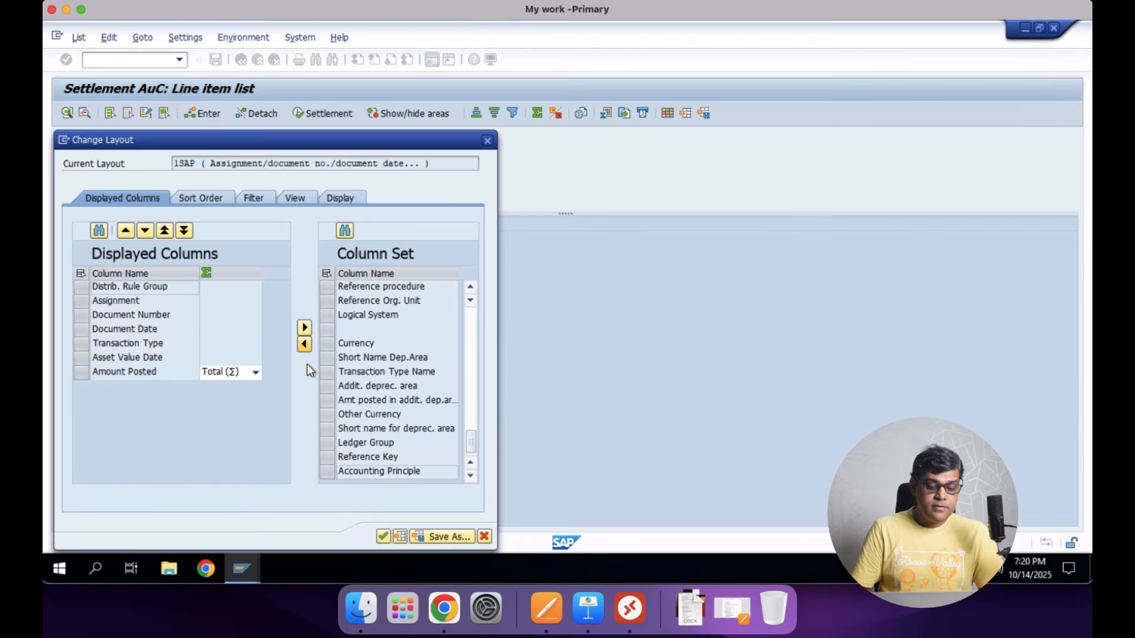
left_click(304, 344)
left_click(384, 537)
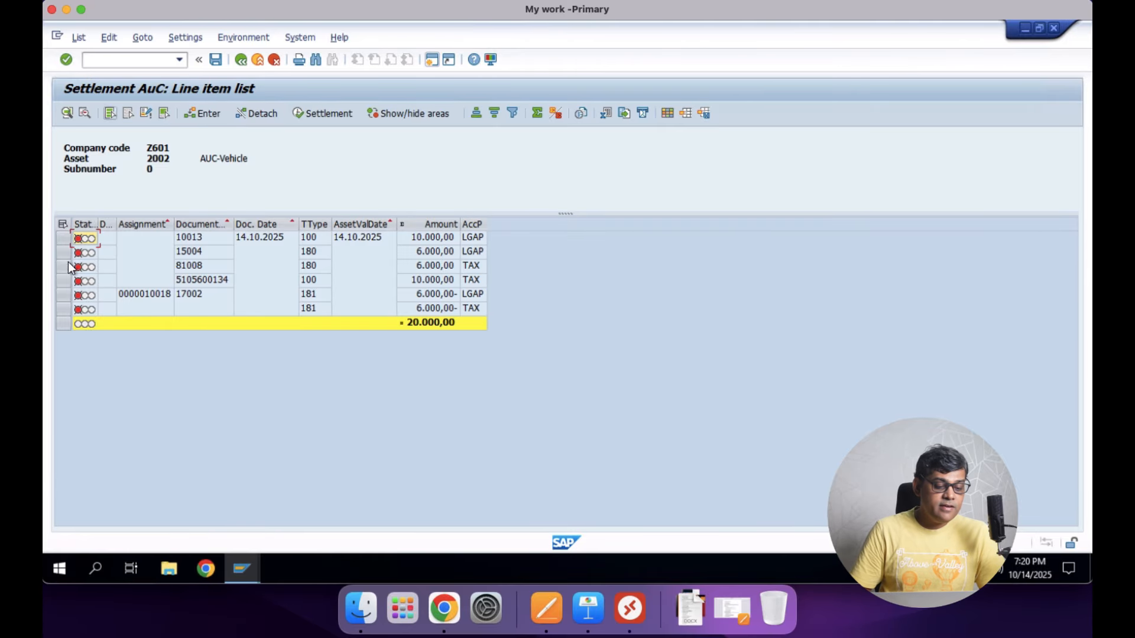
Enter a settlement rule for line item 10013 with category FXA, receiver 1003 and 100%, and return to the list.
left_click(64, 239)
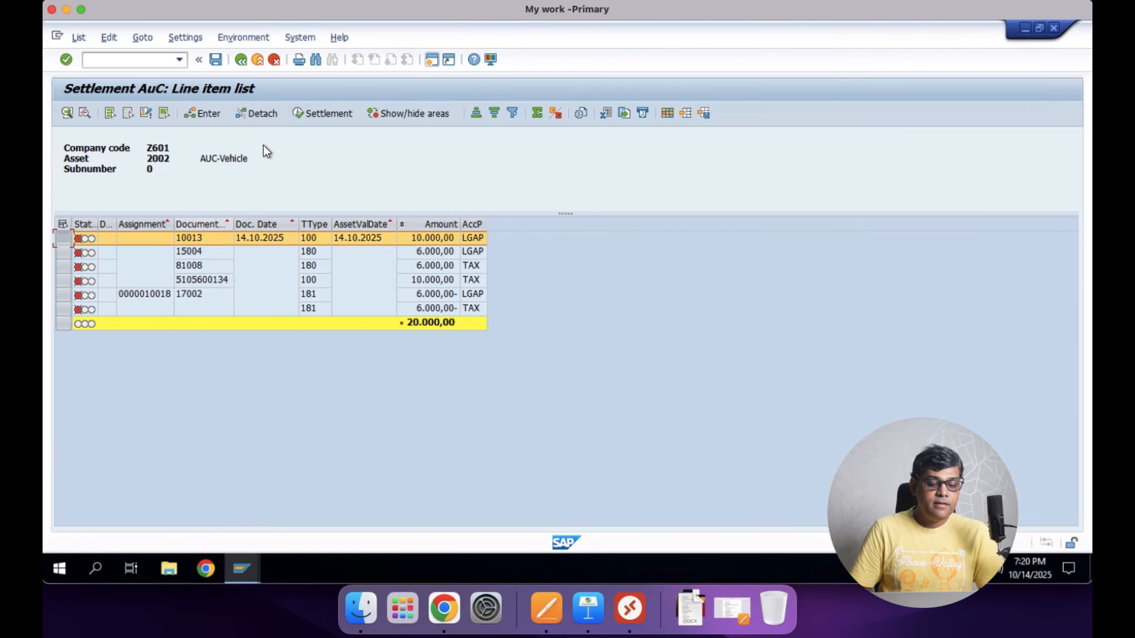
left_click(215, 116)
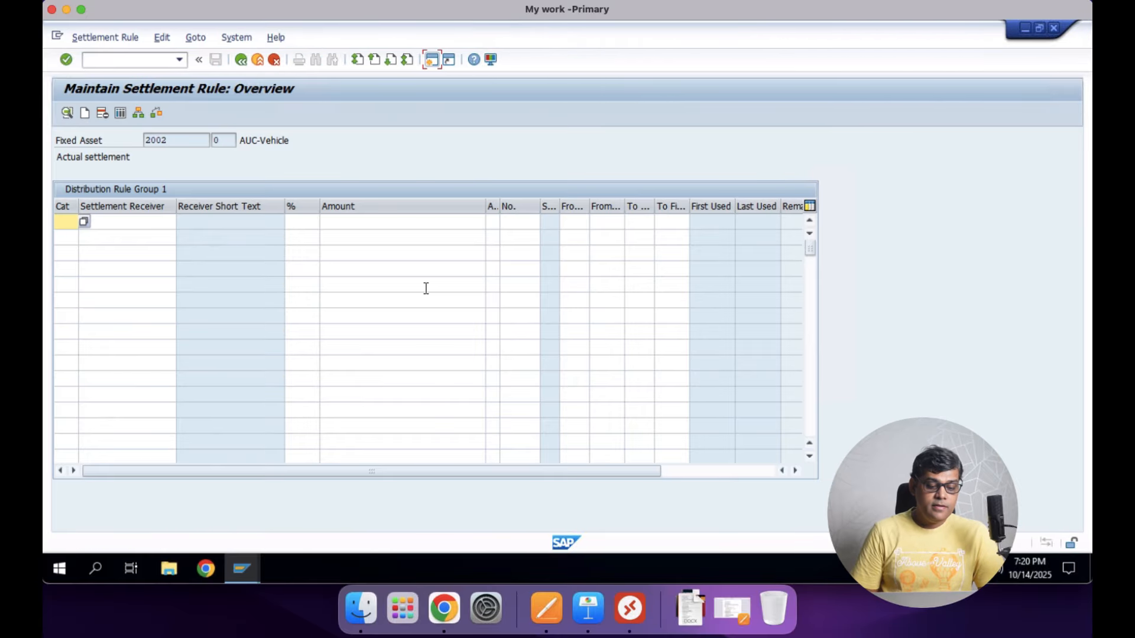
left_click(85, 222)
key("F4")
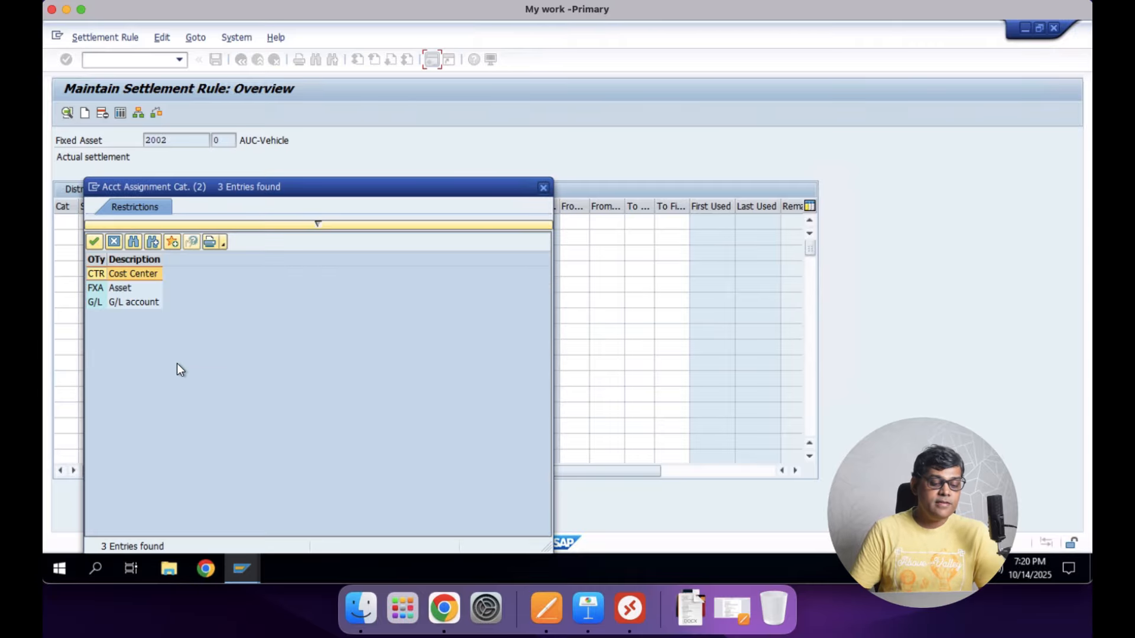
double_click(115, 292)
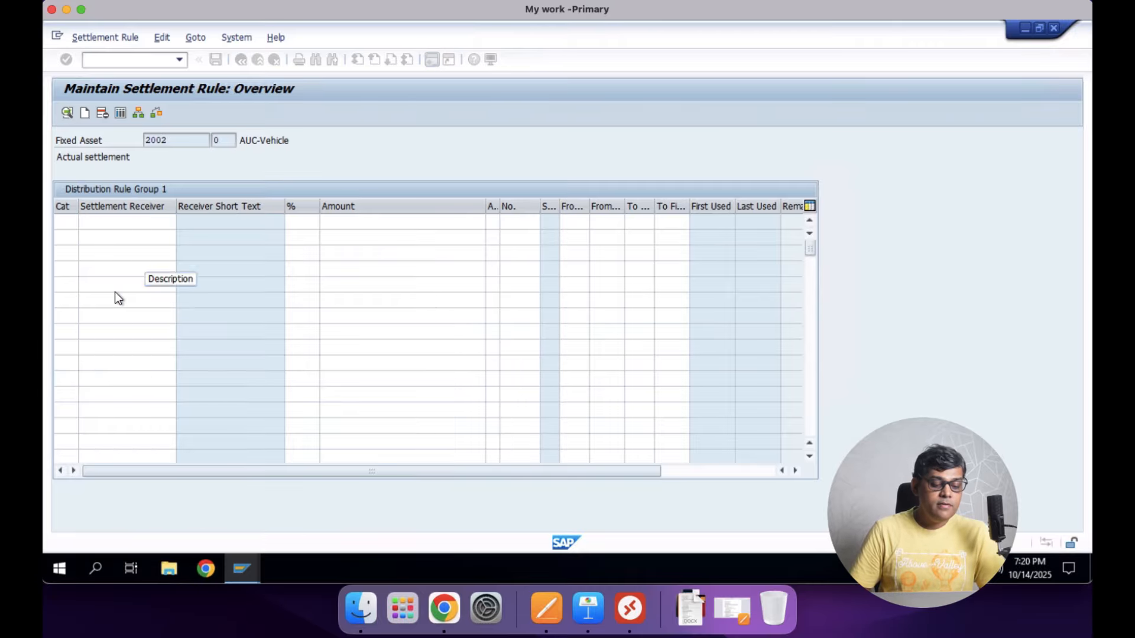
key("Tab")
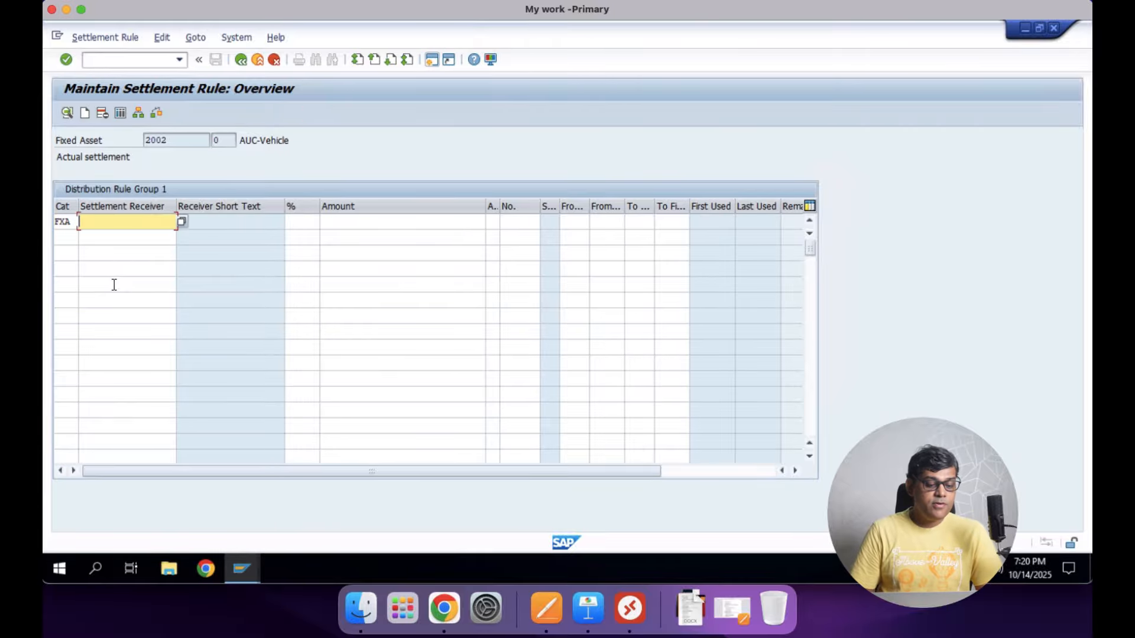
type("1003")
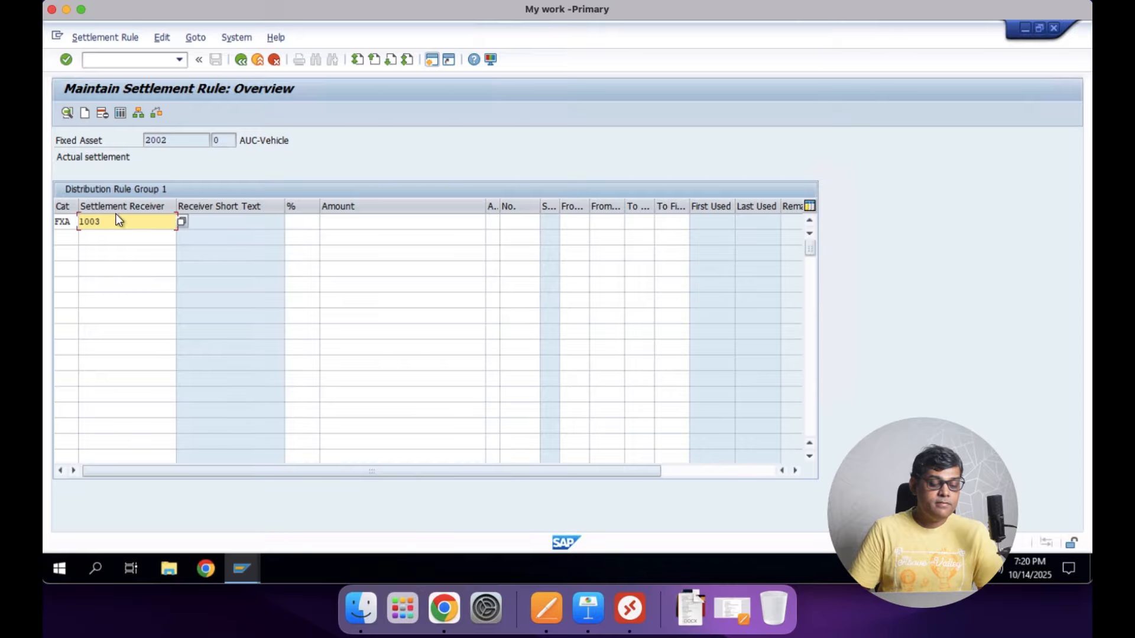
key("Tab")
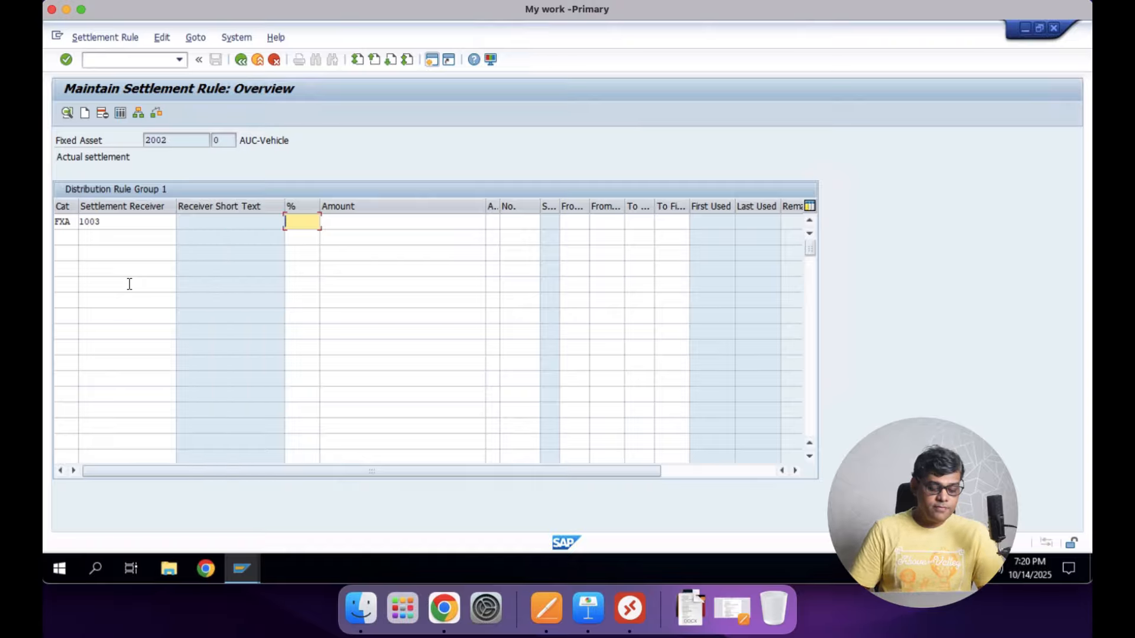
type("100")
key("Tab")
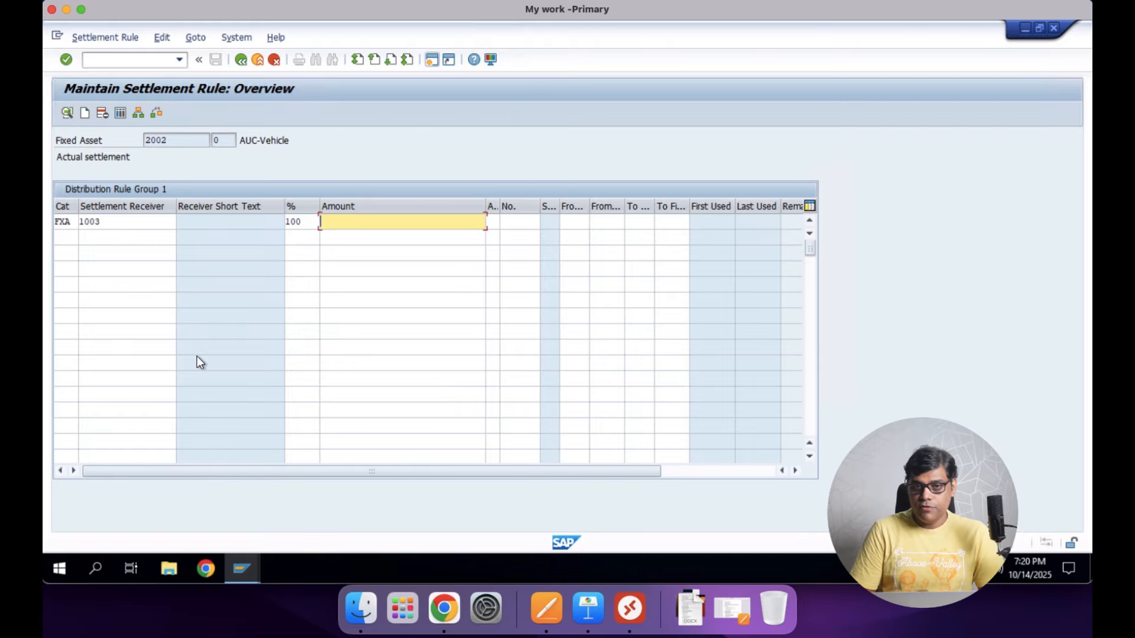
key("Return")
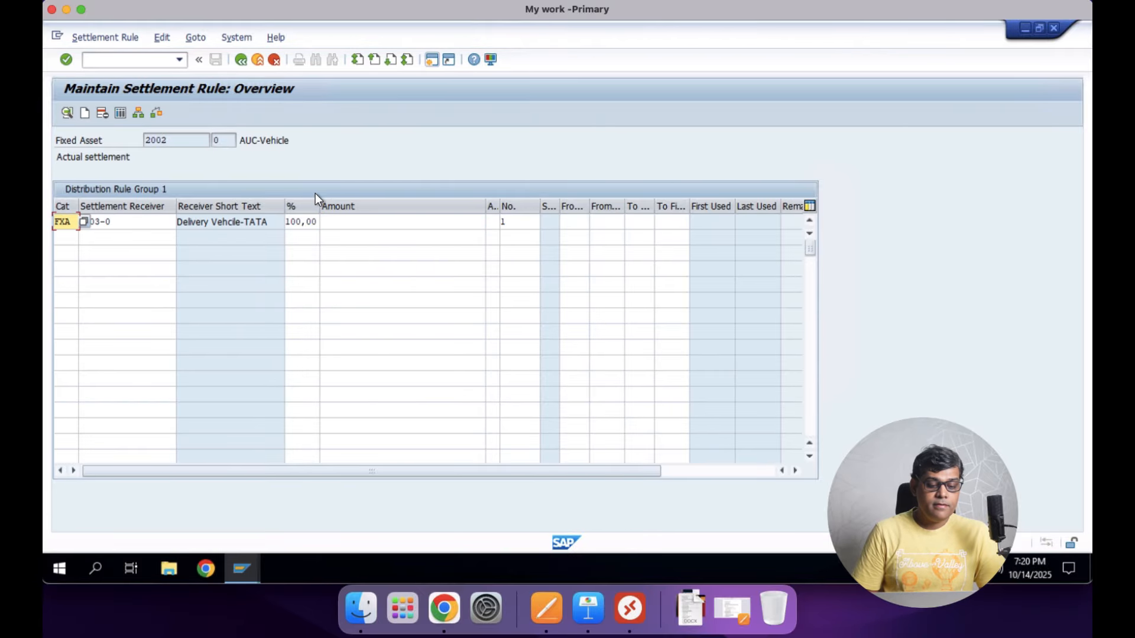
left_click(242, 59)
Enter a settlement rule for line item 15004 with category FXA, receiver 1003 and 100%, and return to the list.
left_click(62, 254)
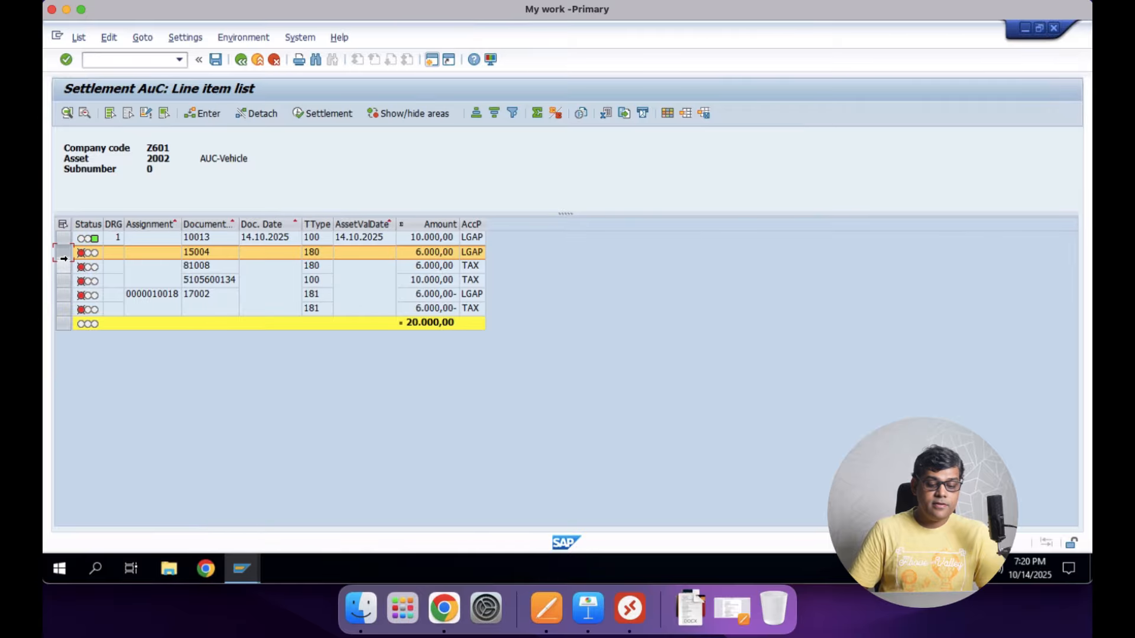
left_click(213, 115)
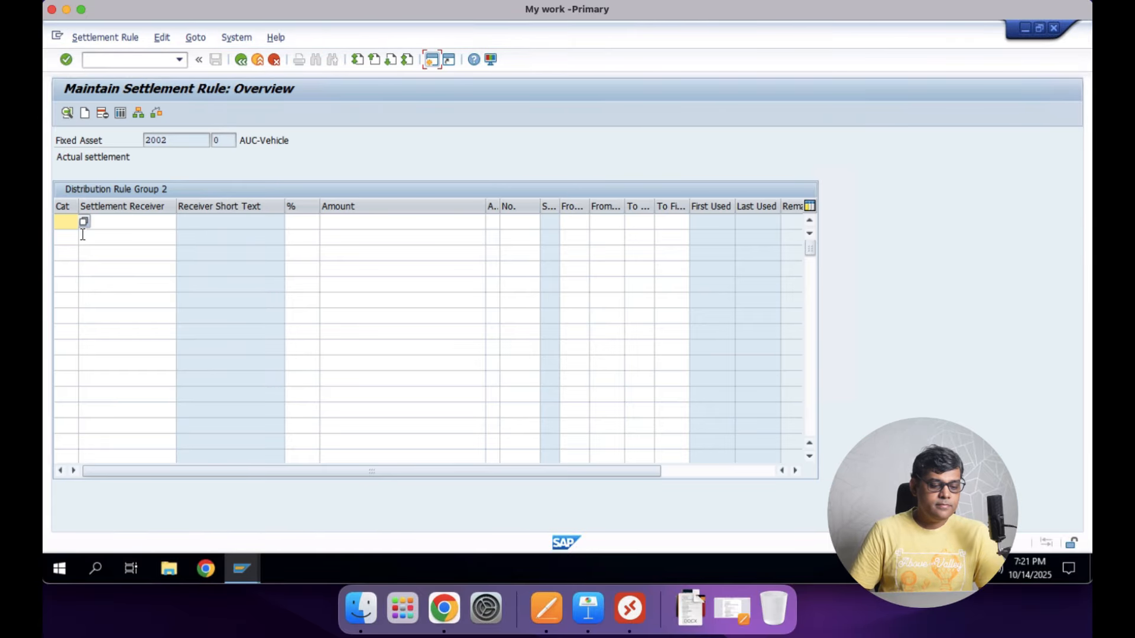
key("F4")
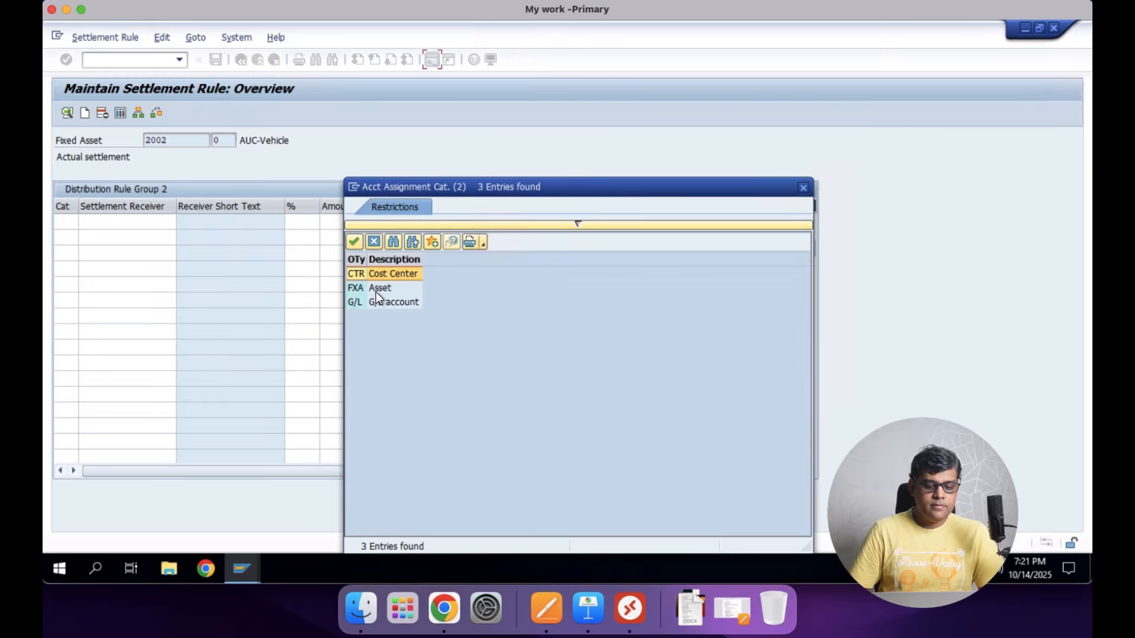
left_click(376, 289)
double_click(402, 287)
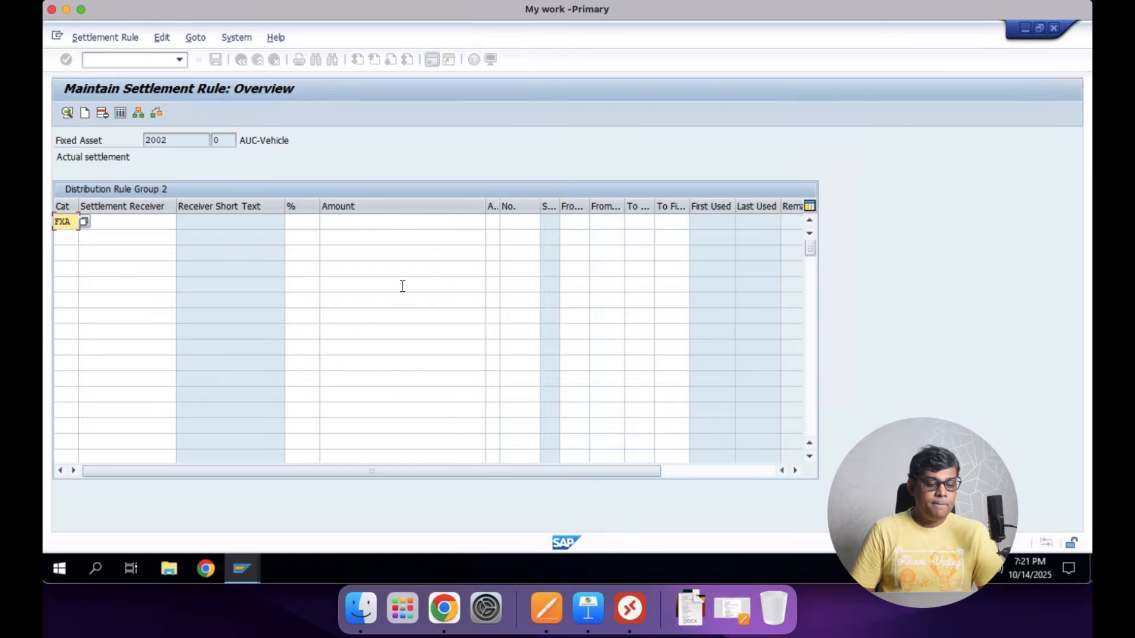
key("Tab")
type("1003")
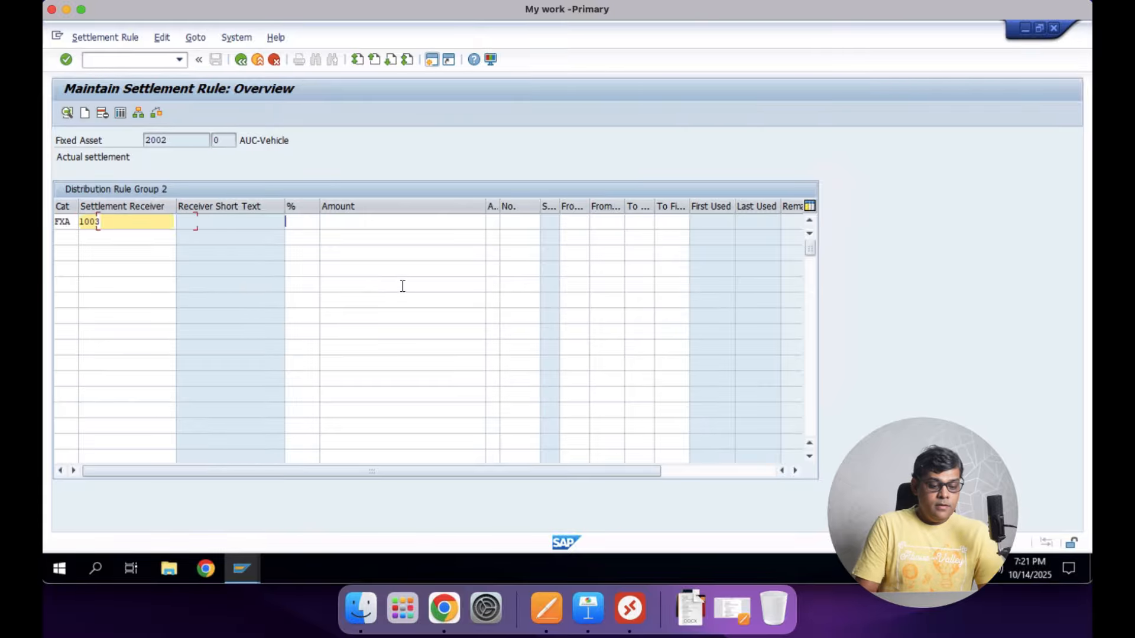
key("Tab")
type("100")
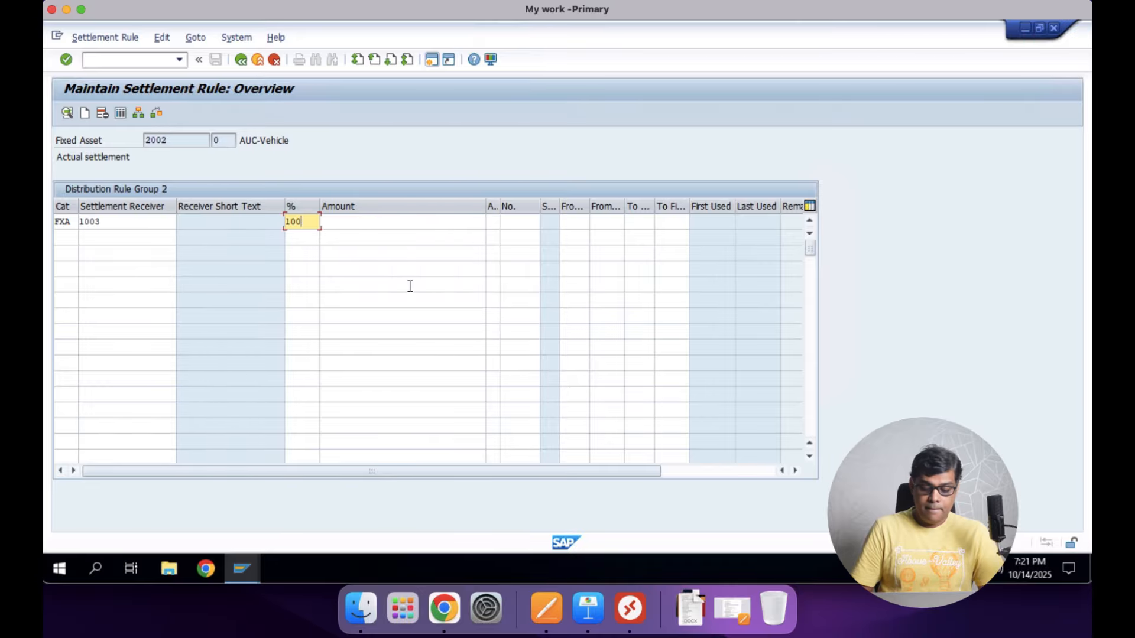
left_click(243, 66)
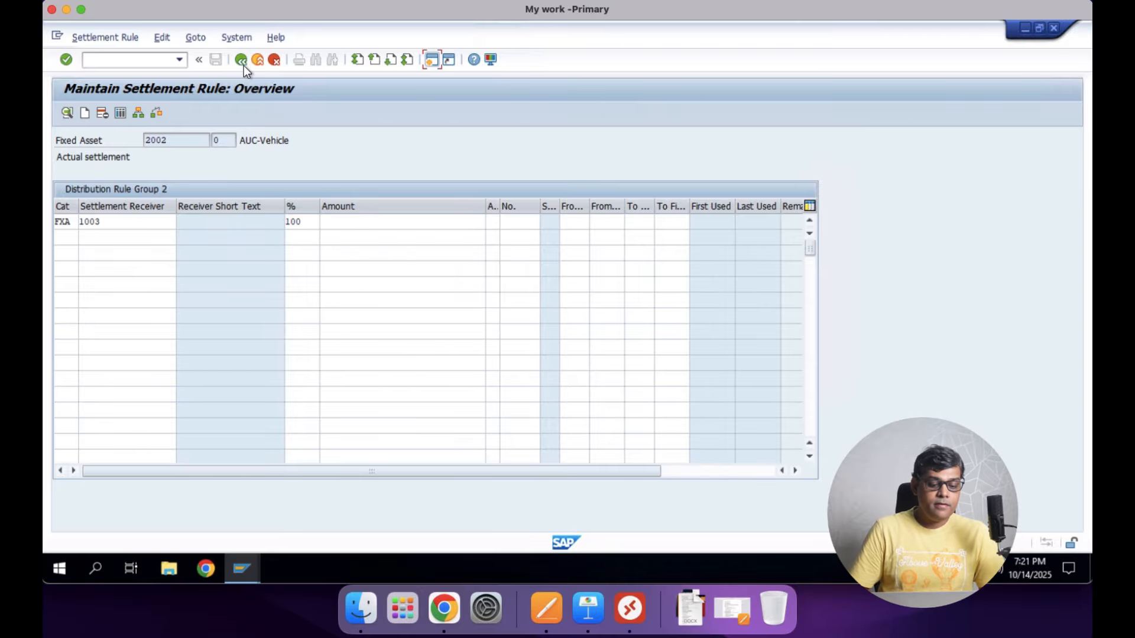
Enter a settlement rule for line item 81008 with category FXA, receiver 1003 and 100%, and return to the list.
left_click(63, 266)
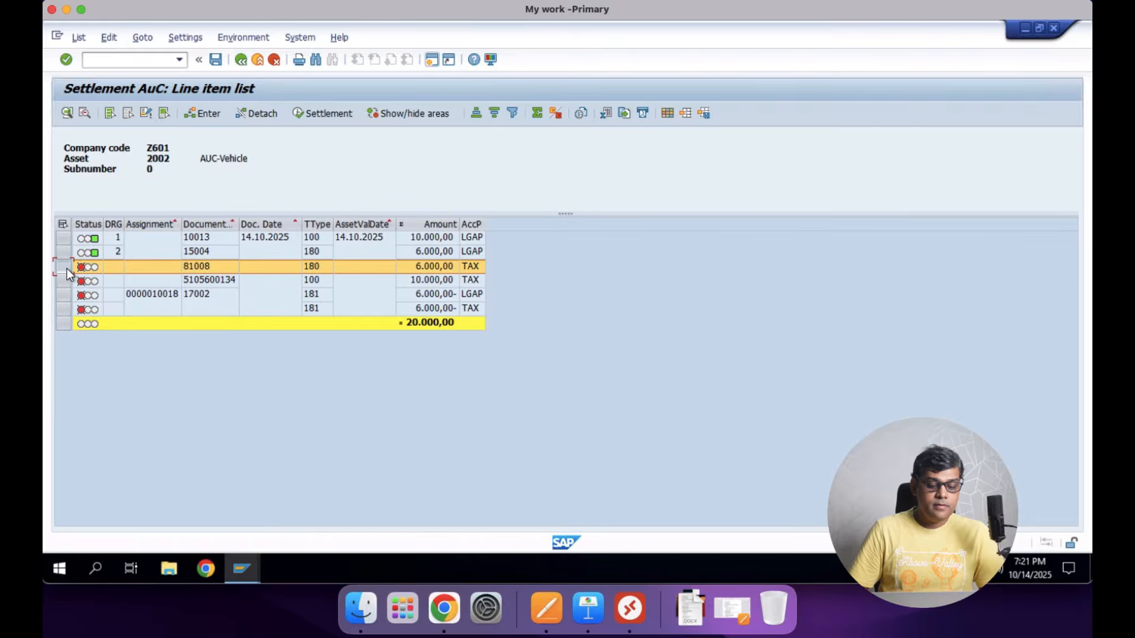
left_click(213, 114)
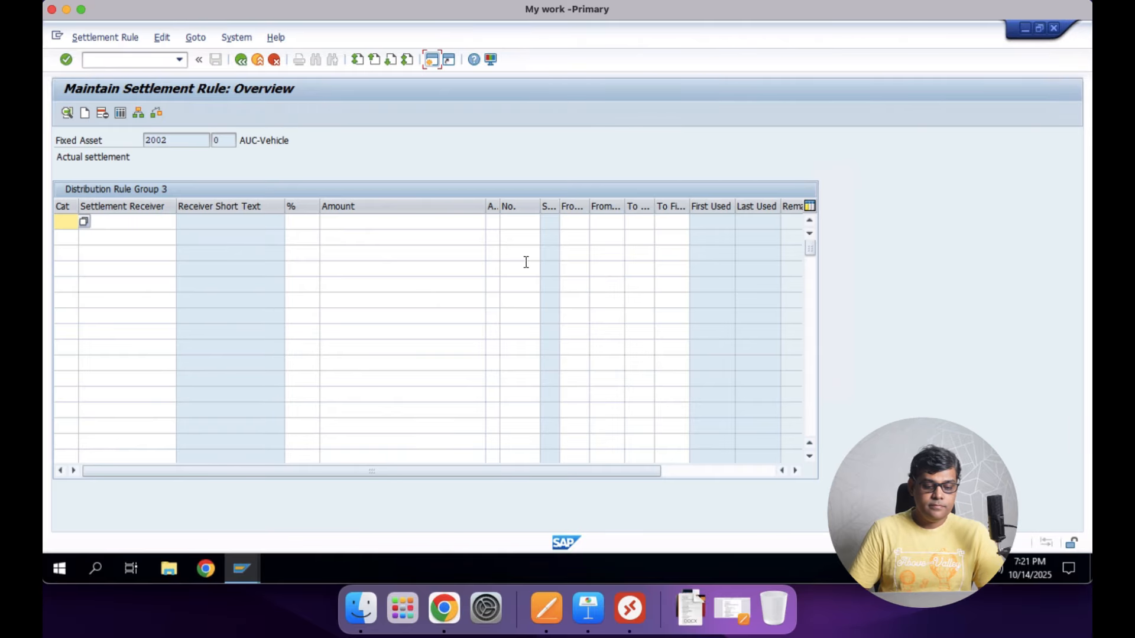
key("F4")
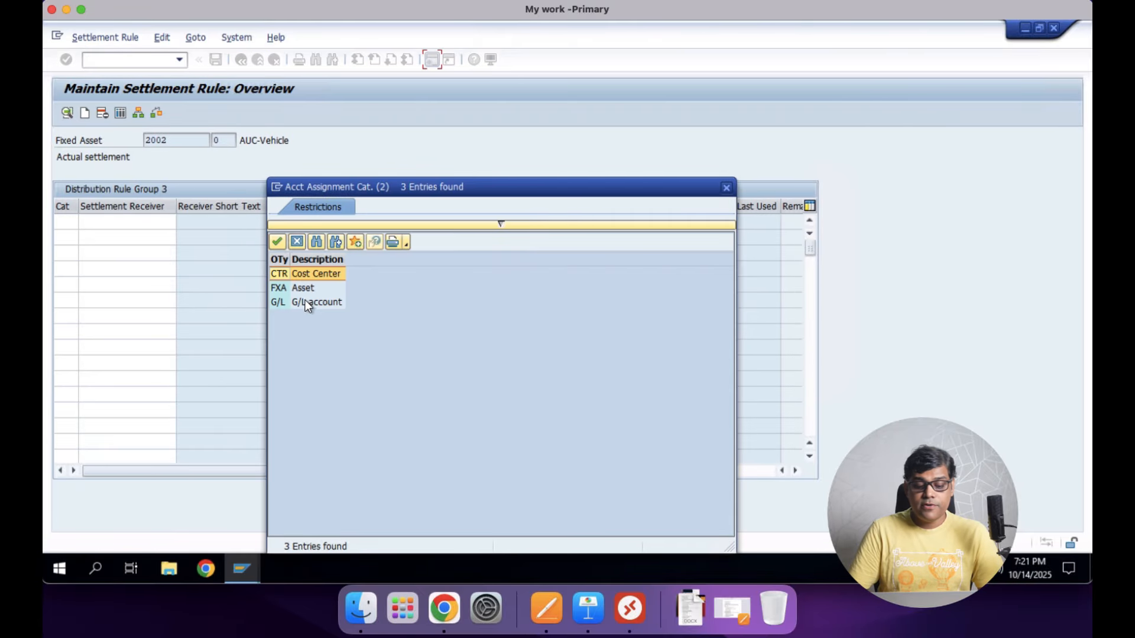
double_click(307, 293)
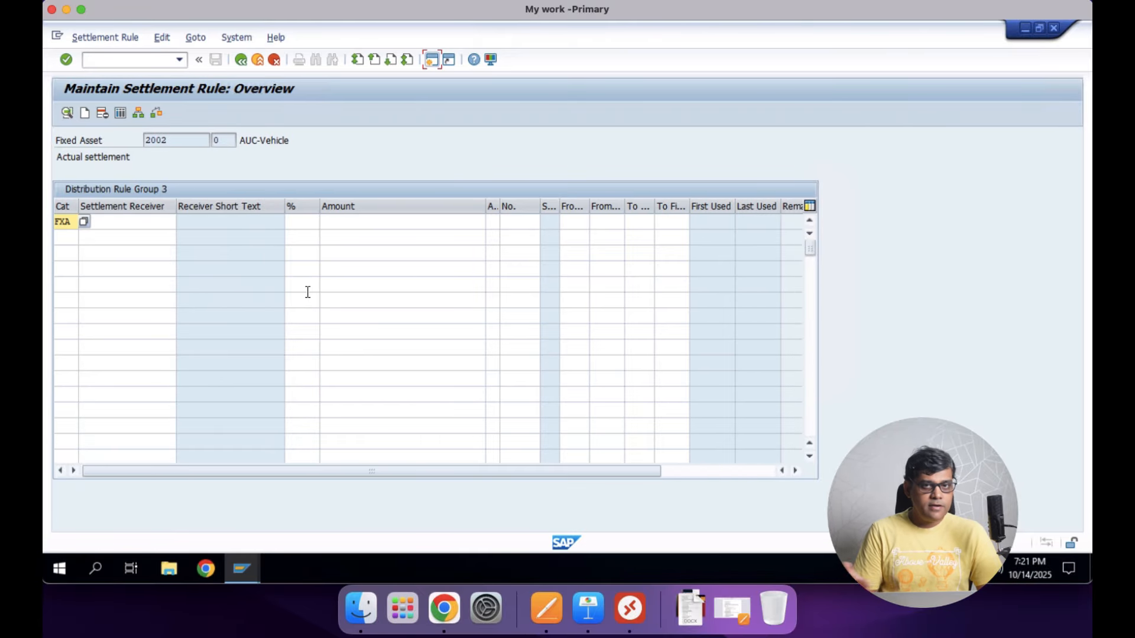
key("Tab")
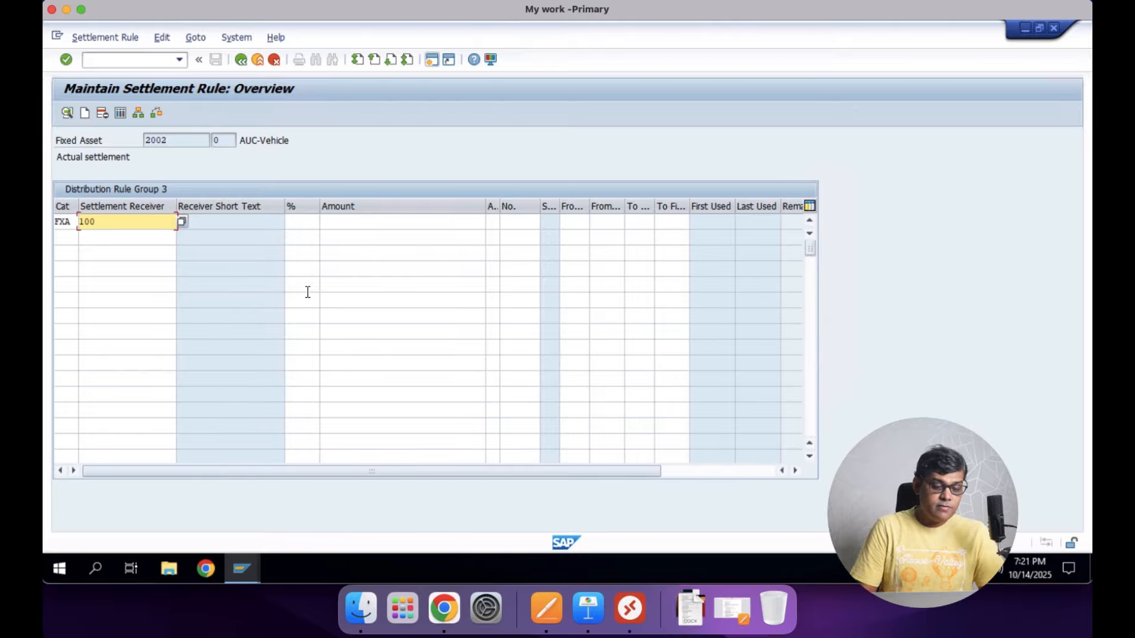
key("BackSpace")
key("BackSpace")
key("BackSpace")
type("1003")
key("Tab")
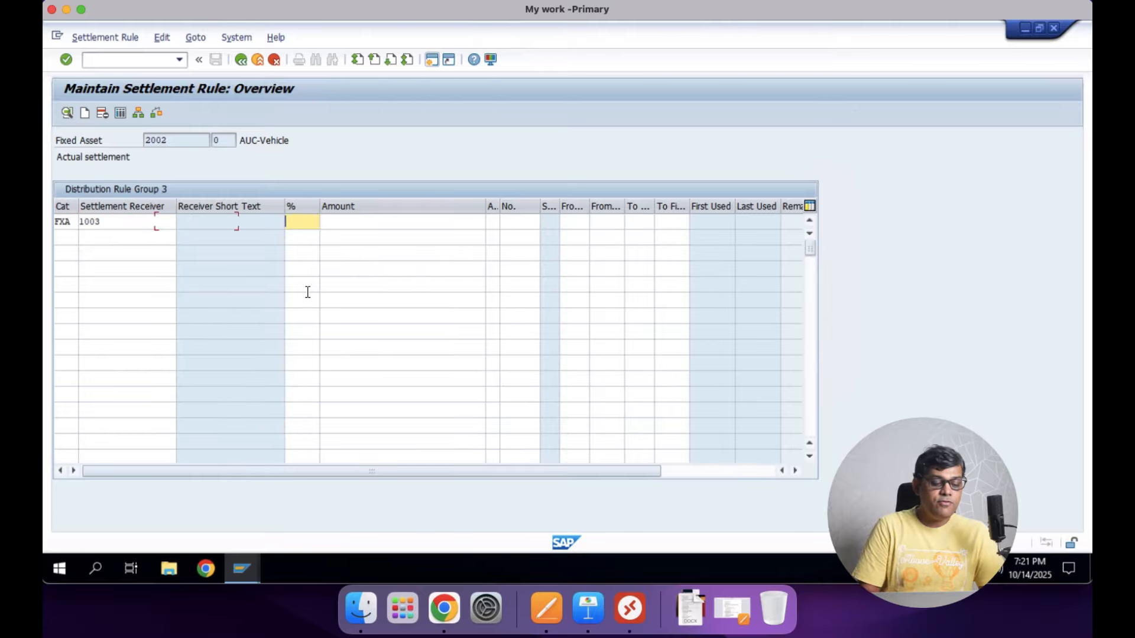
type("100")
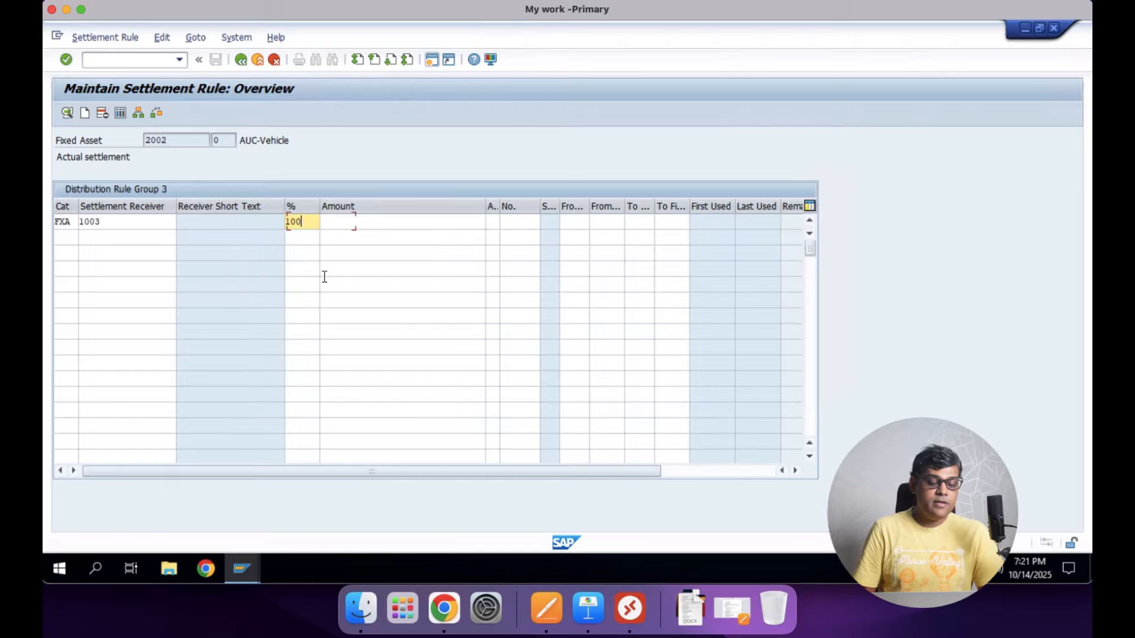
key("Return")
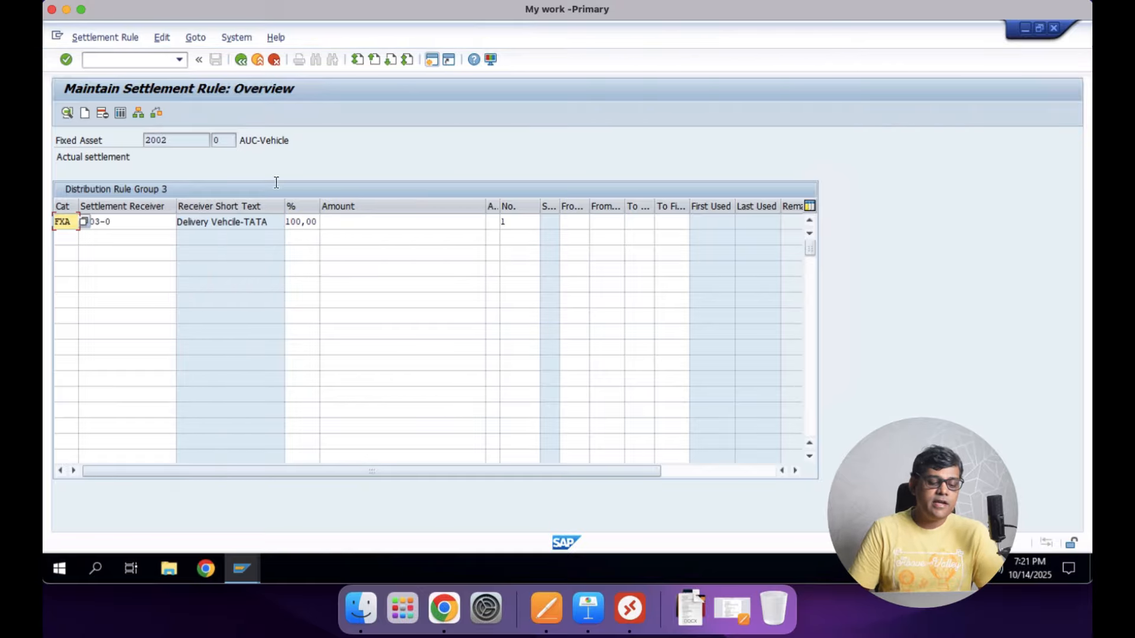
left_click(240, 60)
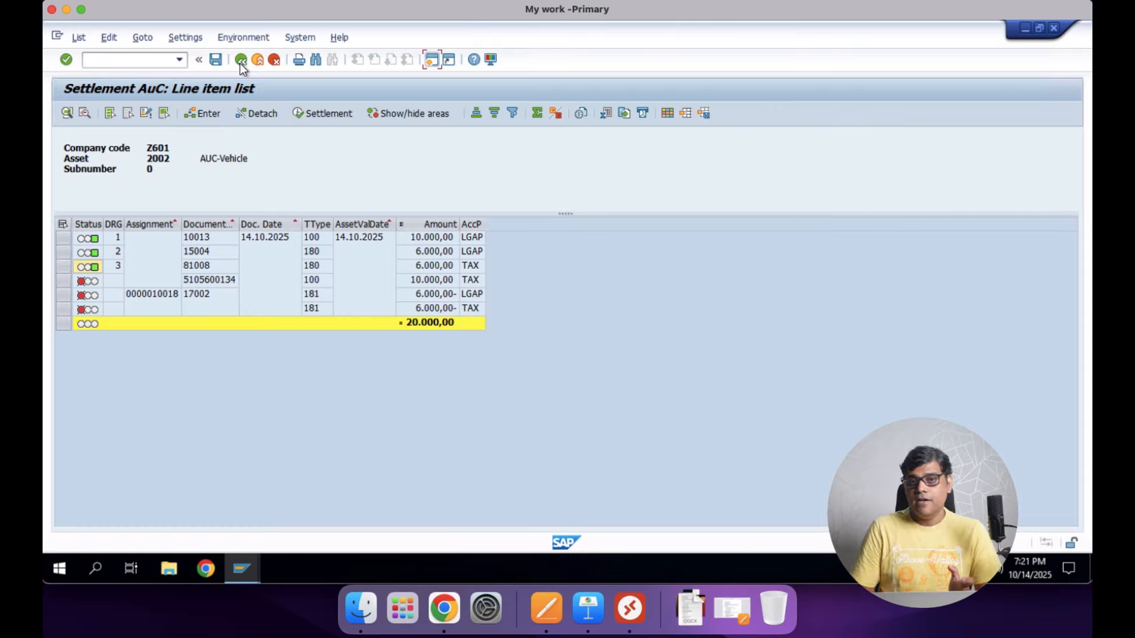
left_click(59, 279)
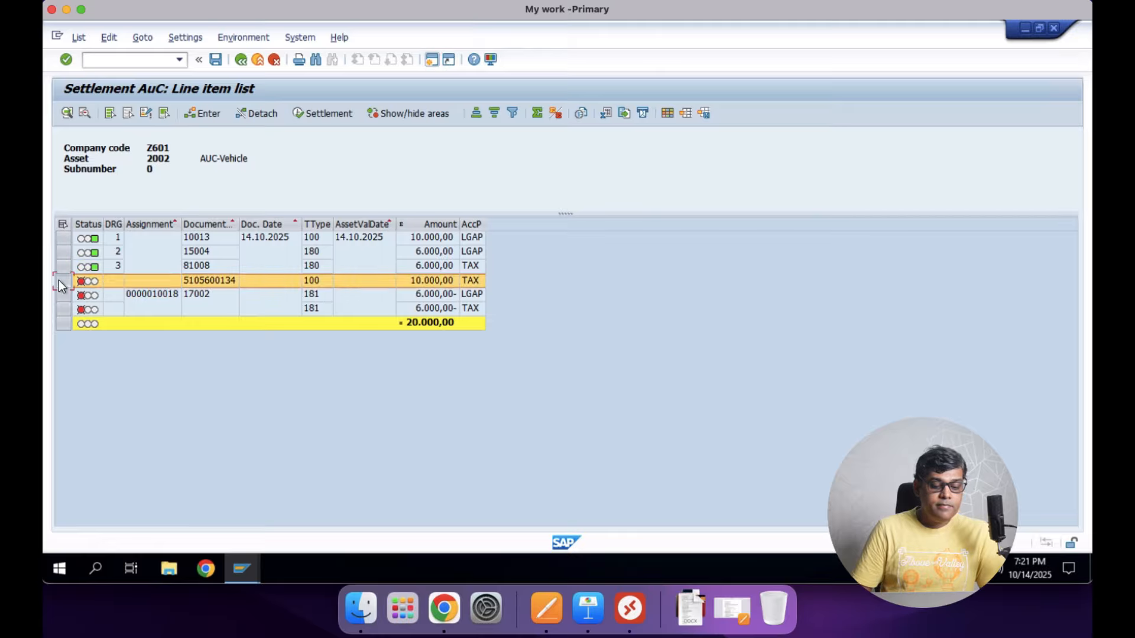
left_click(204, 112)
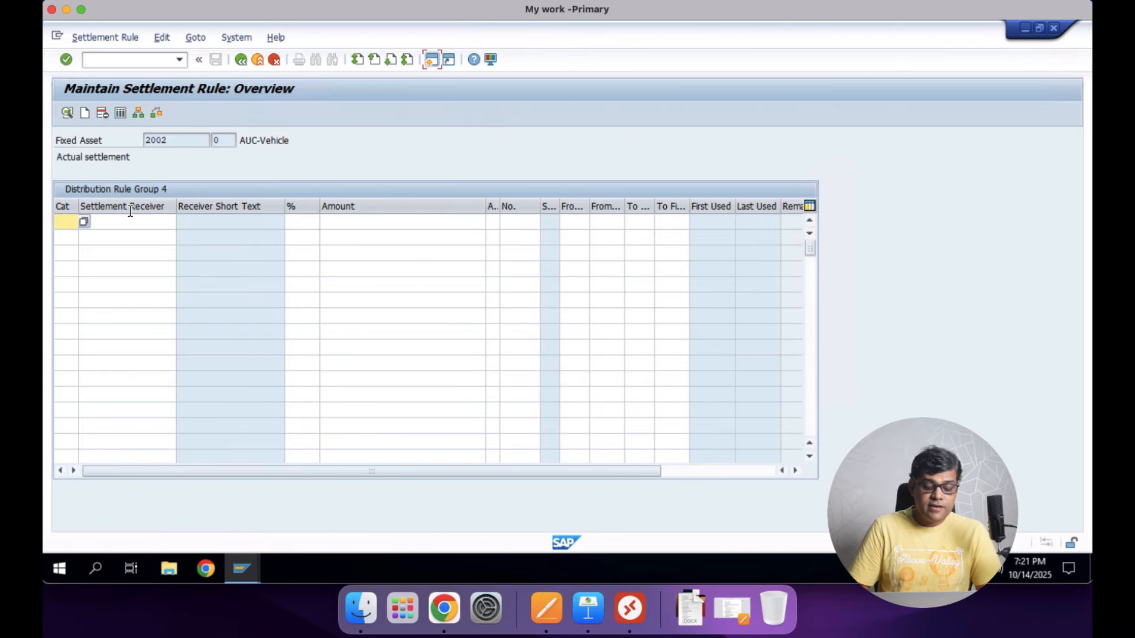
mouse_move(245, 570)
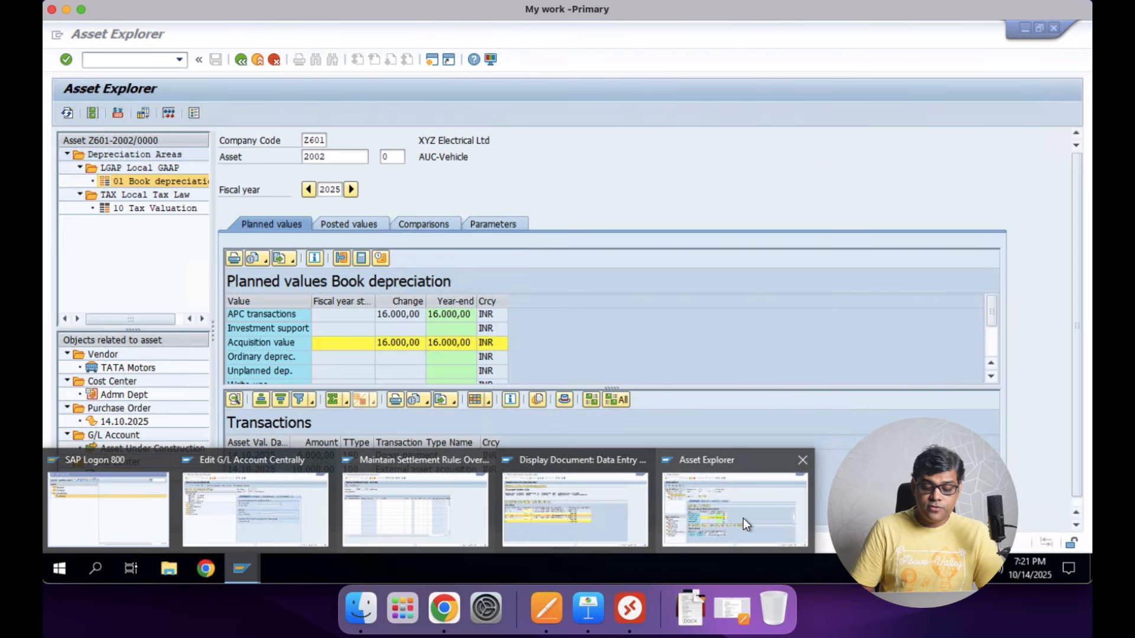
left_click(739, 514)
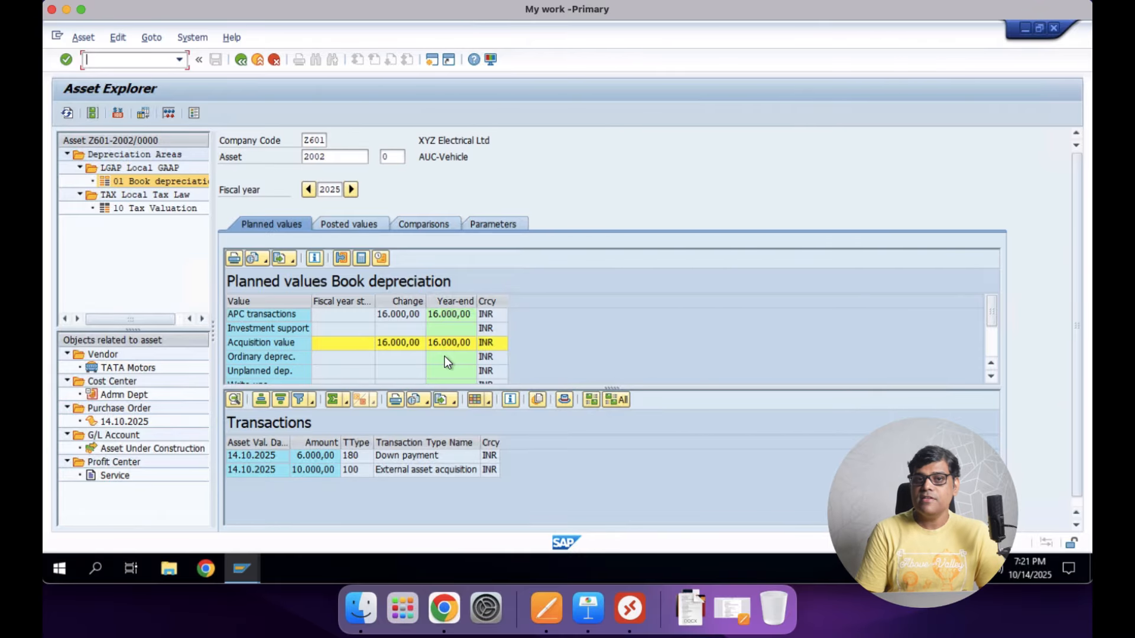
mouse_move(243, 563)
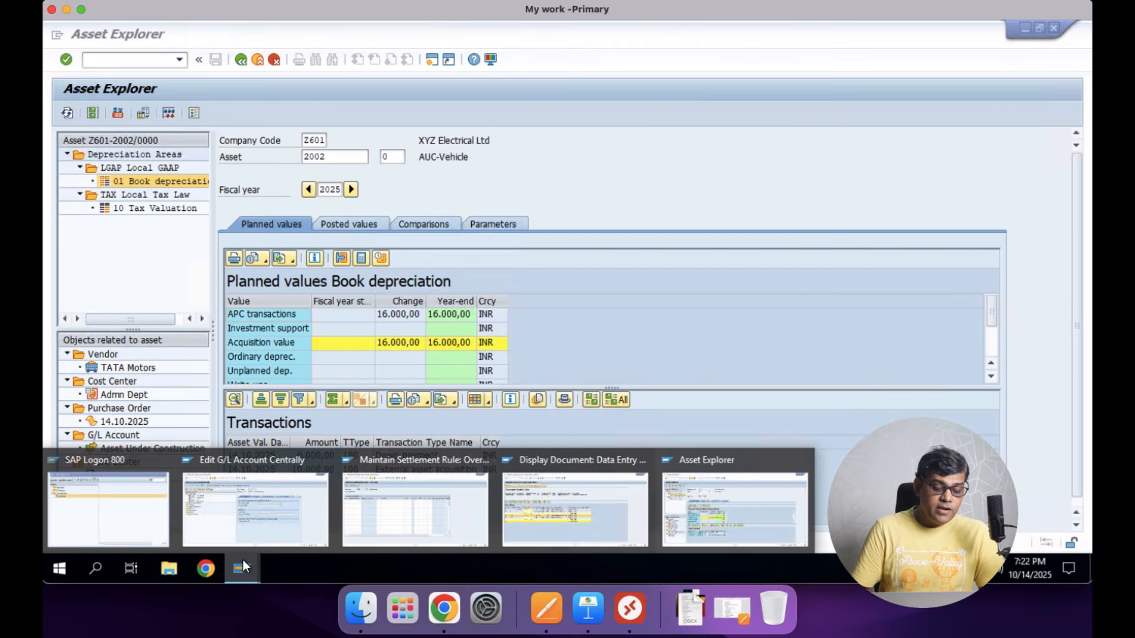
left_click(467, 521)
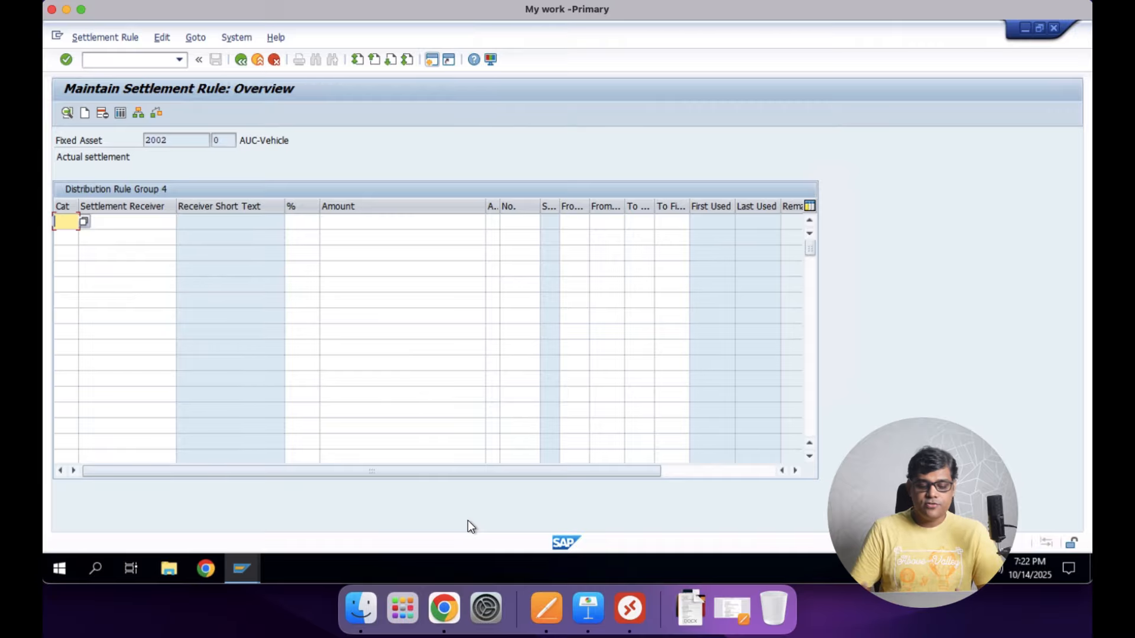
left_click(86, 222)
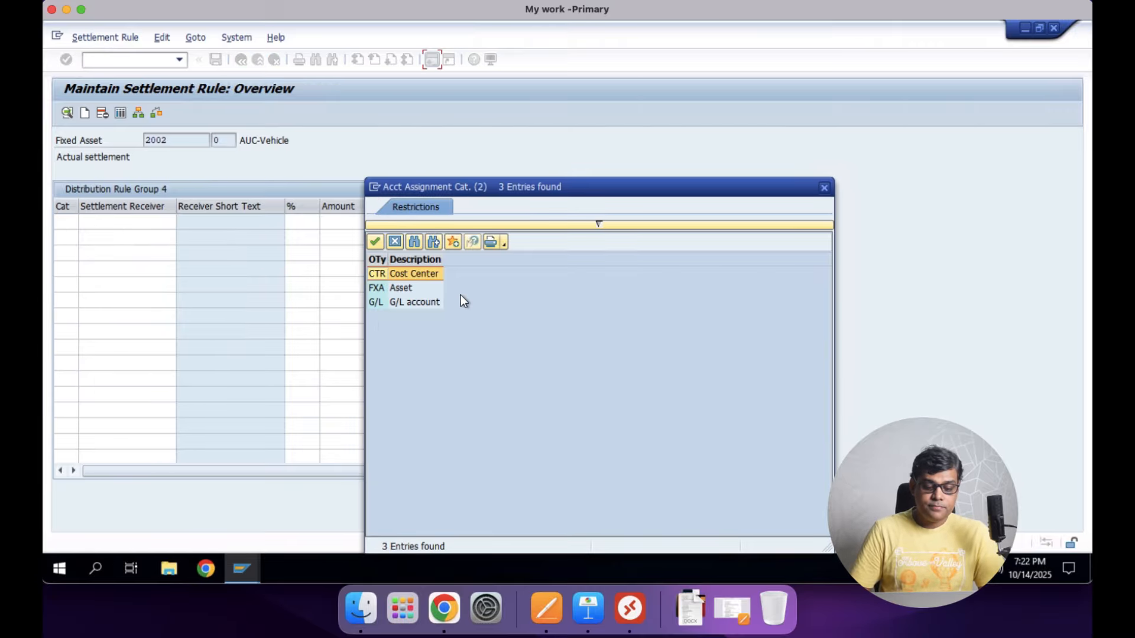
double_click(397, 290)
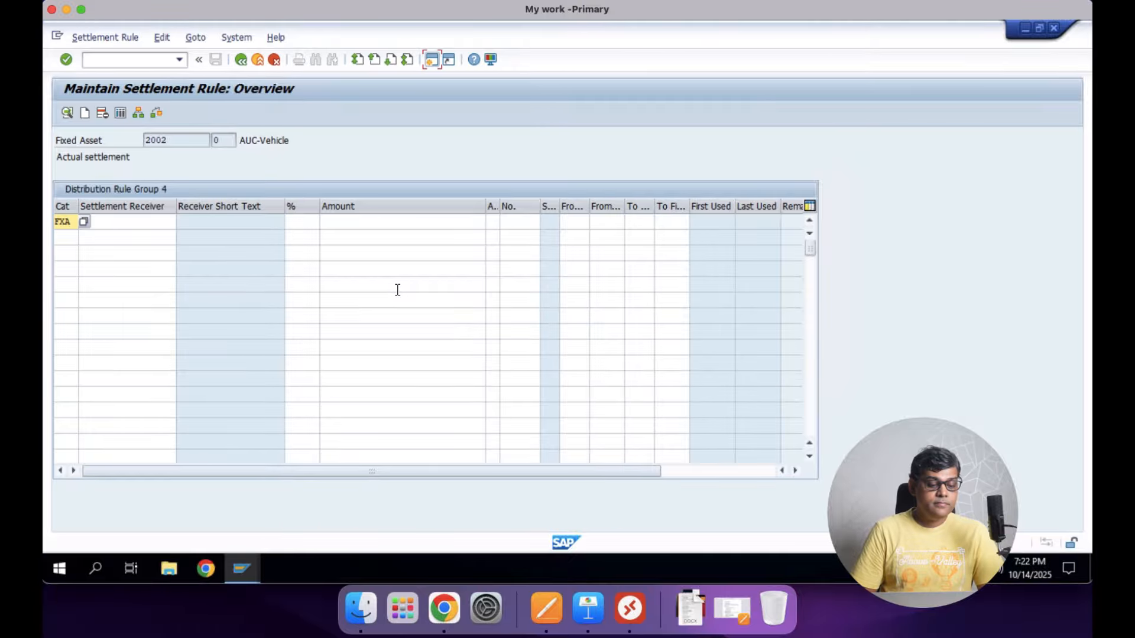
type("1003")
key("Tab")
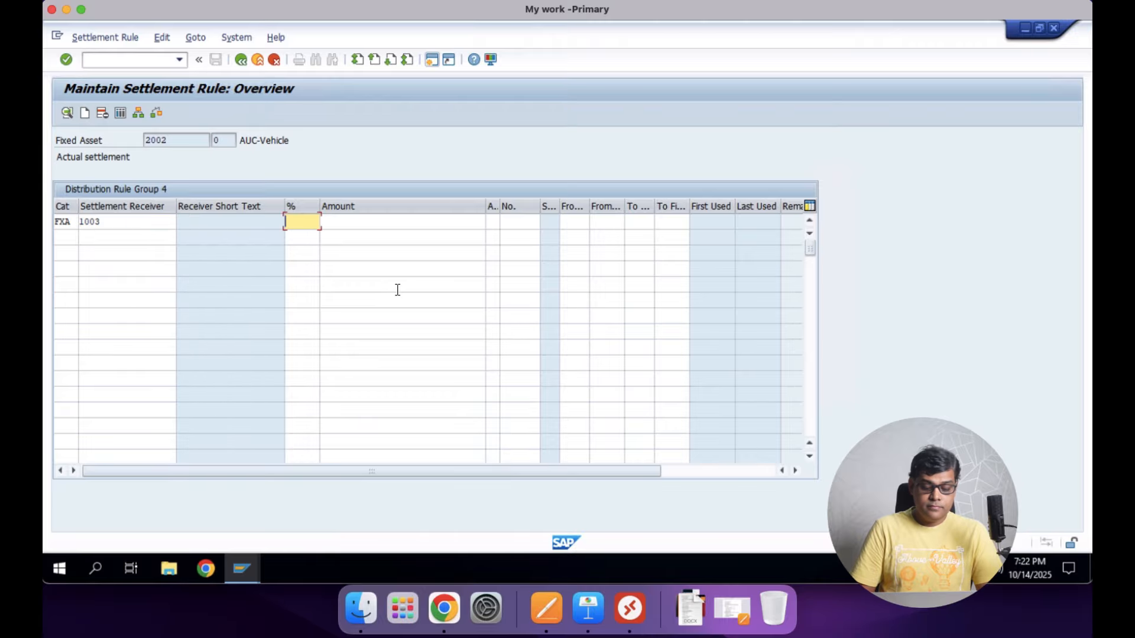
type("100")
key("Return")
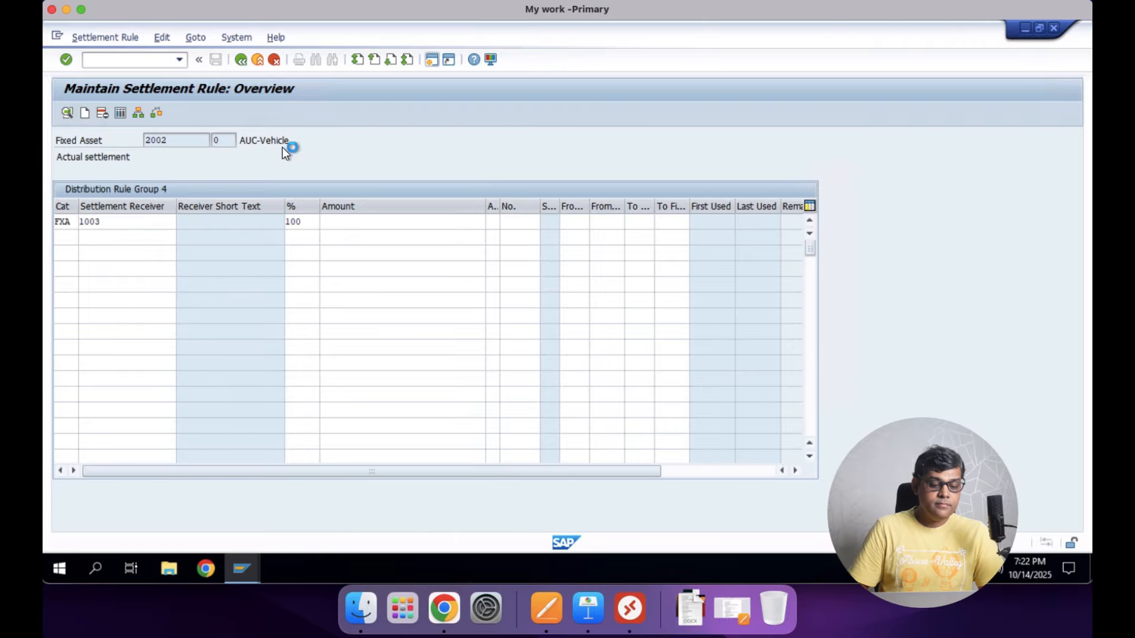
left_click(246, 61)
Enter a settlement rule for the LGAP line item of document 17002 with category FXA, receiver 1003 and 100%, and return to the list.
left_click(63, 295)
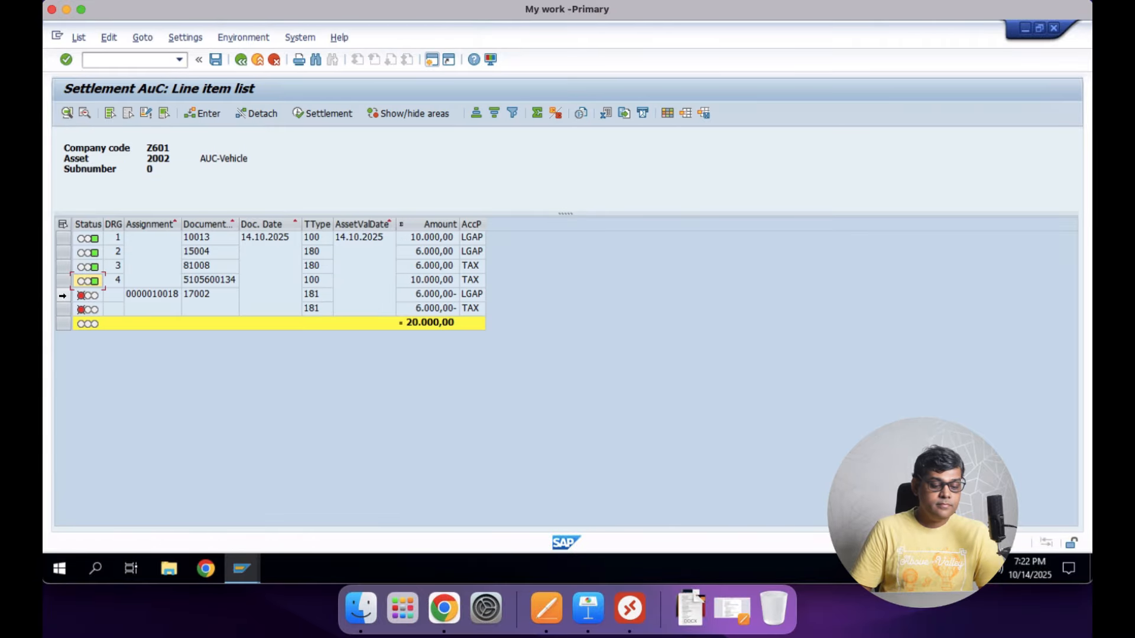
left_click(210, 115)
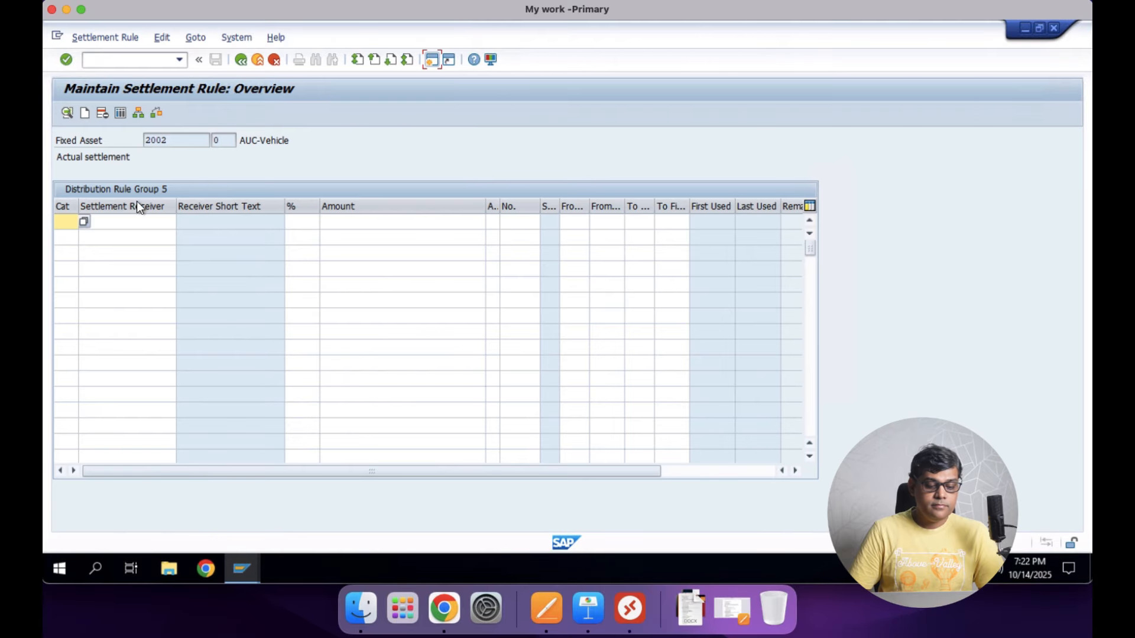
left_click(84, 223)
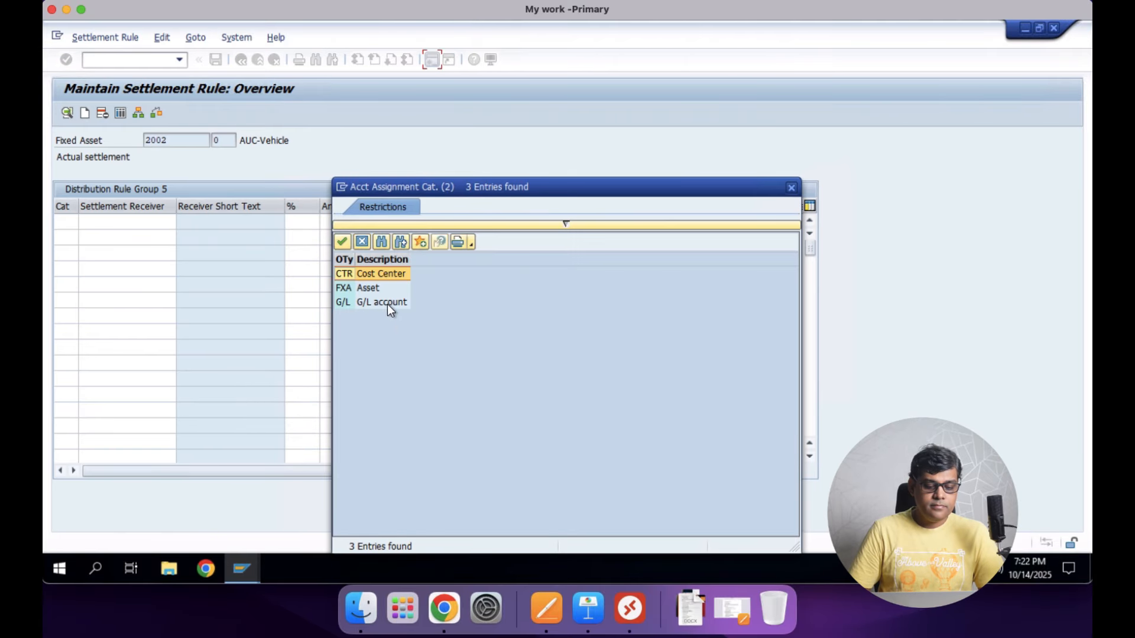
double_click(374, 288)
key("Tab")
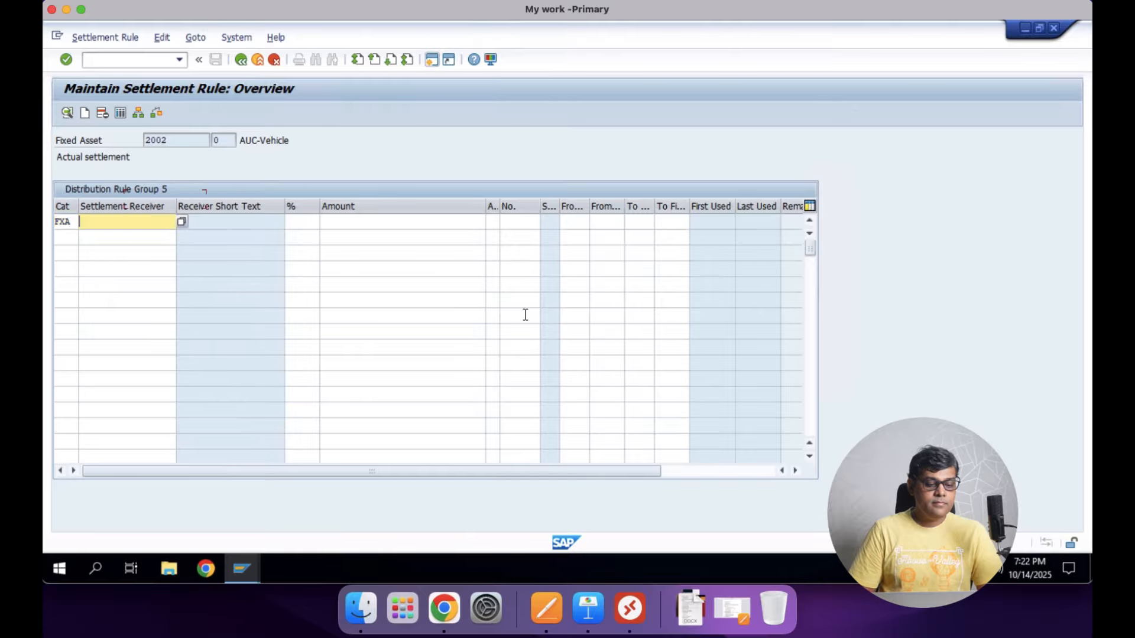
type("1003")
key("Tab")
type("100")
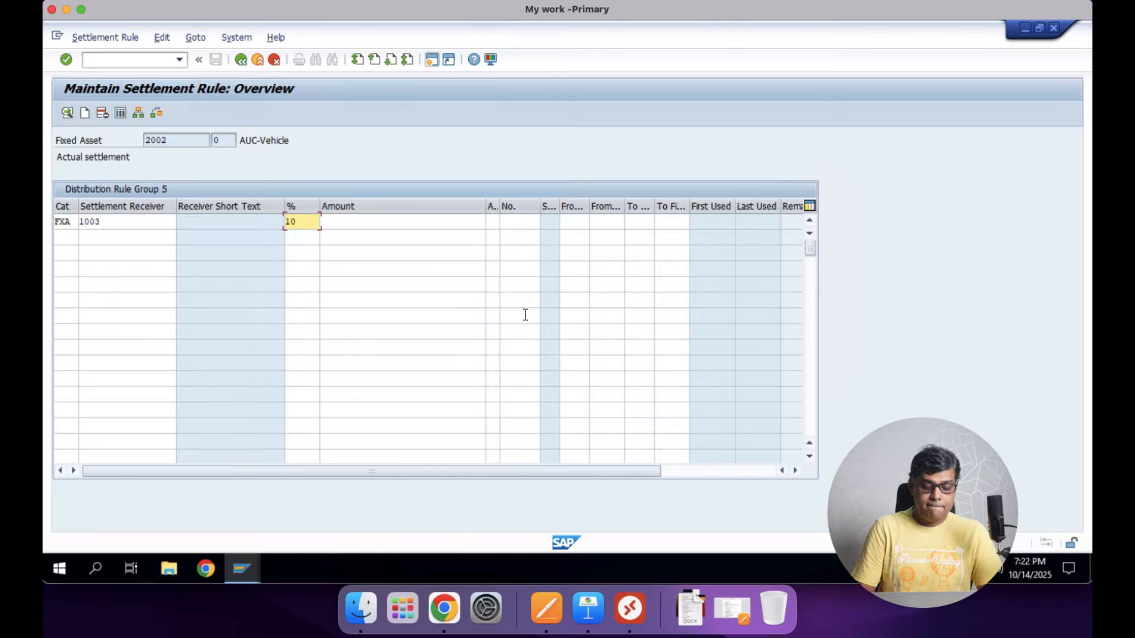
key("Tab")
key("Return")
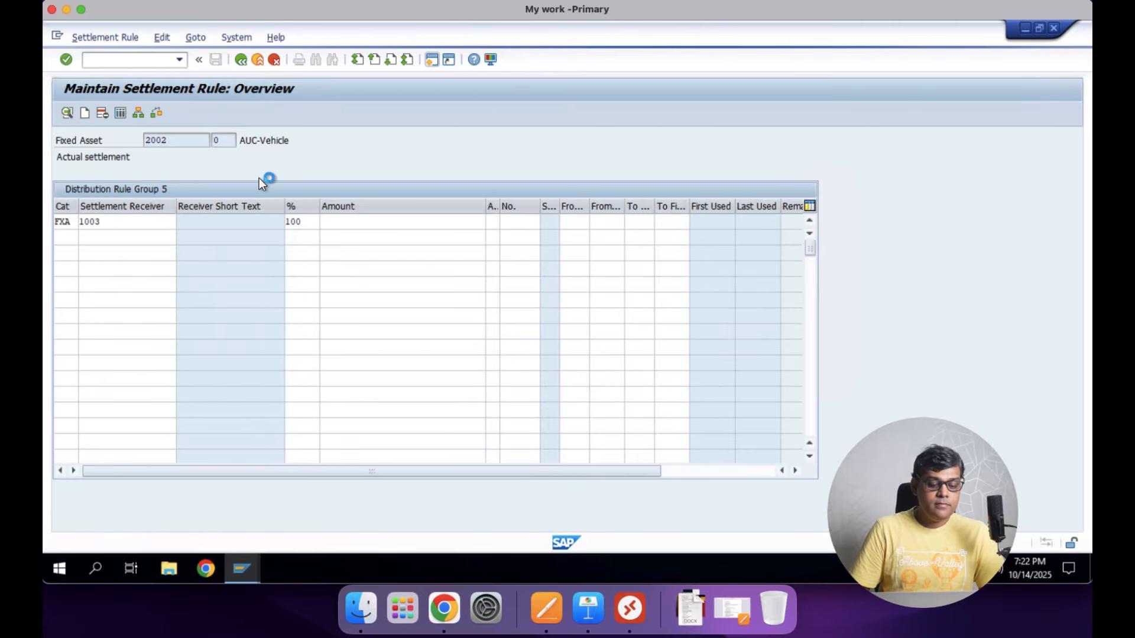
left_click(242, 59)
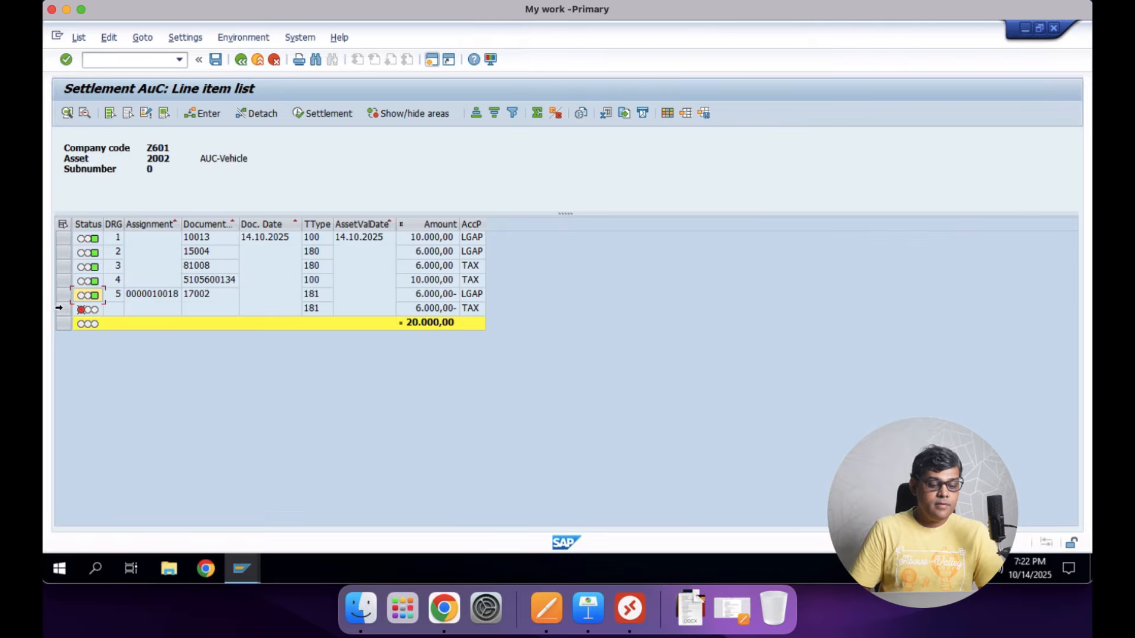
Enter a settlement rule for the TAX line item with transaction type 181 using FXA, receiver 1003 and 100%, and save the distribution rules.
left_click(59, 309)
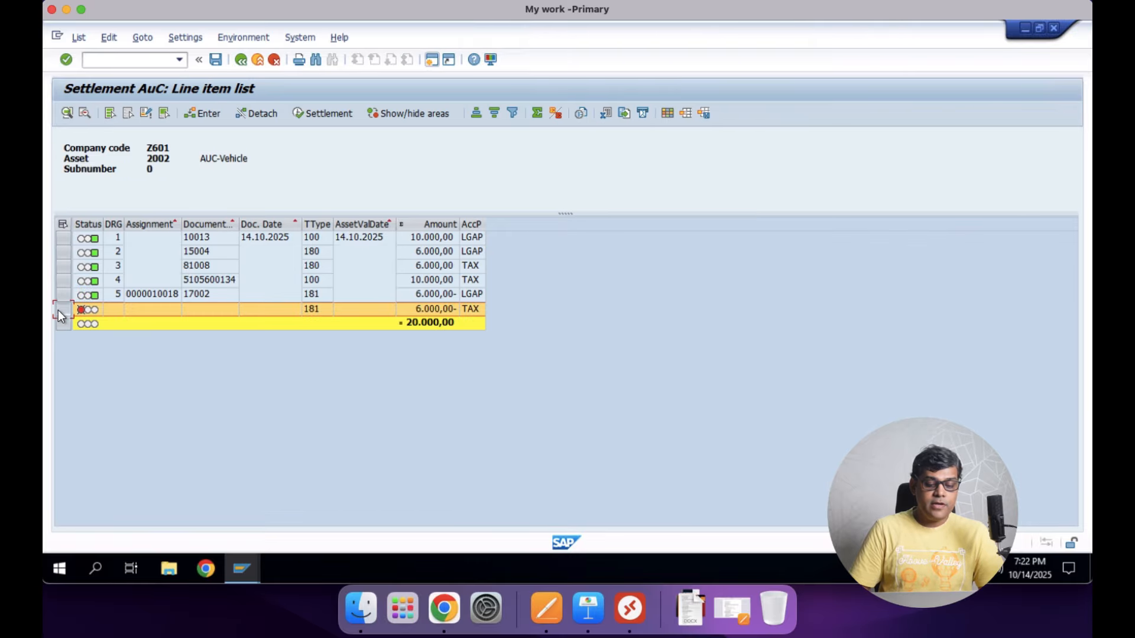
left_click(210, 115)
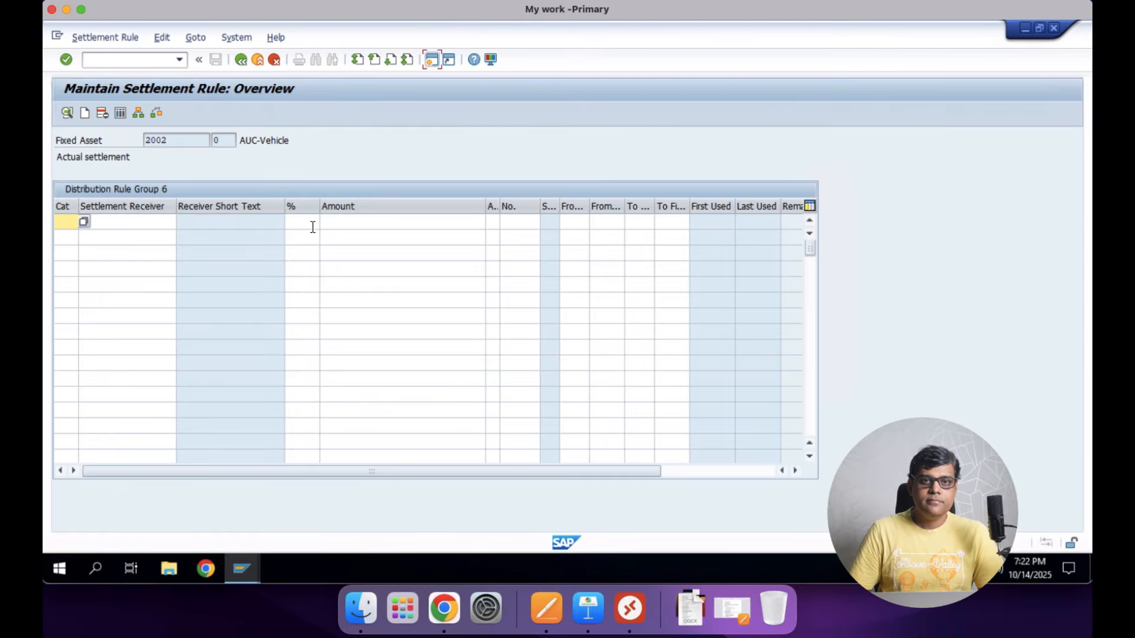
left_click(86, 222)
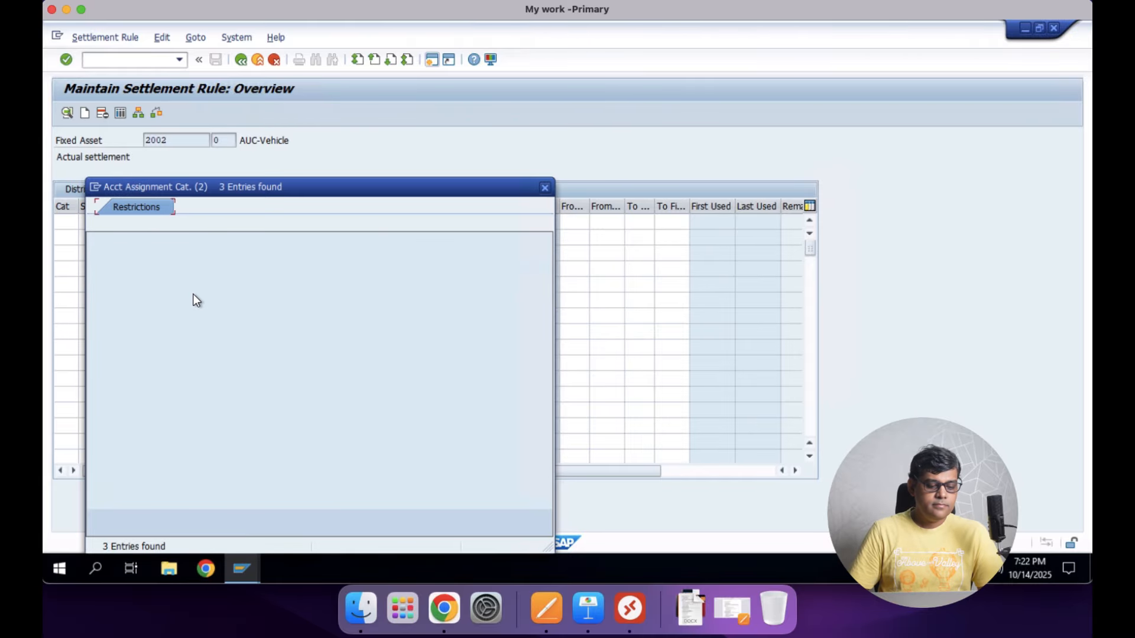
double_click(119, 287)
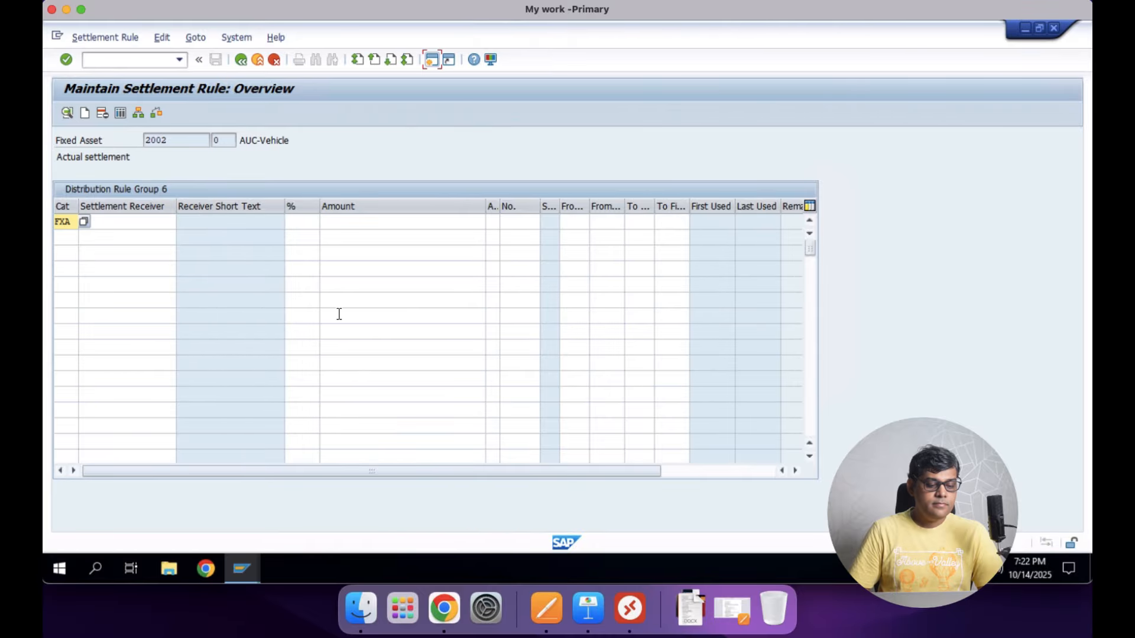
key("BackSpace")
key("BackSpace")
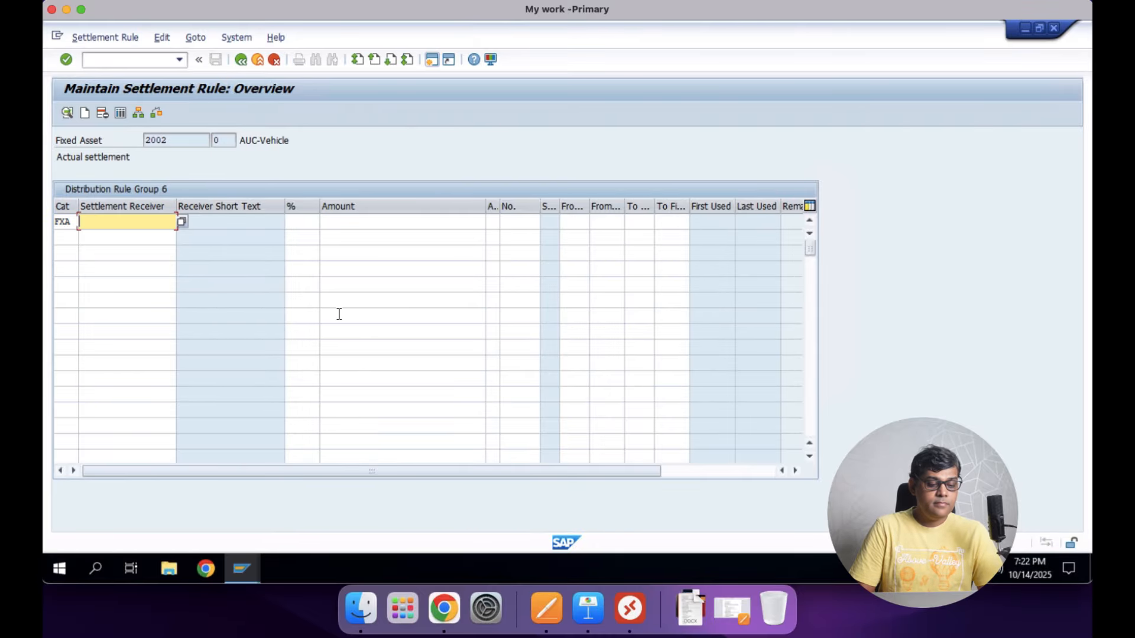
type("1003")
key("Tab")
type("1")
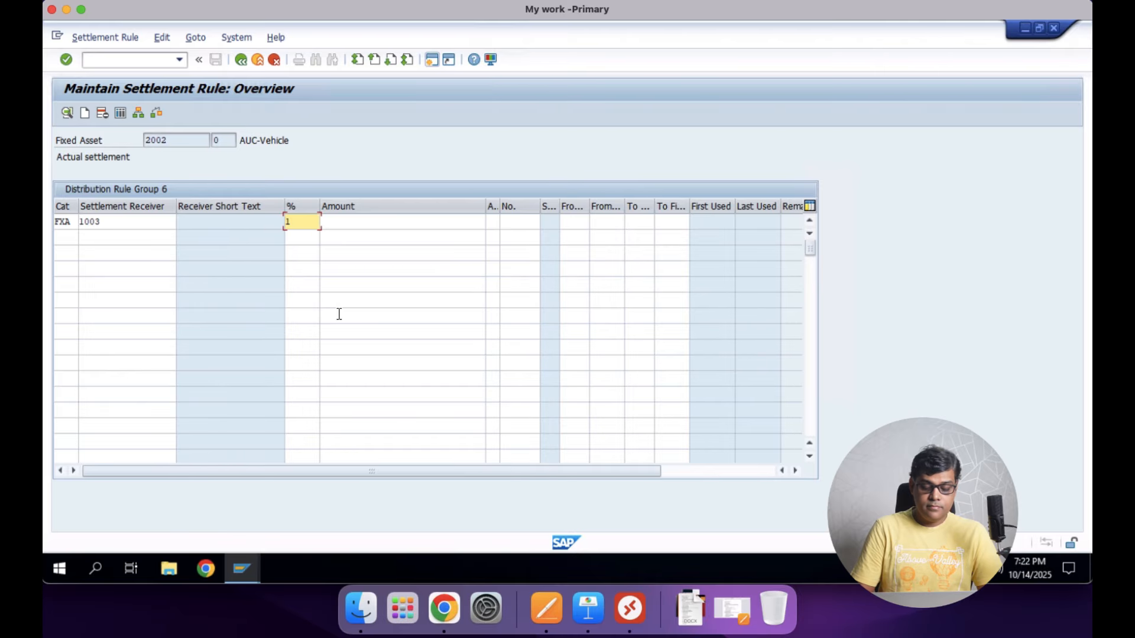
type("00")
key("Return")
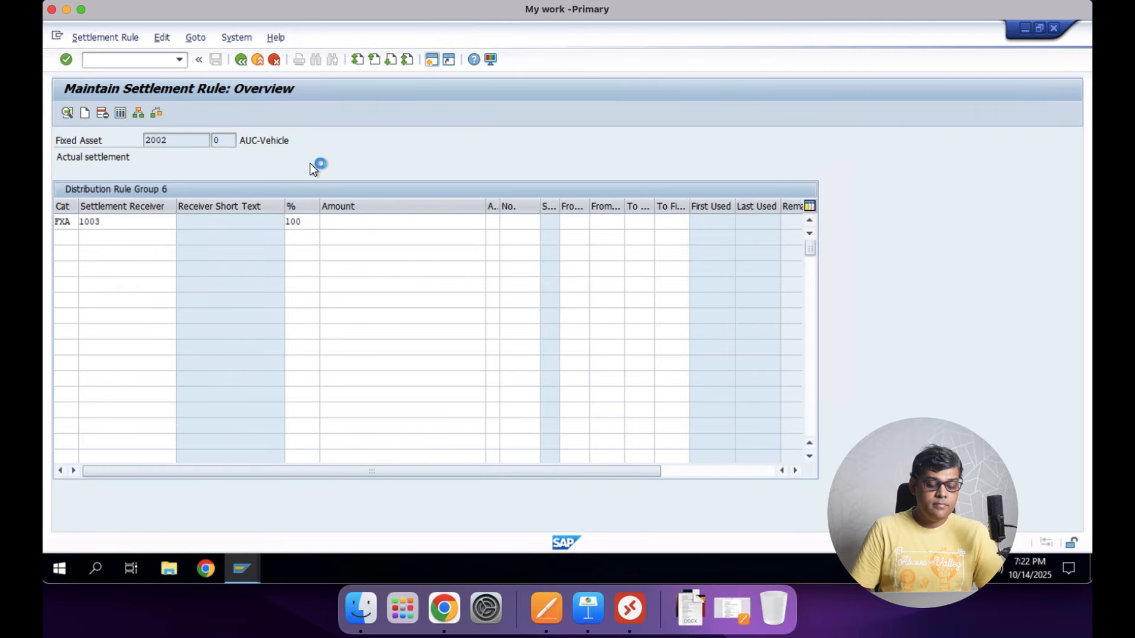
left_click(240, 59)
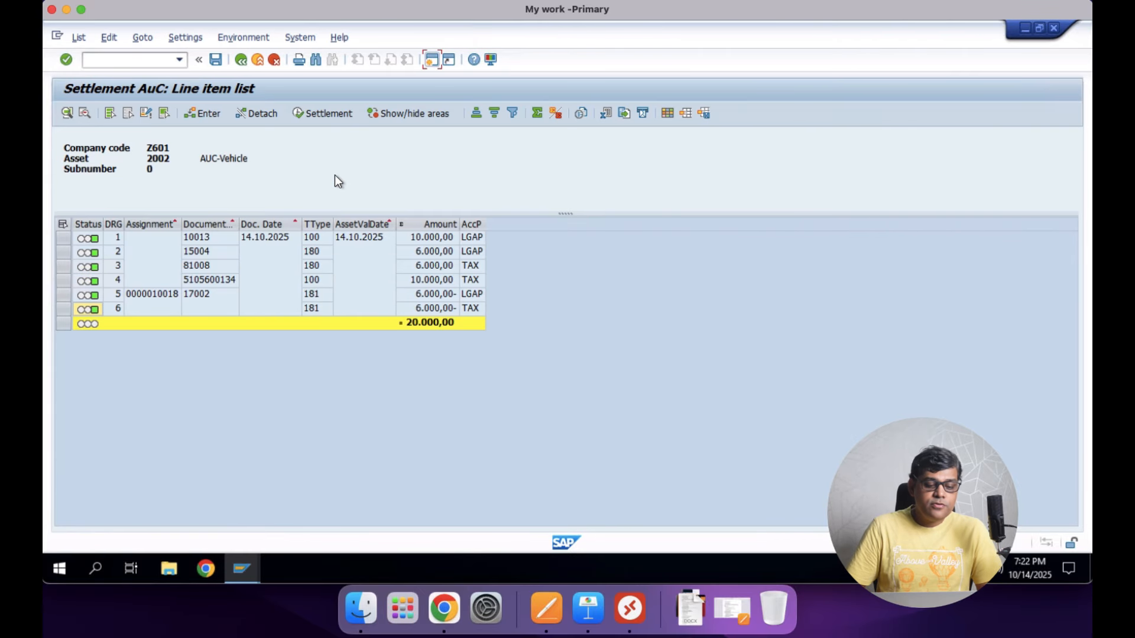
left_click(214, 60)
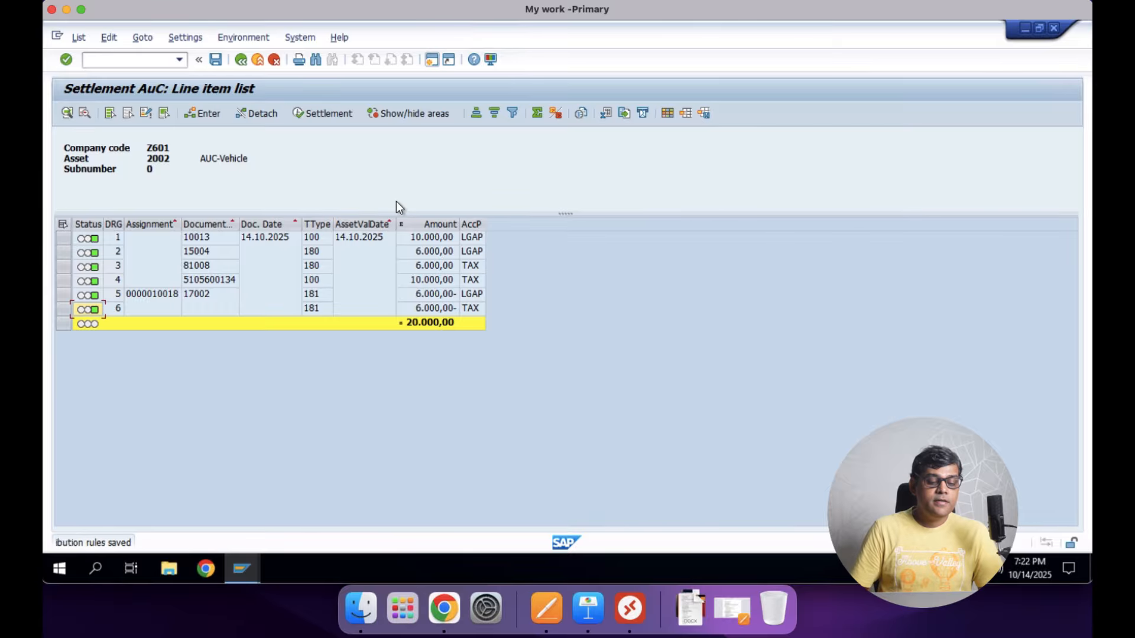
Open the settlement of AUC asset 2002 and set the asset value date to 31.10.2025.
left_click(335, 116)
key("Tab")
key("Tab")
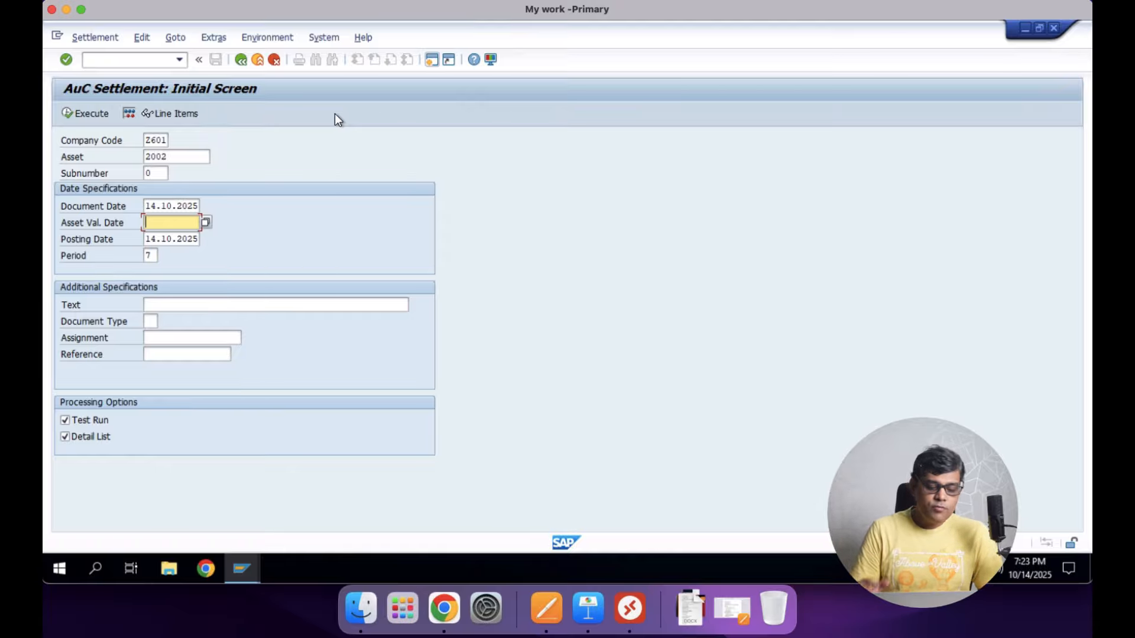
left_click(205, 223)
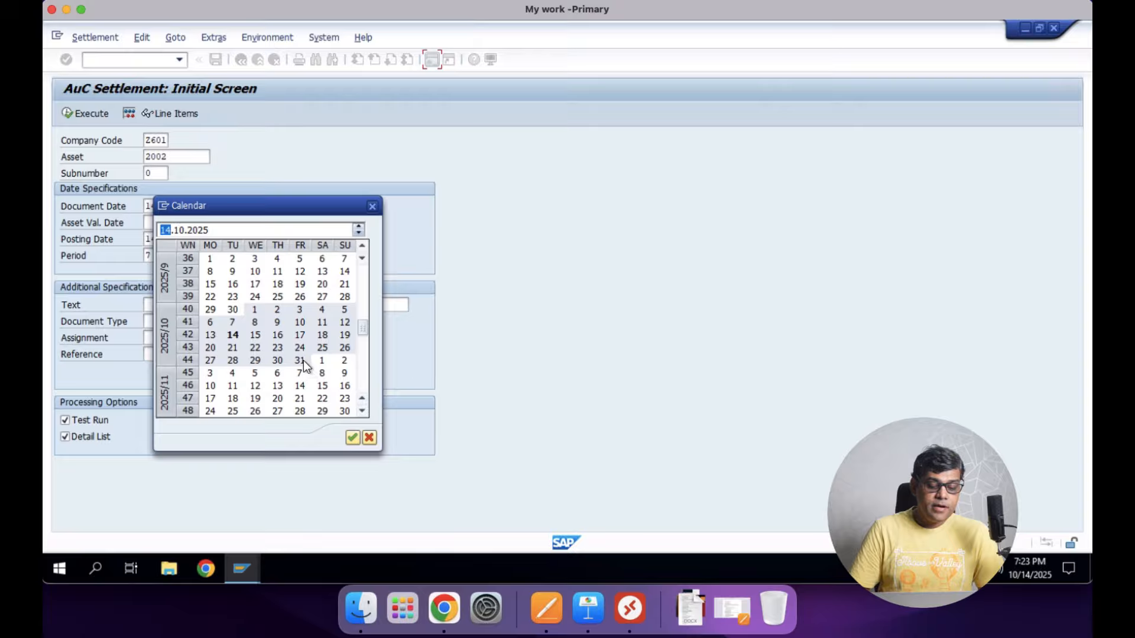
double_click(302, 360)
Set the settlement's posting date to 31.10.2025.
left_click(194, 239)
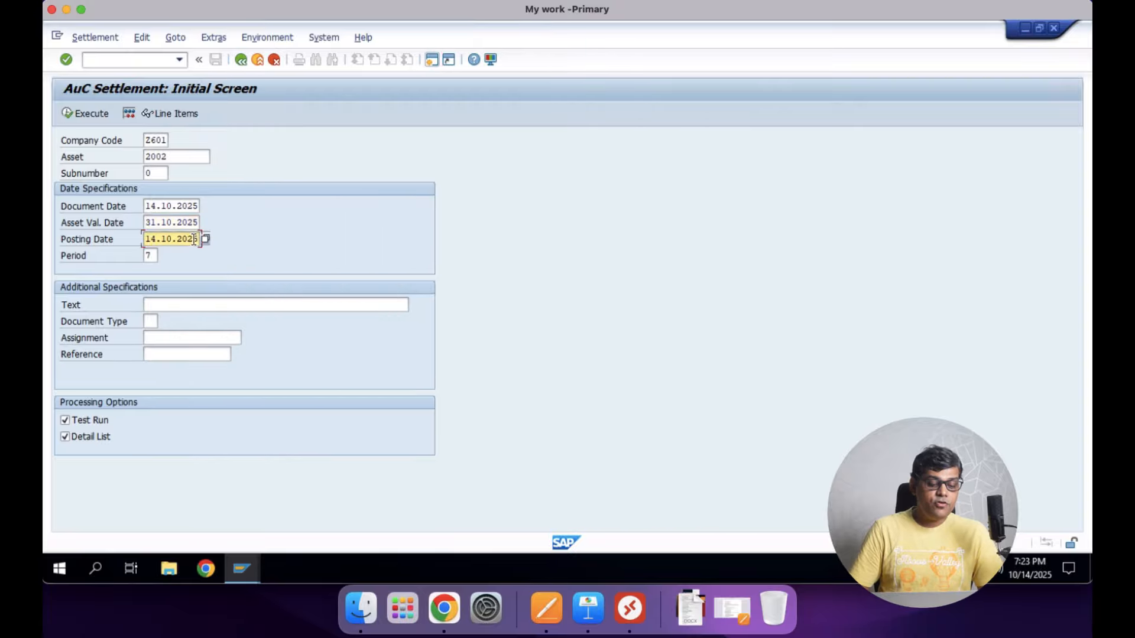
left_click(205, 238)
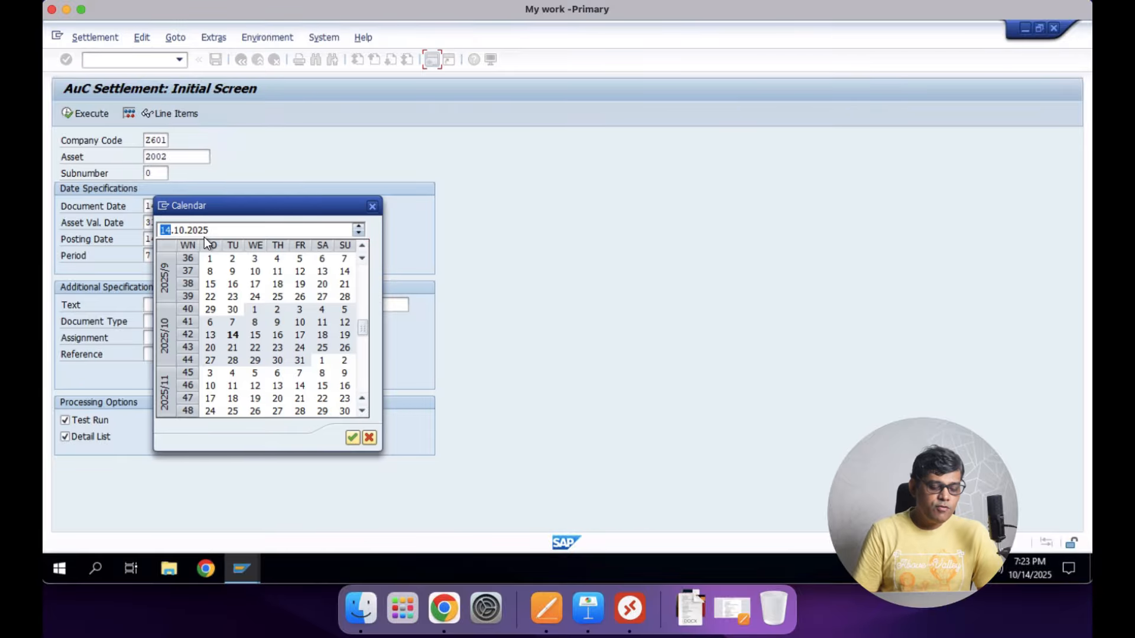
double_click(236, 334)
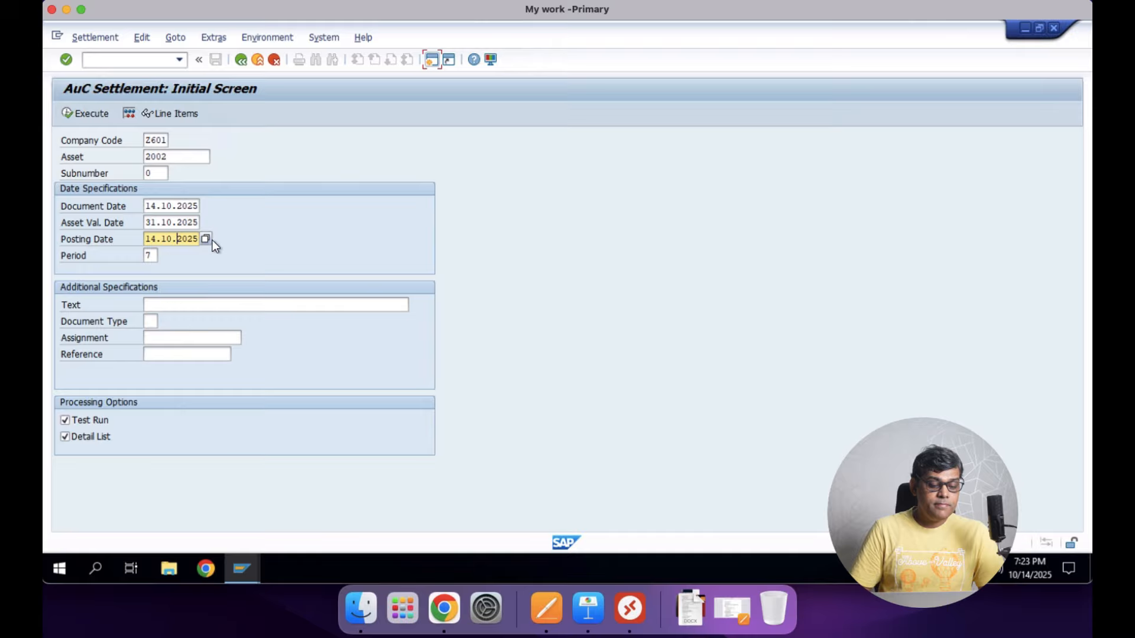
left_click(207, 239)
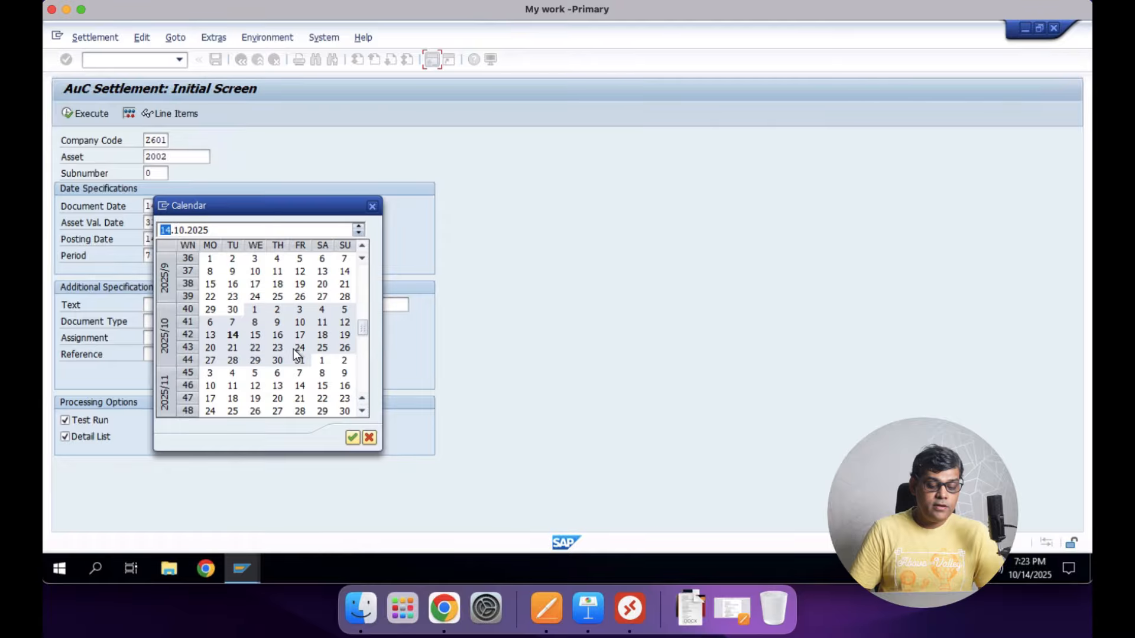
double_click(298, 359)
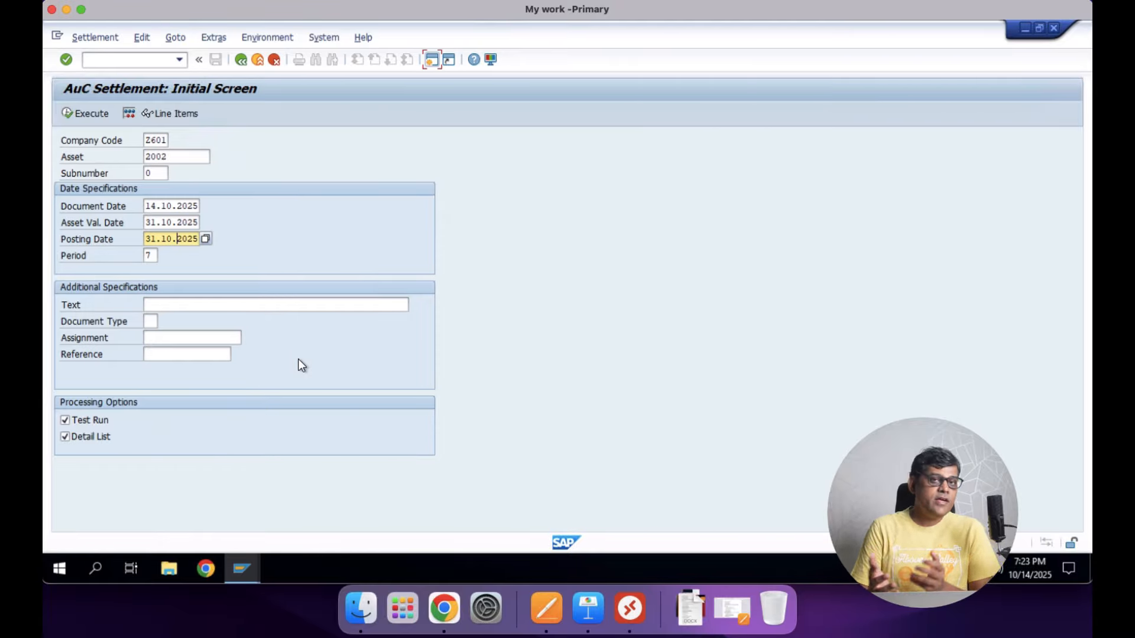
Enter the text aa and document type AA, execute the settlement as a test run, and return to the initial screen.
left_click(201, 305)
type("aa")
key("Return")
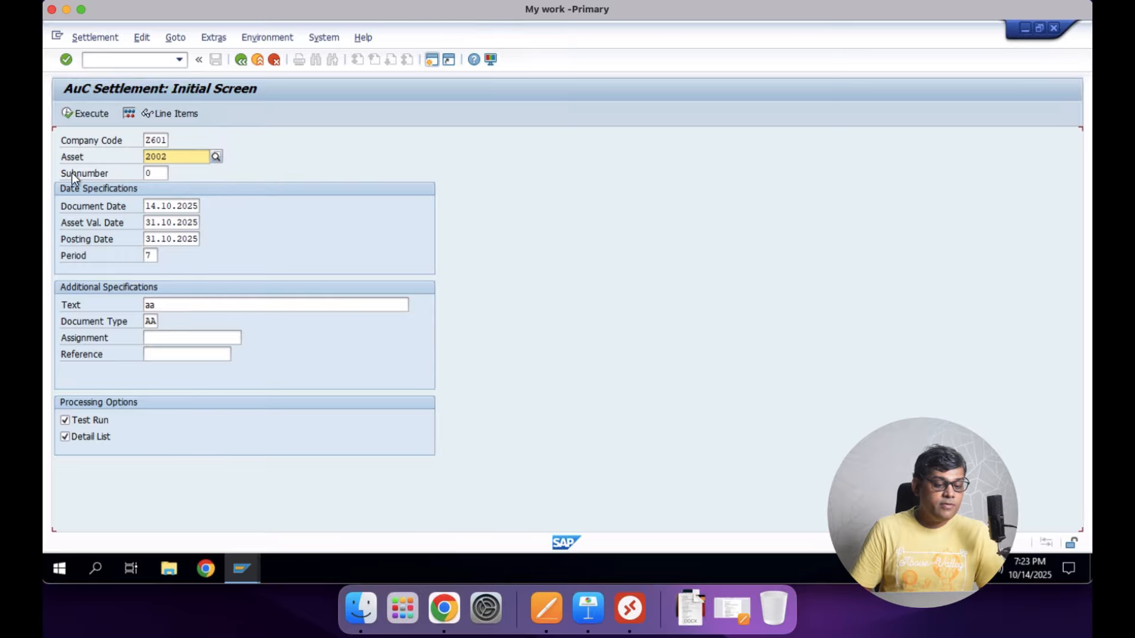
left_click(70, 114)
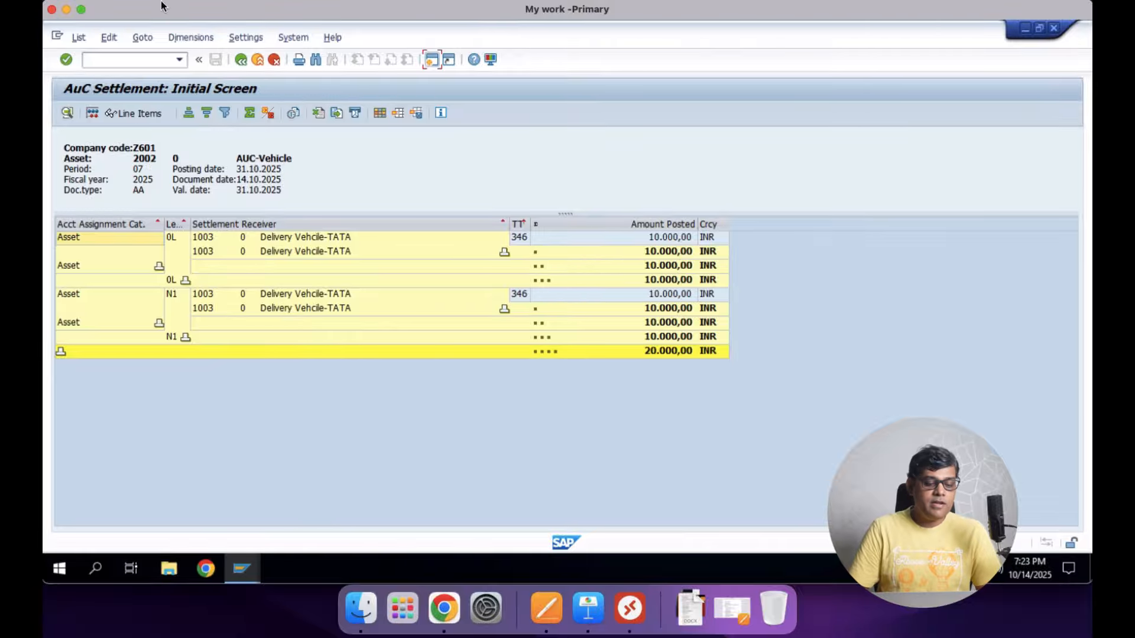
left_click(242, 61)
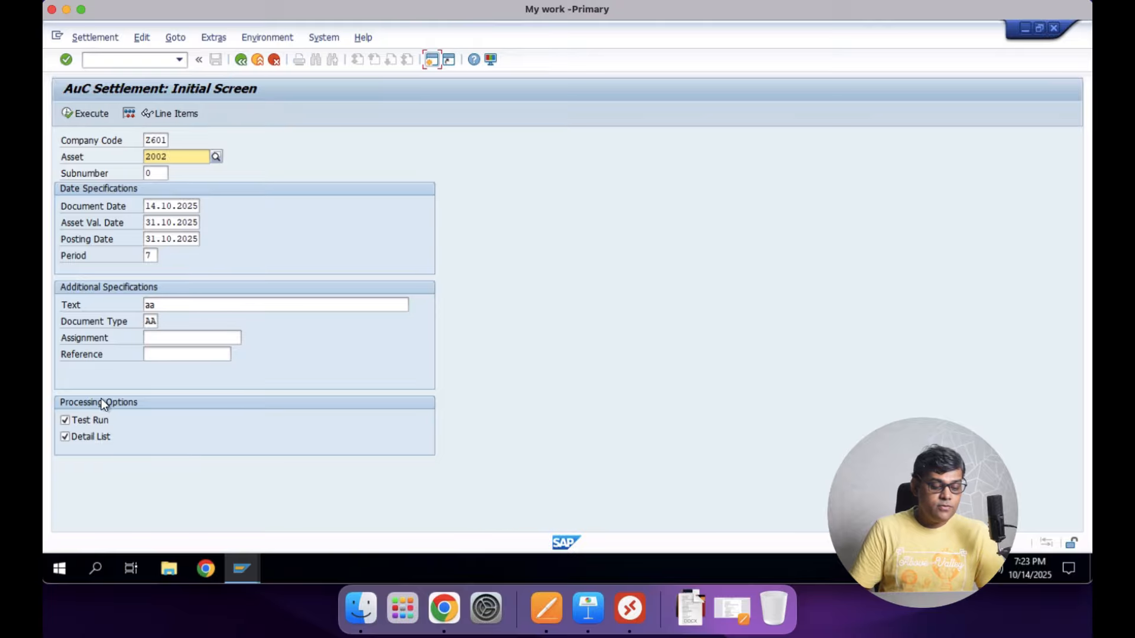
Turn off the test run, execute the actual settlement of asset 2002, and close the posting messages.
left_click(93, 420)
left_click(69, 114)
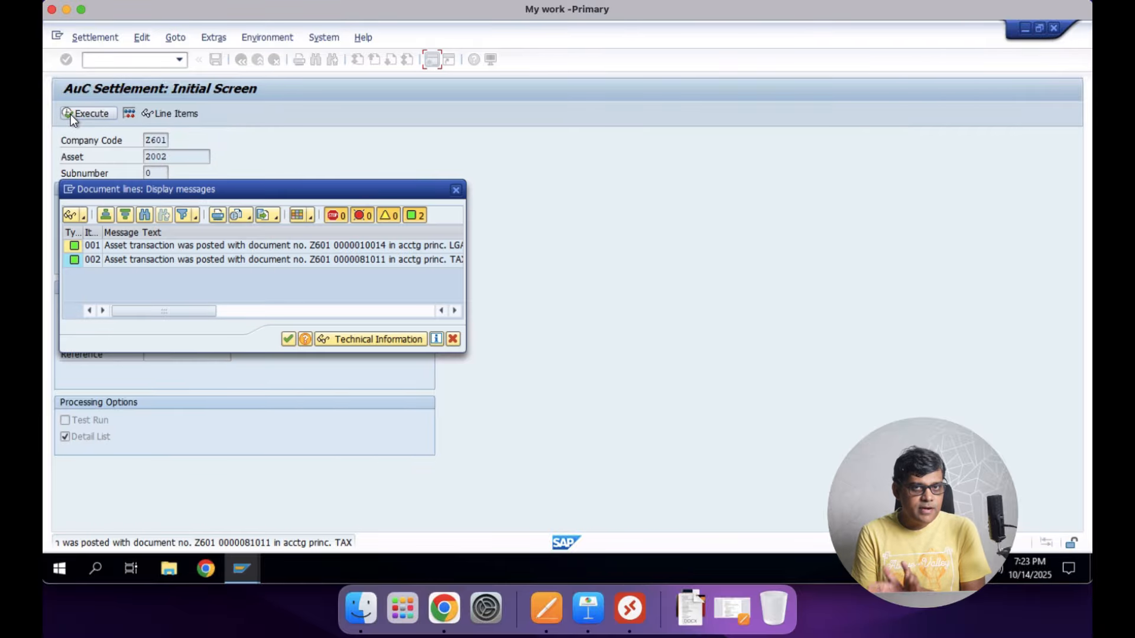
left_click(290, 345)
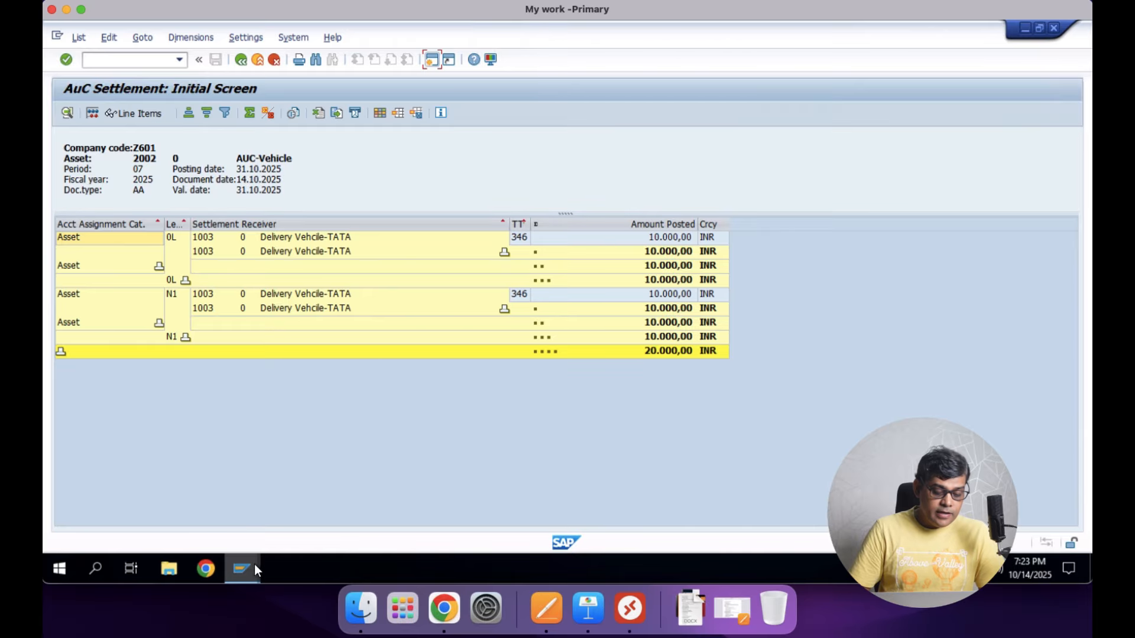
Switch to the Asset Explorer session and refresh asset 2002 to check its planned values and transactions.
mouse_move(253, 568)
left_click(759, 514)
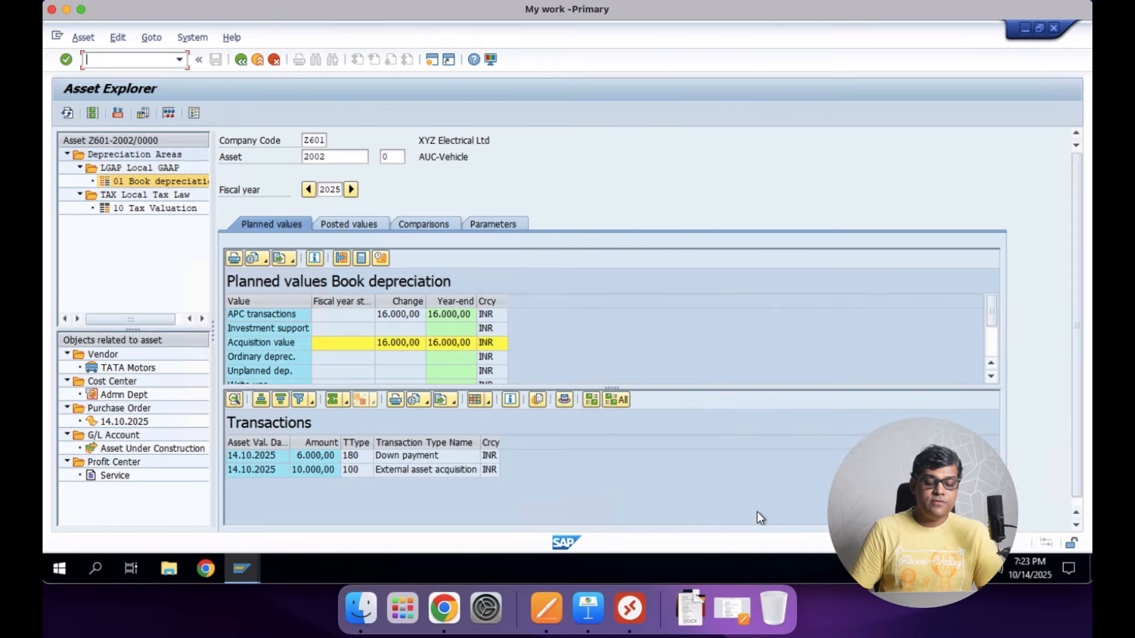
left_click(69, 117)
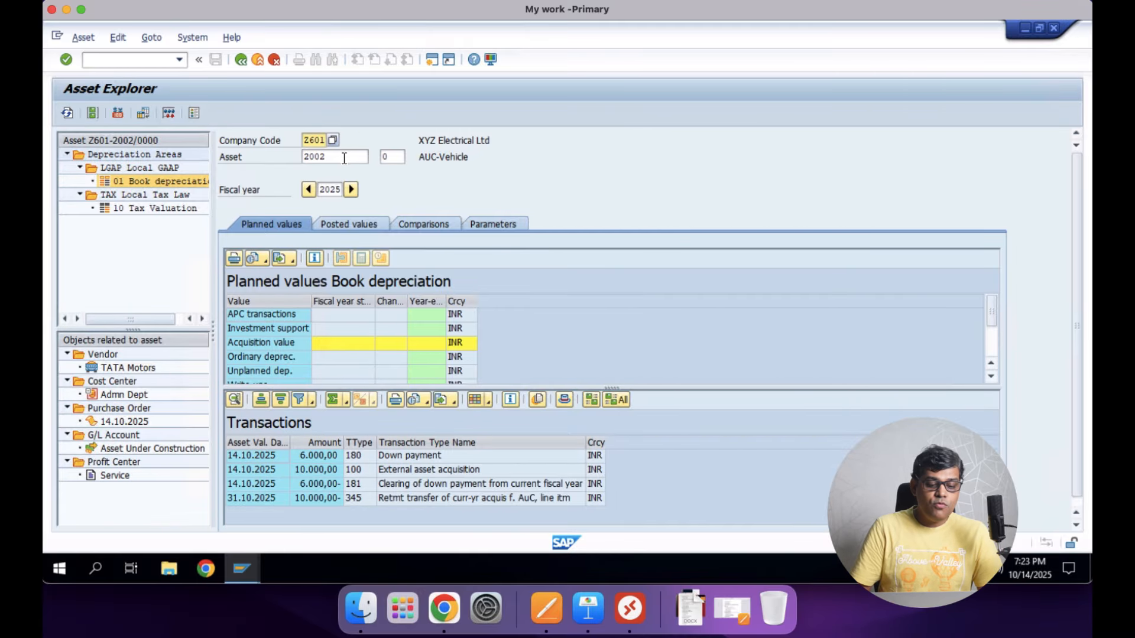
Display asset 1003 in the explorer and review its posted values and depreciation for the book depreciation and tax valuation areas.
key("Tab")
type("1003")
key("Return")
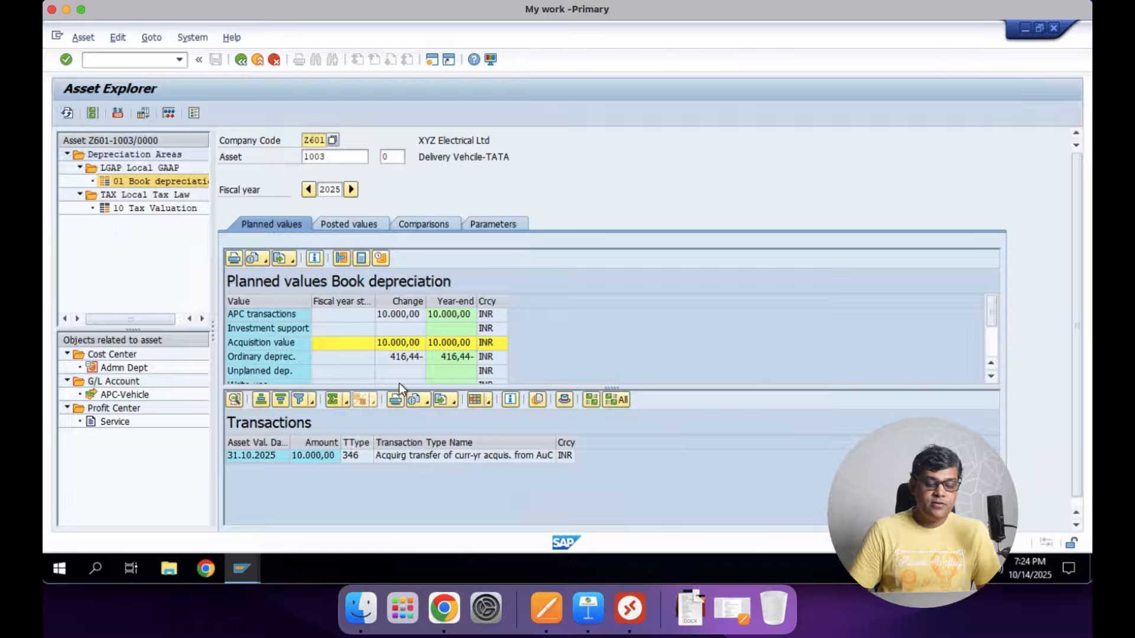
left_click(347, 223)
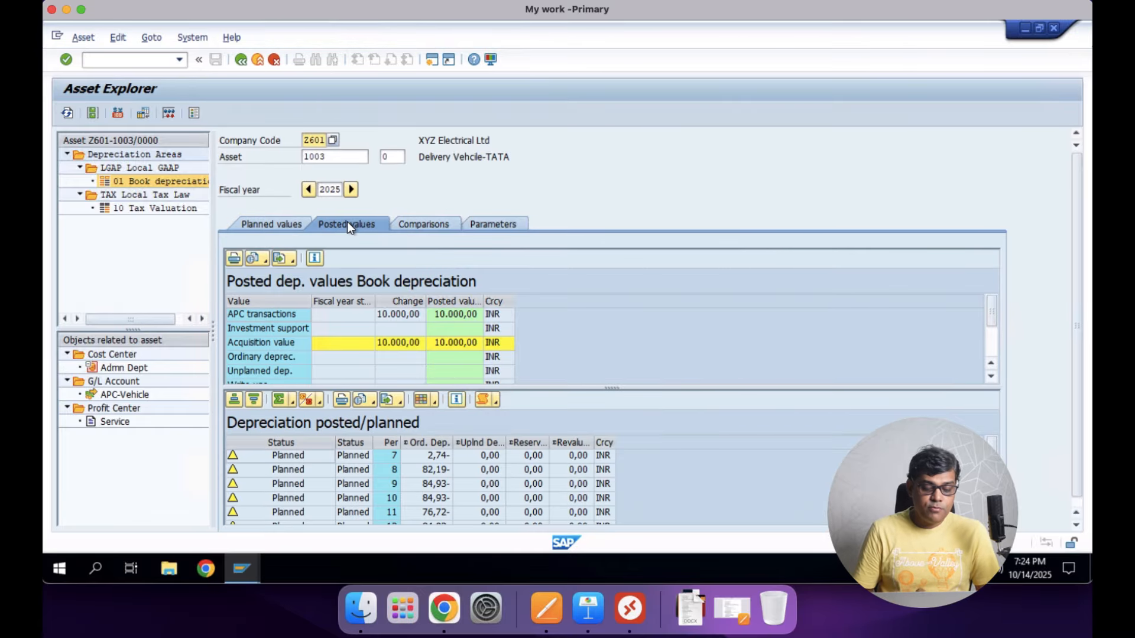
left_click(438, 457)
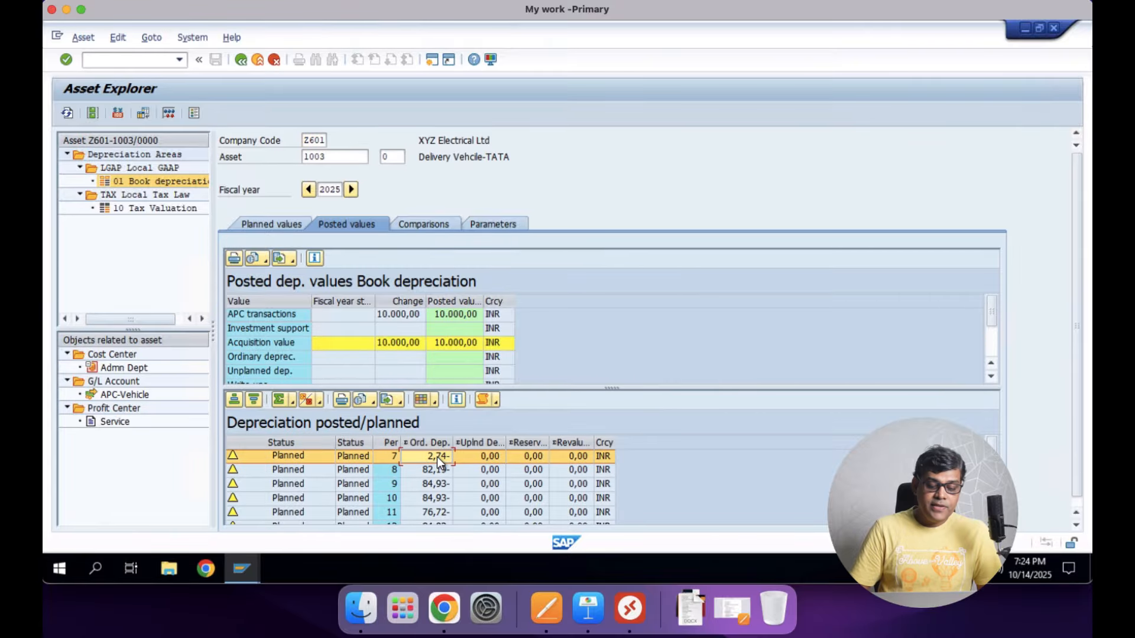
left_click(144, 208)
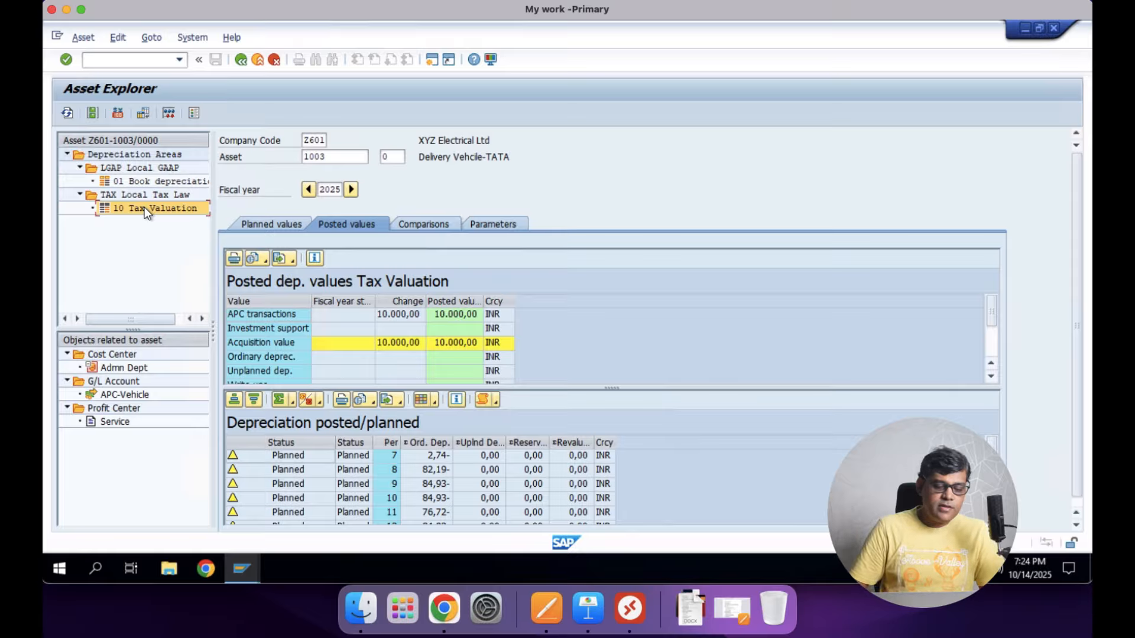
left_click(159, 178)
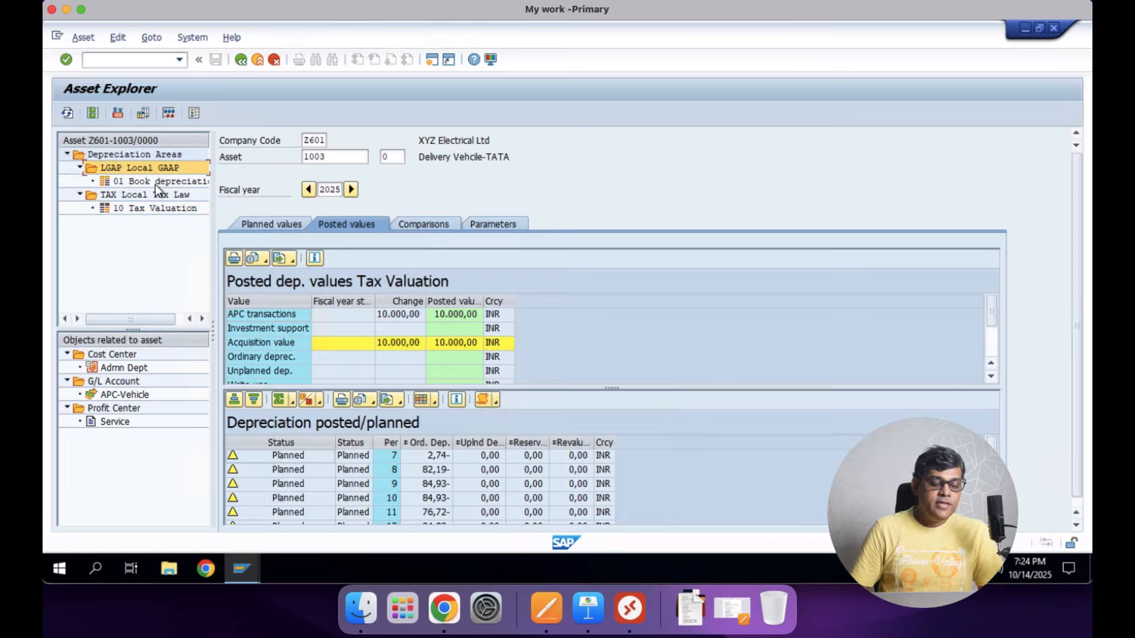